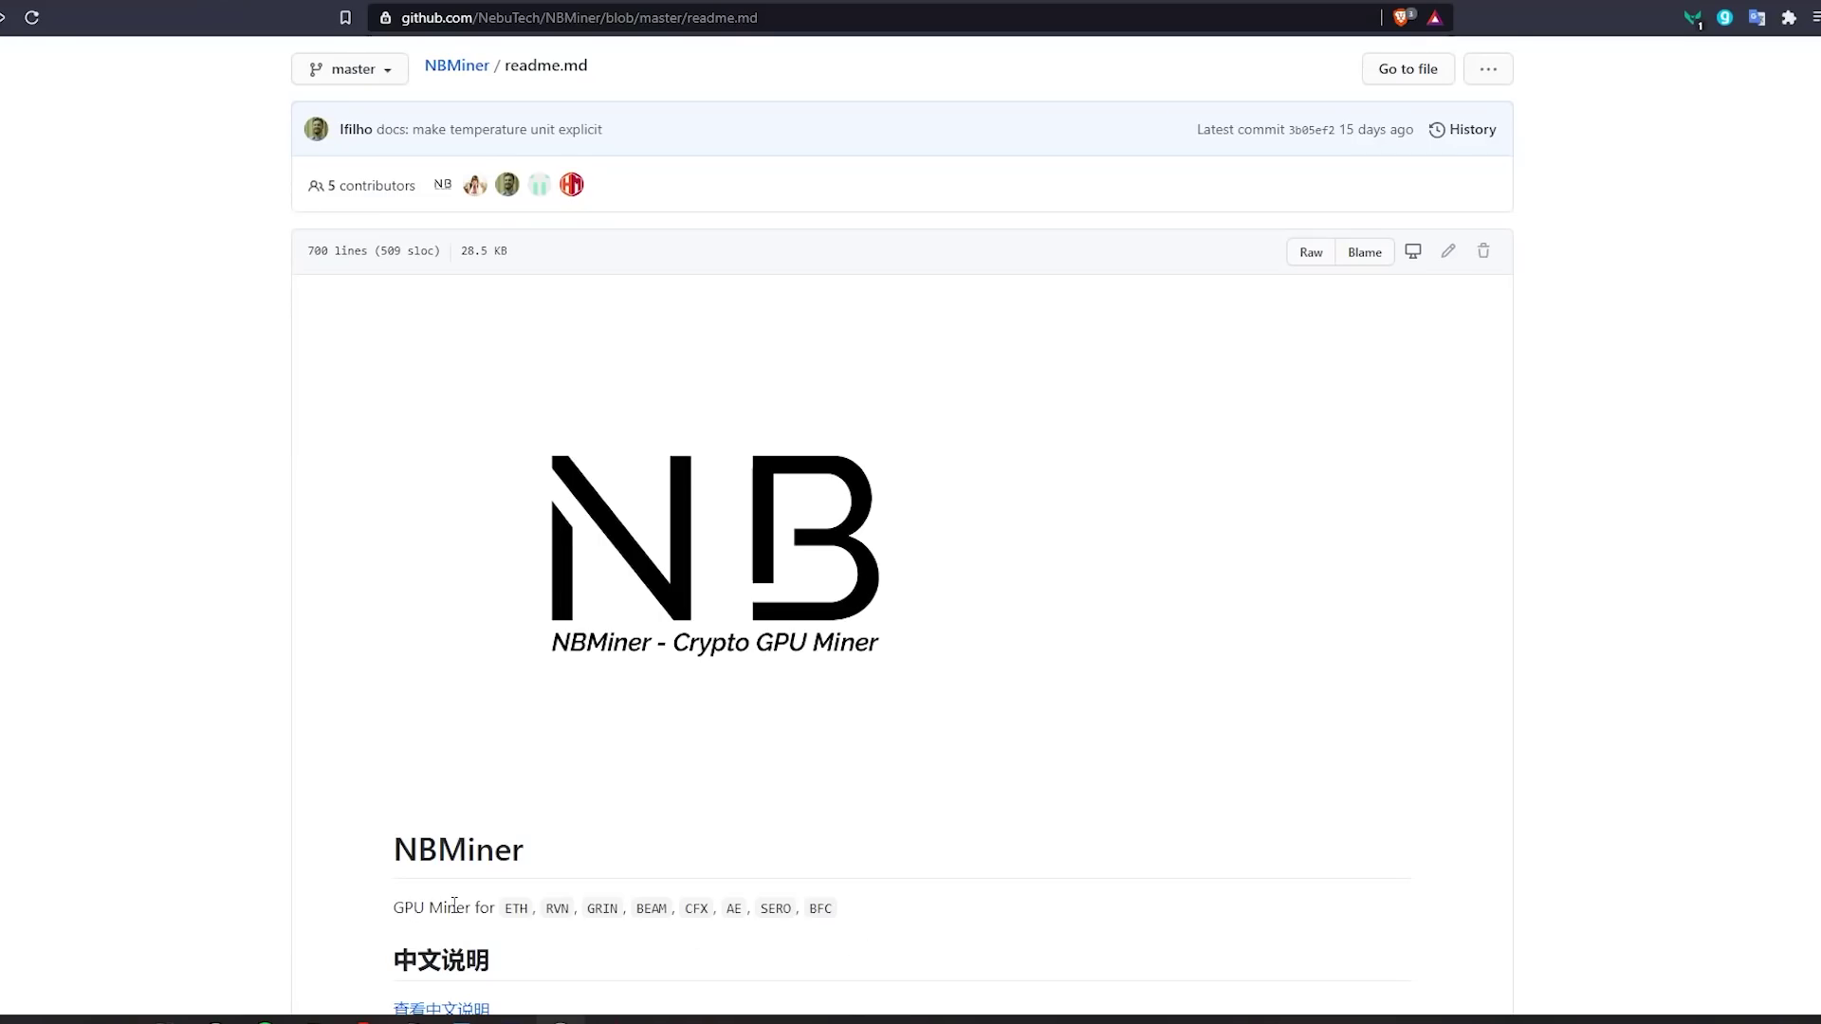
- Scroll the NBMiner readme down through the Performance table
scroll(723, 899, down, 3)
drag(852, 607, 503, 607)
scroll(735, 773, down, 2)
scroll(738, 776, down, 5)
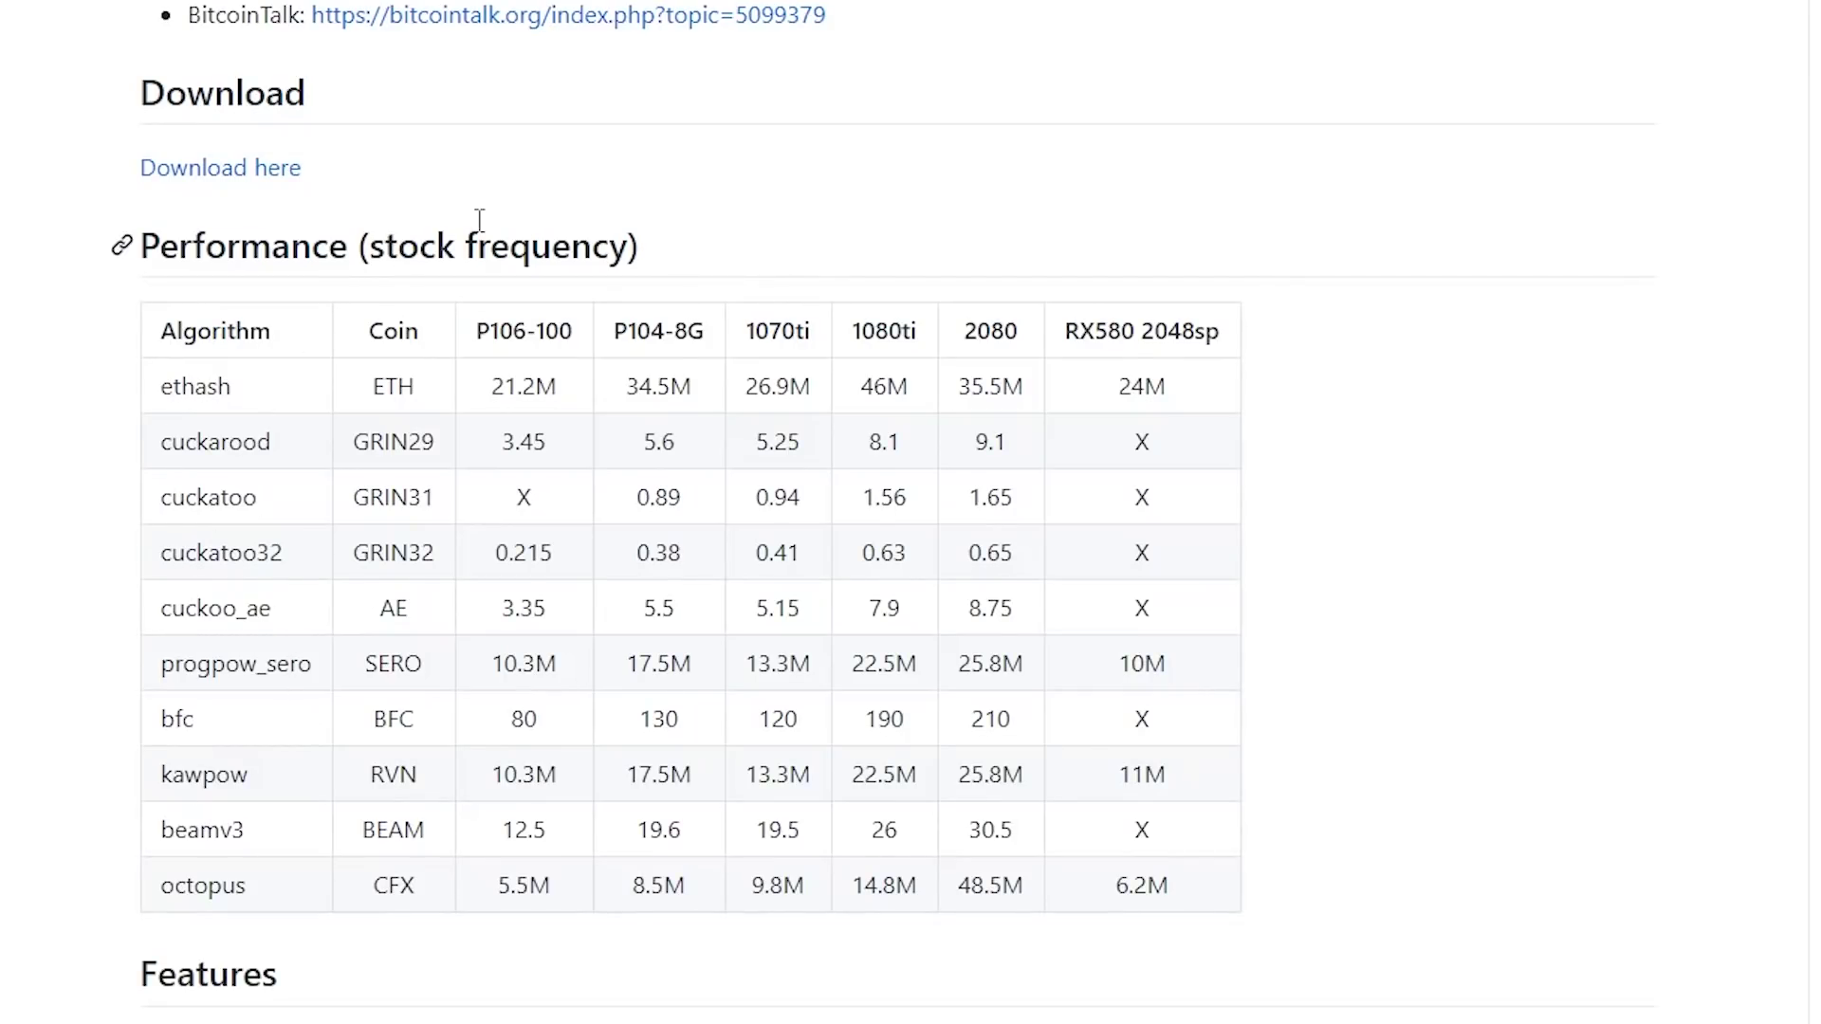
- Highlight the ETH, RVN and CFX coin names, then continue to the GPU Requirements table
double_click(392, 386)
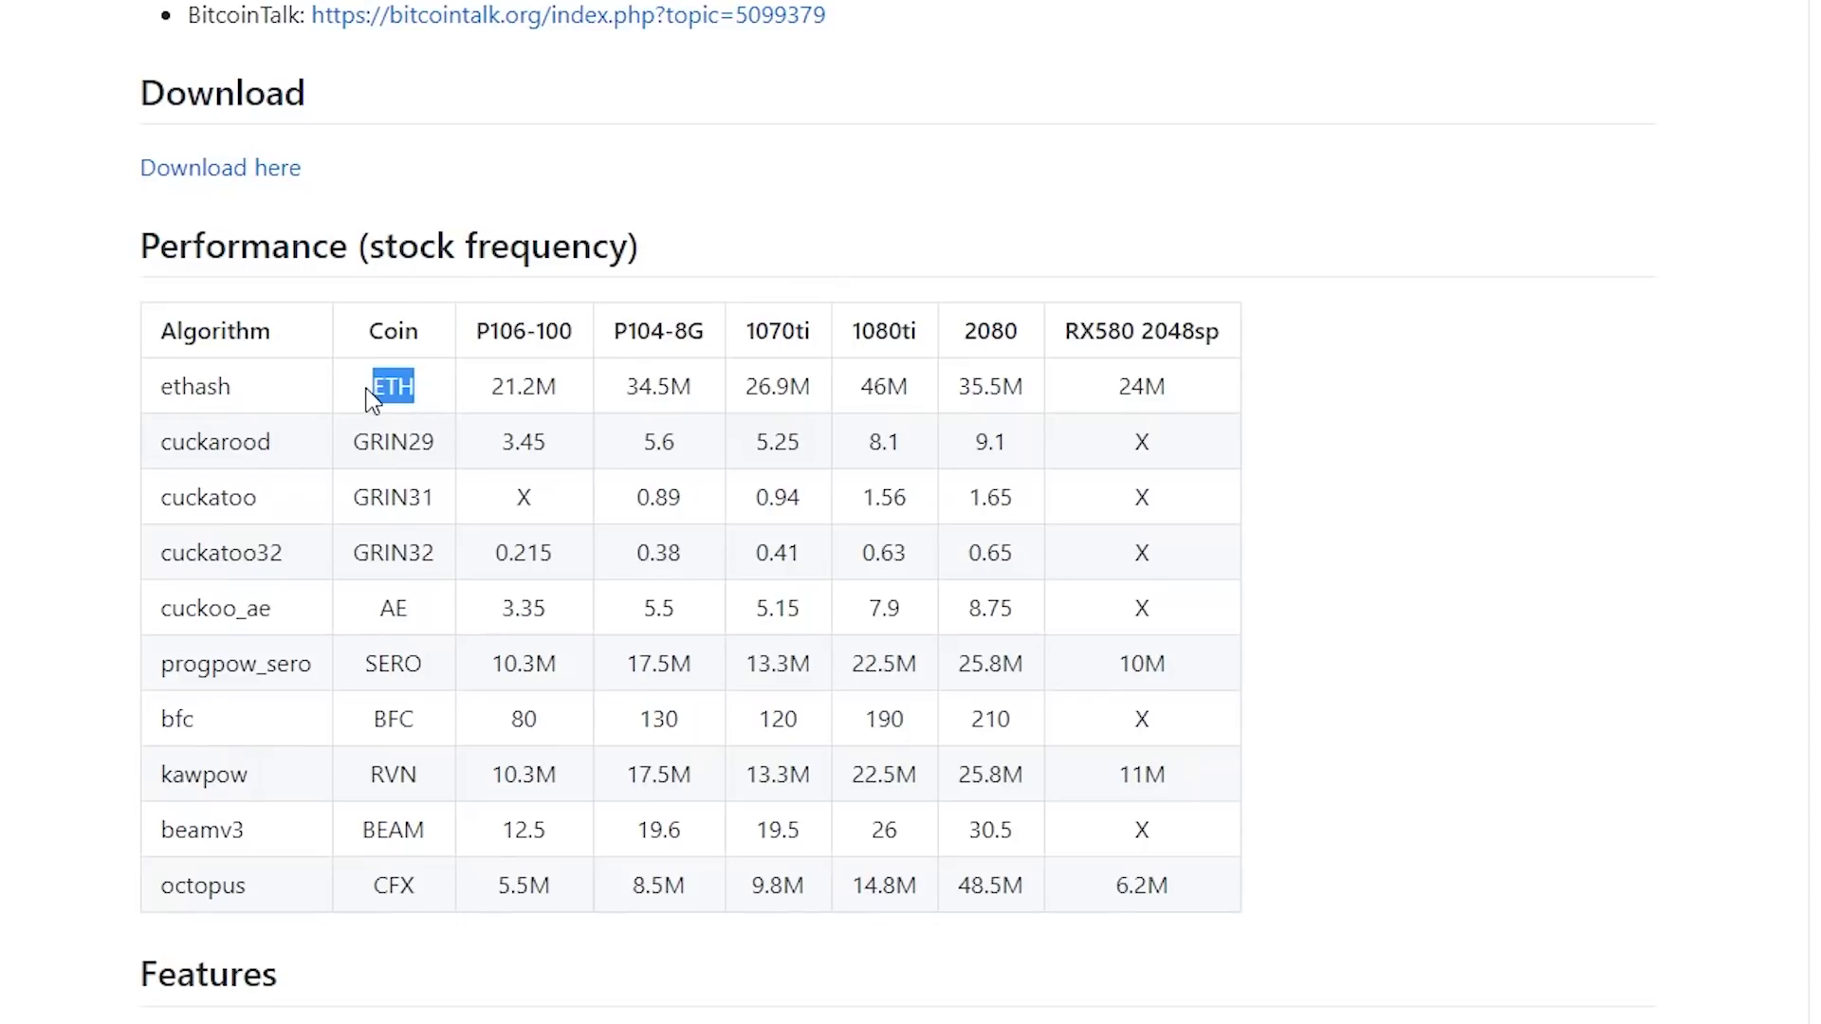
double_click(392, 774)
double_click(385, 887)
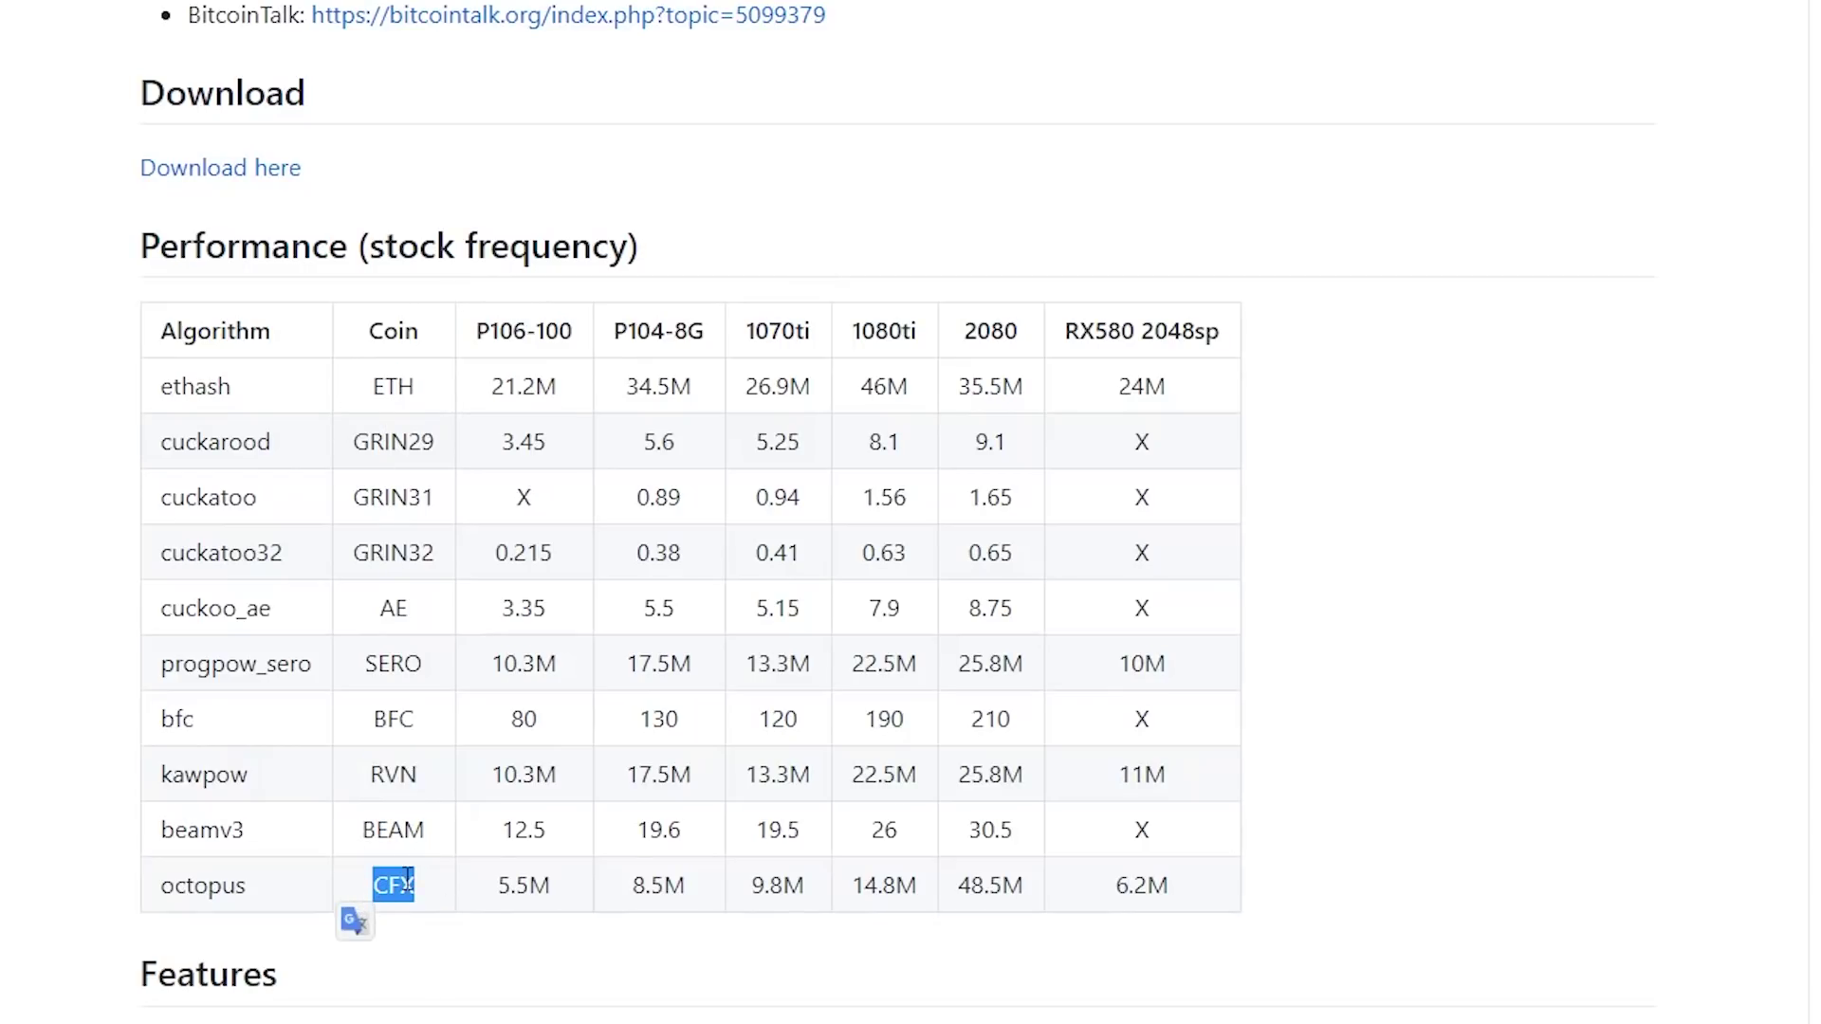
click(327, 243)
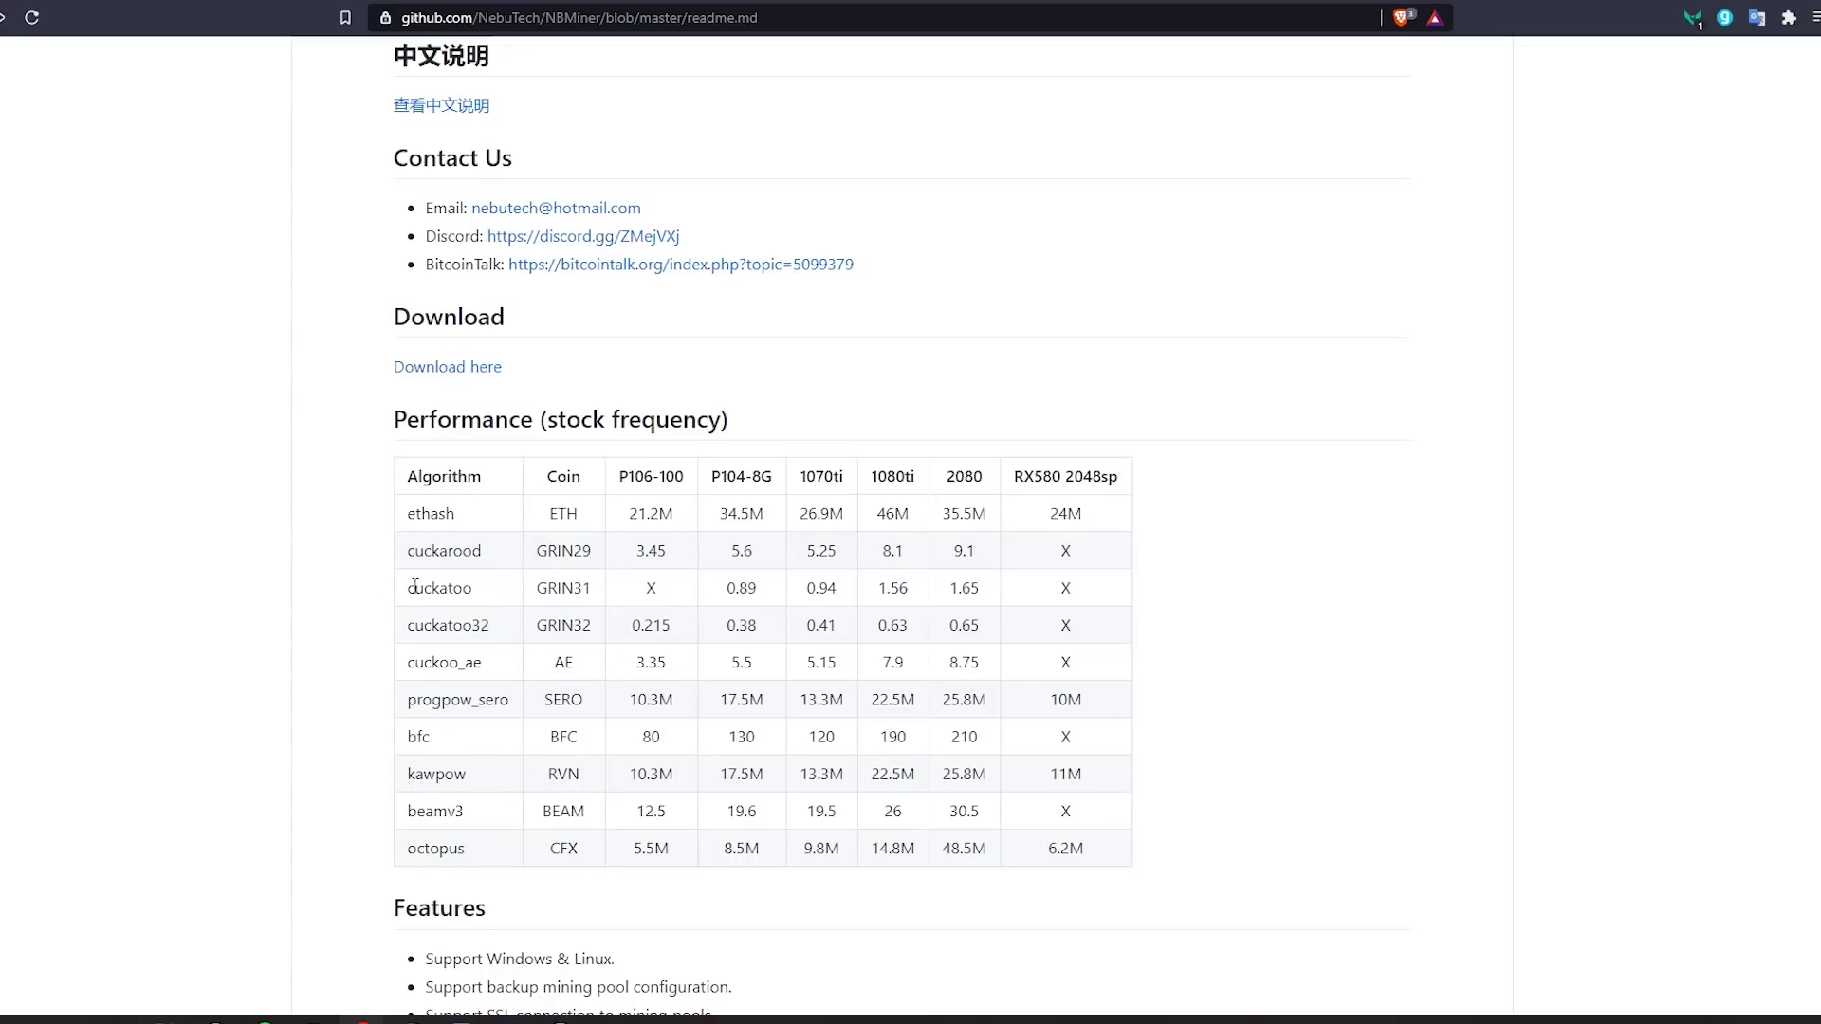
scroll(469, 858, down, 4)
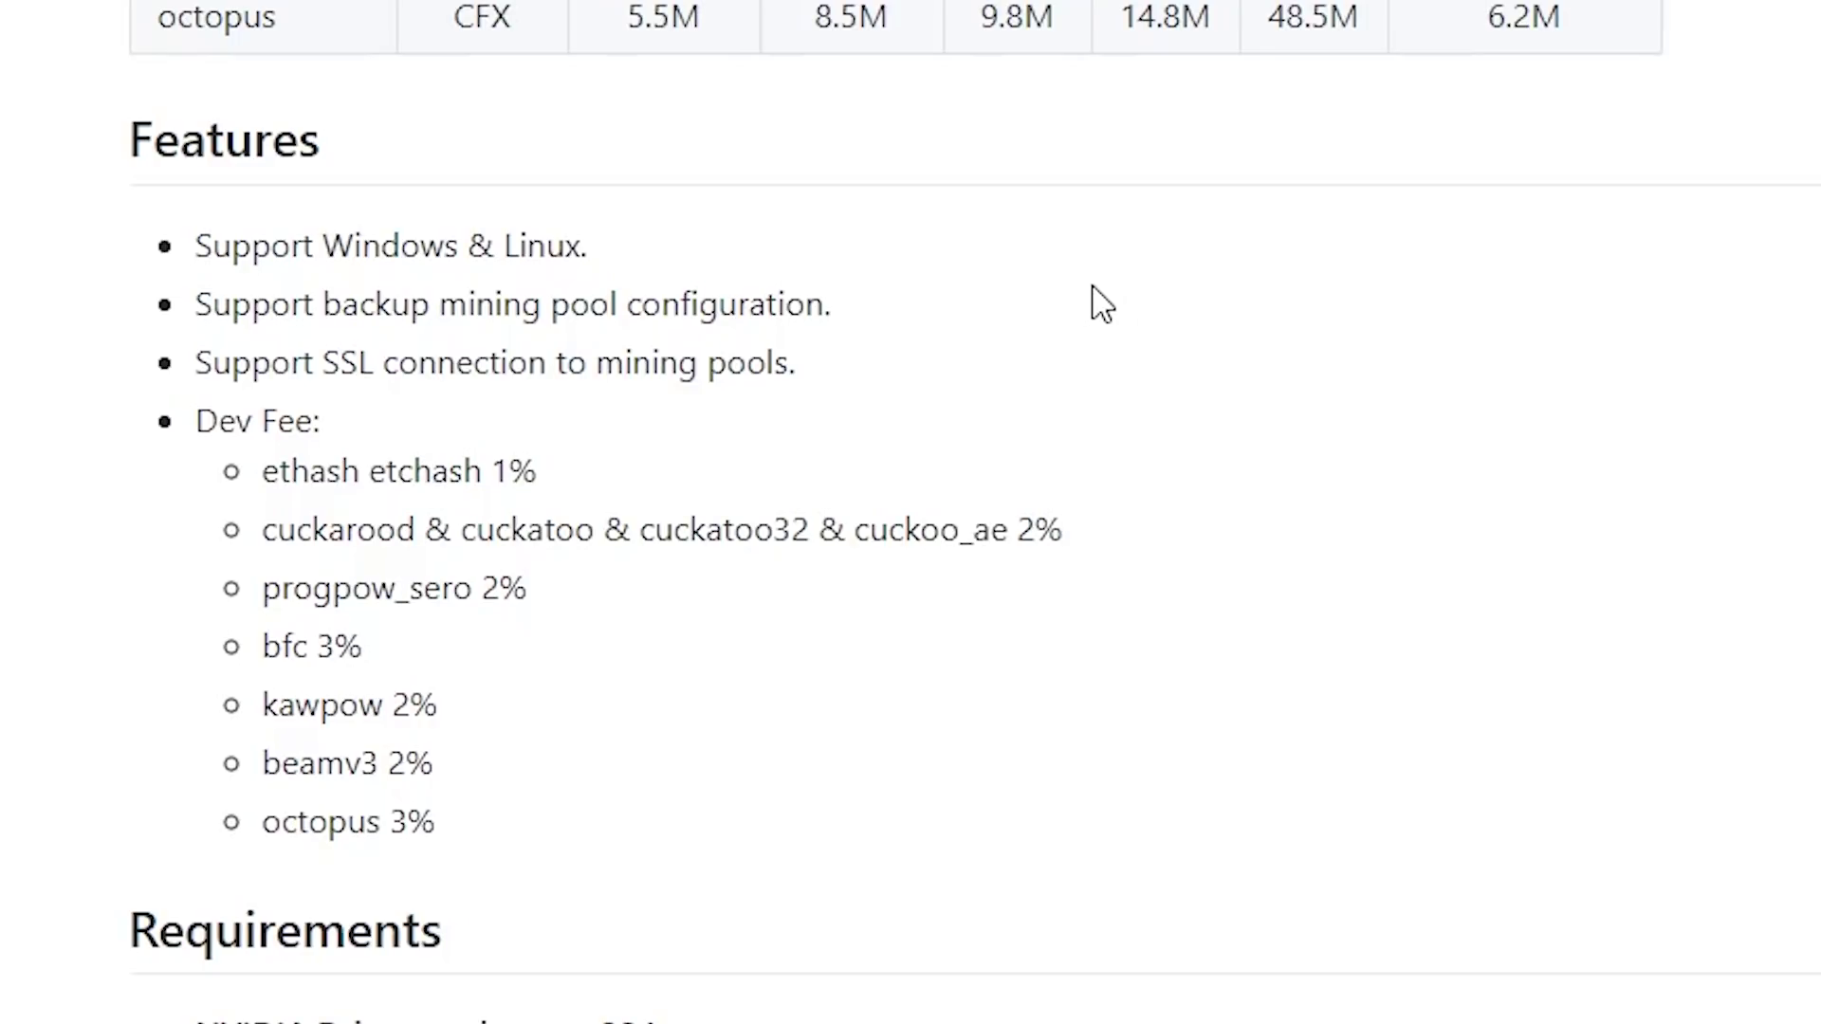
scroll(1092, 287, down, 5)
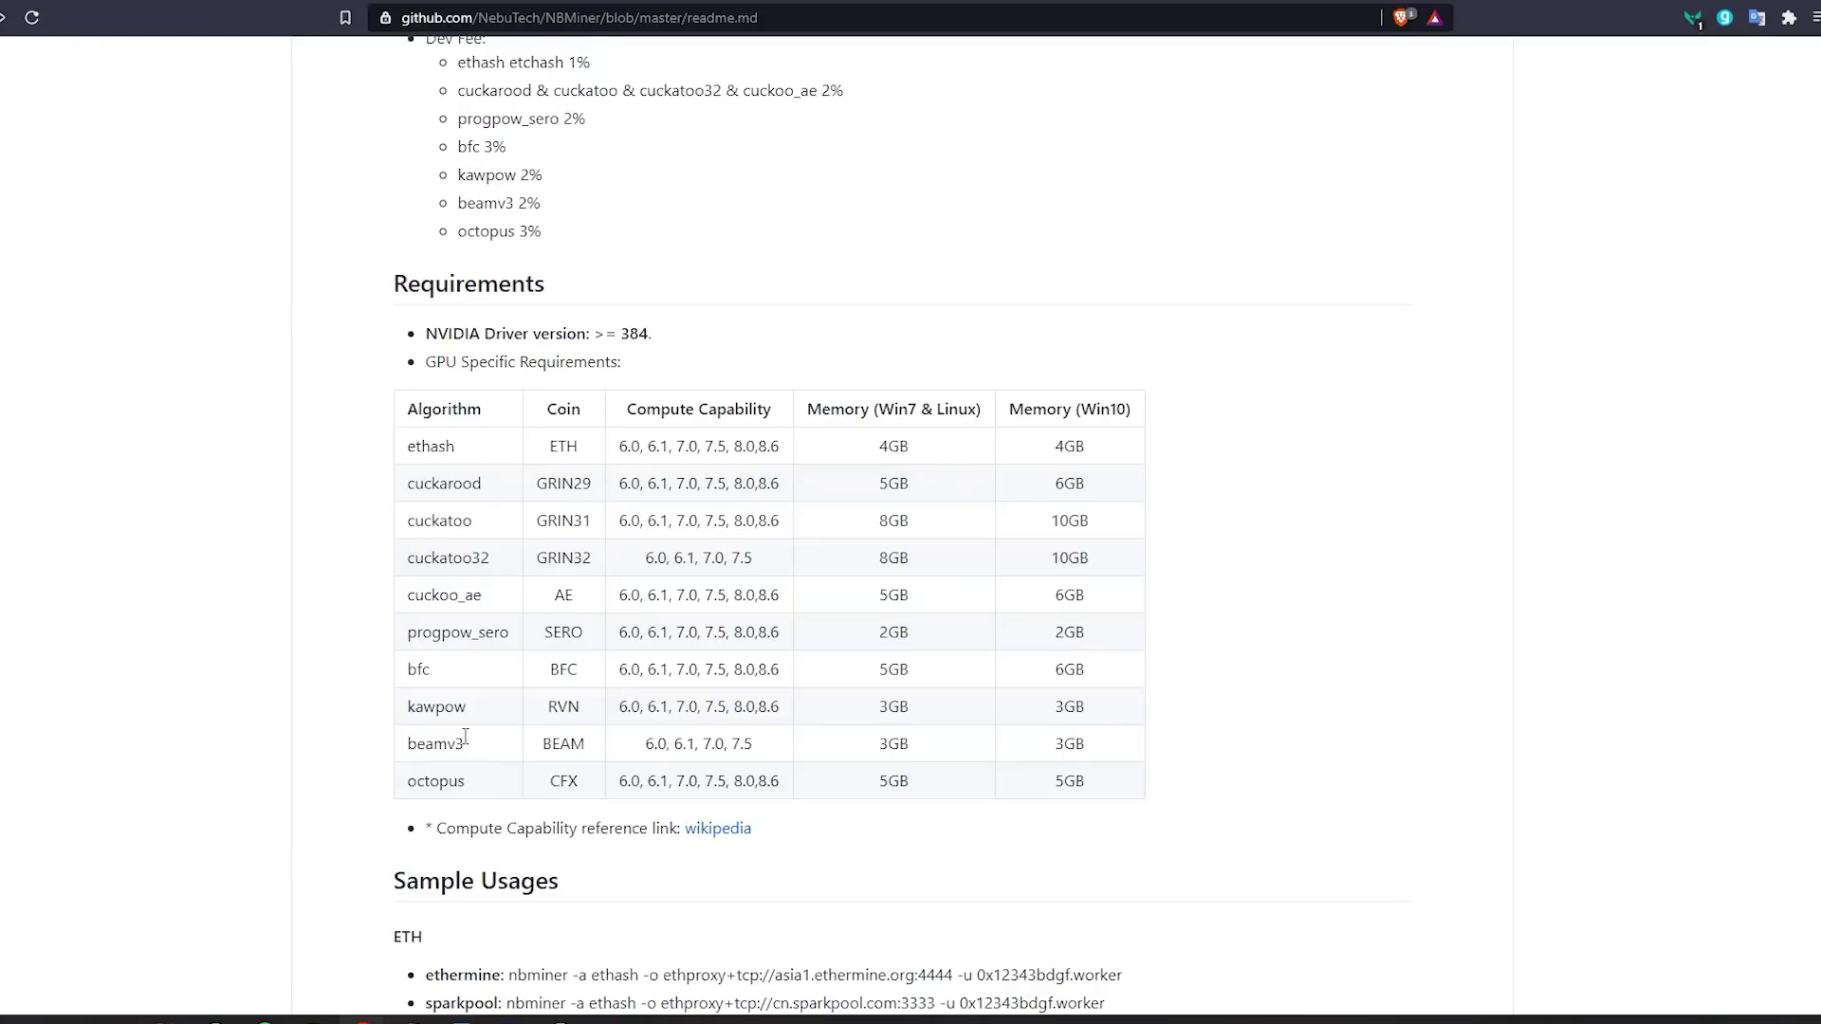
- Highlight the ethash compute capability values and the compute capability reference note
drag(784, 442, 618, 445)
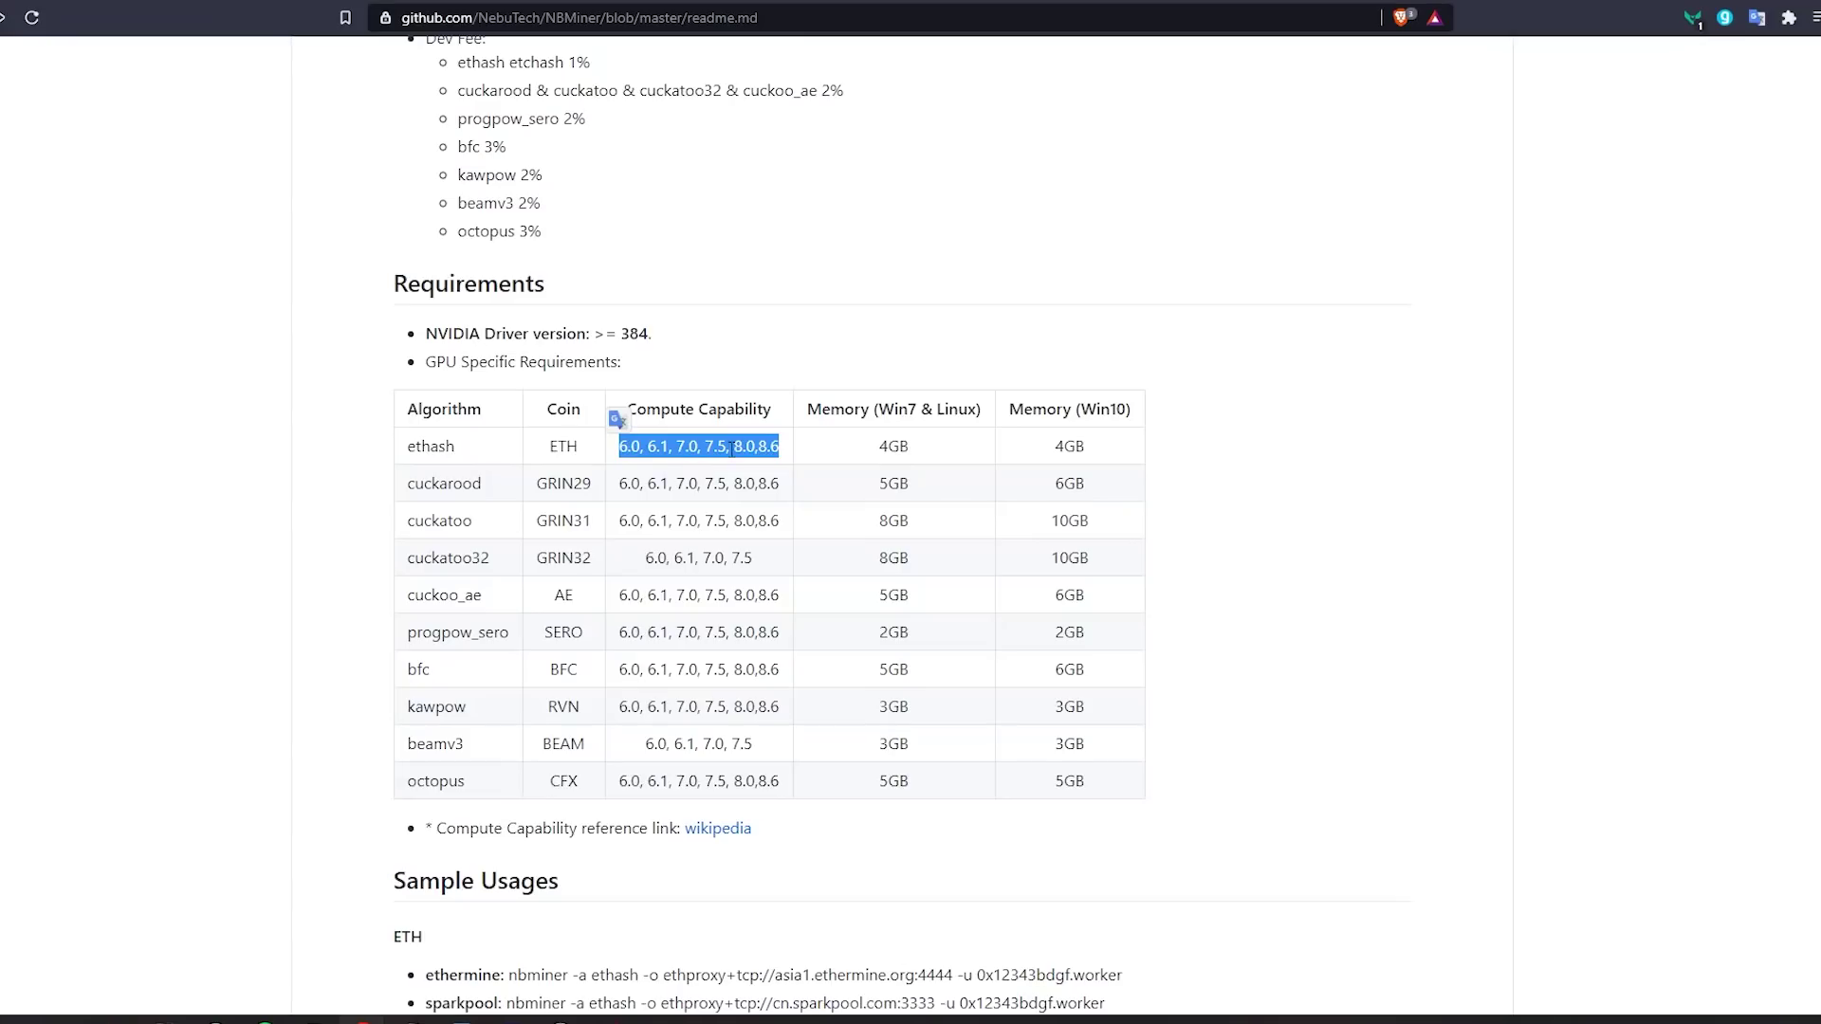
click(735, 458)
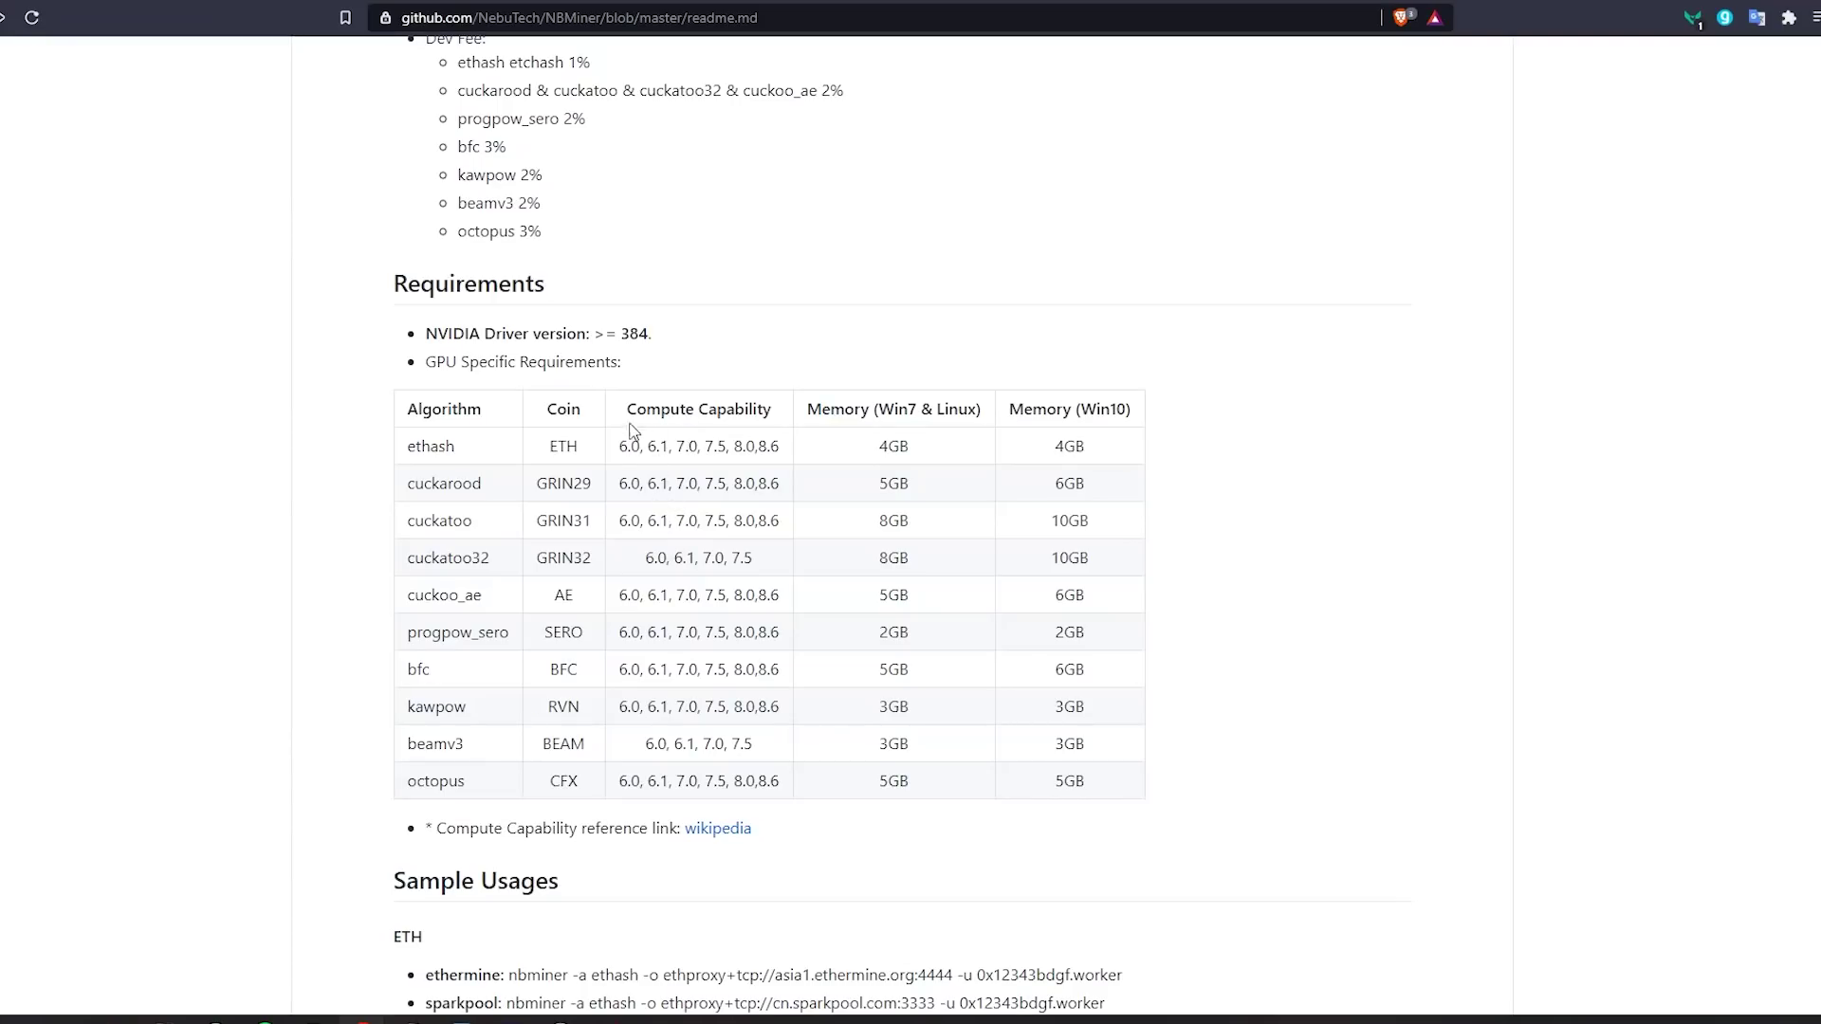
drag(619, 458, 777, 447)
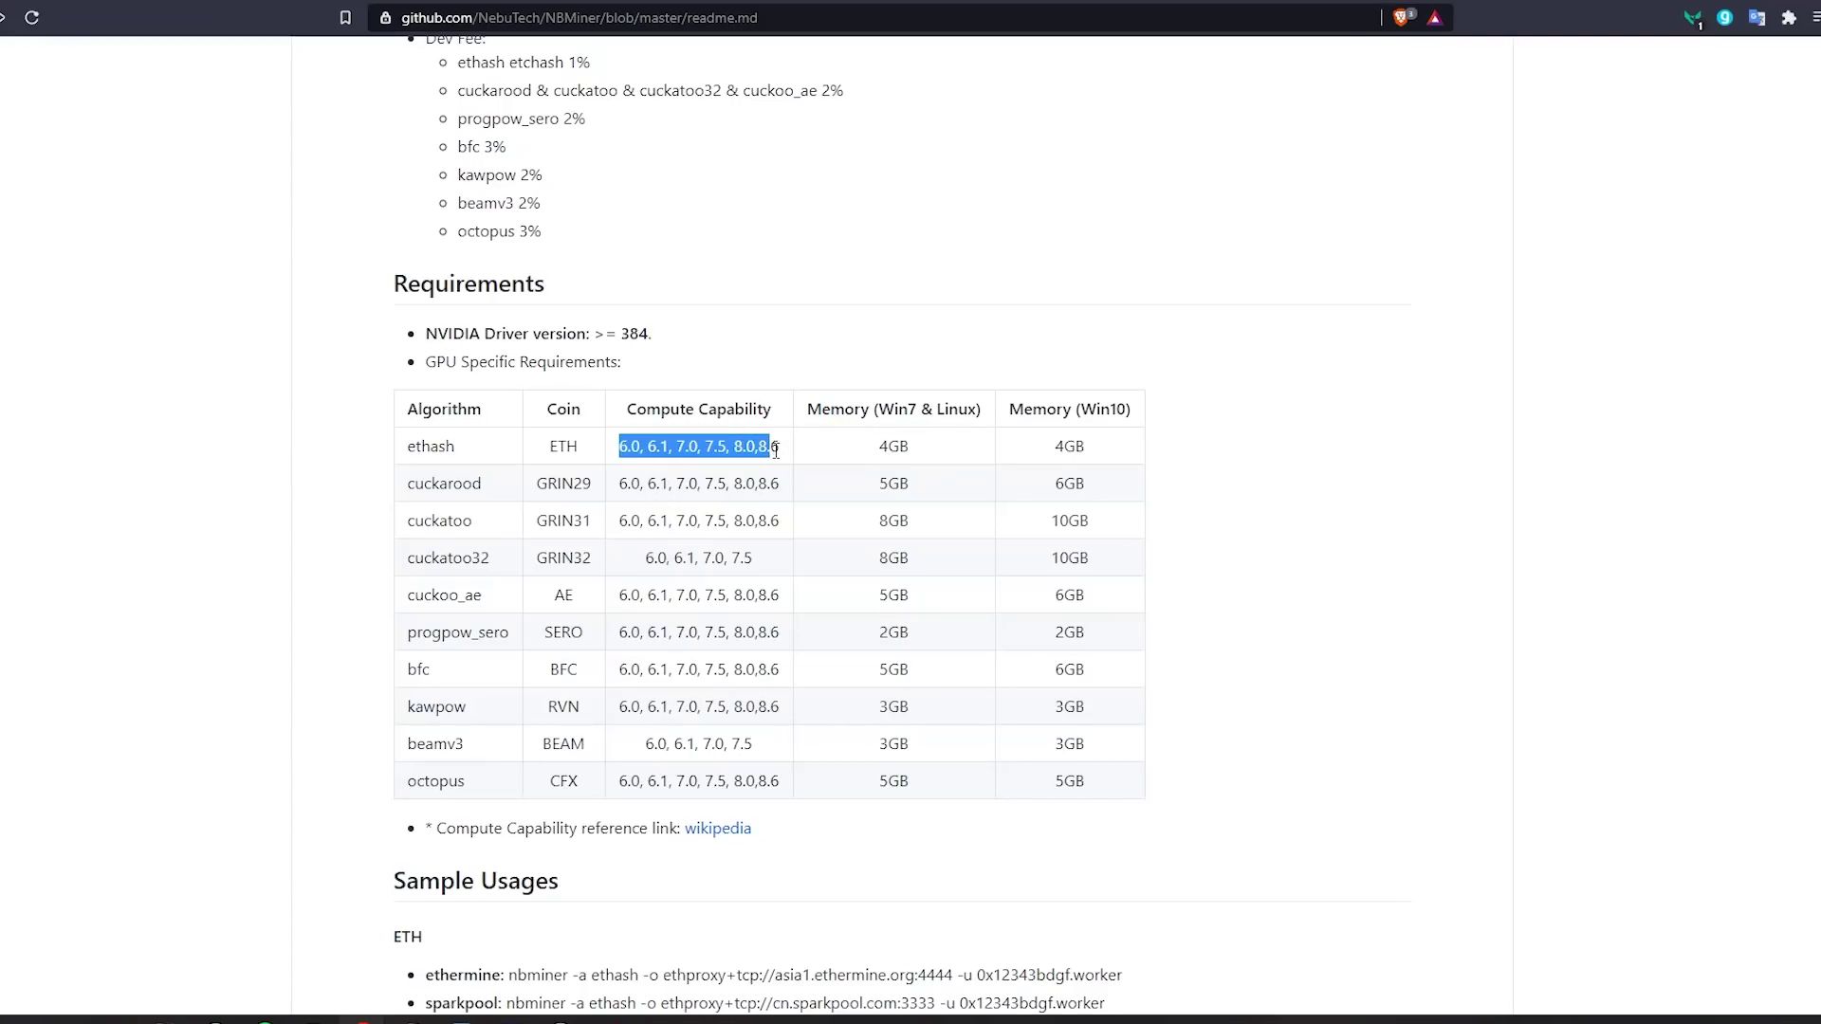
click(777, 447)
drag(438, 838, 759, 851)
click(791, 844)
- On Wikipedia's CUDA table, highlight the compute capability 8.6 GPUs, then return to the readme
click(718, 828)
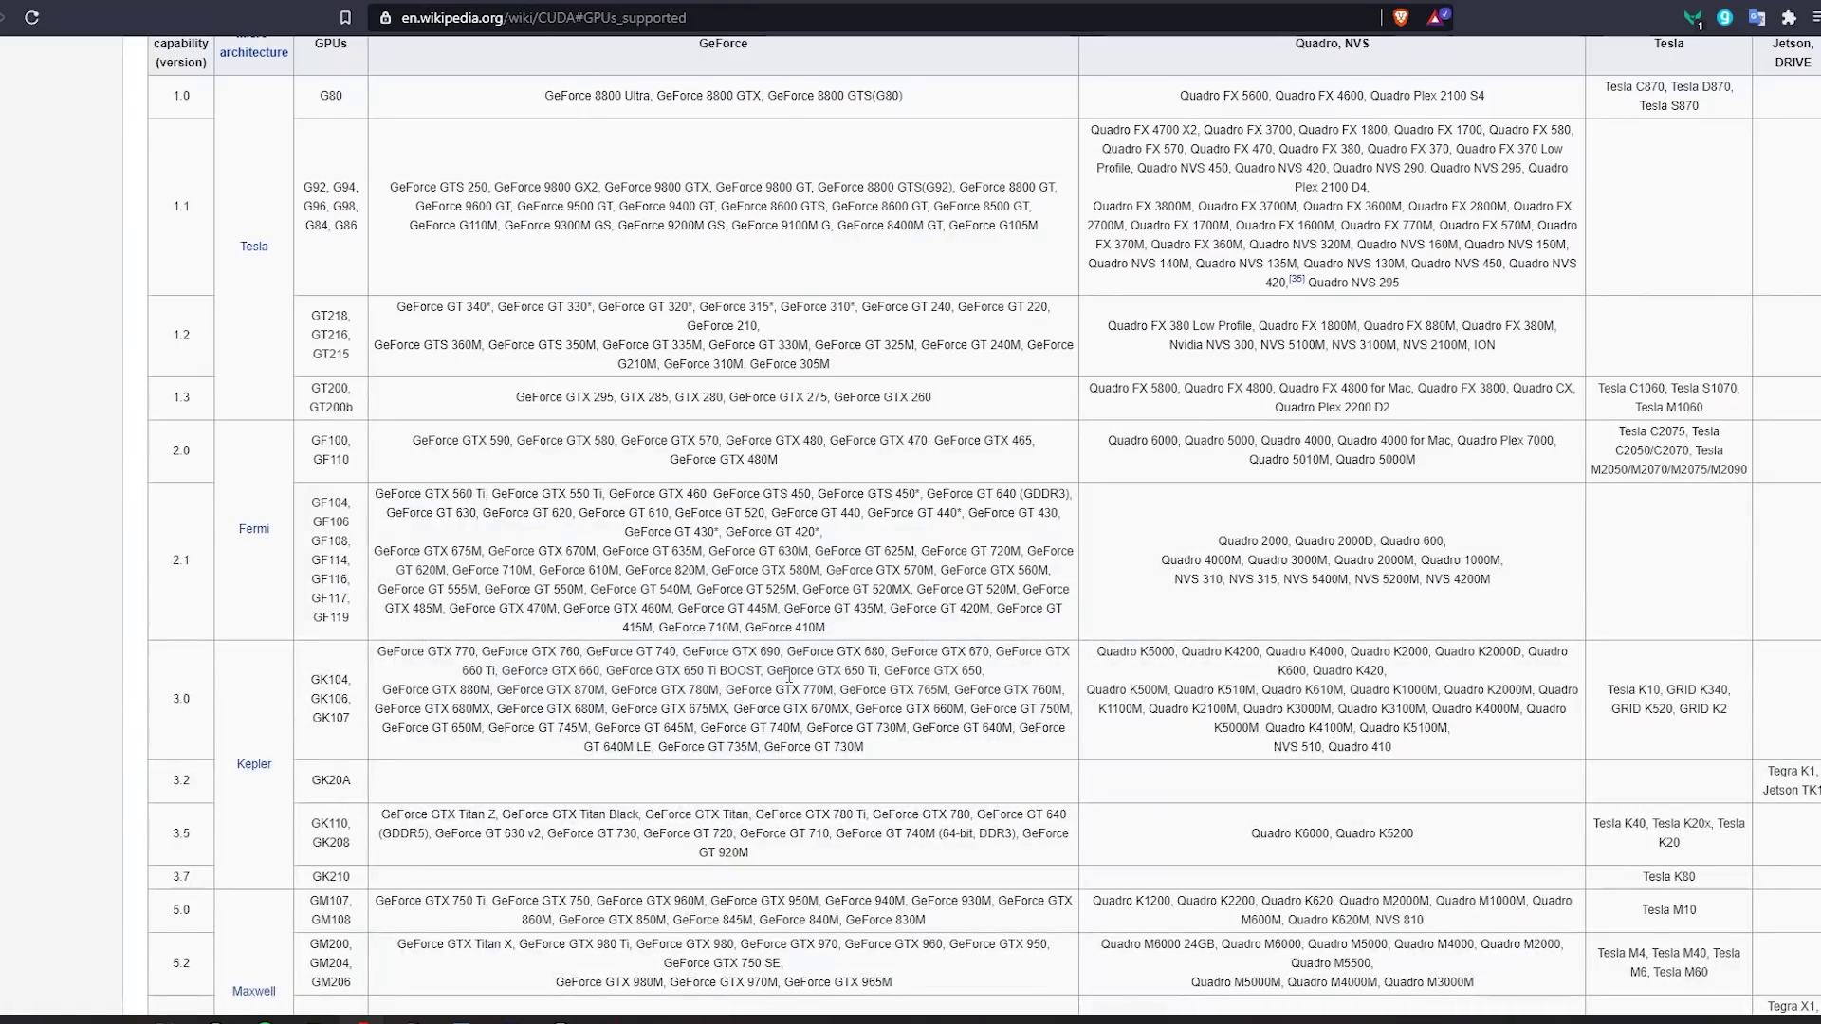
scroll(167, 828, down, 1)
scroll(167, 828, down, 4)
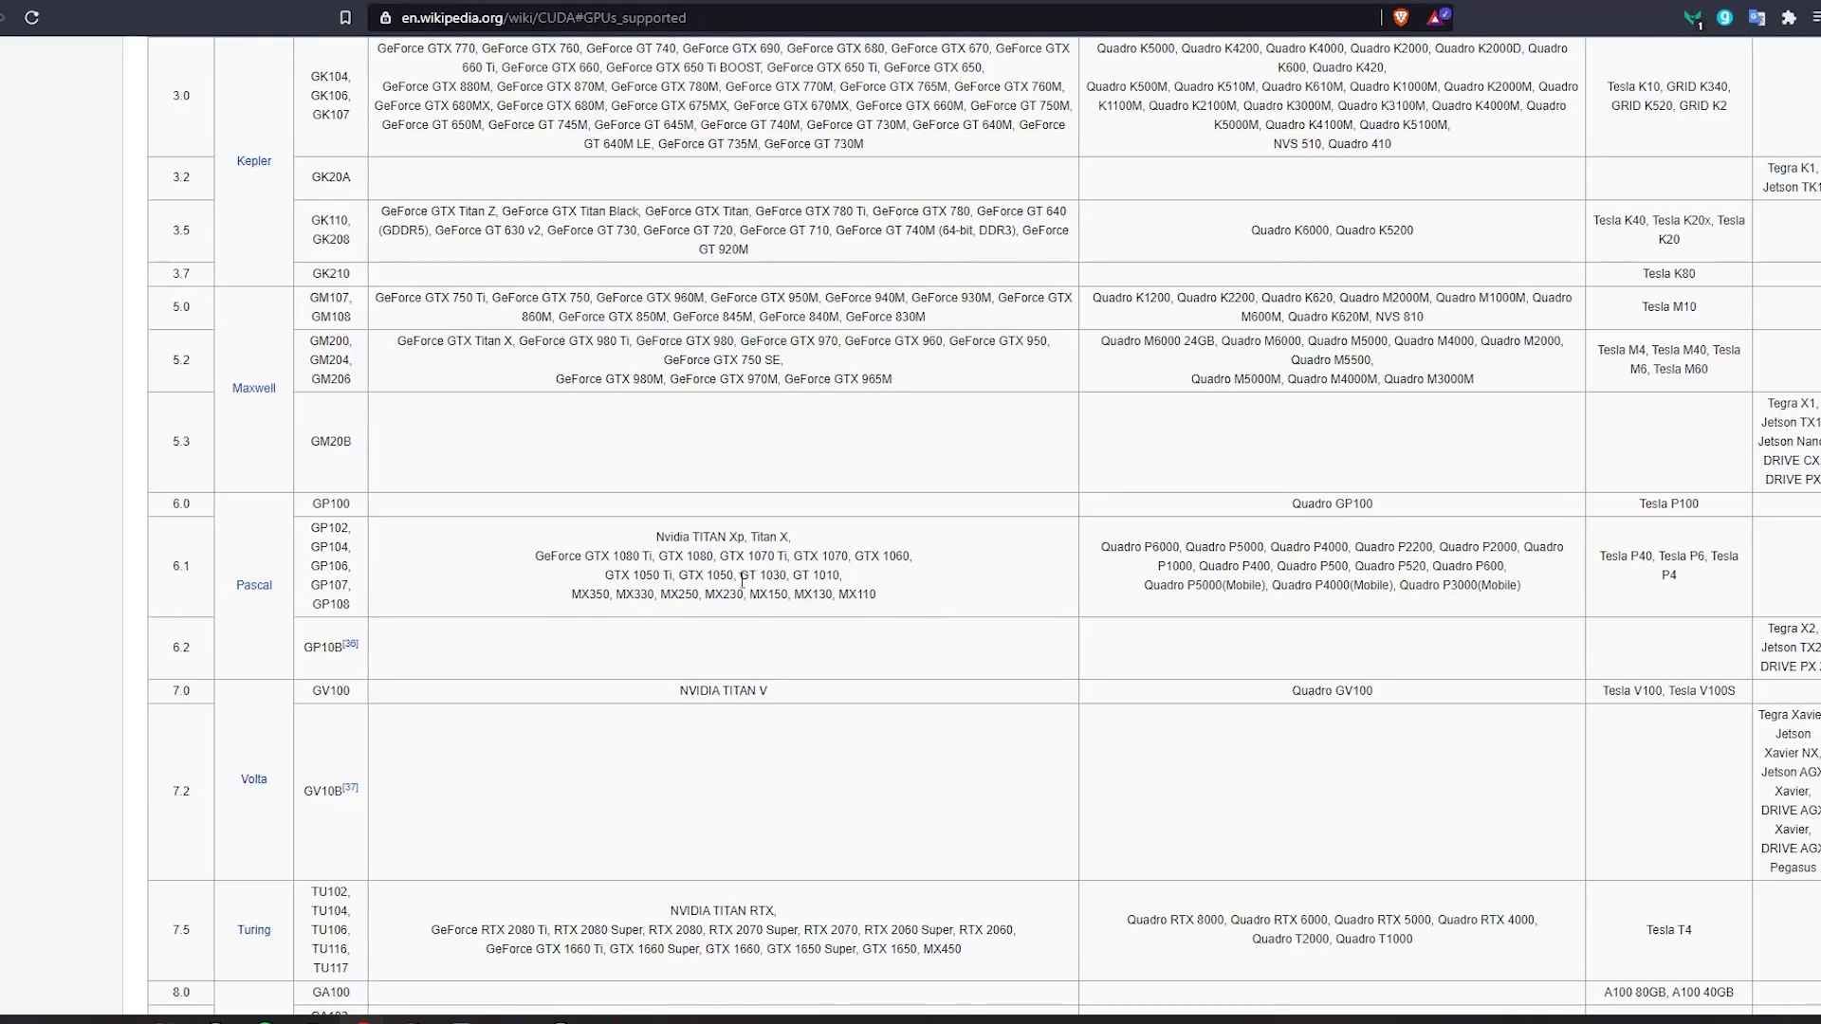
scroll(741, 581, down, 4)
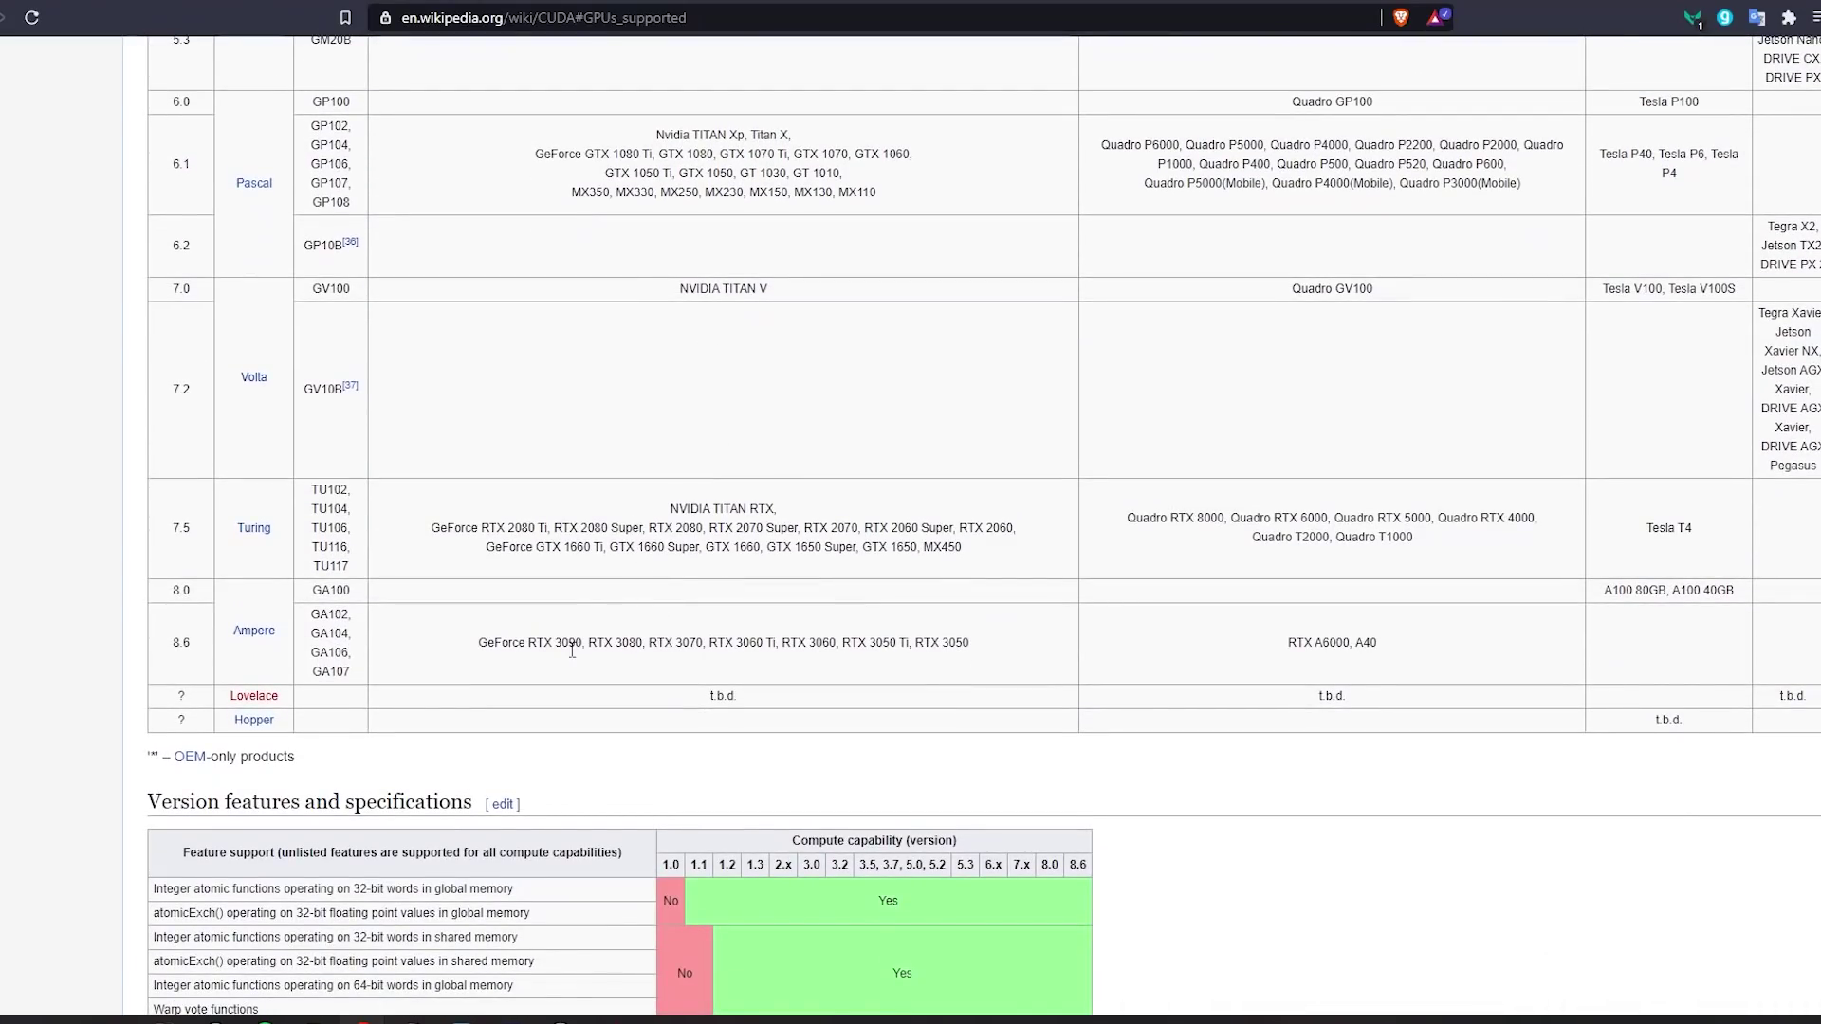
drag(500, 642, 854, 642)
click(854, 642)
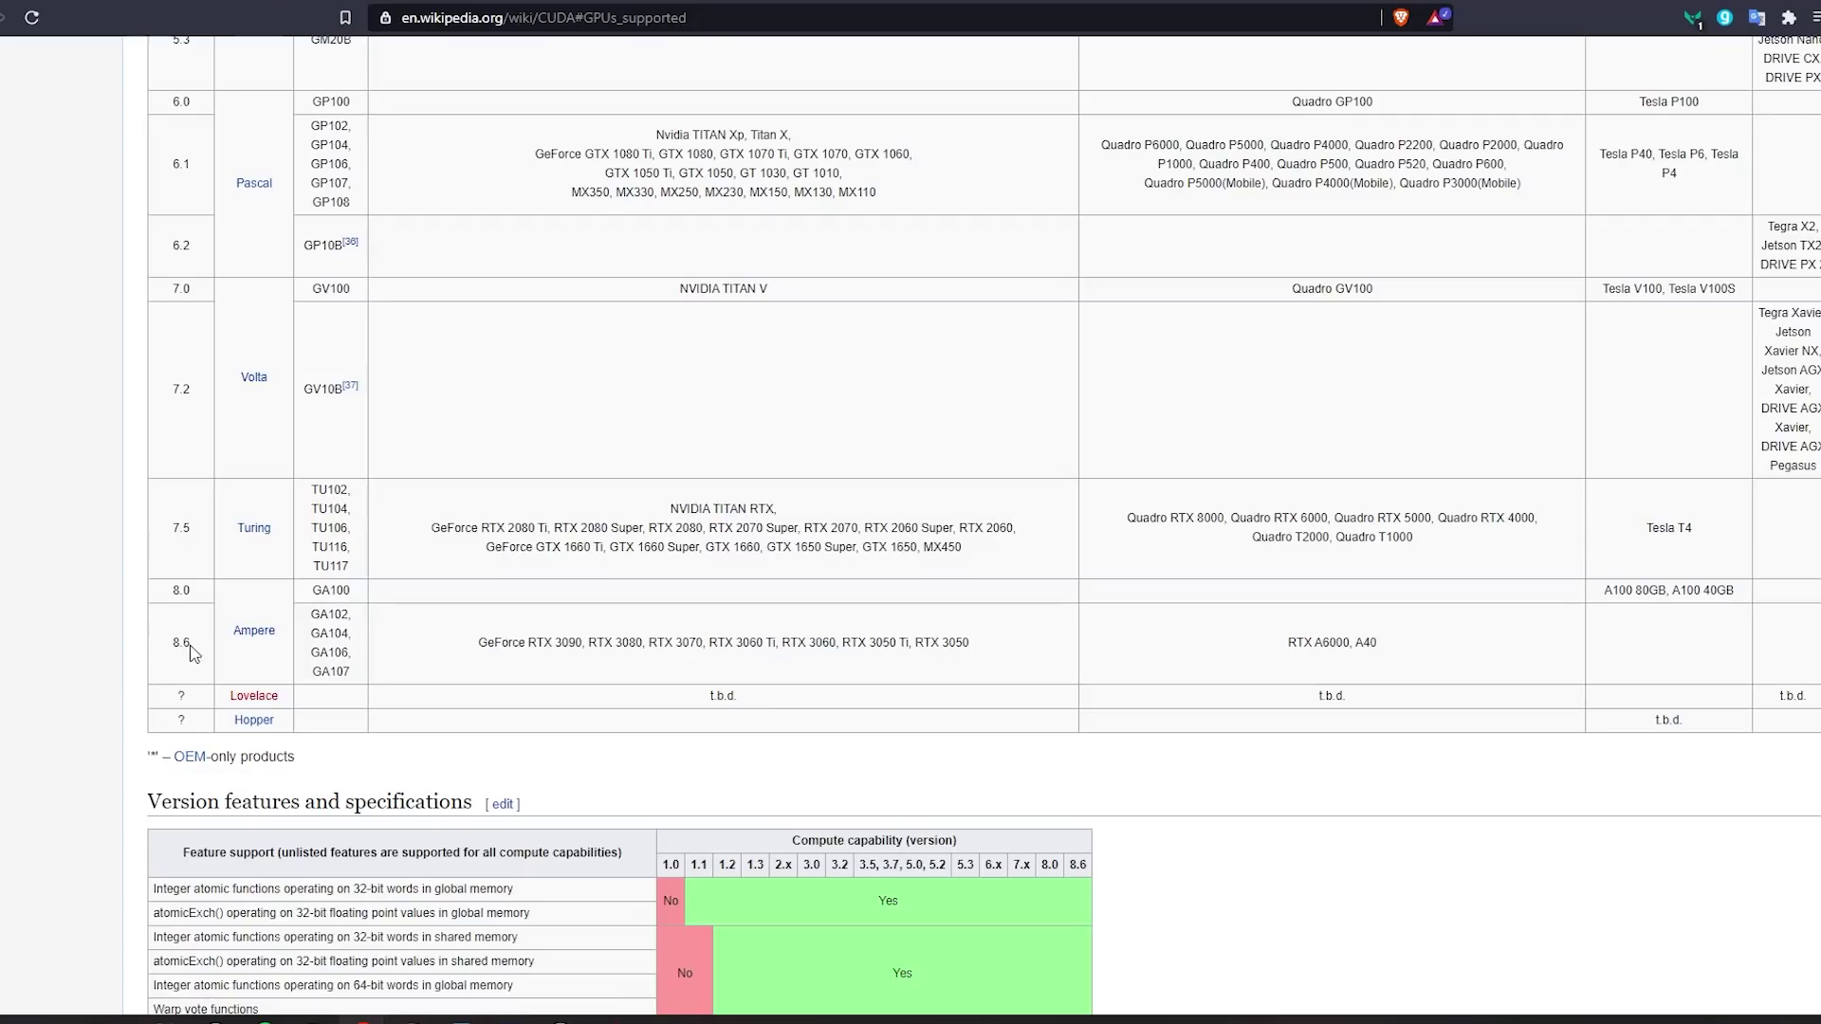
key(alt+Left)
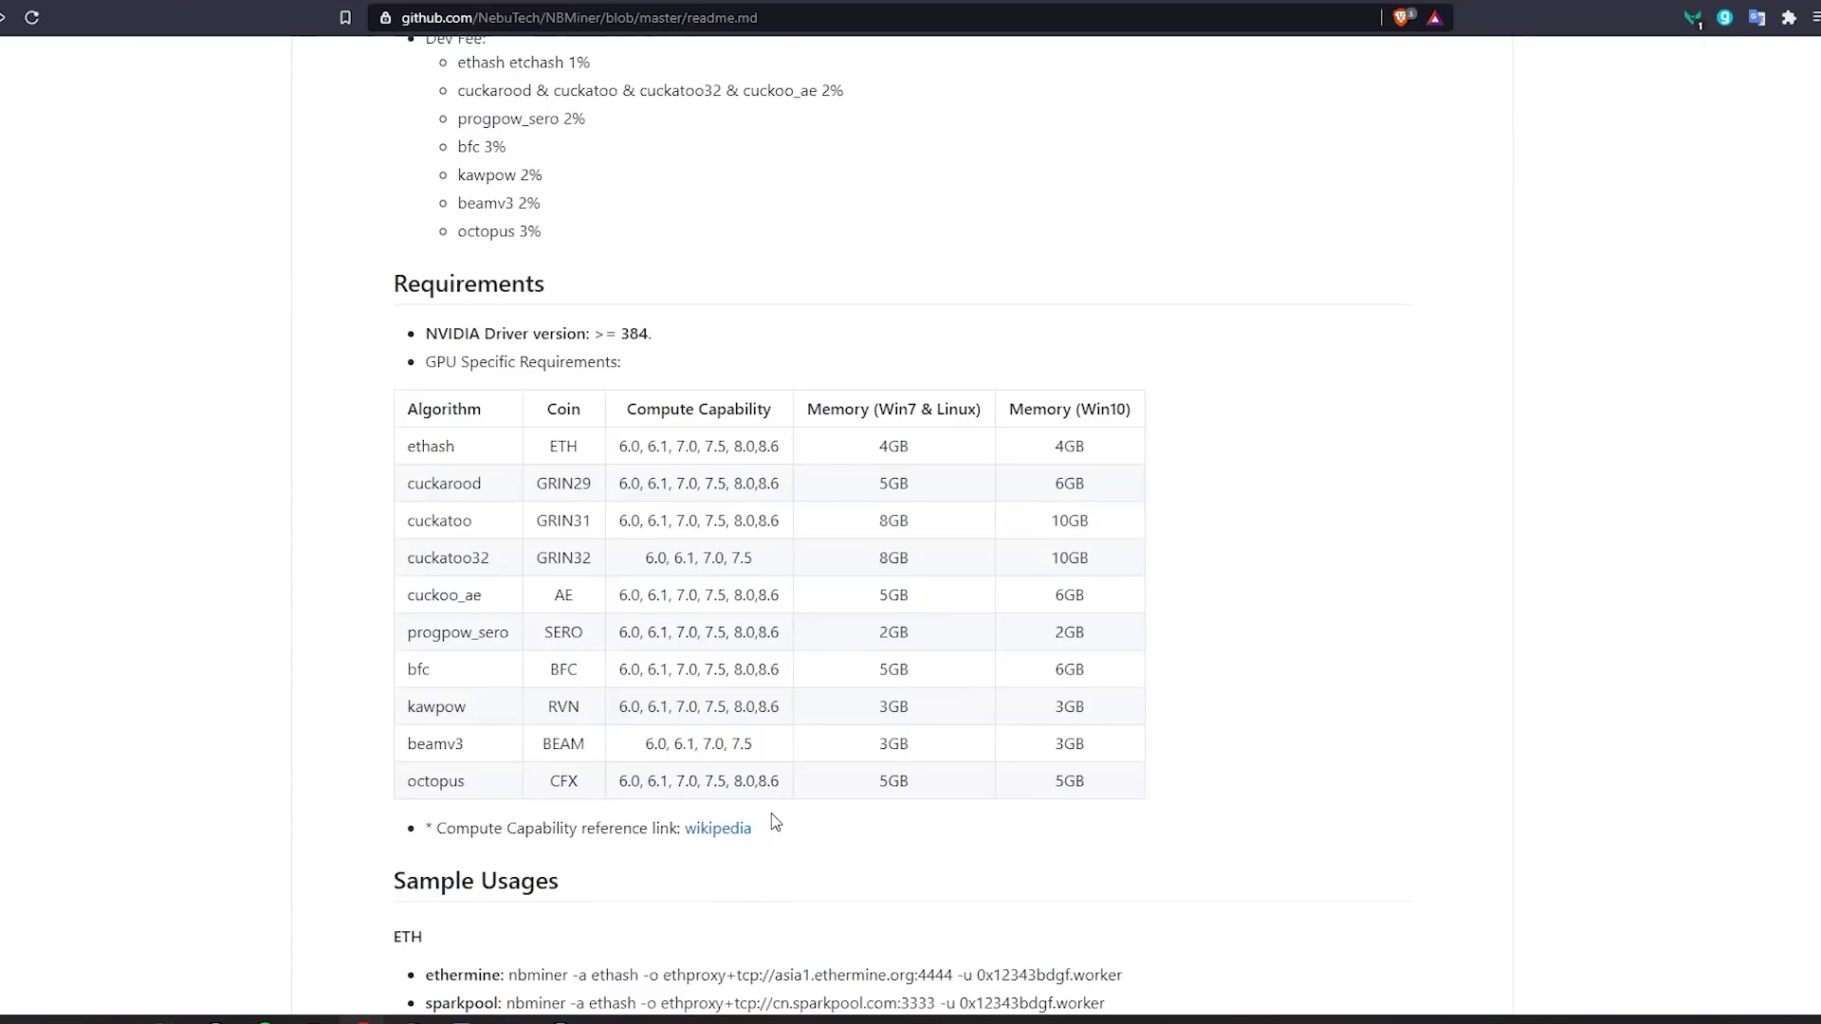
- Highlight the octopus 8.6 compute capability and the ethash 4GB memory requirement
drag(779, 780, 759, 781)
click(818, 310)
click(1038, 431)
drag(878, 444, 918, 448)
click(472, 447)
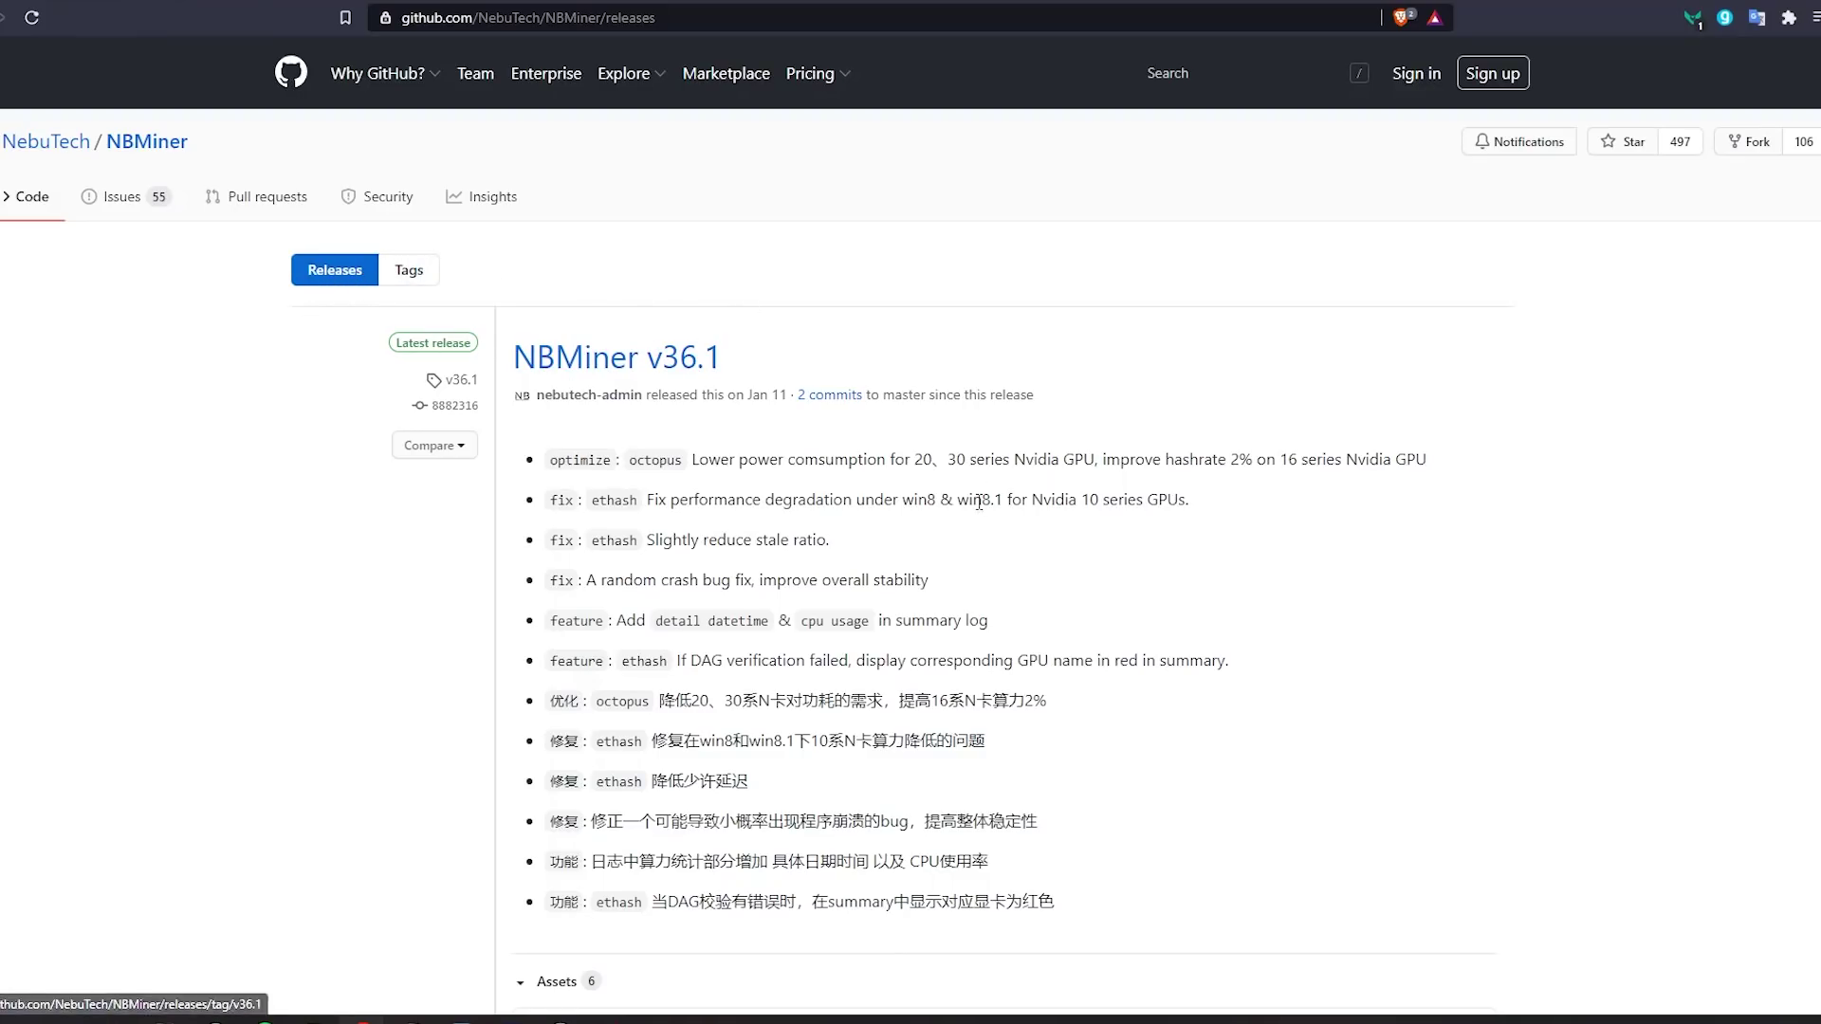
- Scroll the releases page to the NBMiner v36.1 release and its Assets list
scroll(675, 330, down, 2)
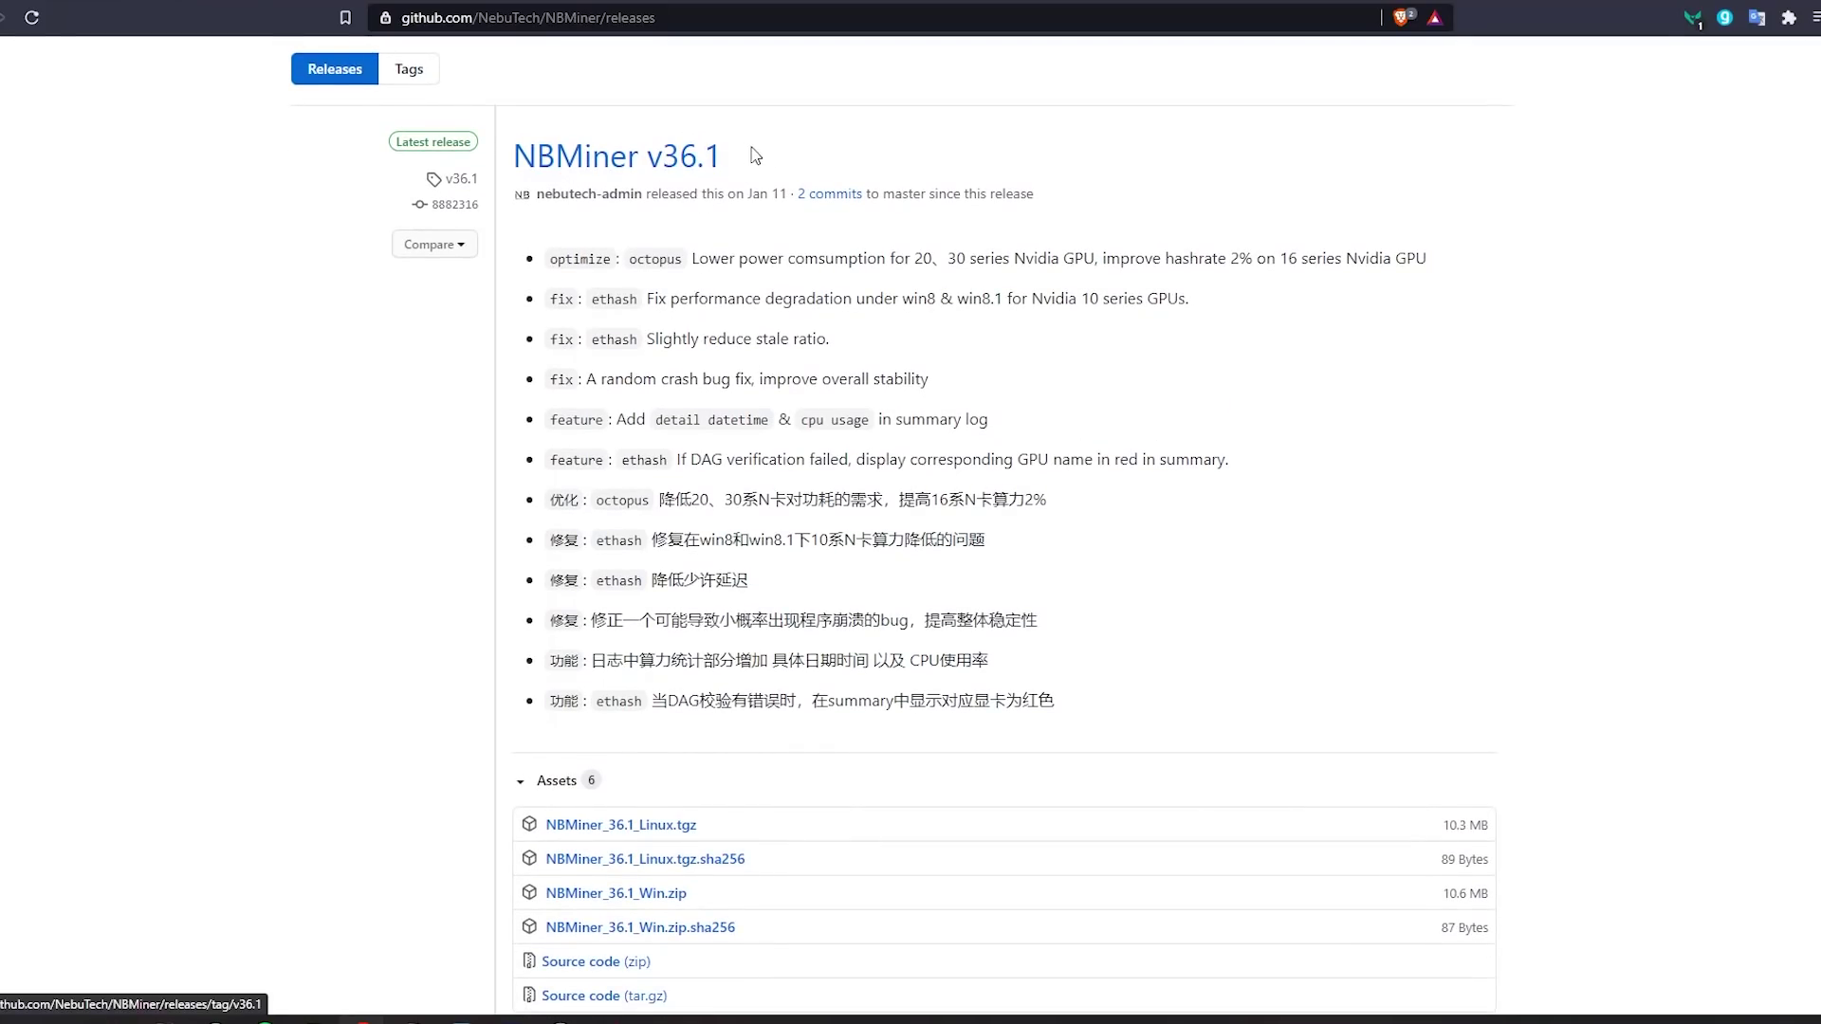
drag(725, 156, 513, 155)
scroll(890, 364, down, 6)
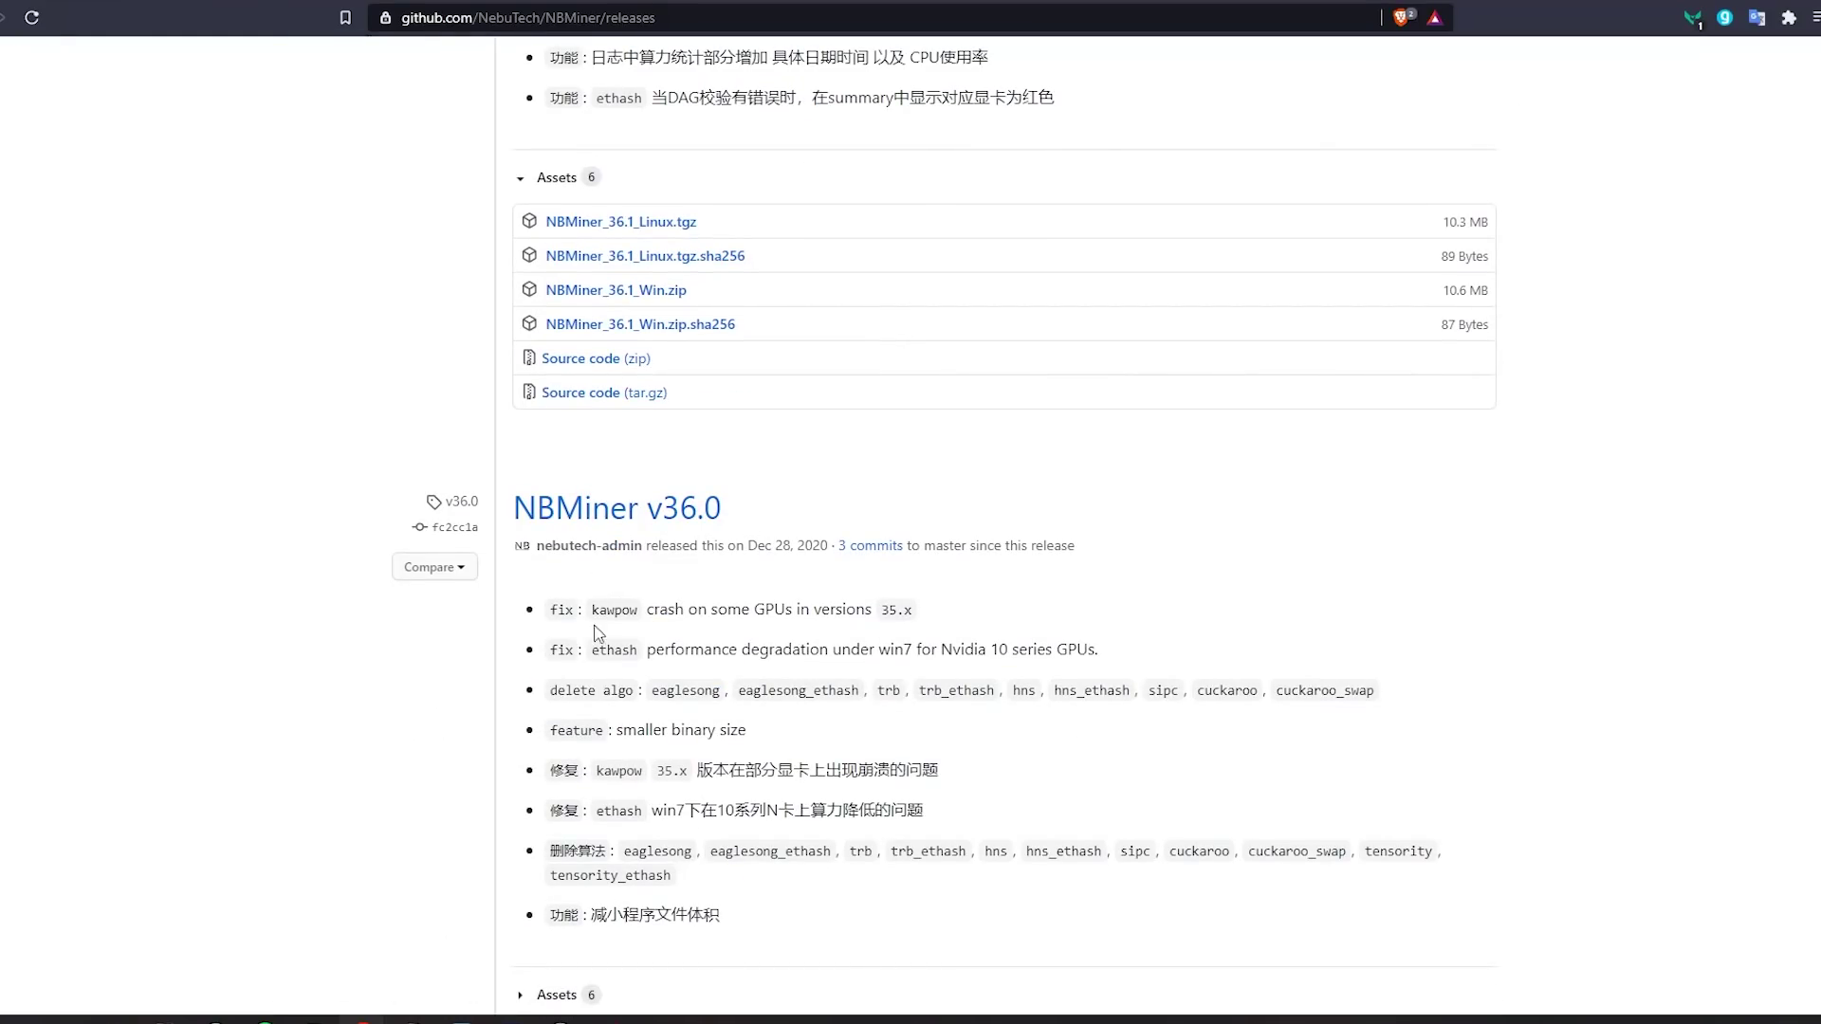
scroll(599, 909, up, 6)
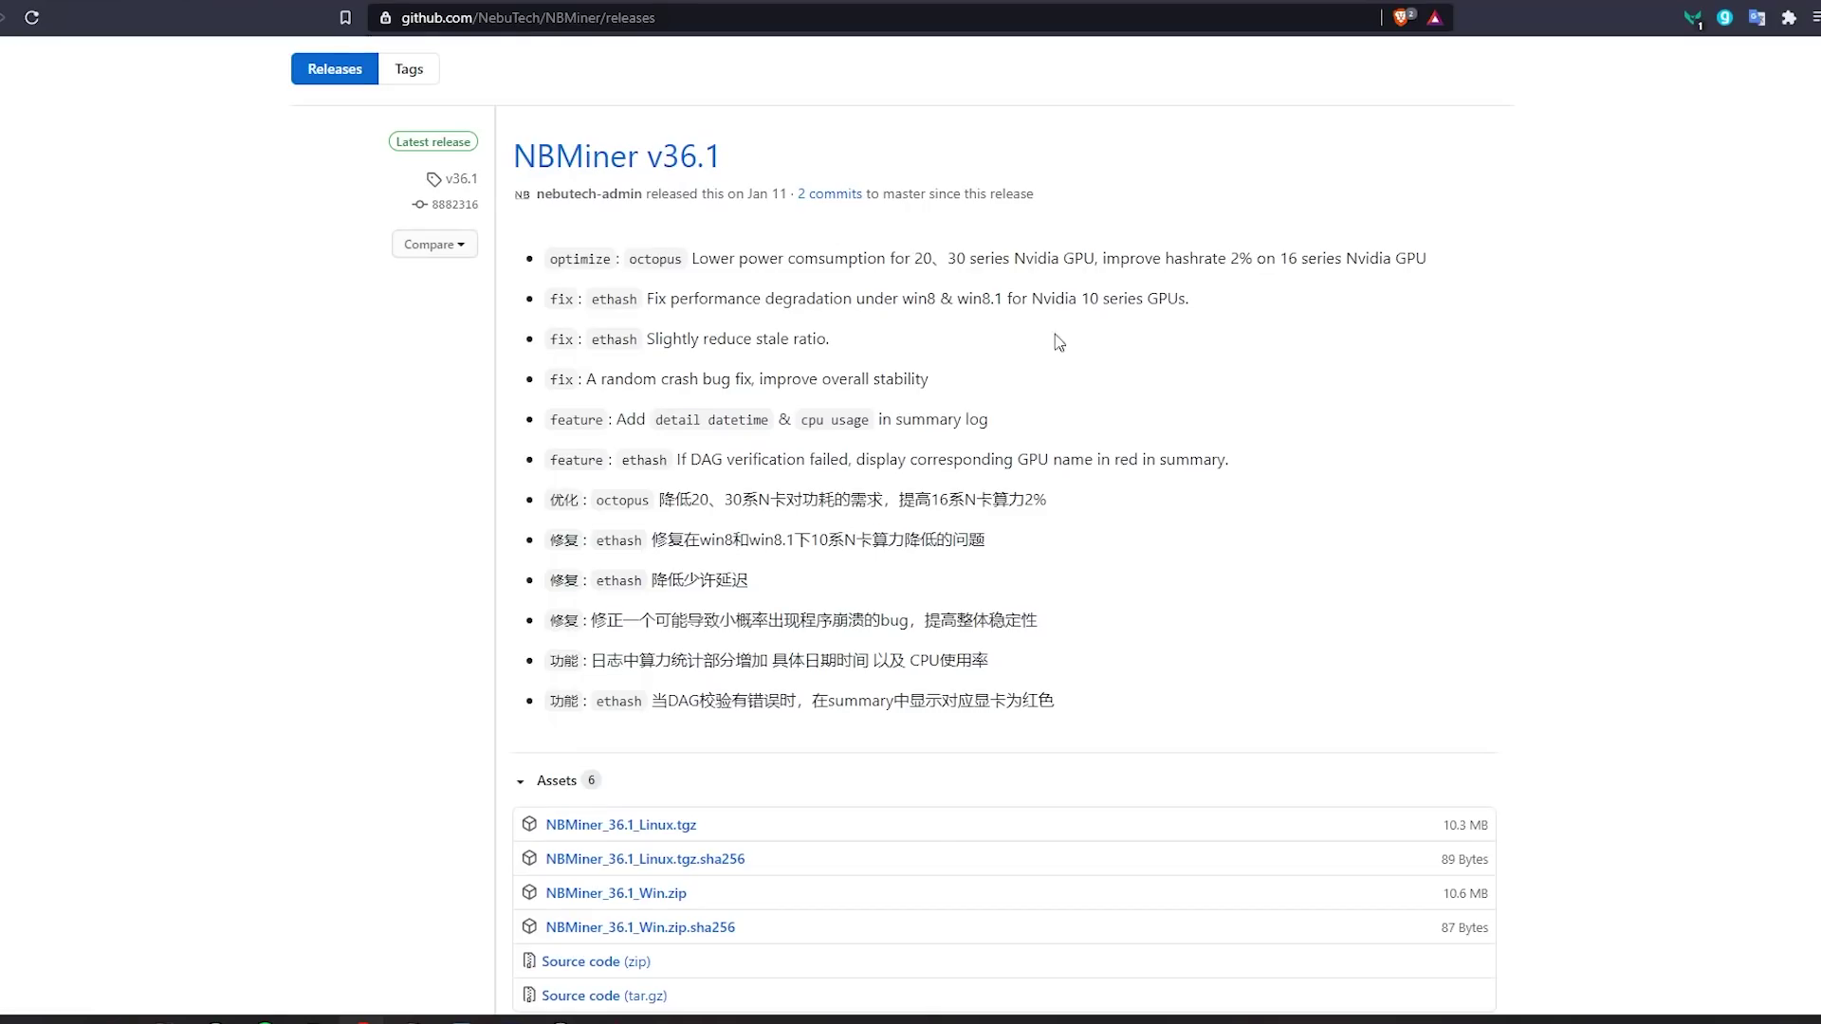
scroll(754, 567, down, 2)
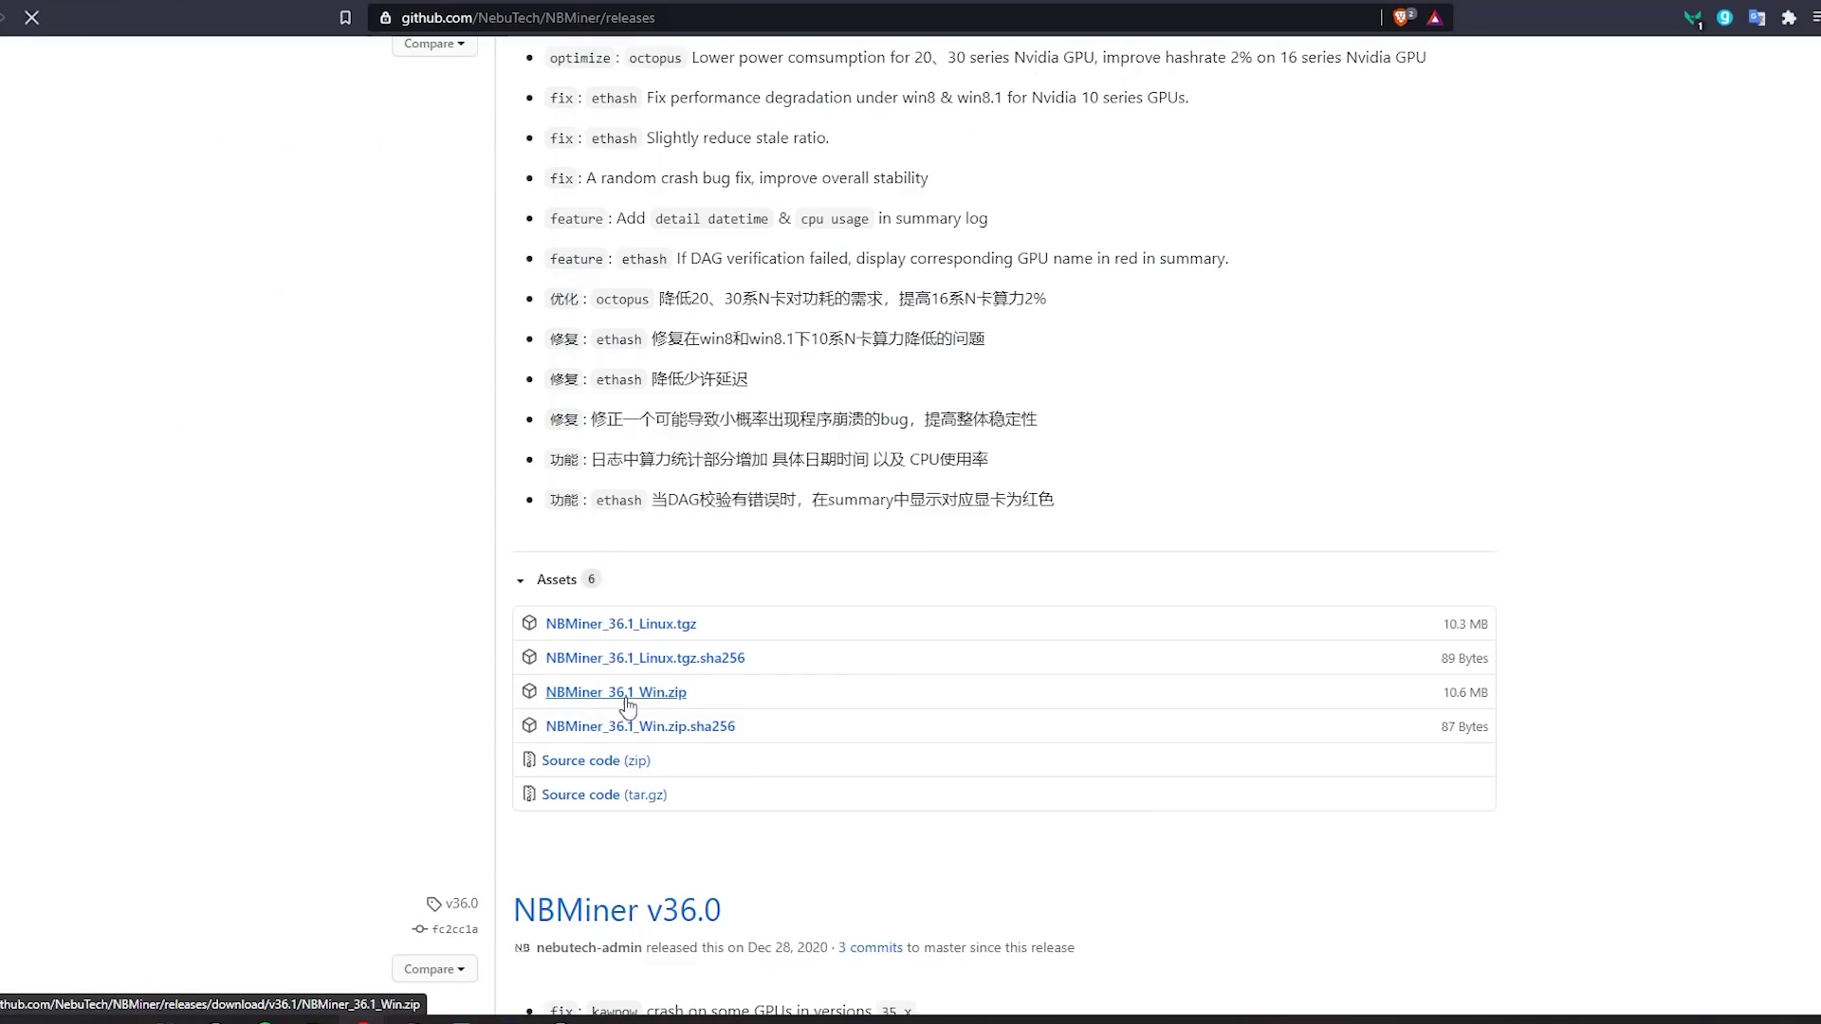
- Download NBMiner_36.1_Win.zip, saving it into the Desktop Miners folder
click(626, 700)
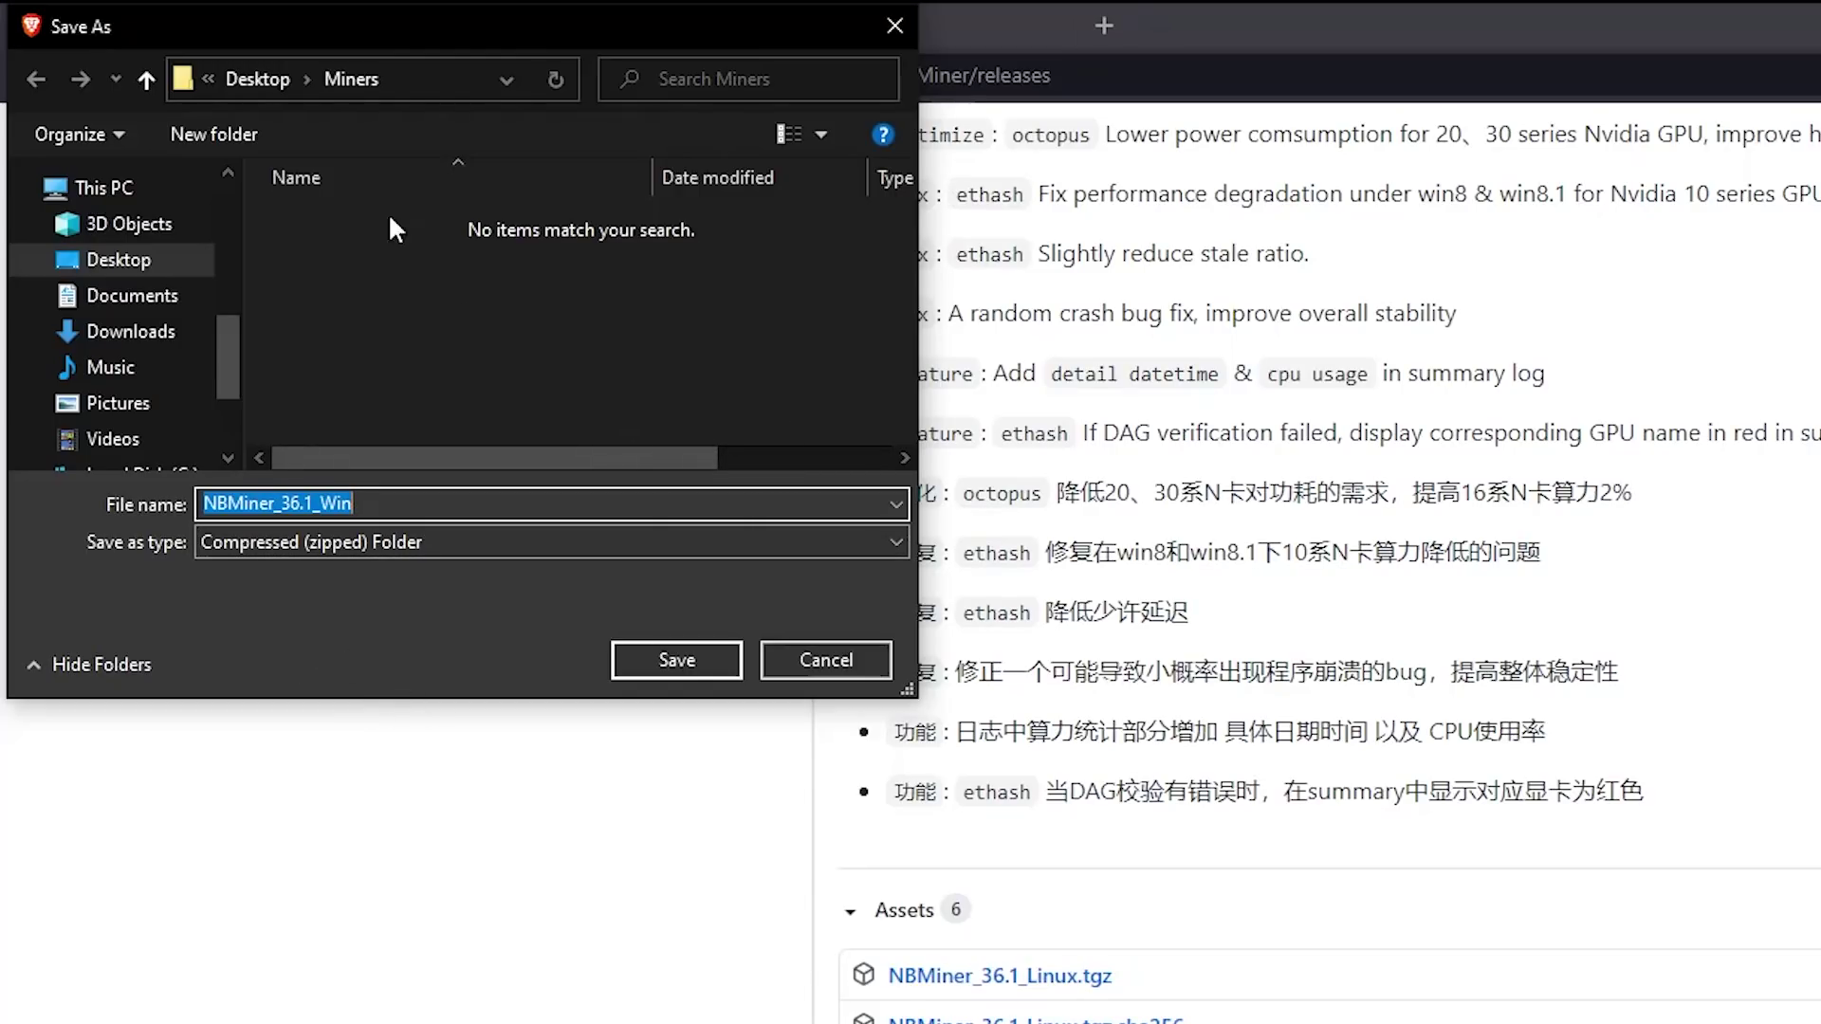
click(273, 78)
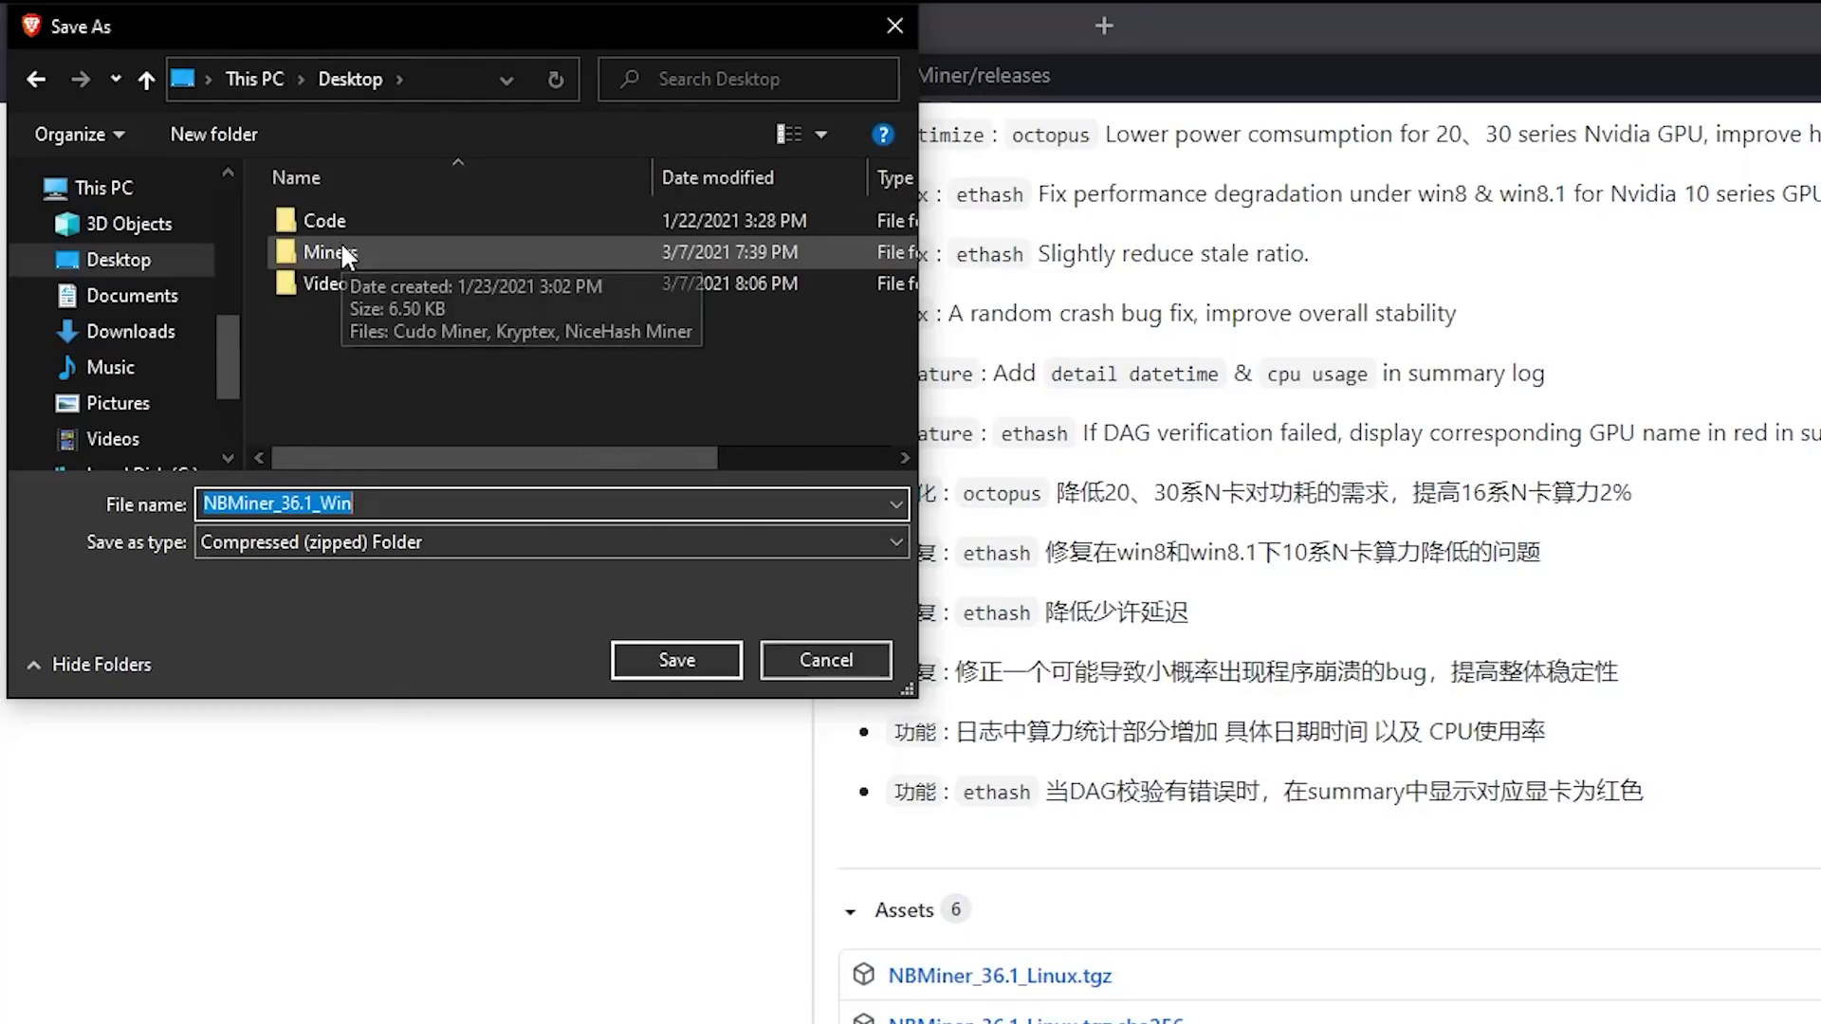
click(346, 251)
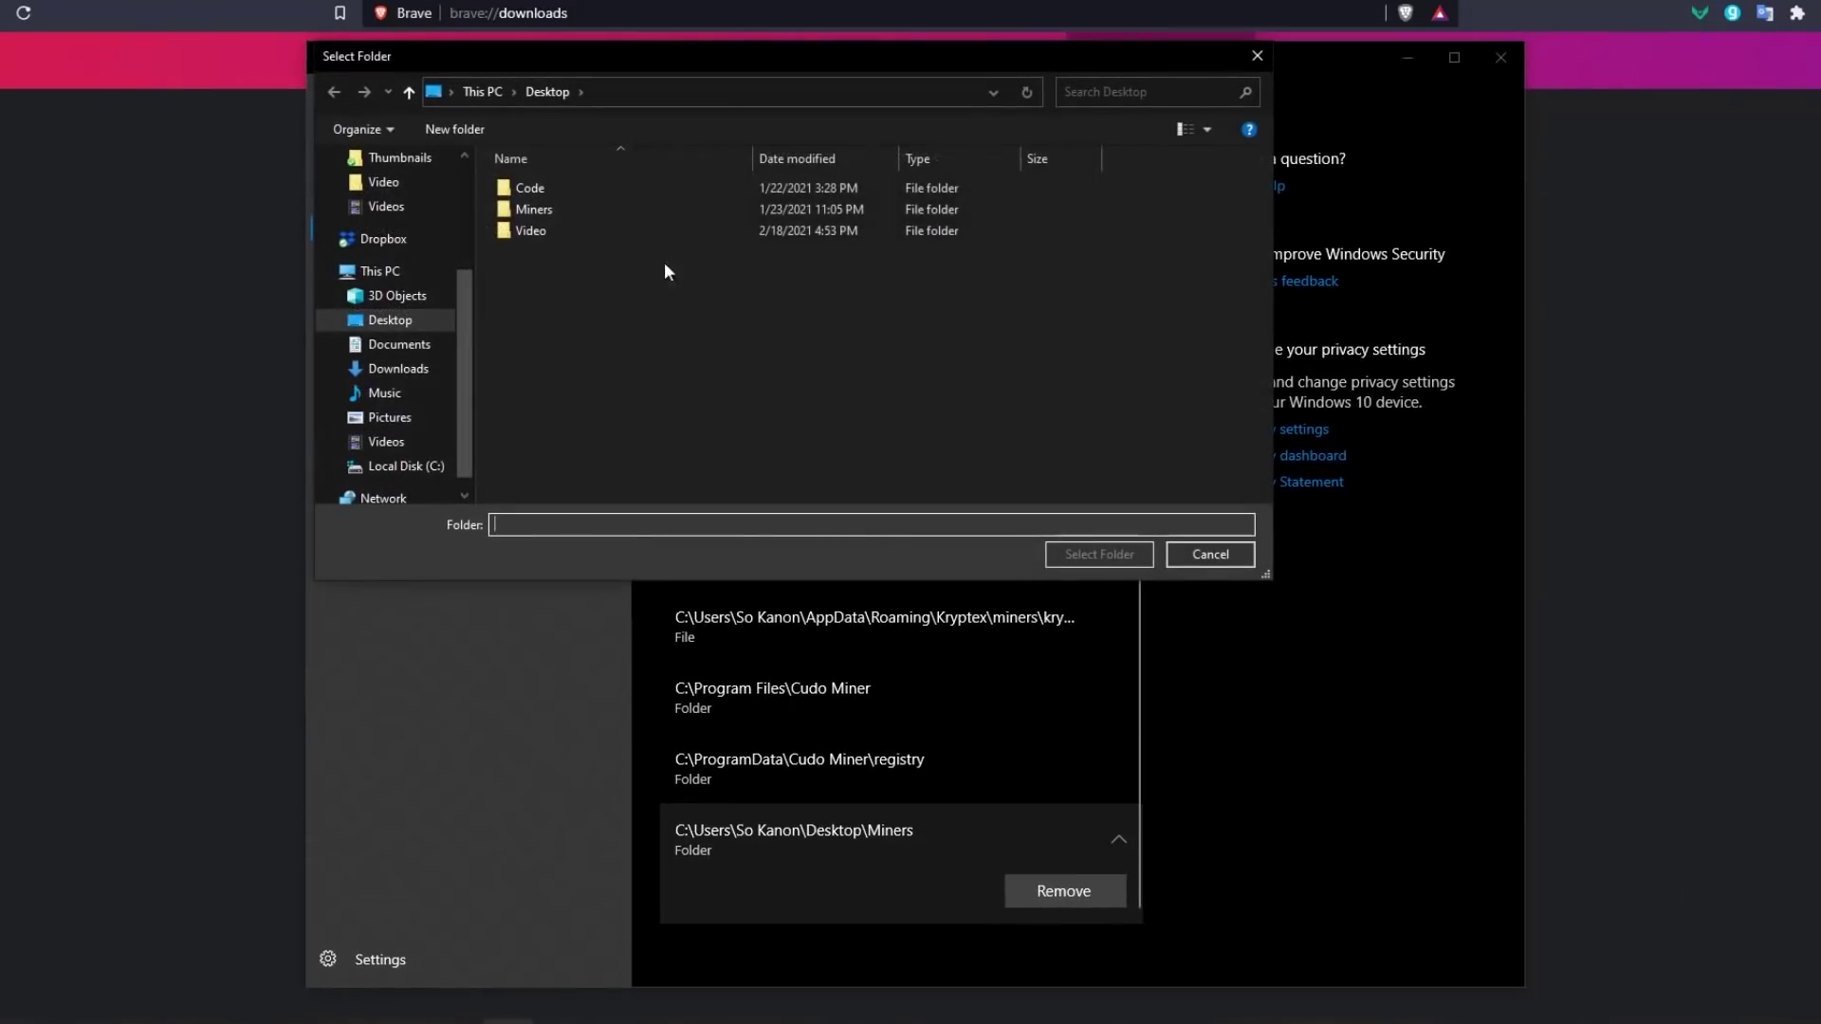
click(549, 210)
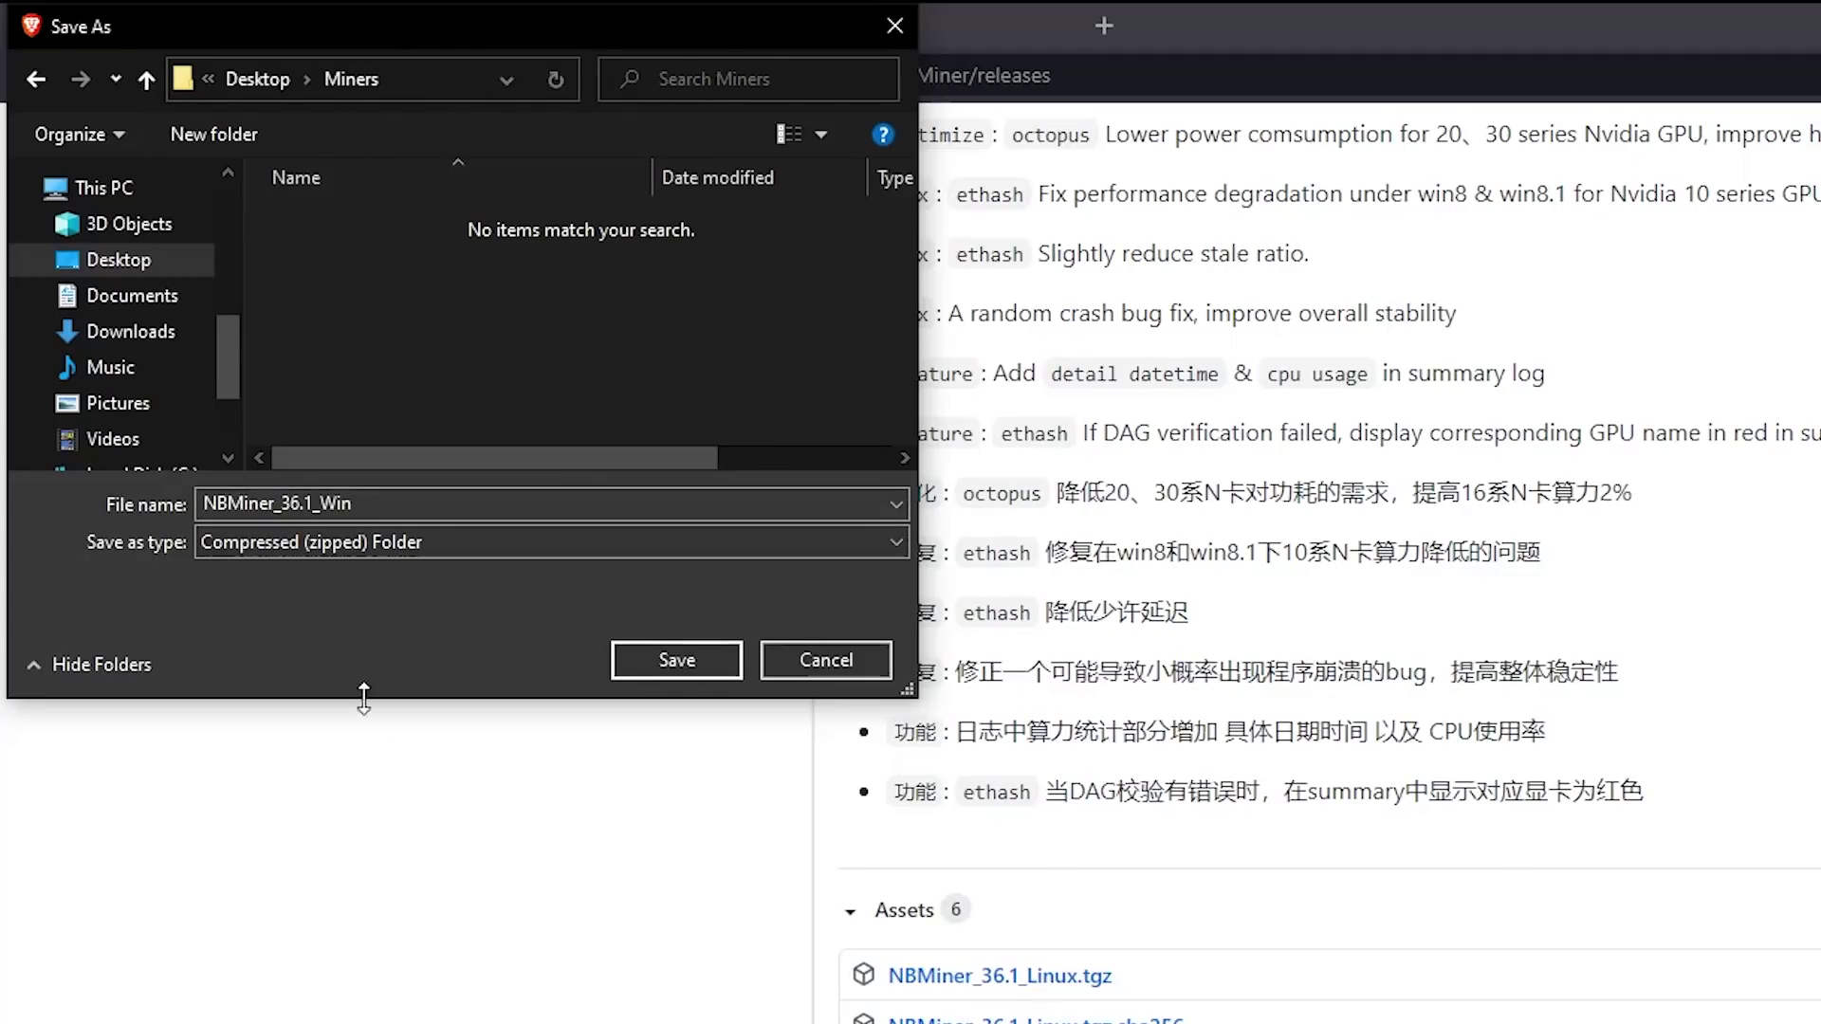
click(677, 660)
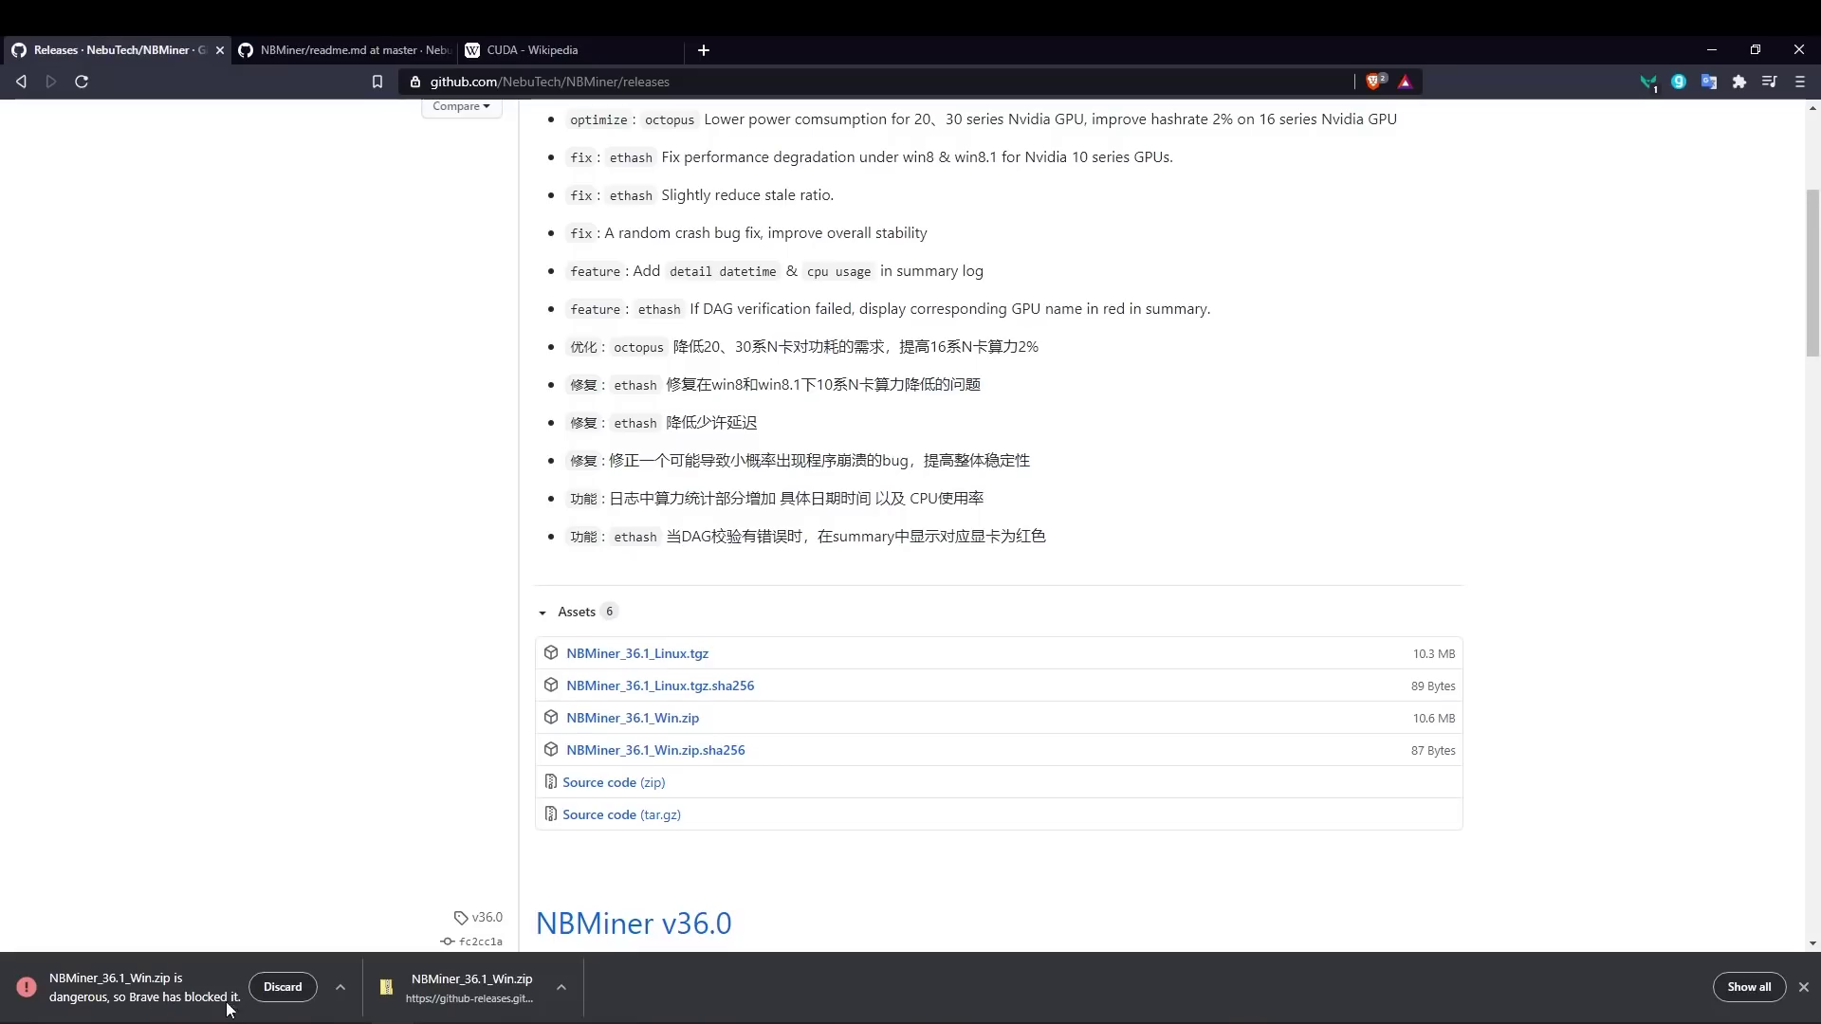
- Keep the blocked NBMiner_36.1_Win.zip download and show it in its folder
click(1749, 986)
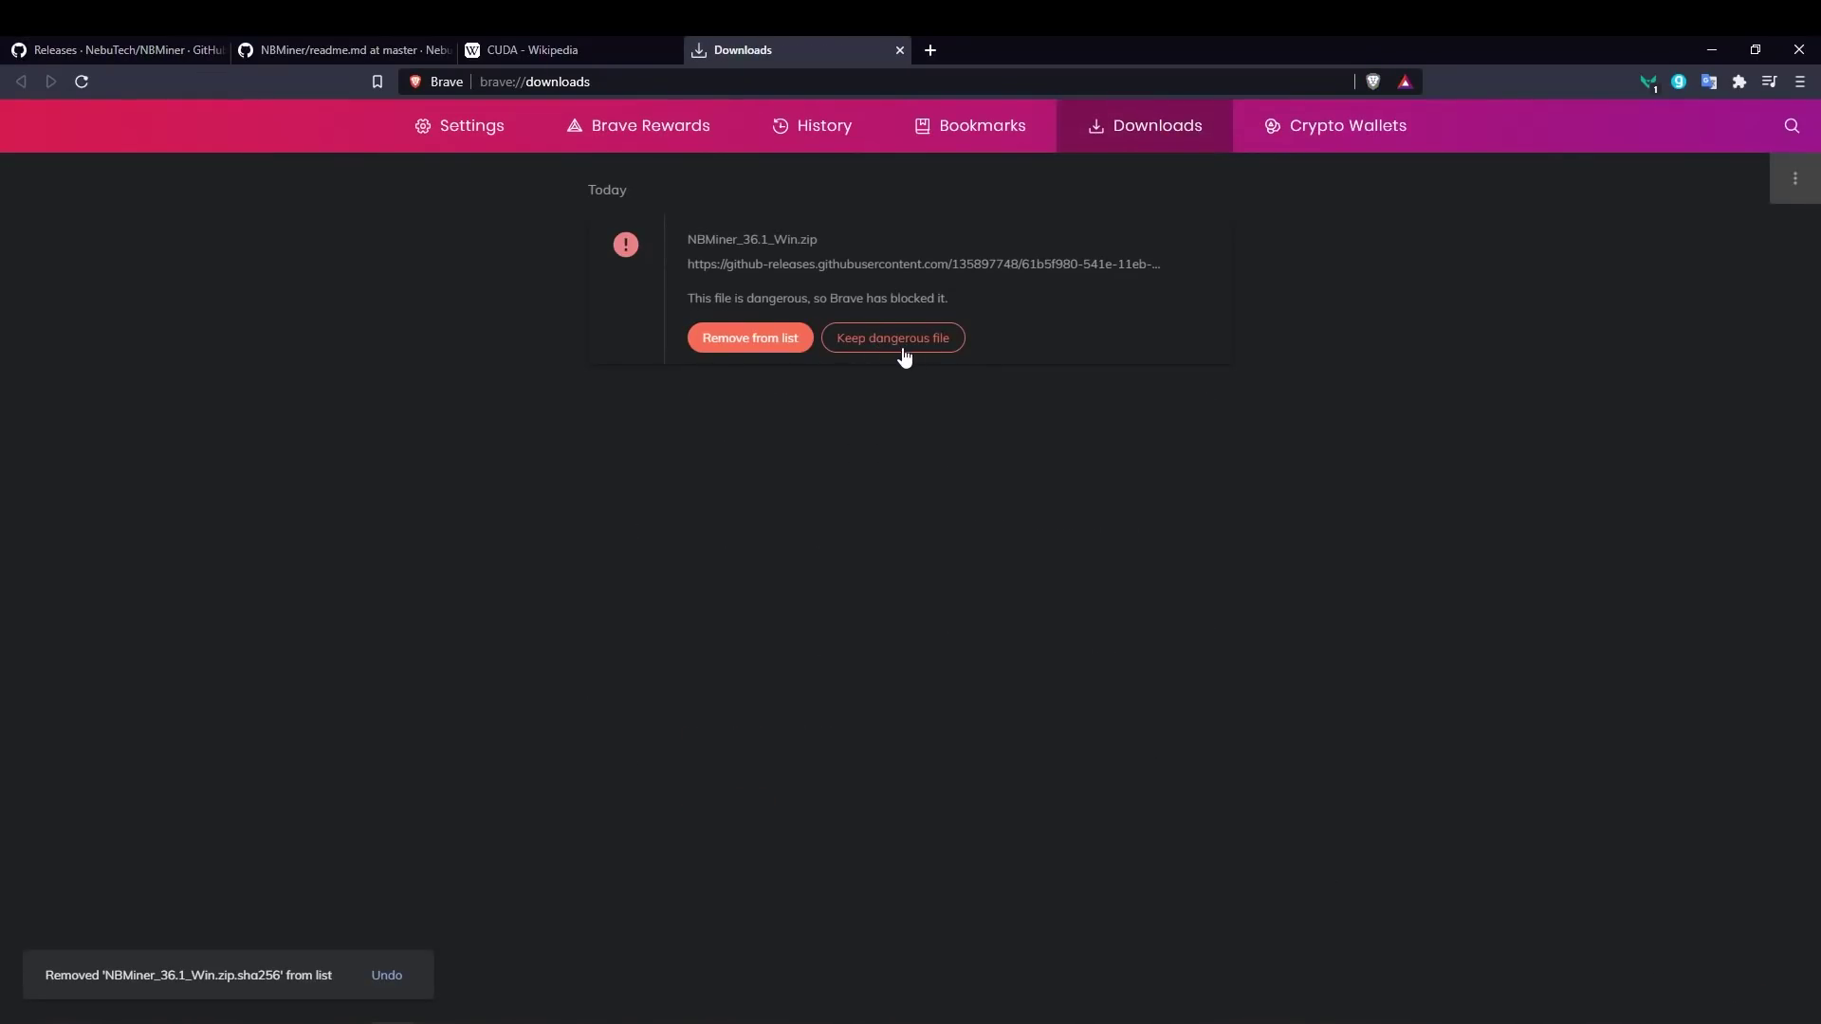
click(874, 343)
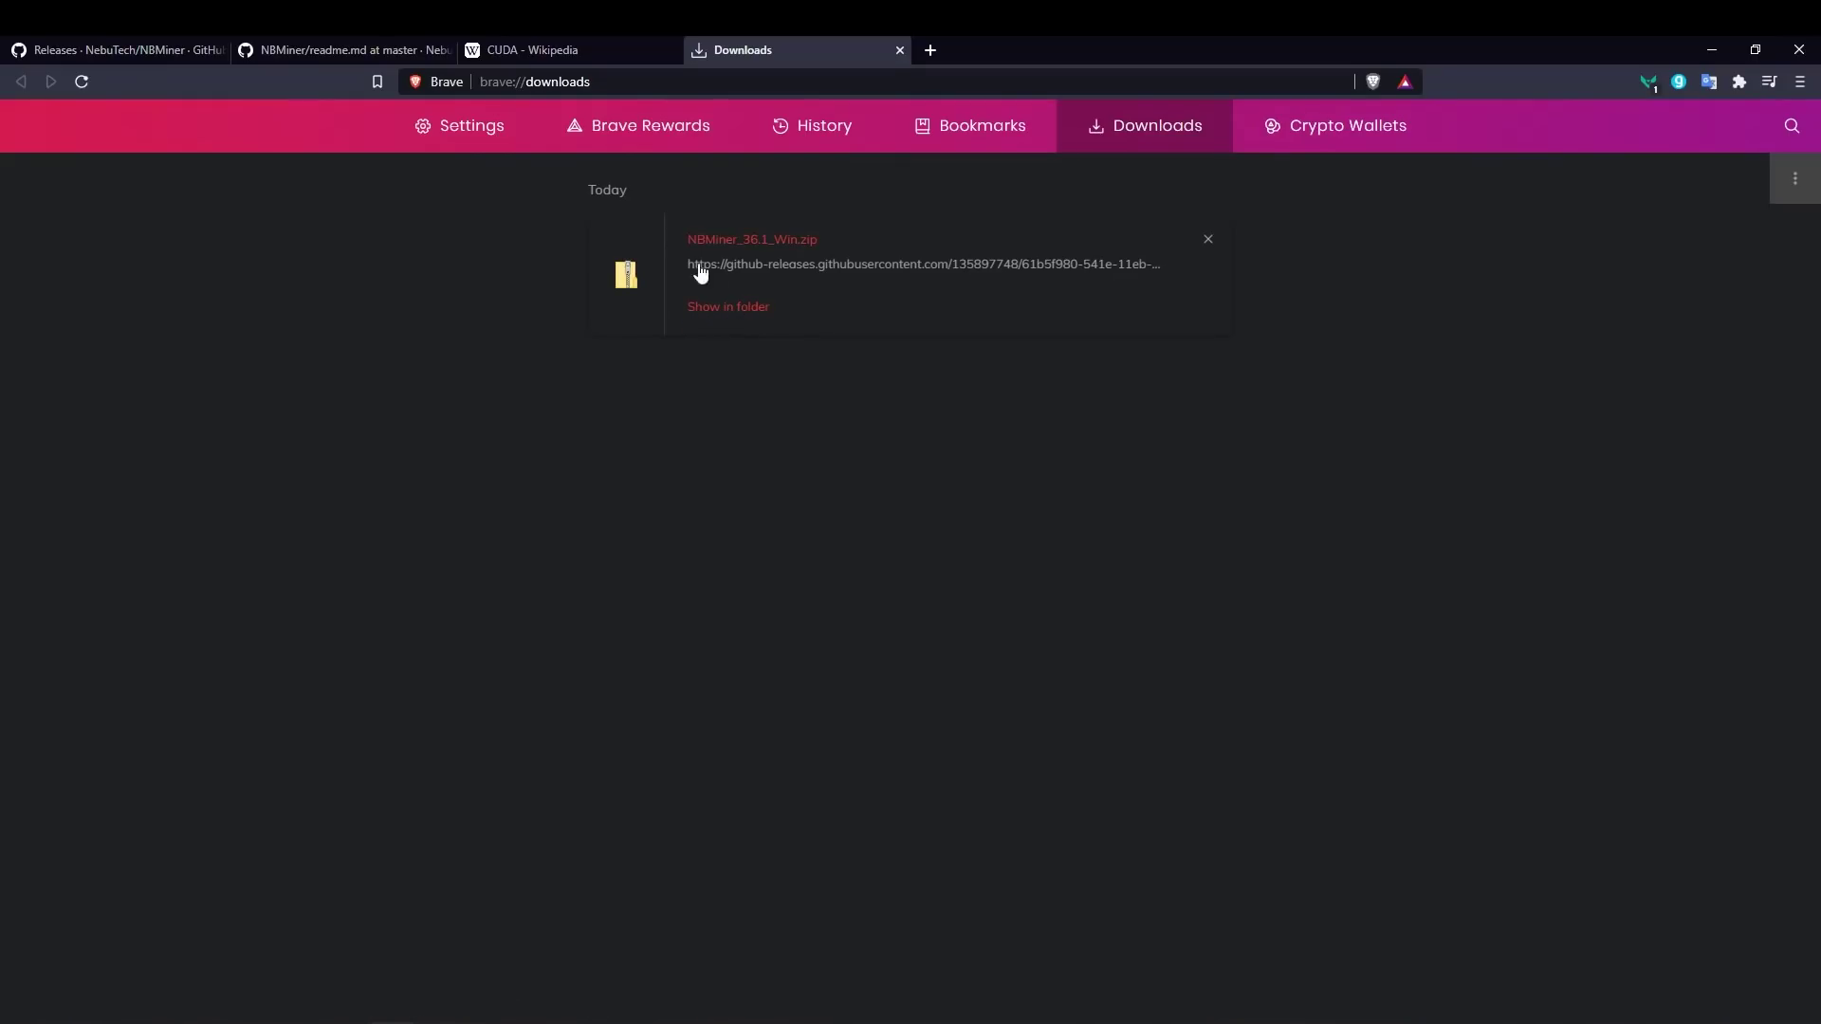
click(719, 309)
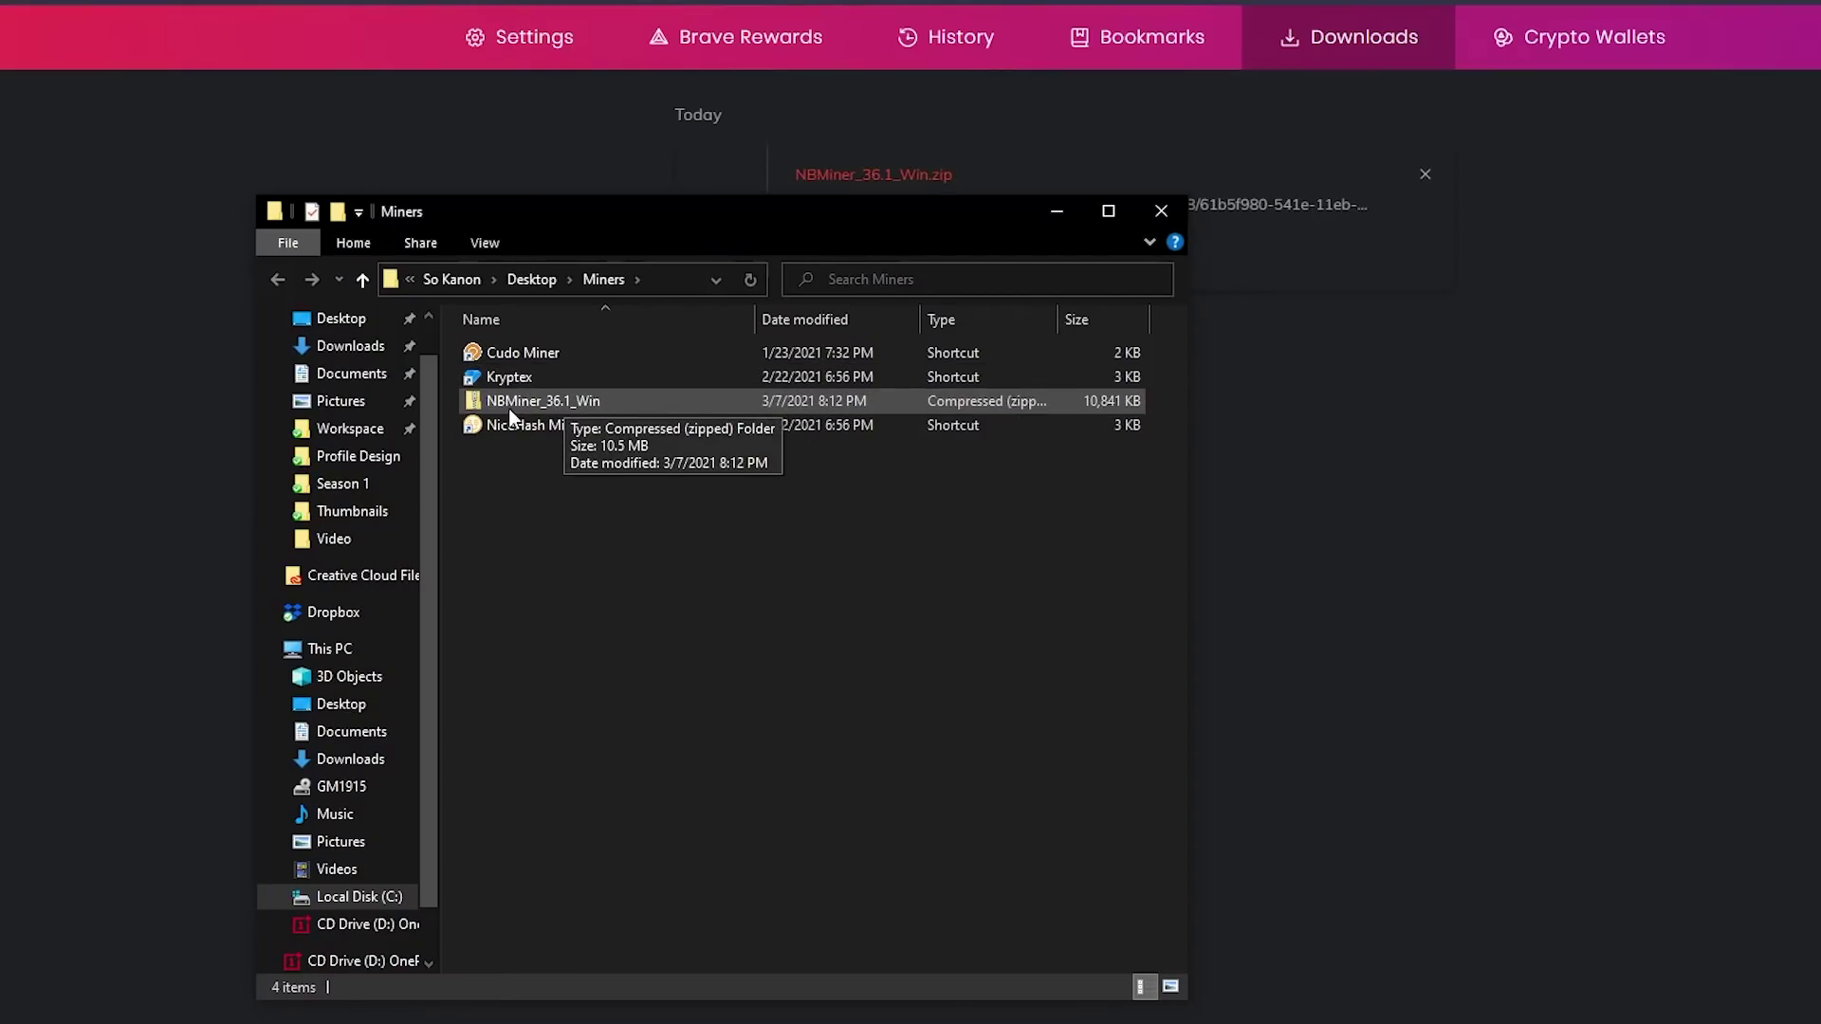
- Select the NBMiner_36.1_Win zip in Miners and bring up Windows search
click(547, 402)
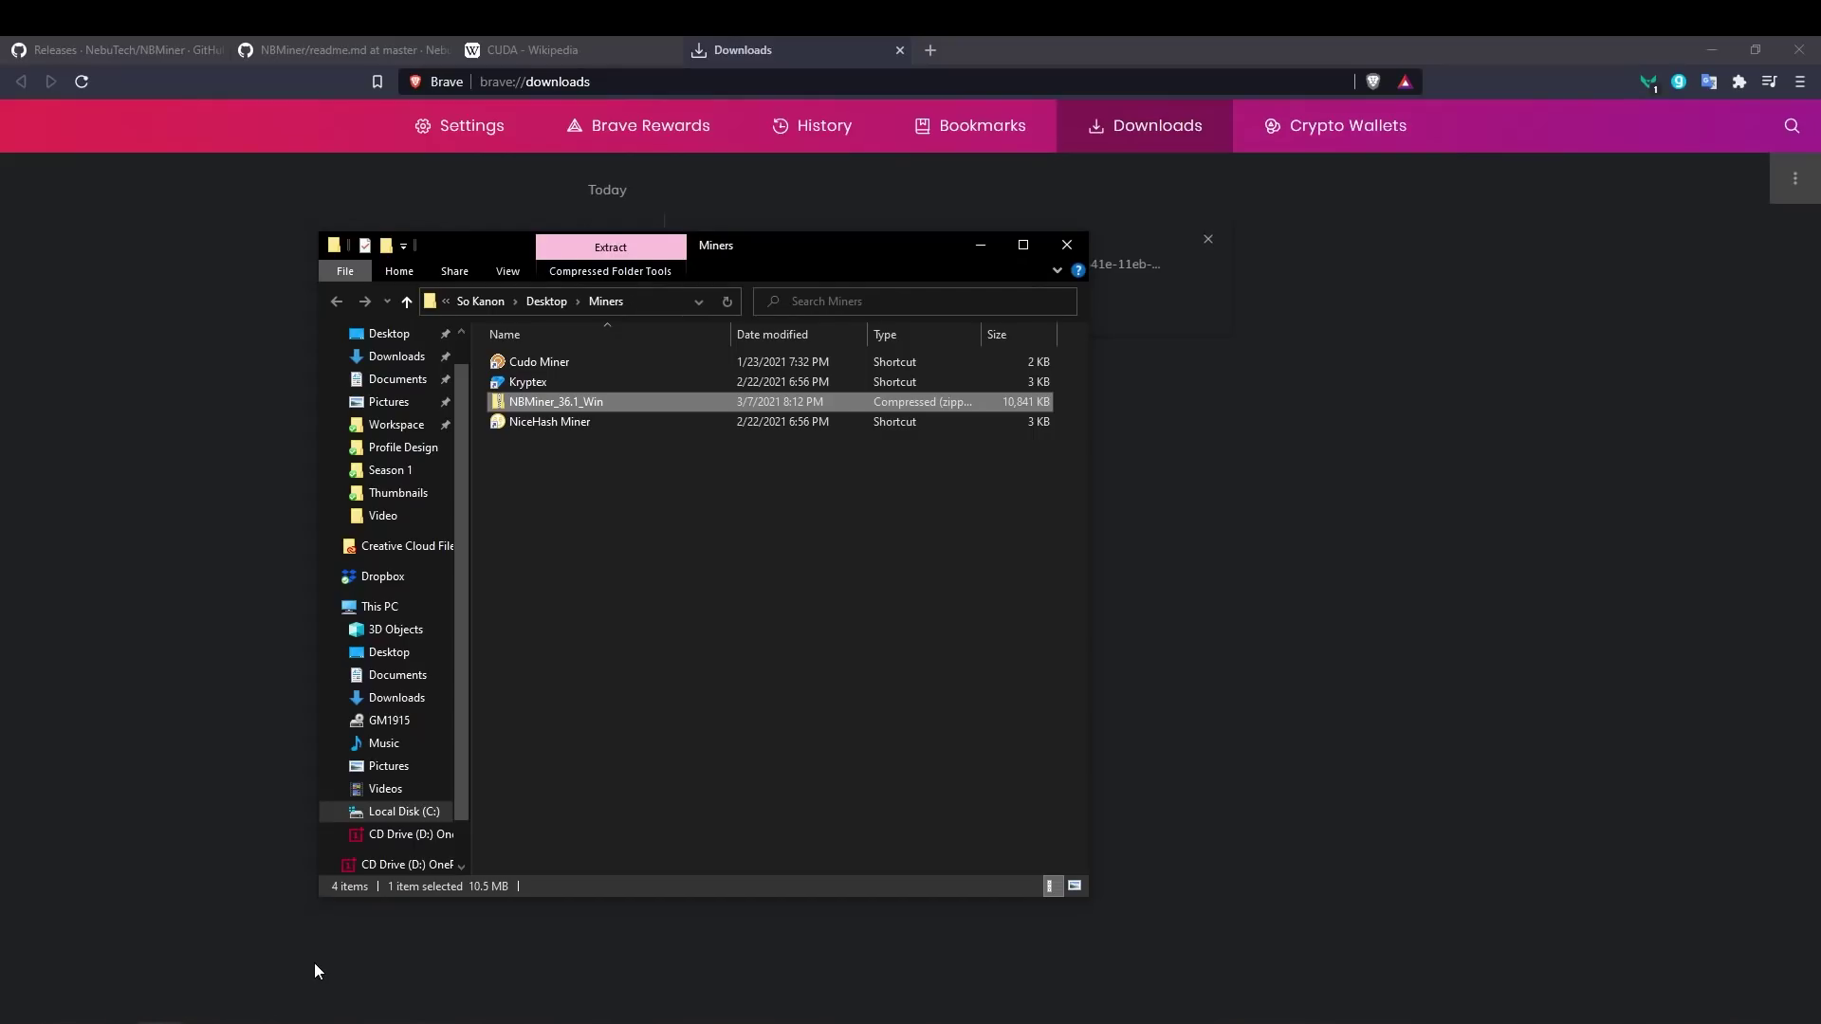
click(68, 1023)
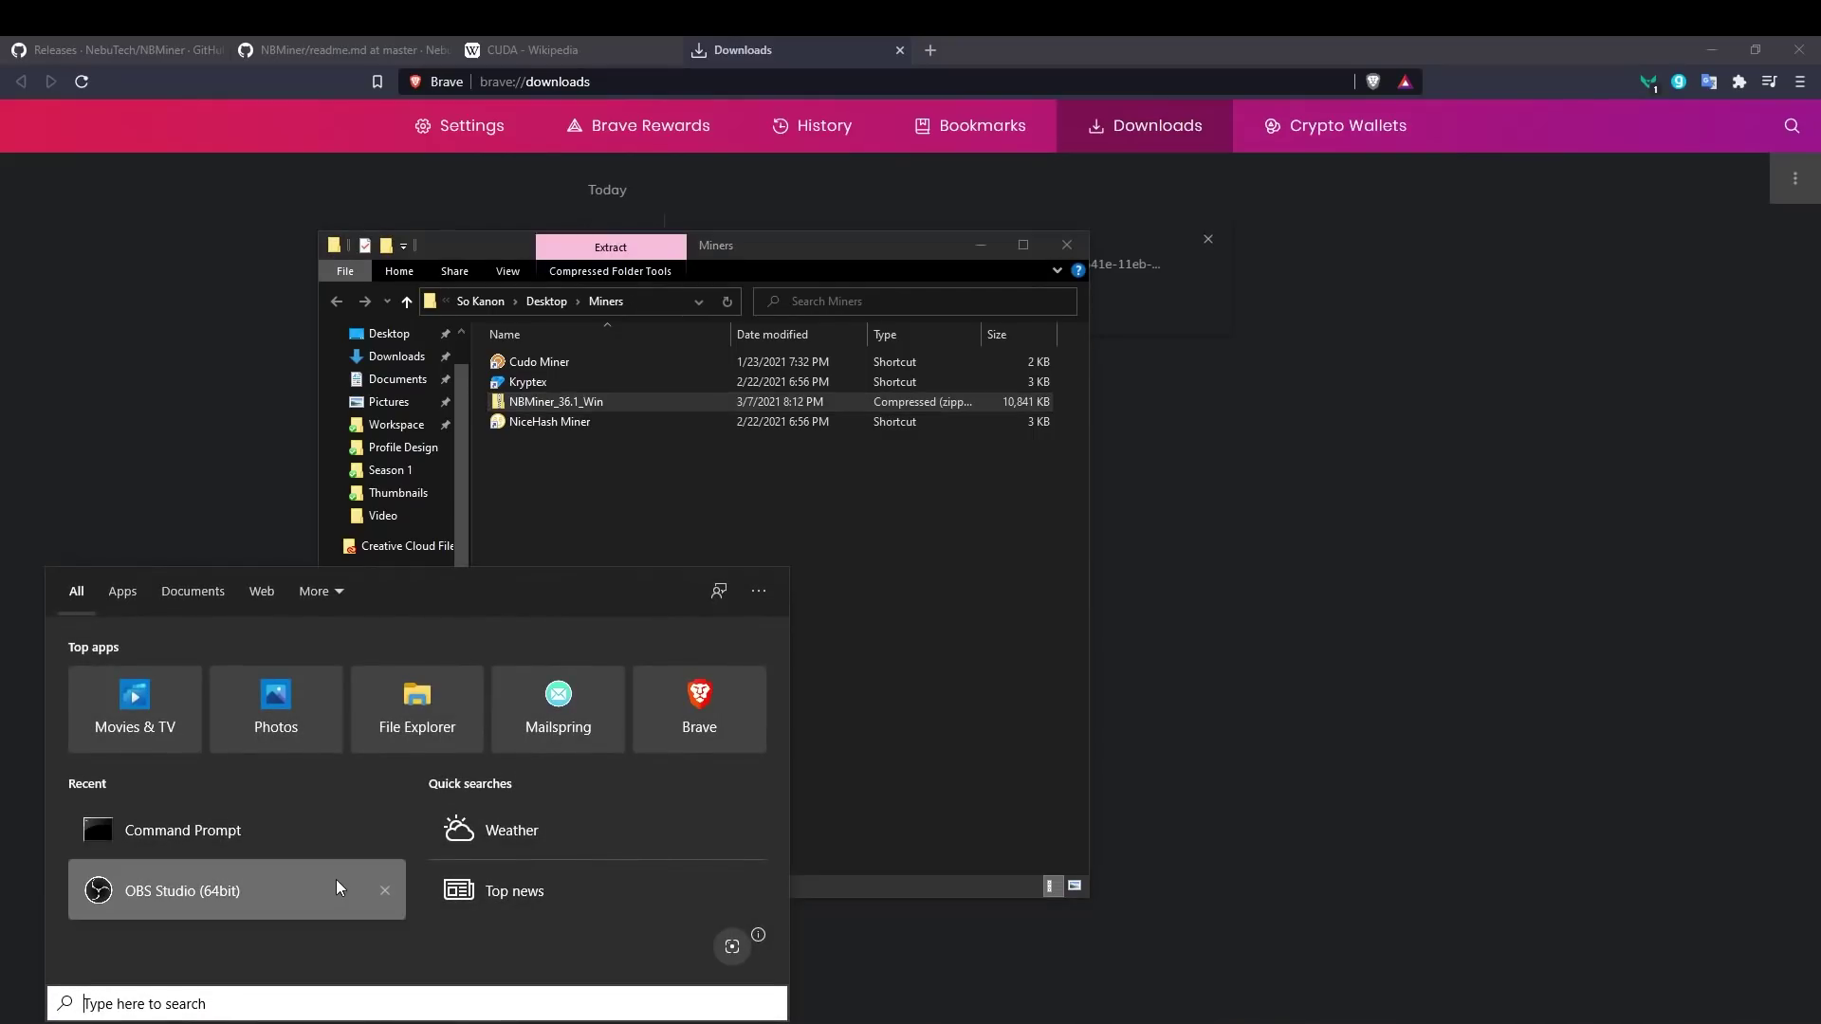
- Launch Command Prompt and arrange it beside File Explorer's Miners folder
text(cmd)
click(197, 677)
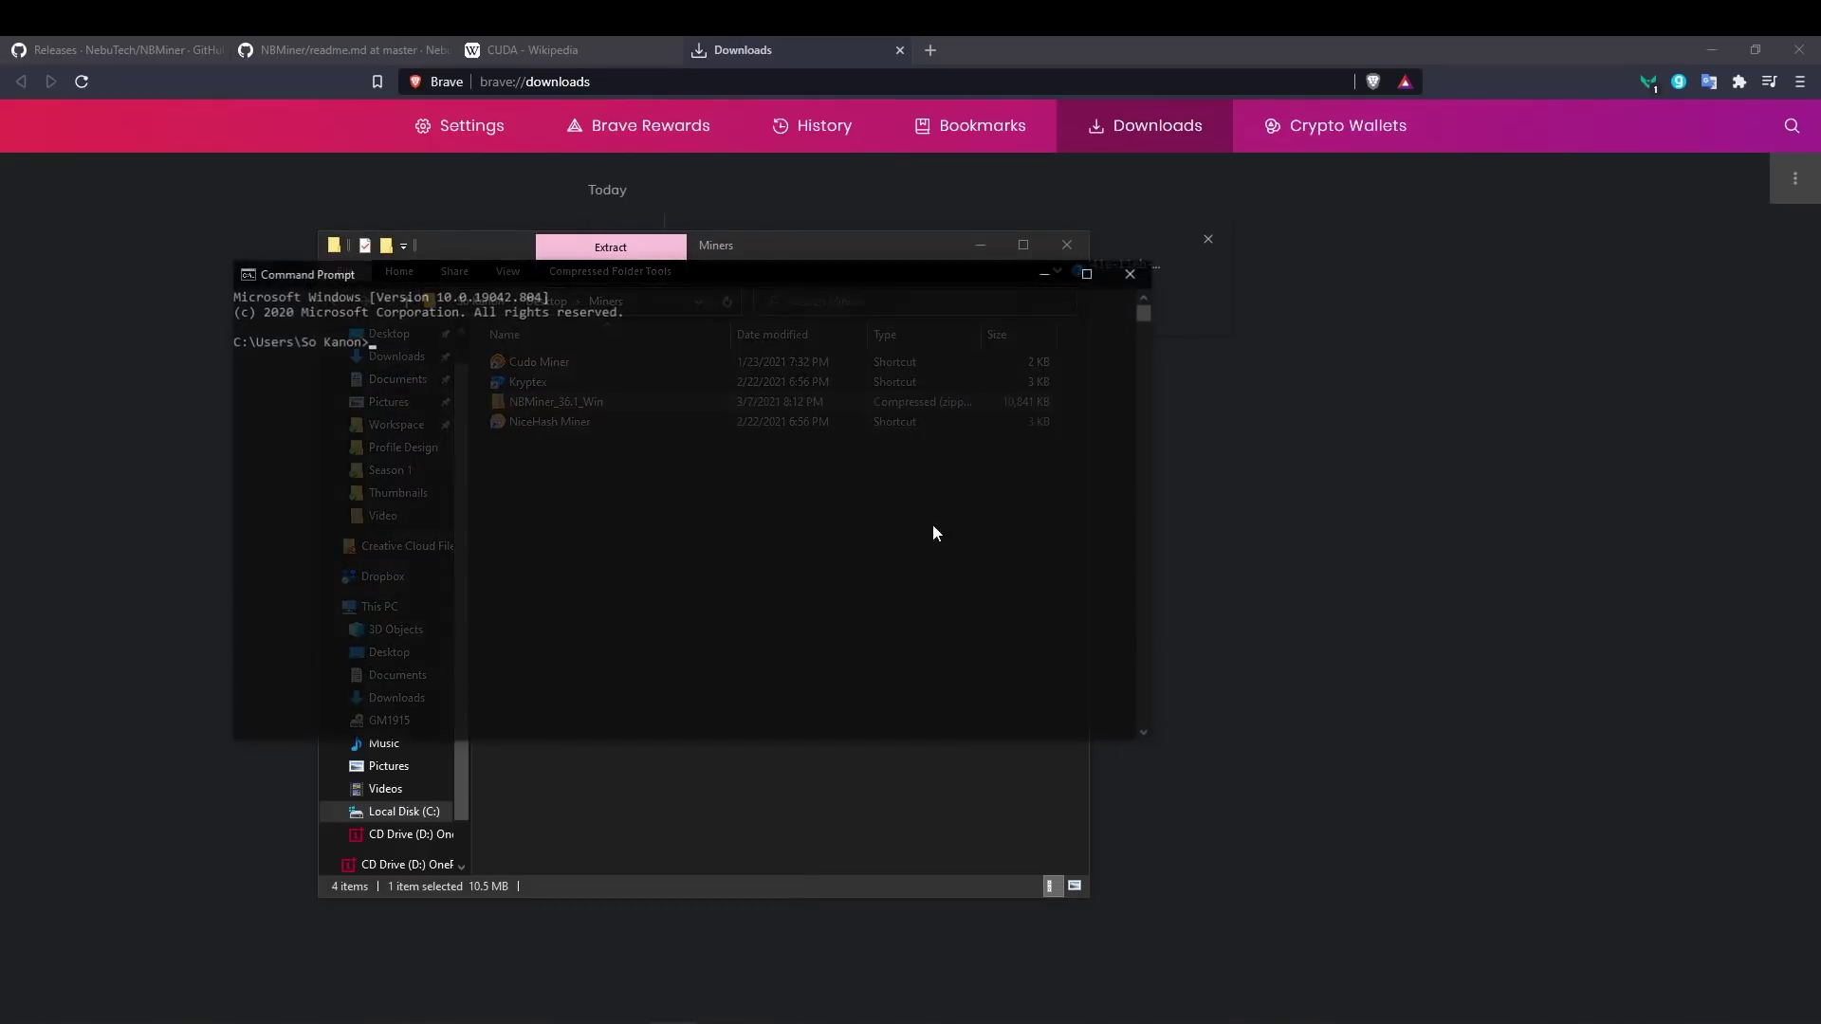
drag(617, 292, 1145, 345)
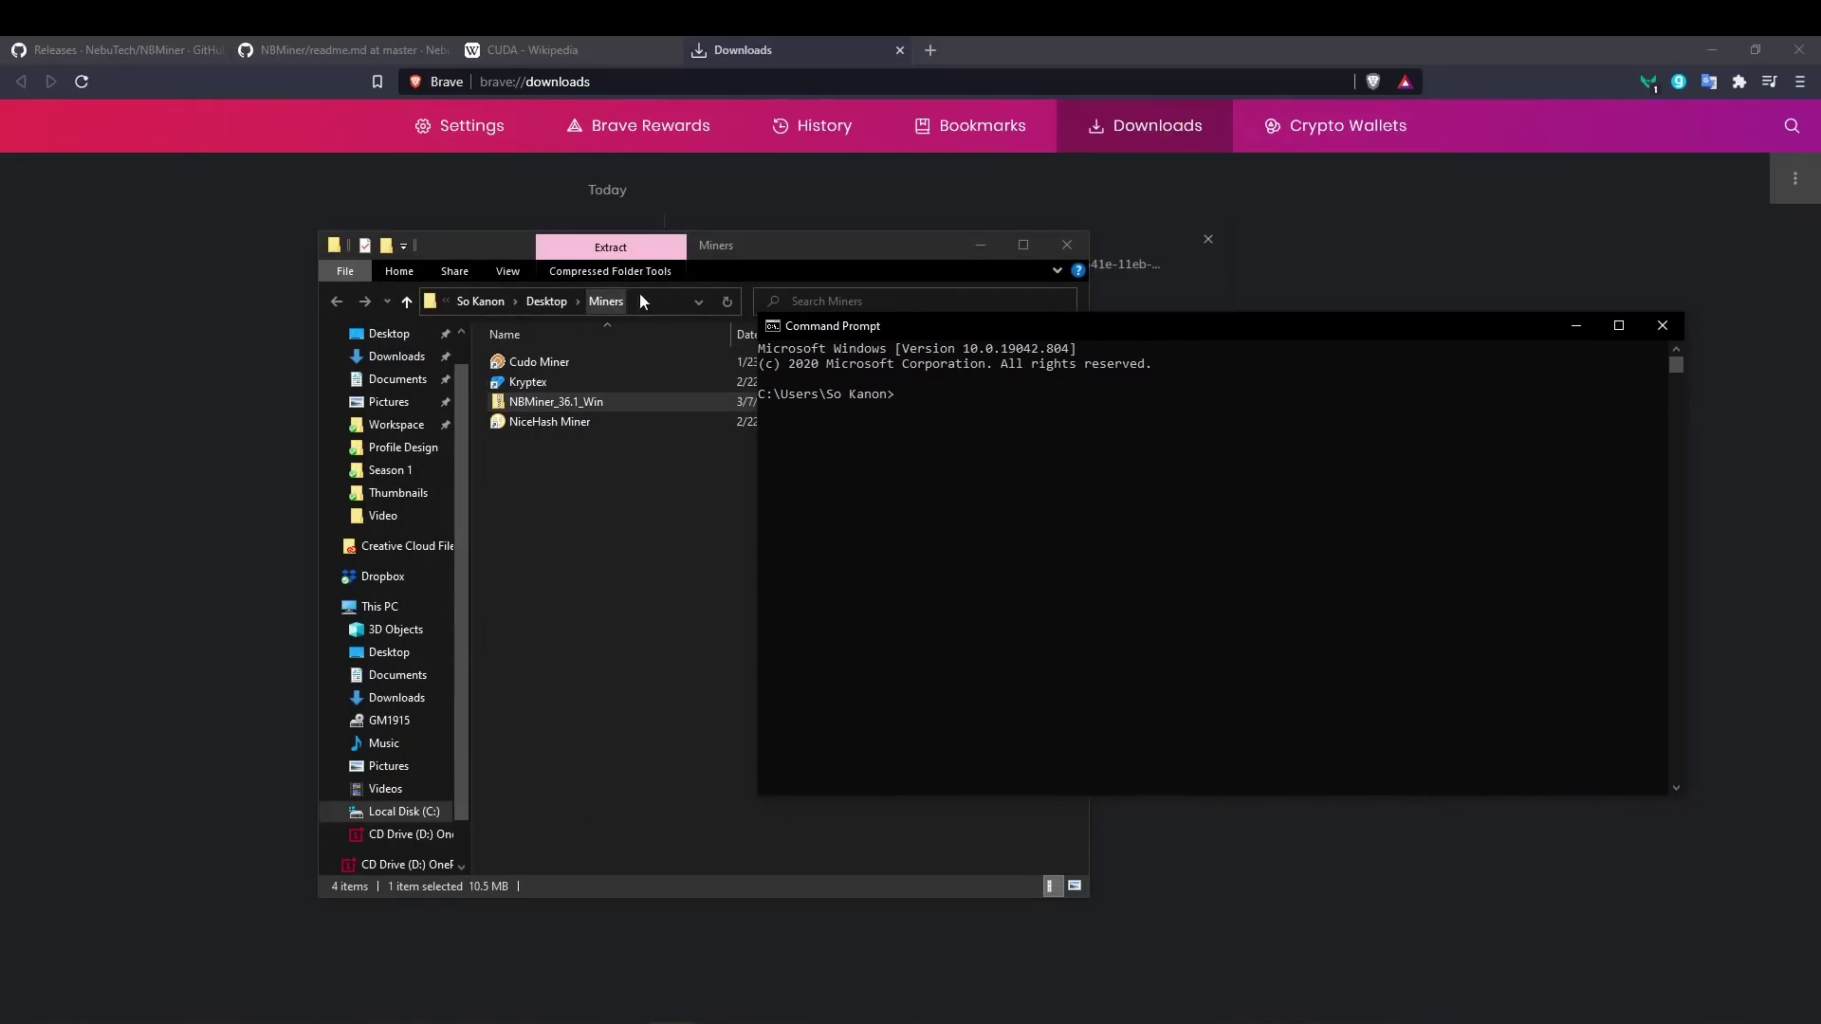
drag(806, 245, 667, 242)
click(969, 394)
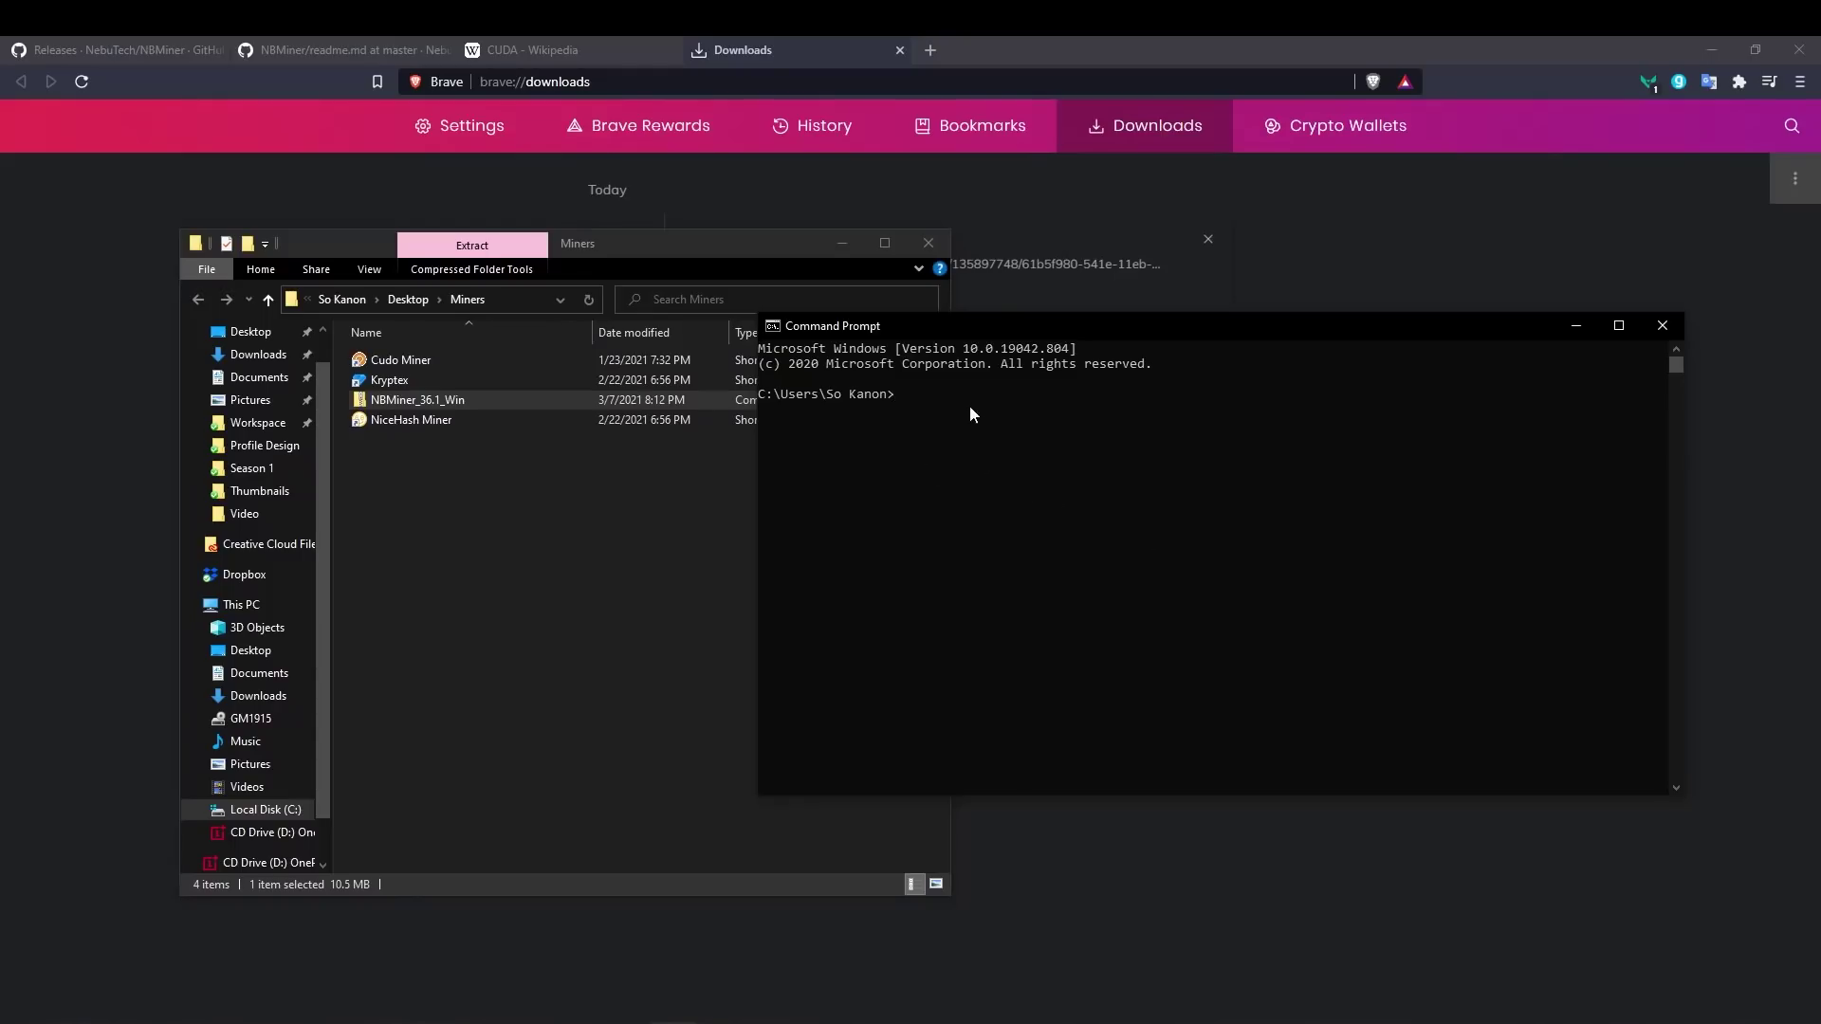
drag(1011, 325, 958, 411)
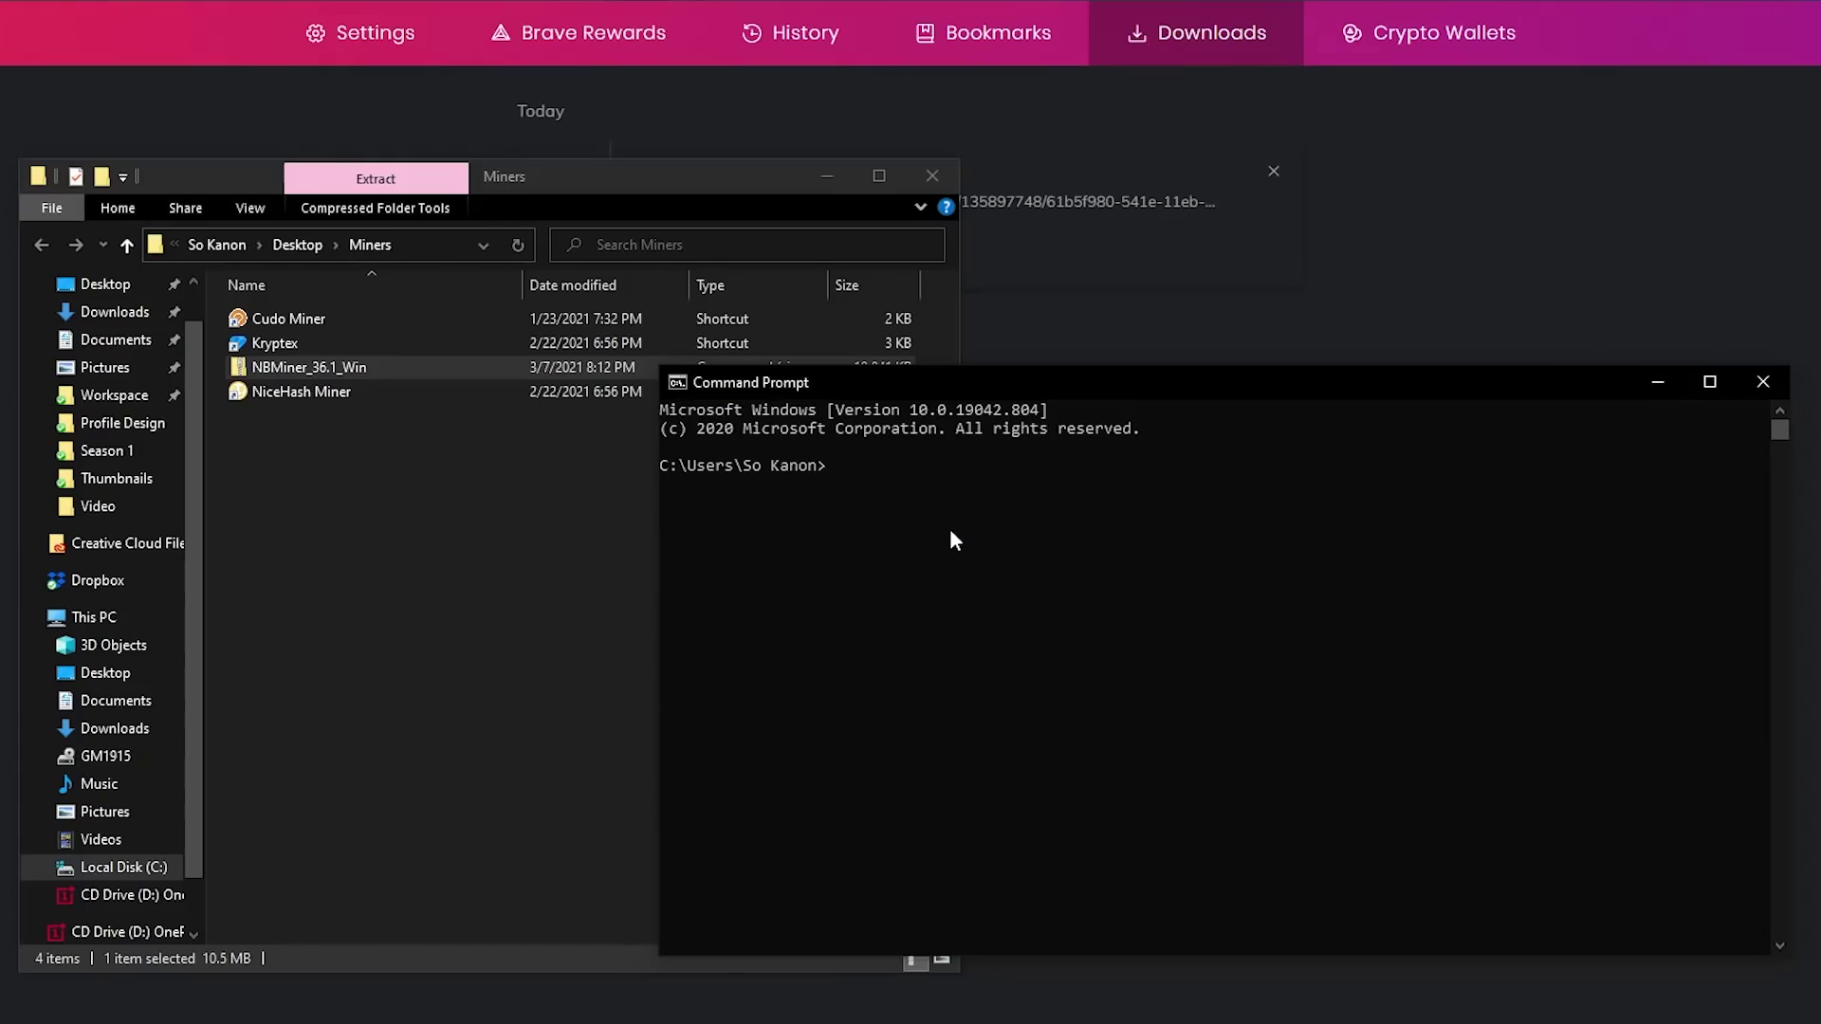
- Change the console directory to Desktop with cd Desktop
text(cd)
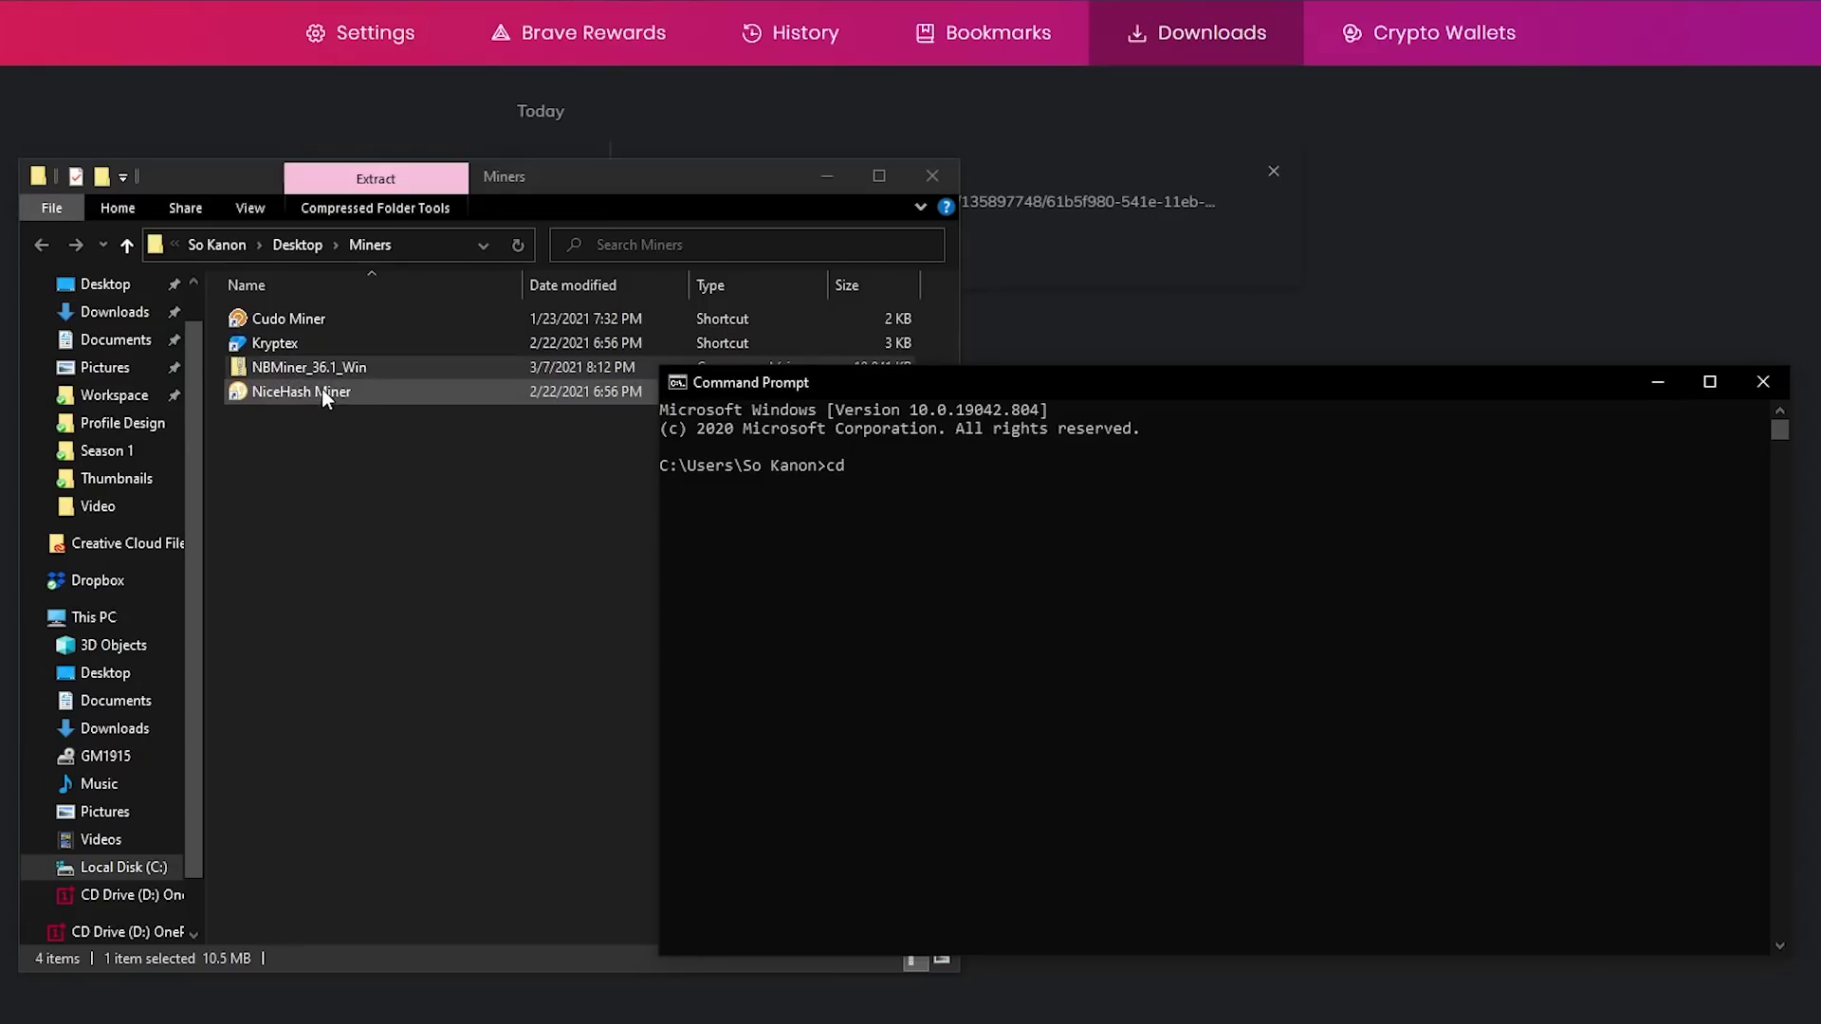
click(923, 465)
drag(748, 465, 810, 463)
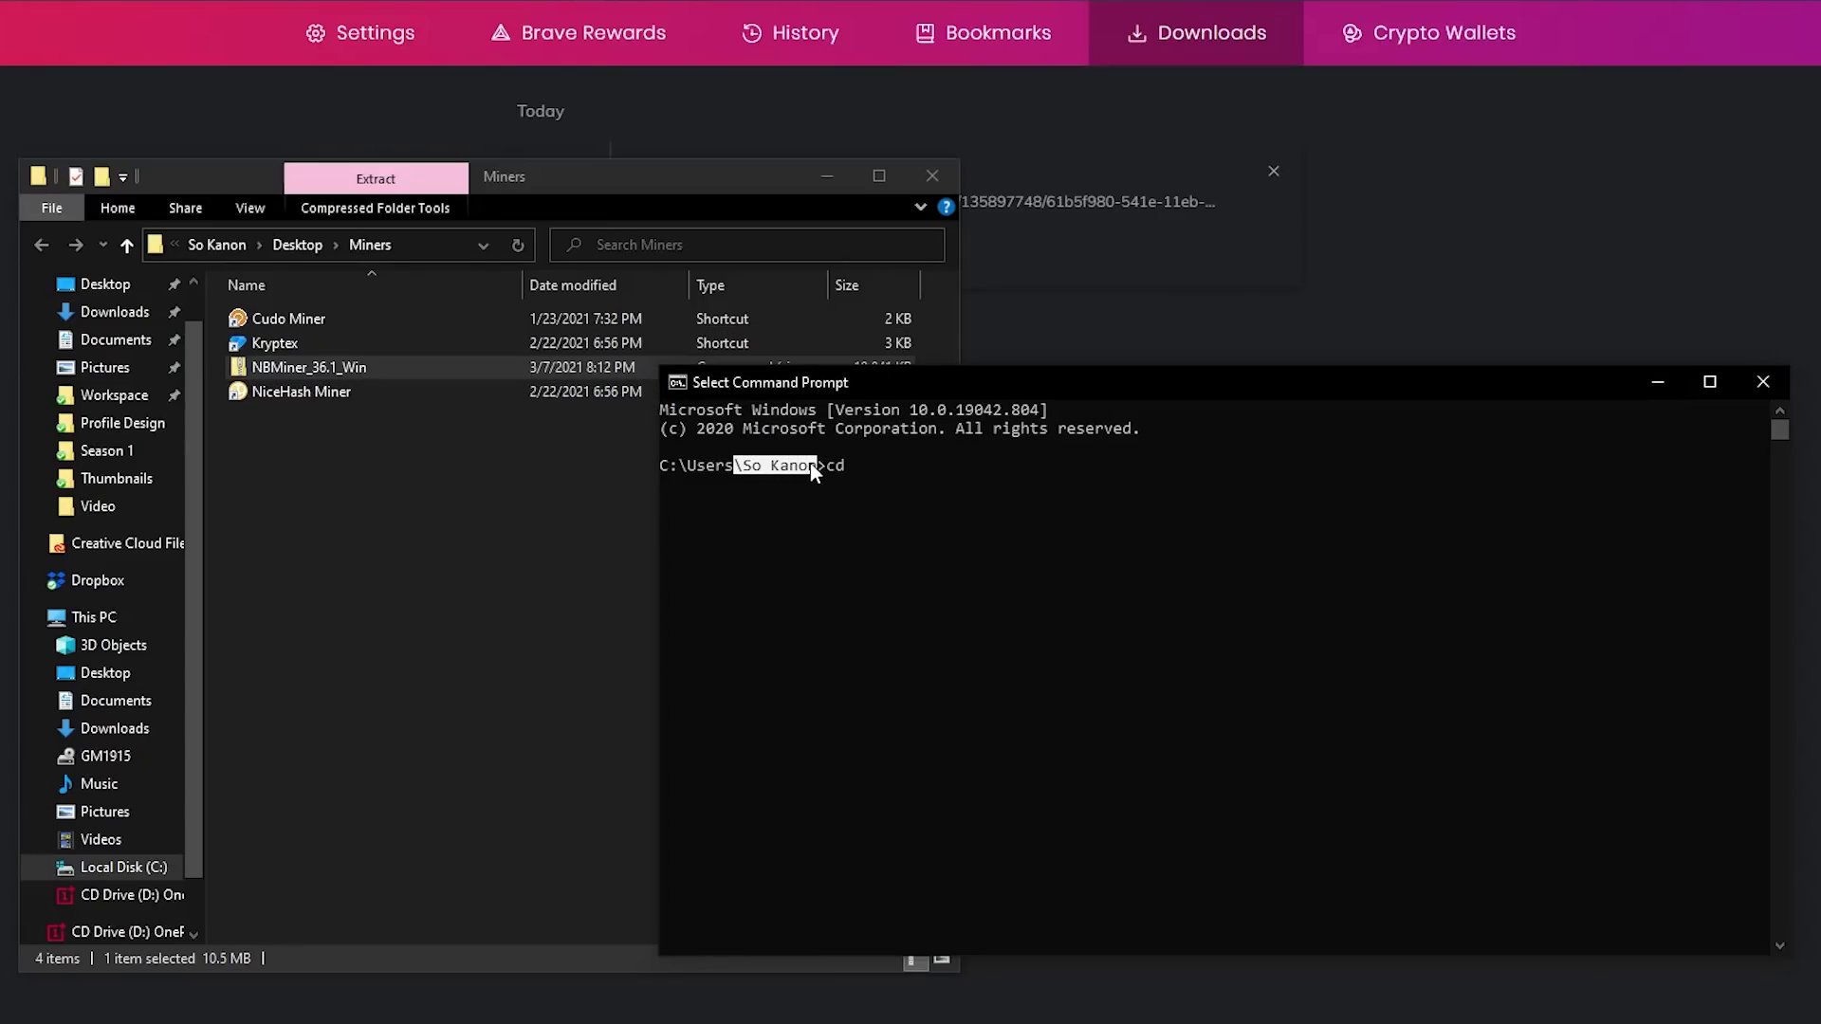
click(867, 461)
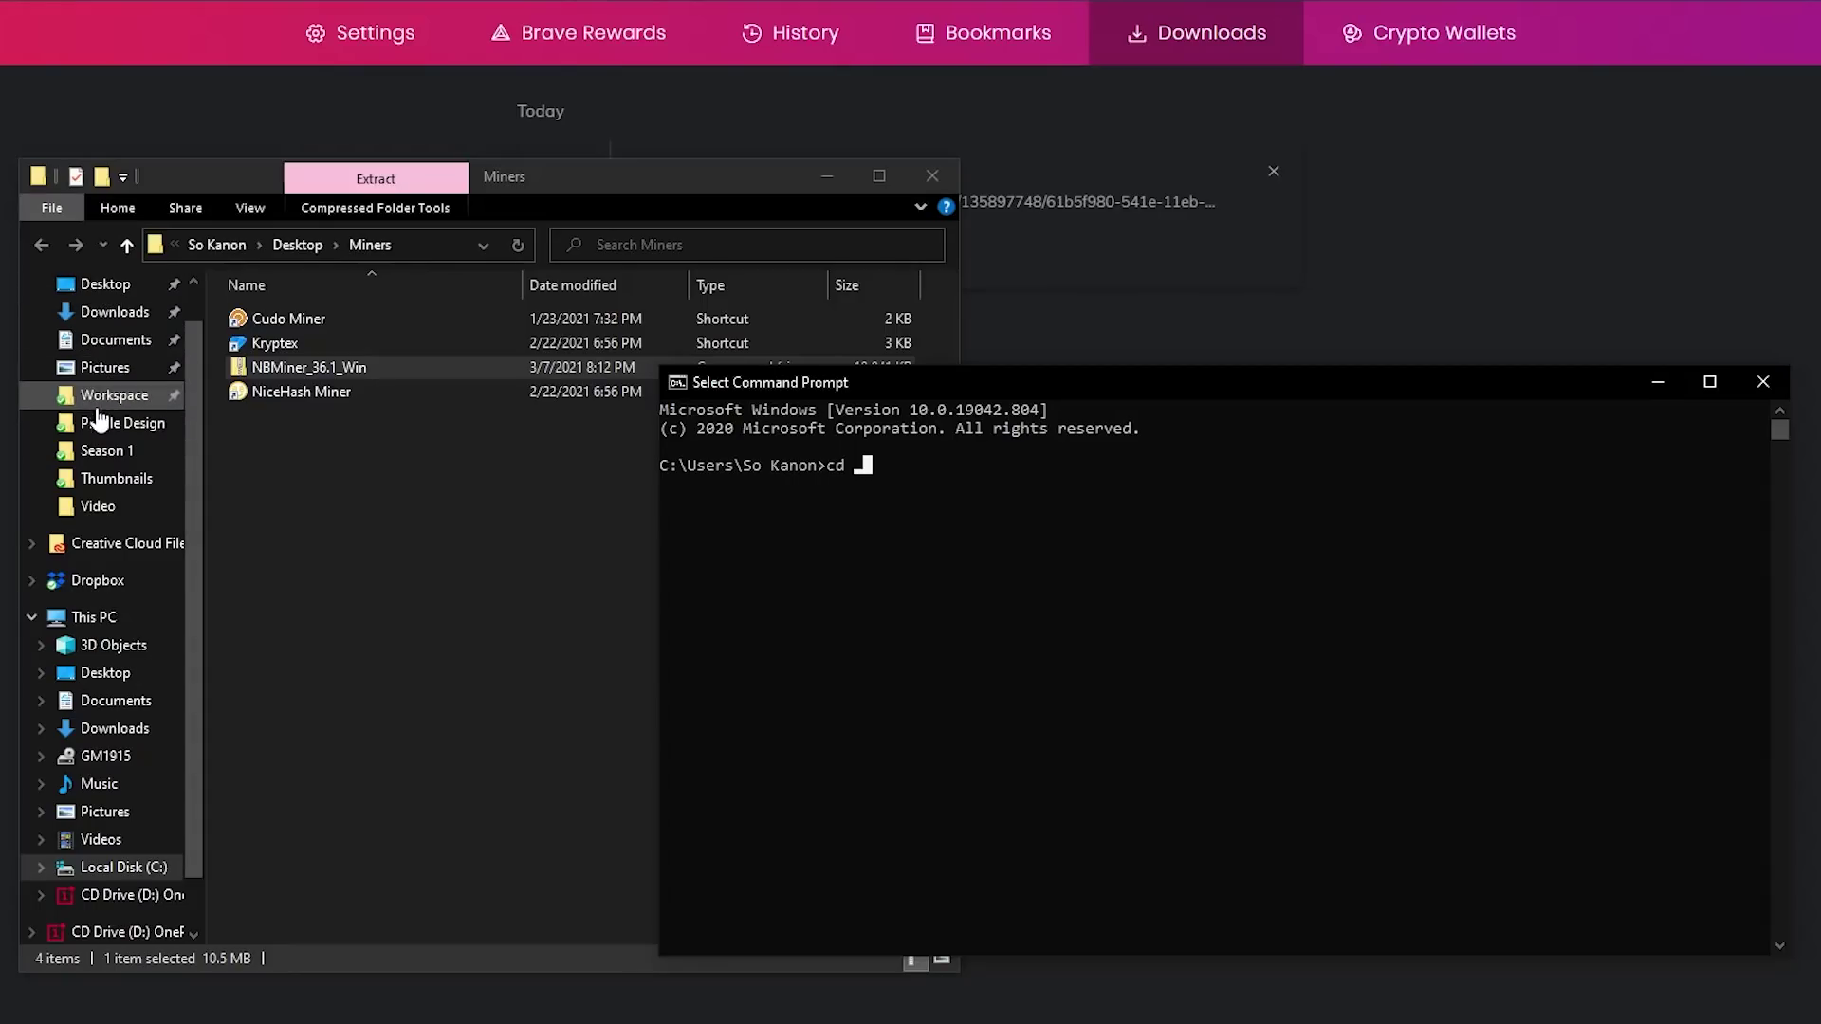
key(Down)
key(Down)
key(Down)
key(Down)
key(Right)
key(Right)
key(Right)
key(Right)
key(Right)
key(Right)
key(Right)
key(Right)
key(Right)
key(Right)
key(Right)
key(Right)
key(Right)
key(Right)
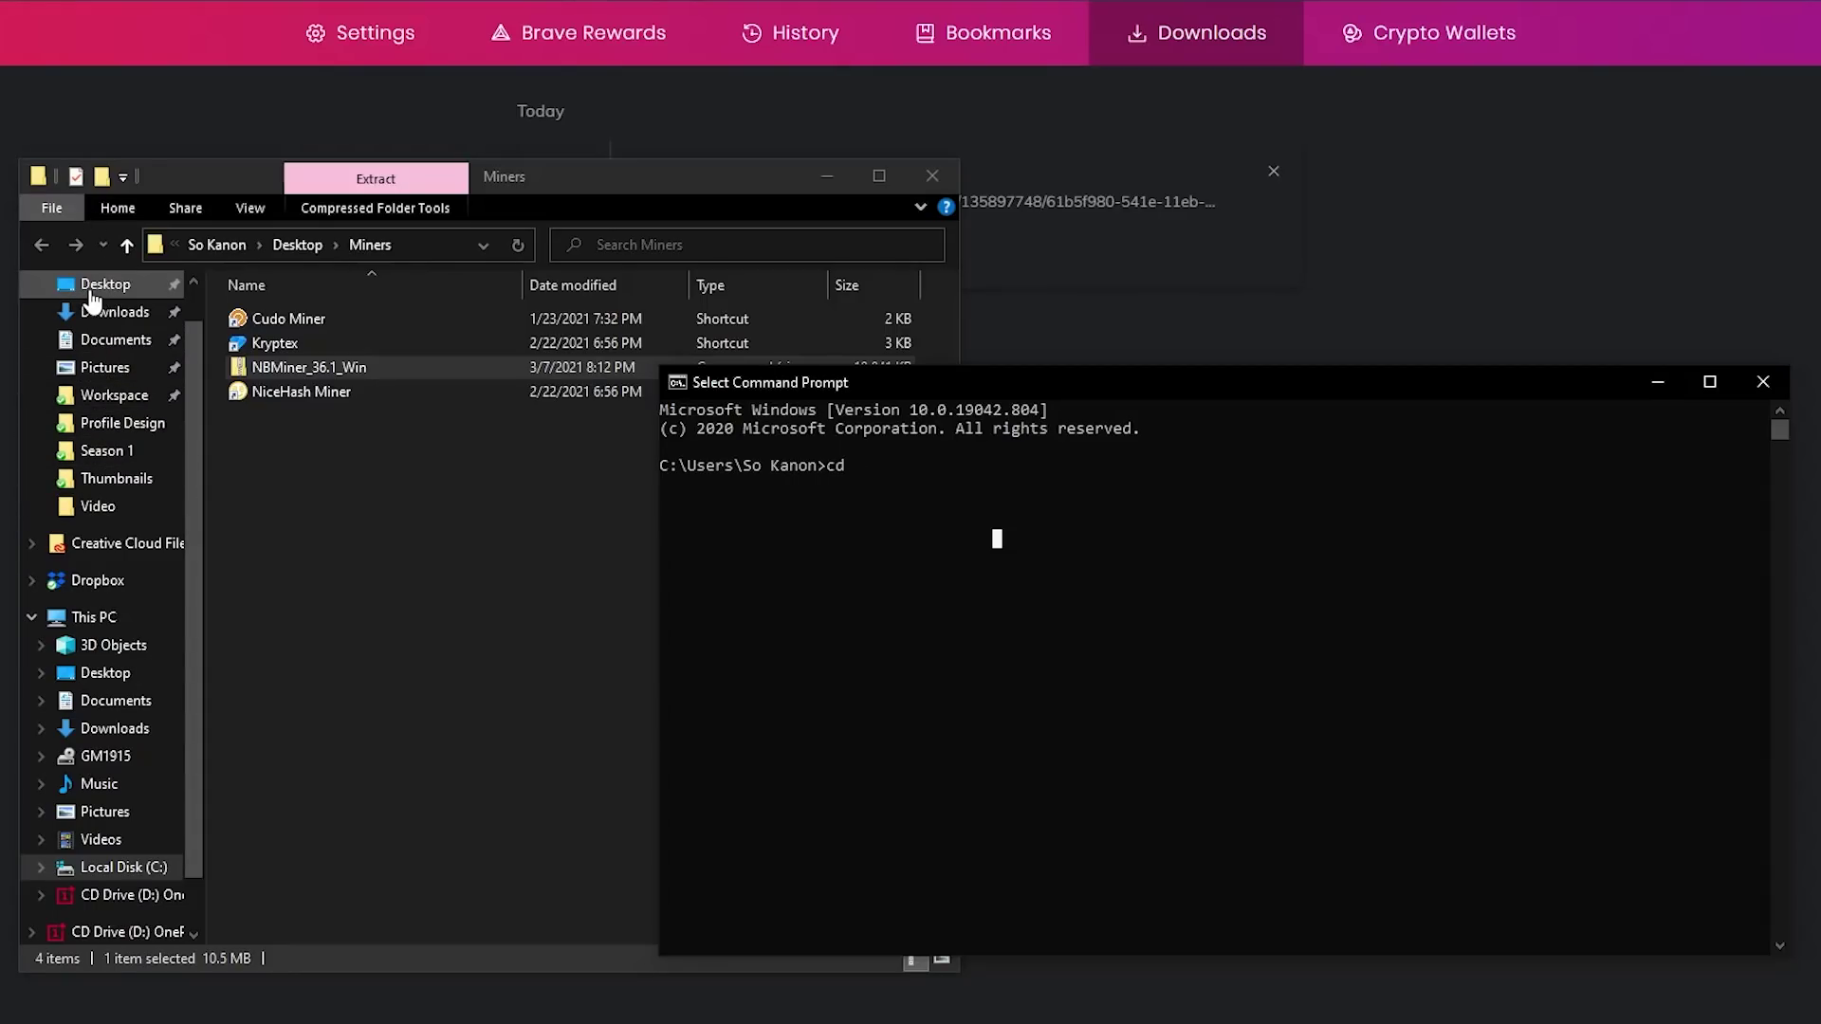
key(Escape)
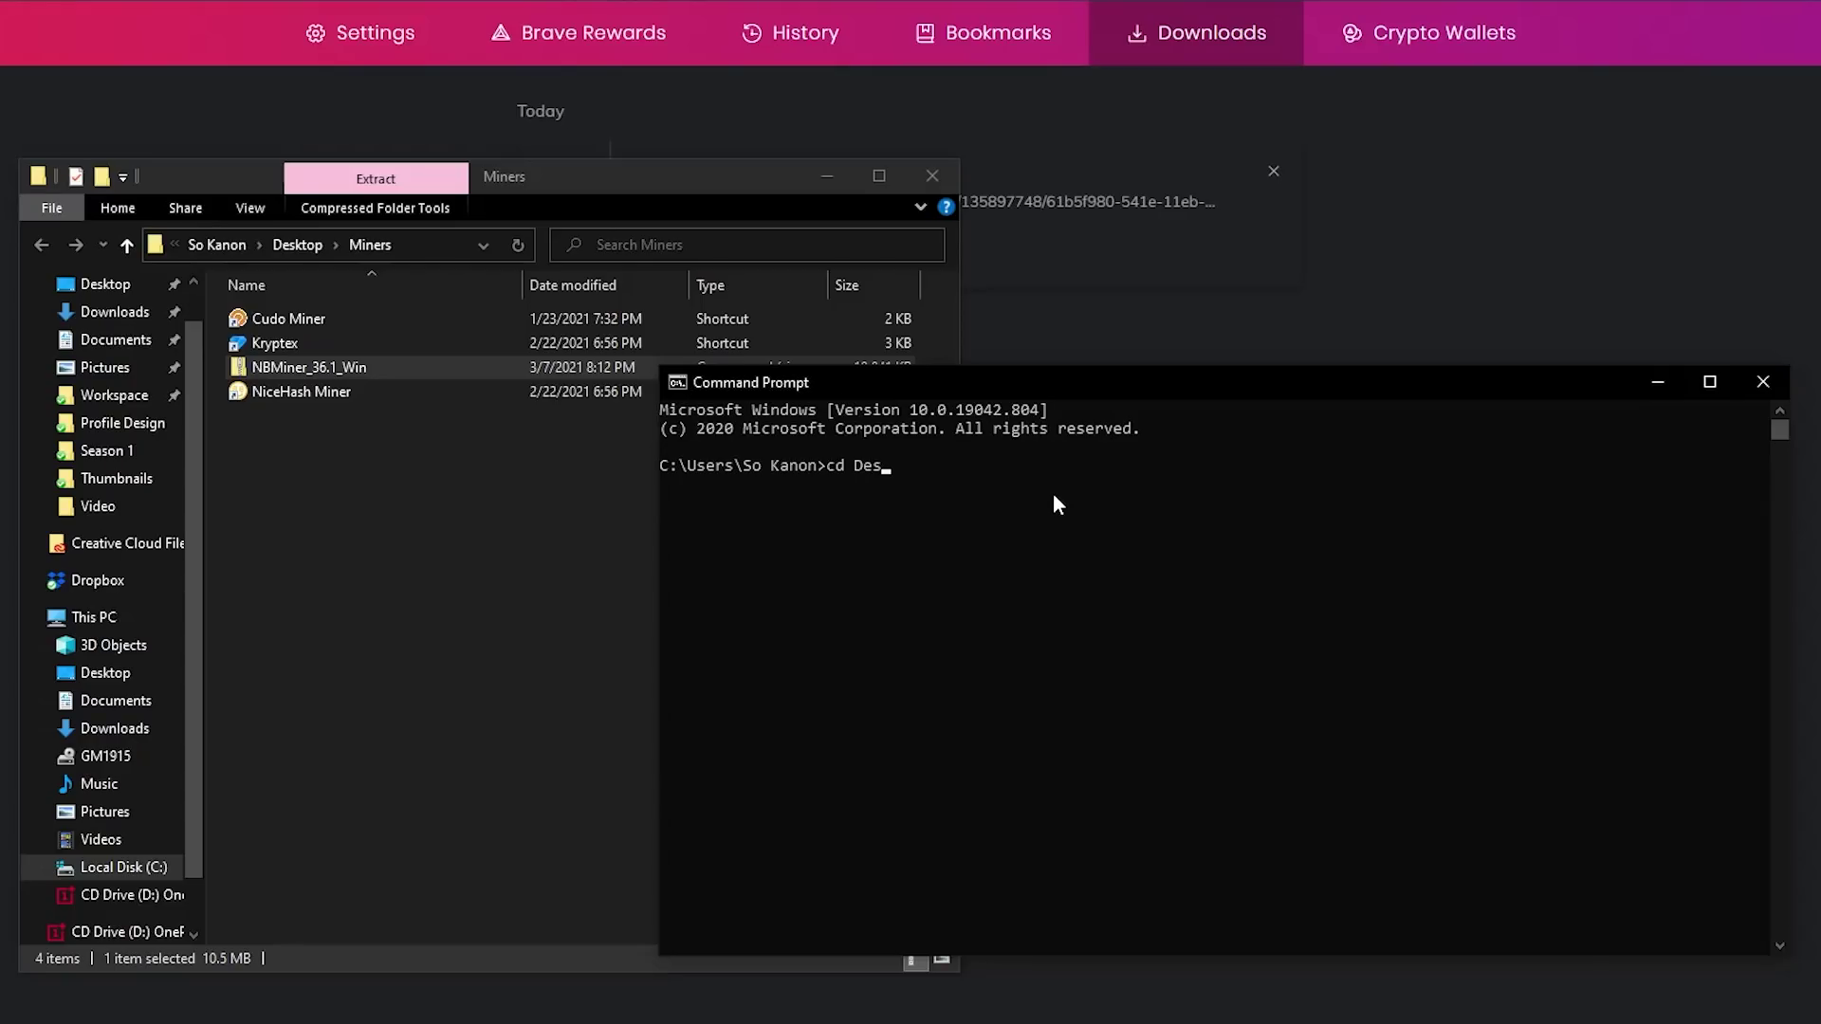
text(Desktop)
key(Return)
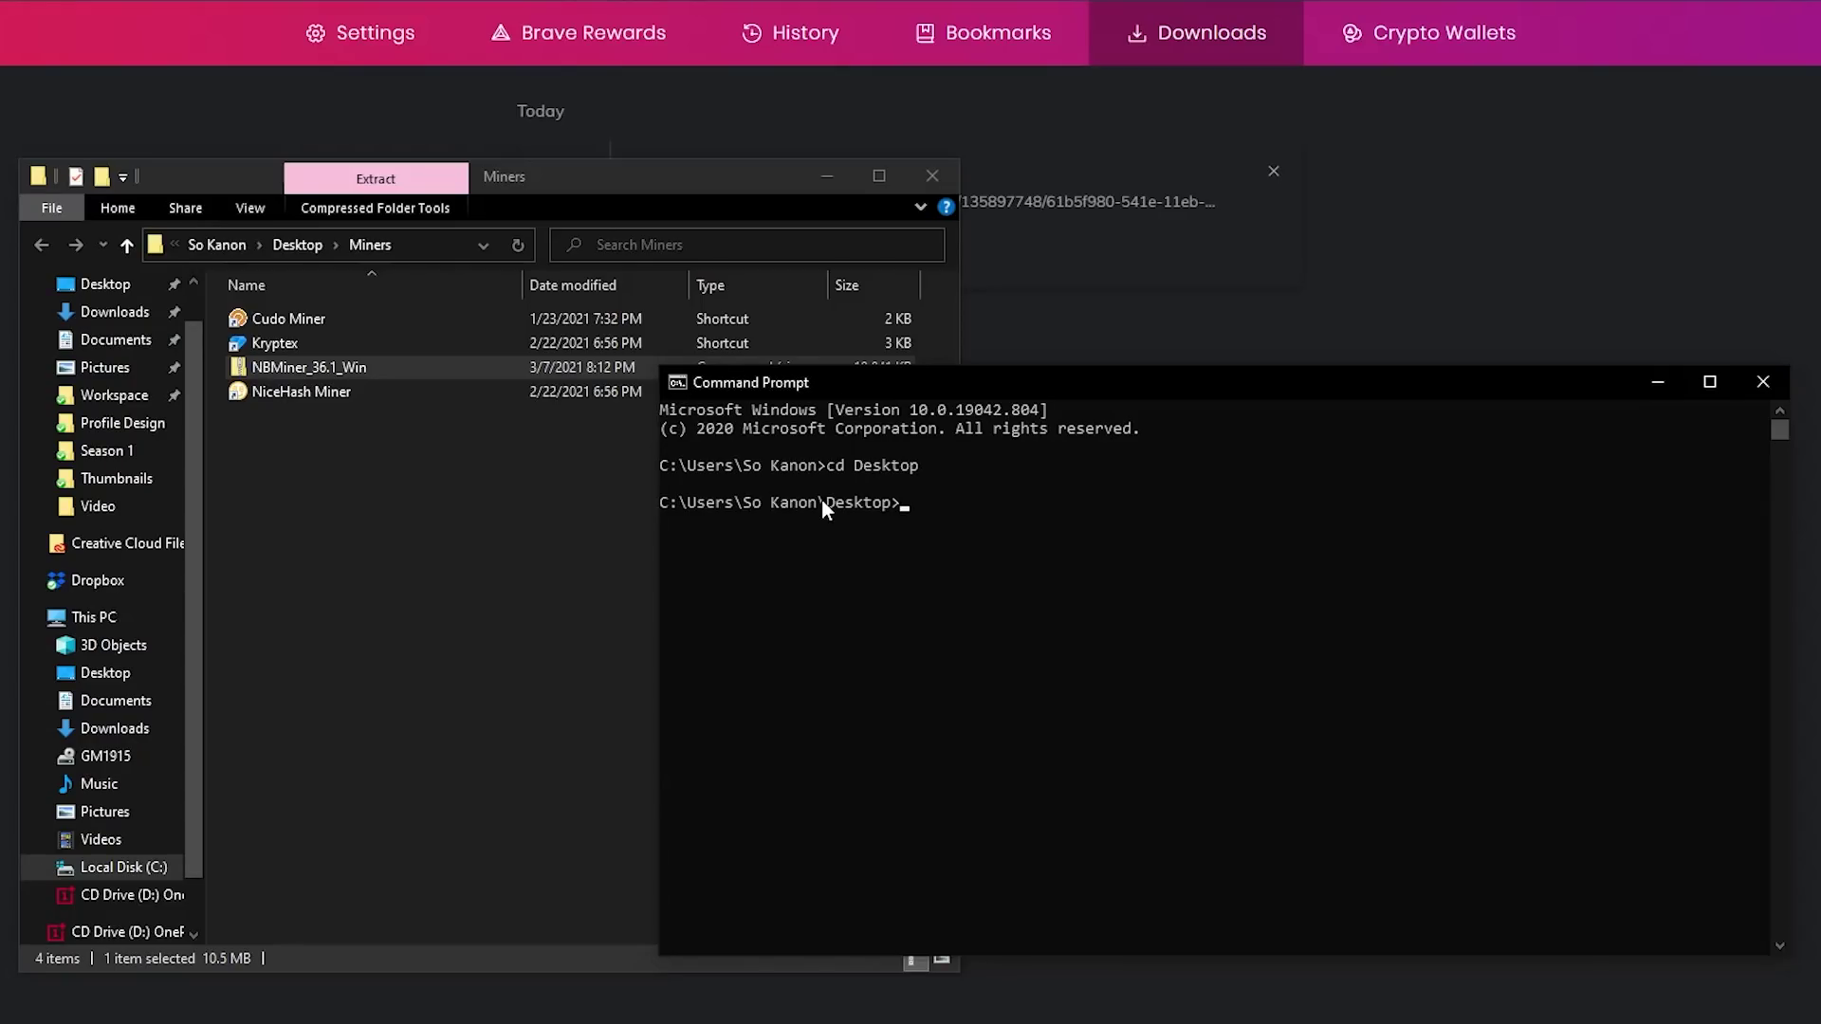
- Enter the Miners folder and list it with dir, highlighting NBMiner_36.1_Win.zip
drag(822, 500, 890, 507)
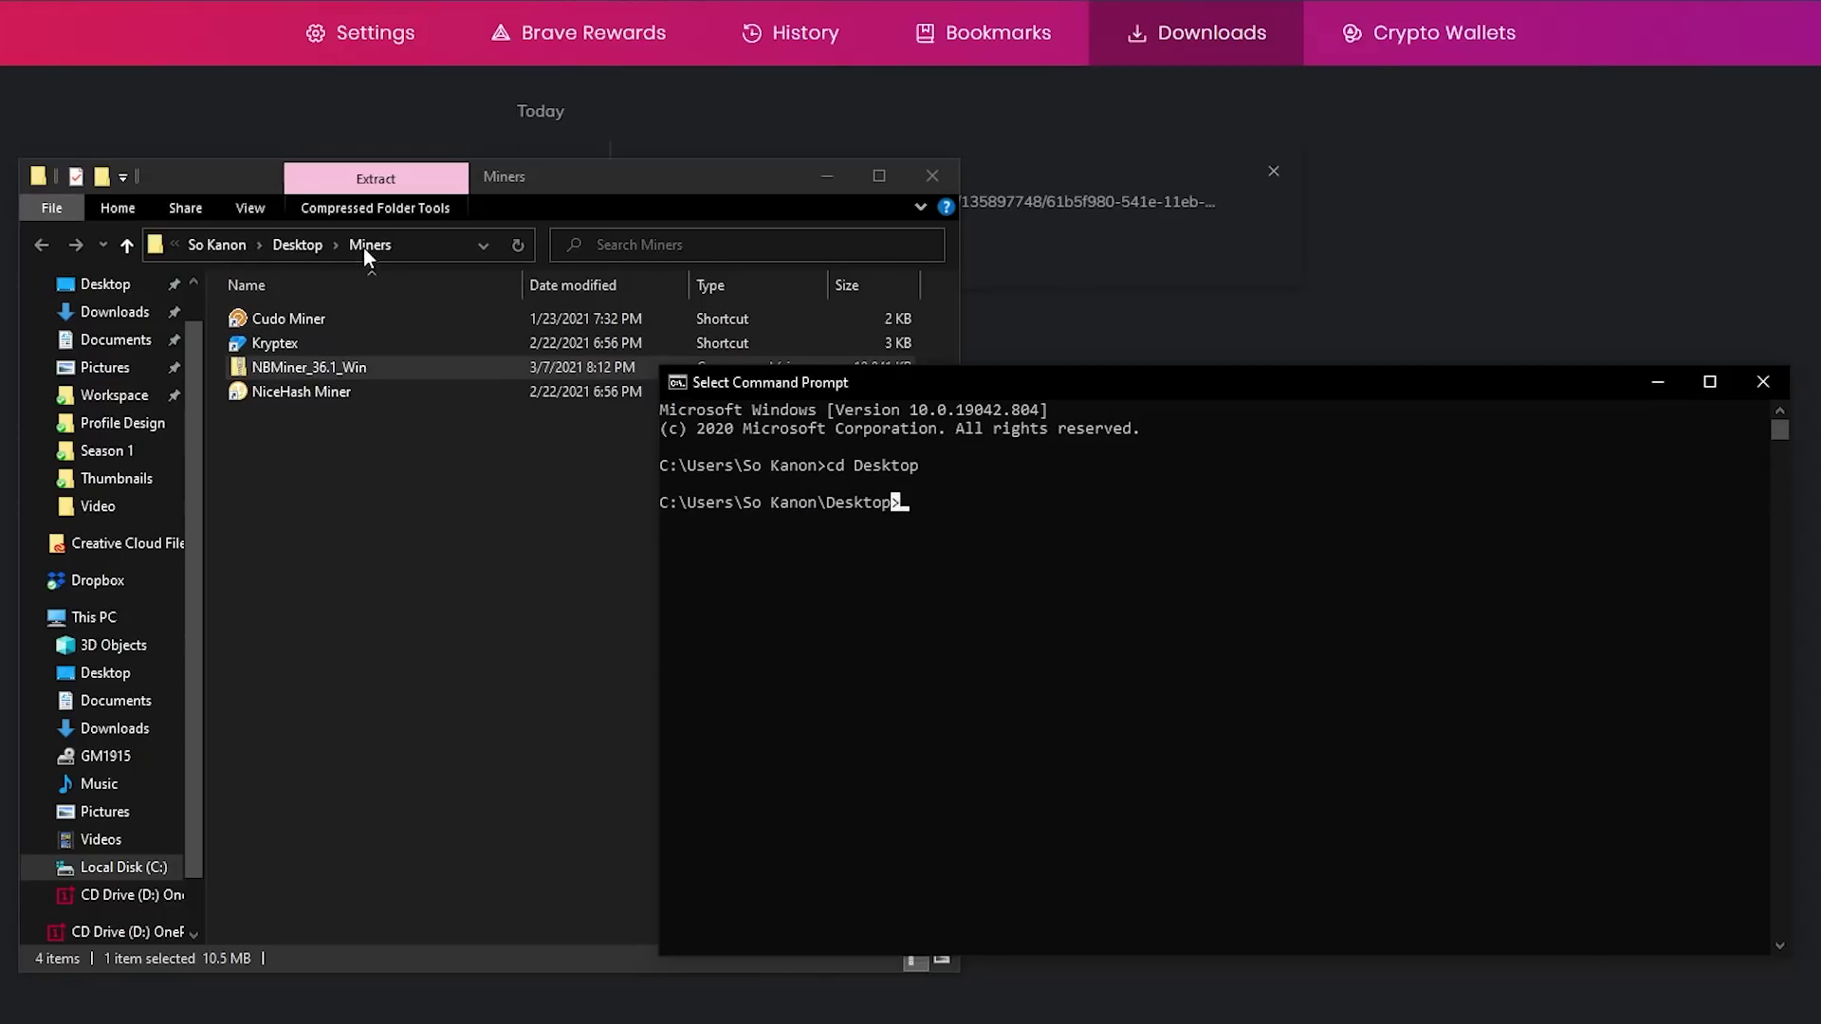
click(1054, 491)
text(cd Miners)
key(Return)
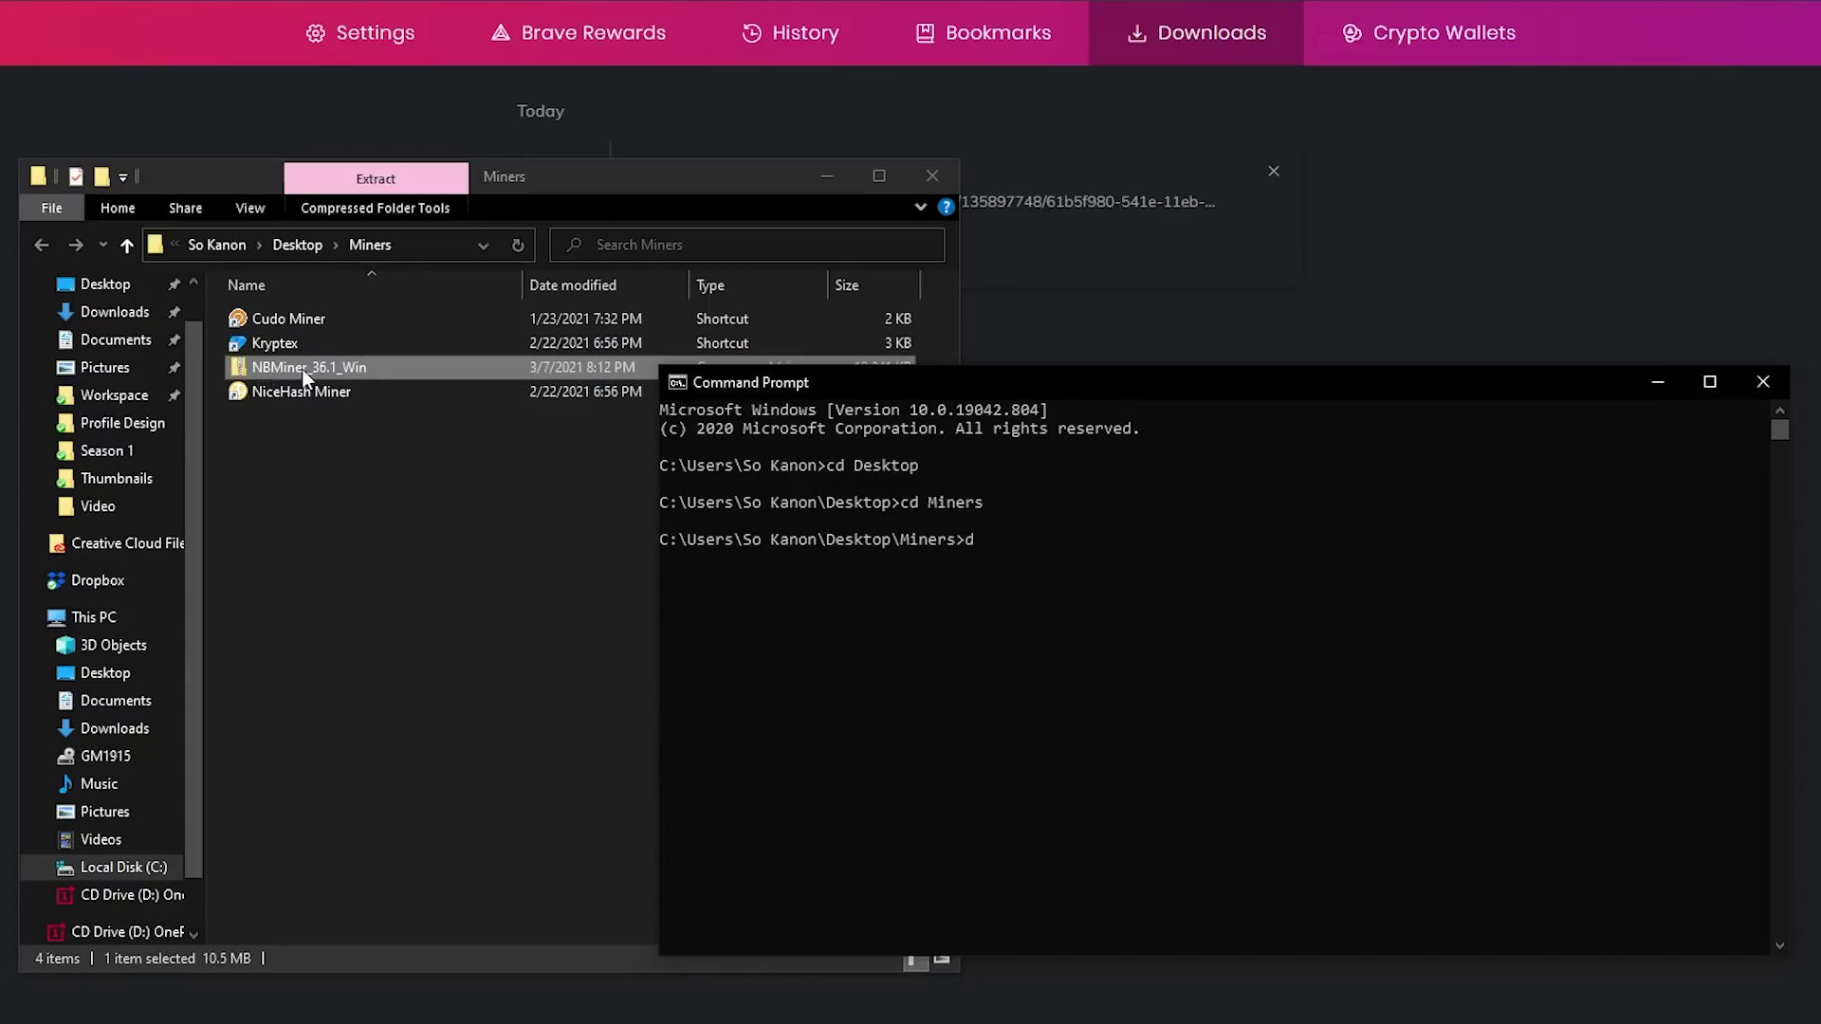
text(d)
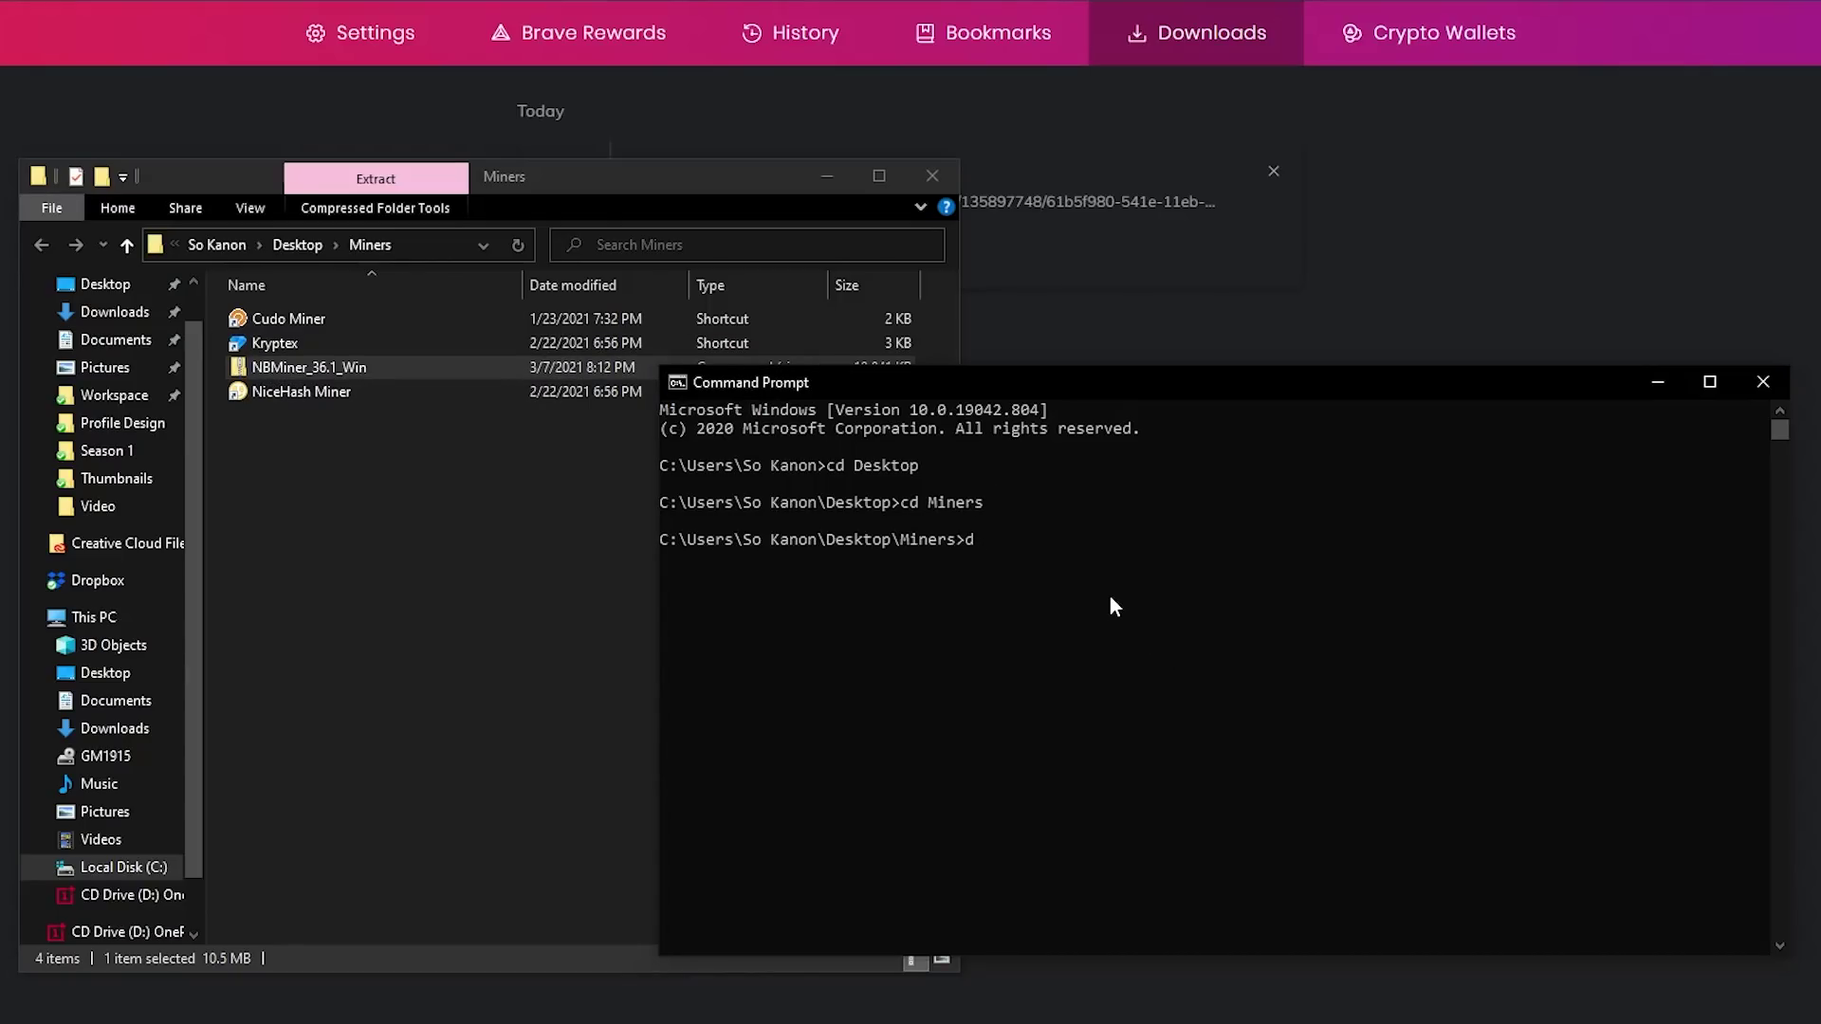
text(ir)
key(Return)
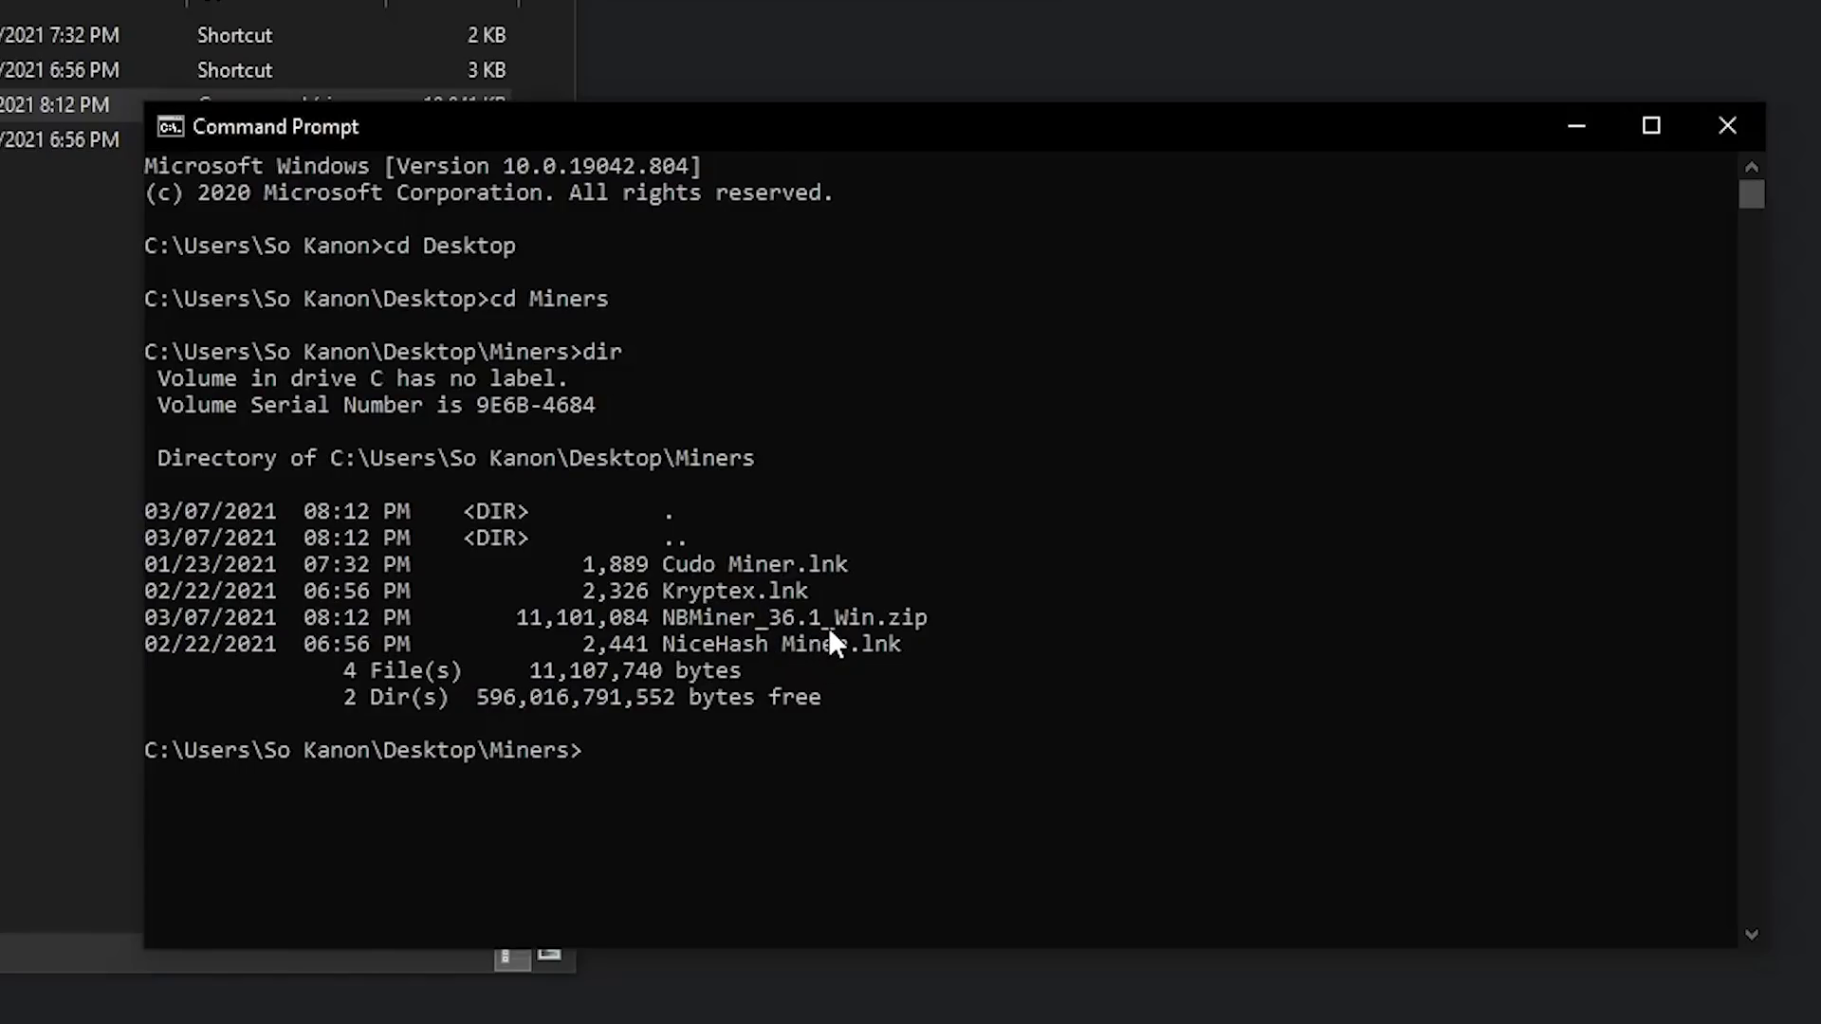
drag(664, 618, 935, 625)
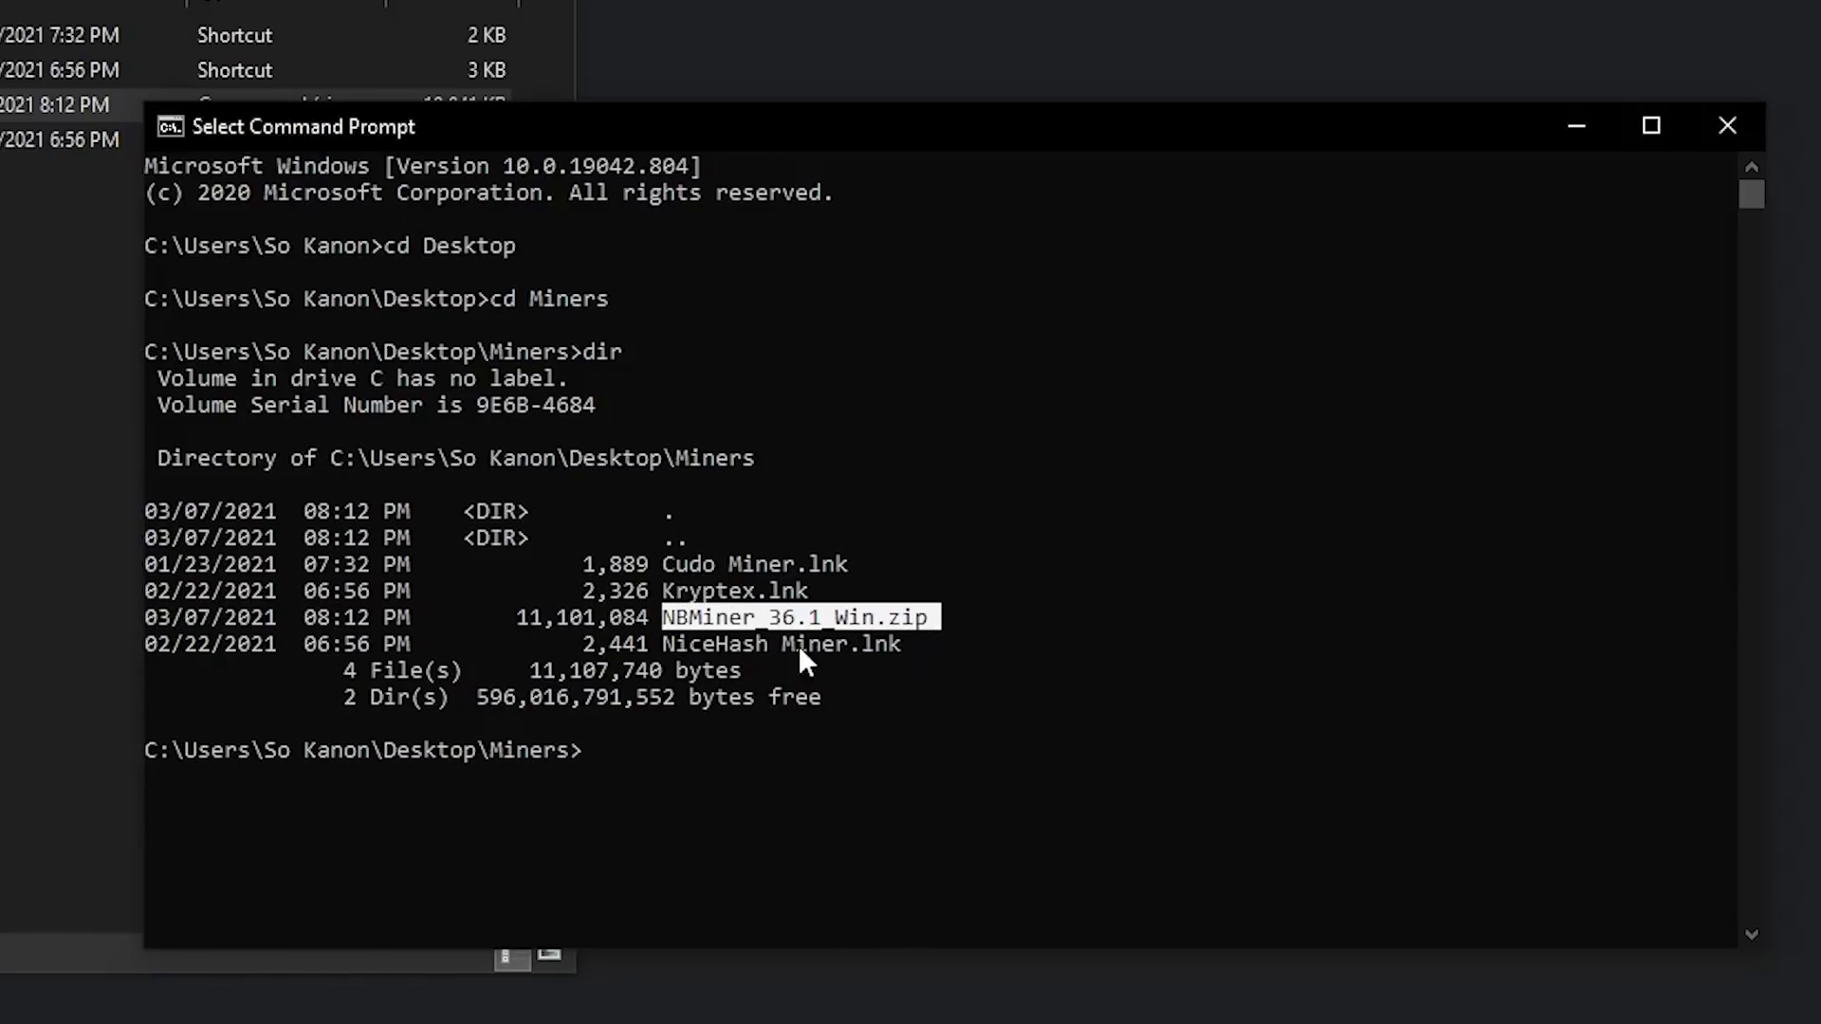
click(683, 744)
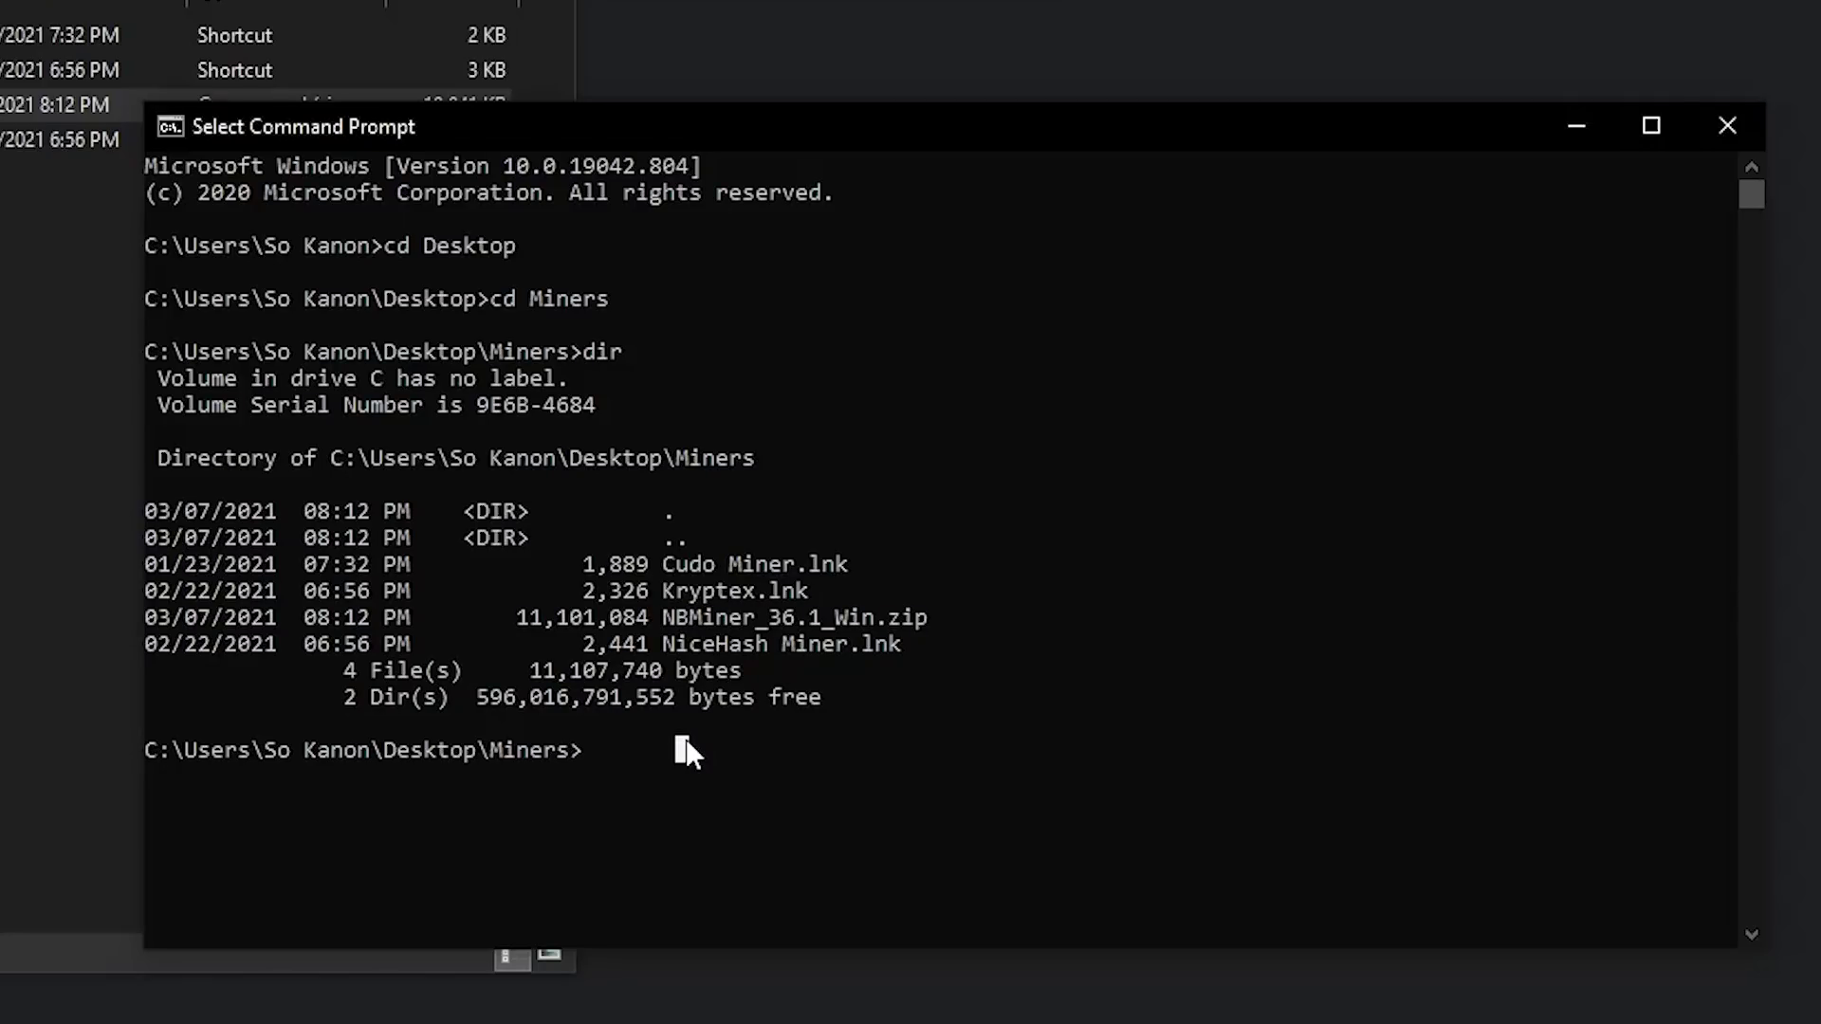
- Compute the zip's hash with certUtil -hashfile NBMiner_36.1_Win.zip sha256
text(certUtil)
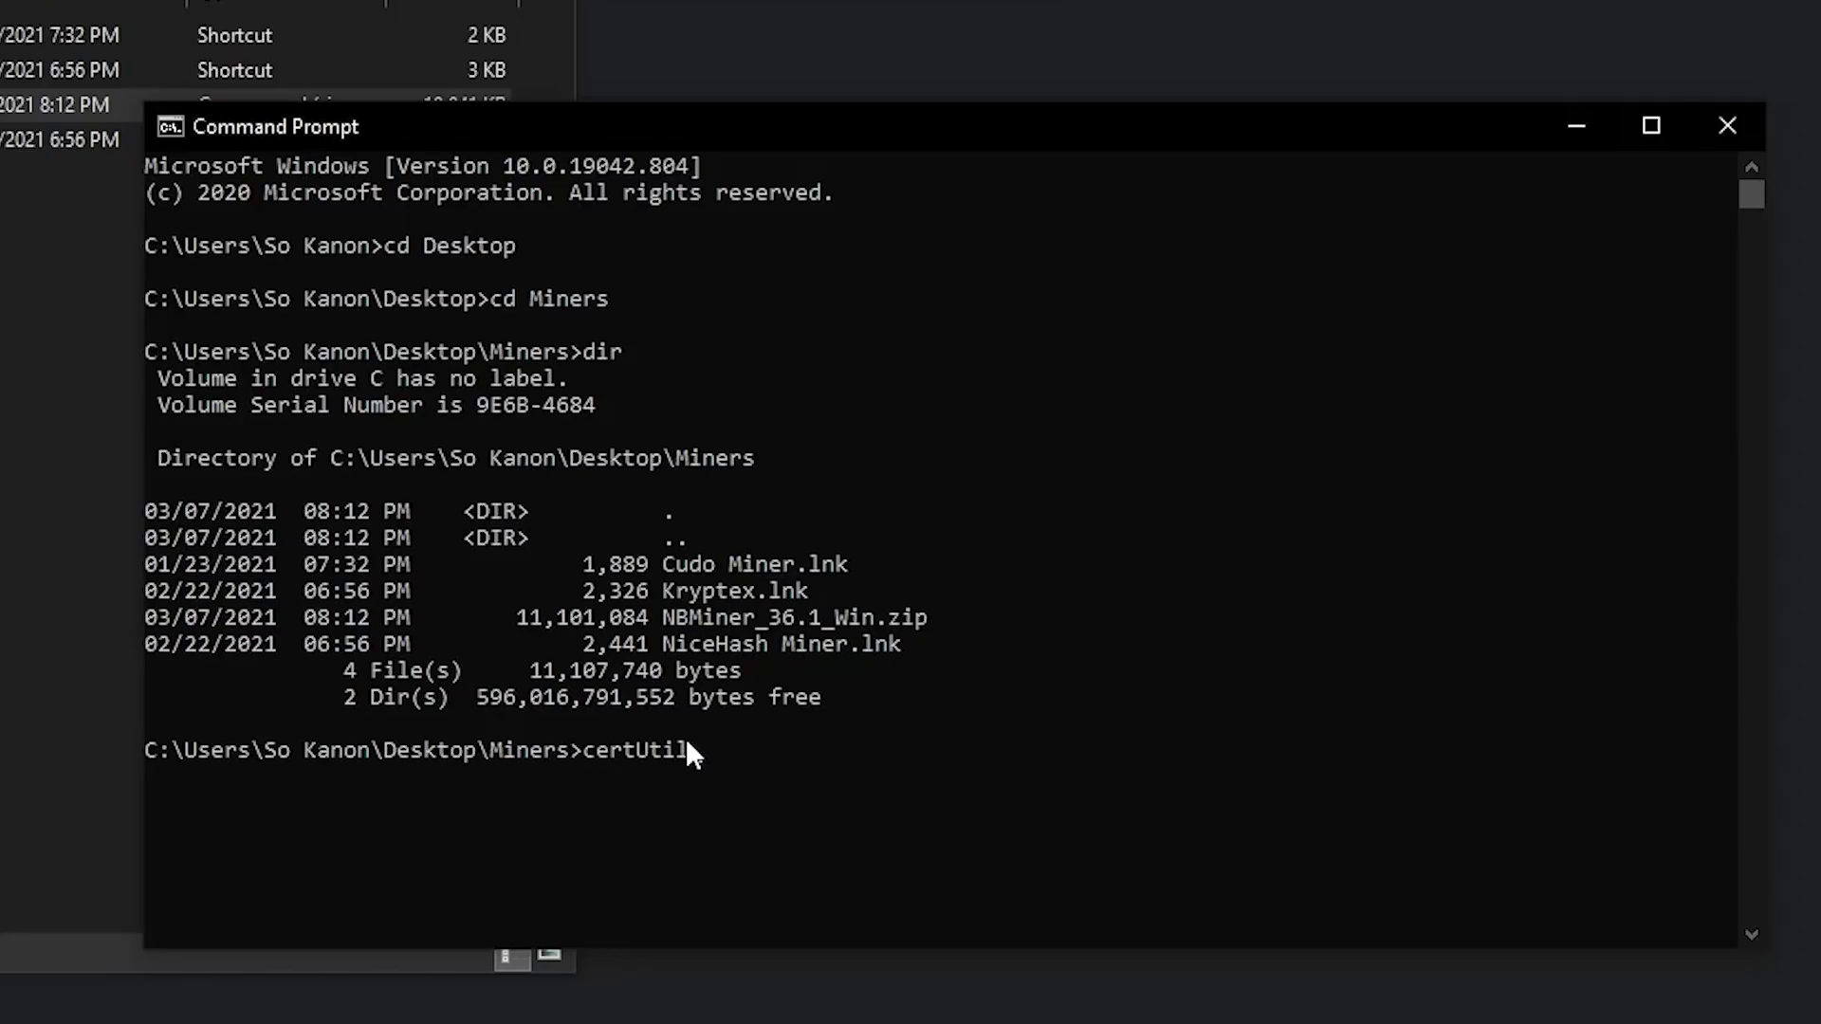
text( -hashfile NB)
key(Tab)
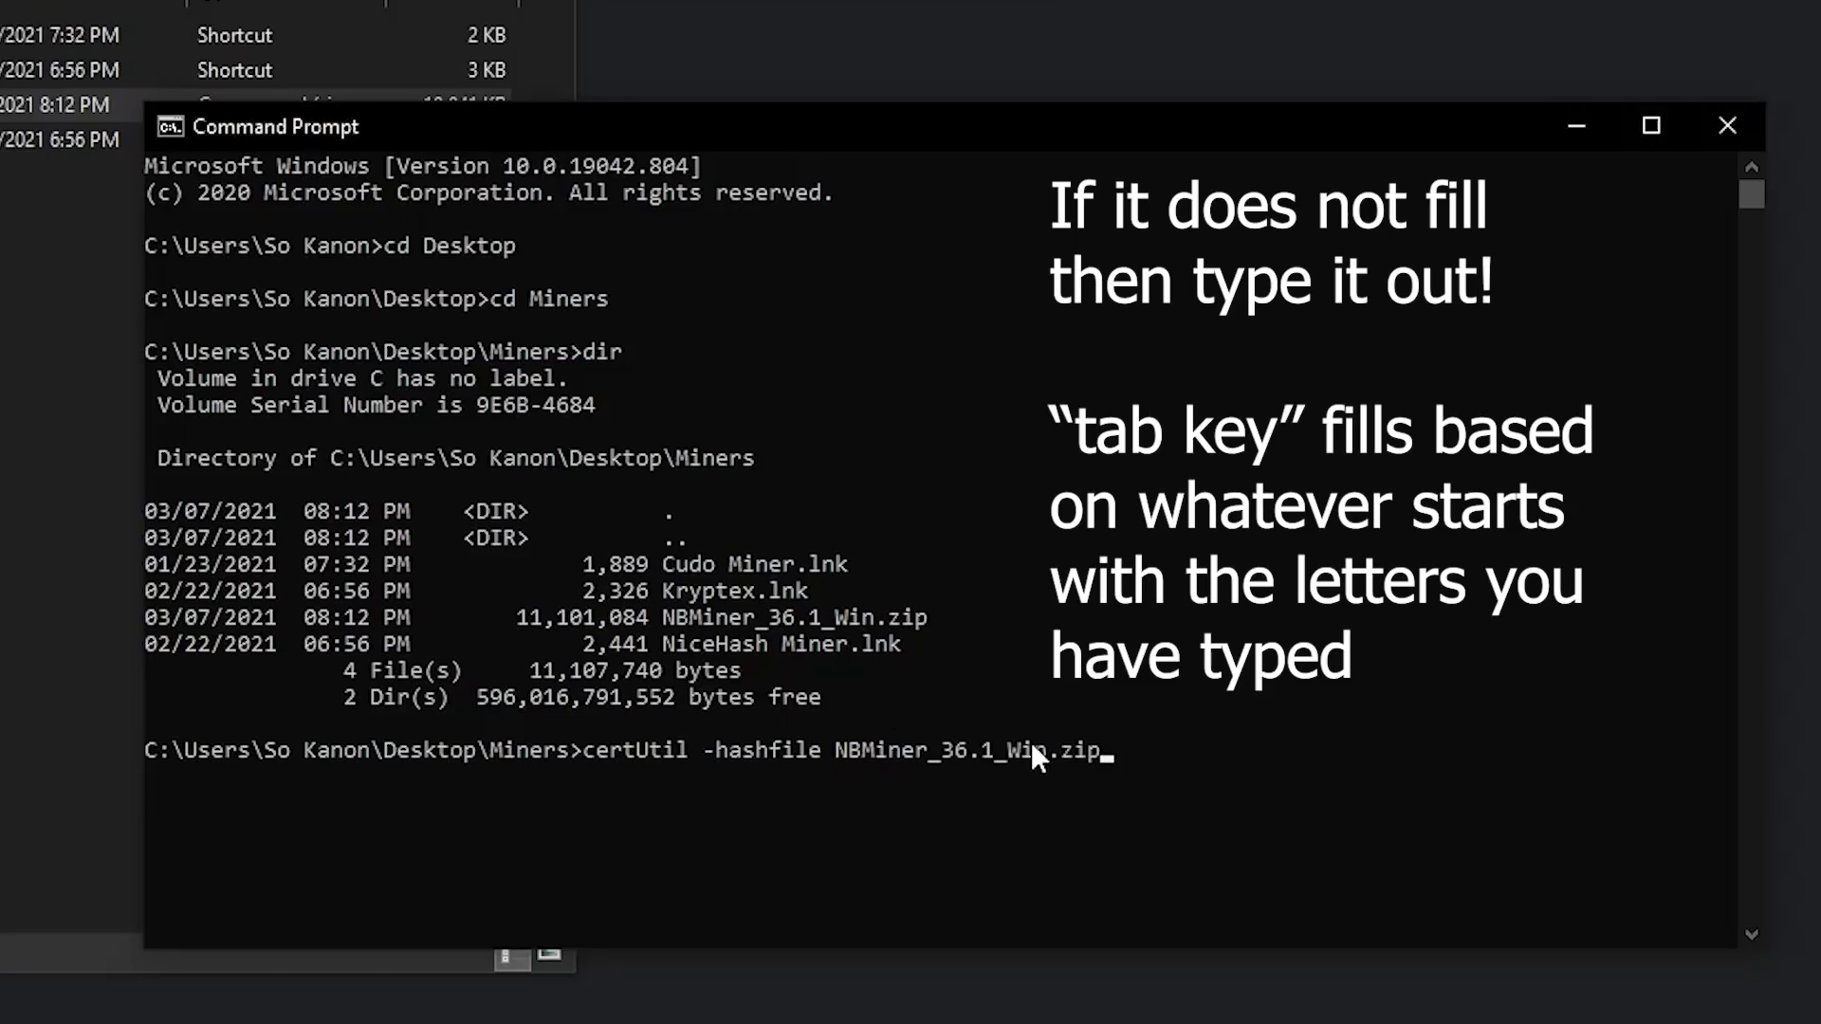
click(1065, 753)
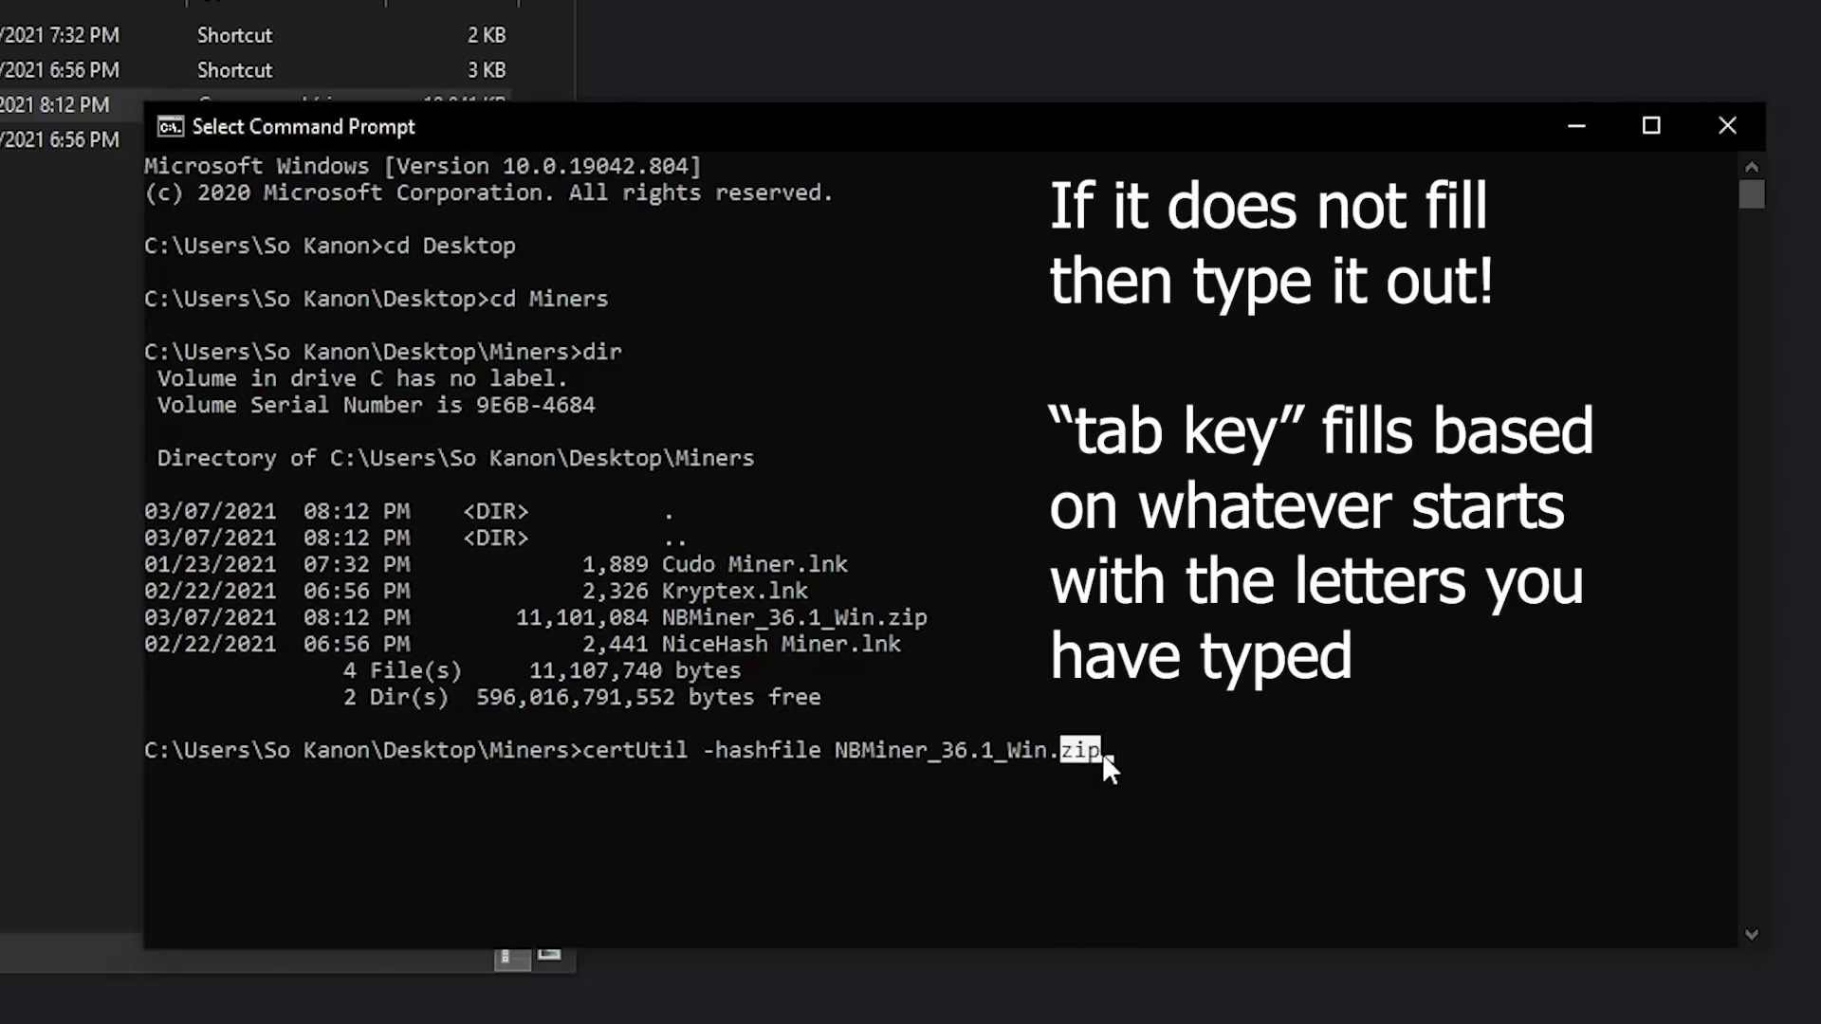
click(1159, 751)
key(Escape)
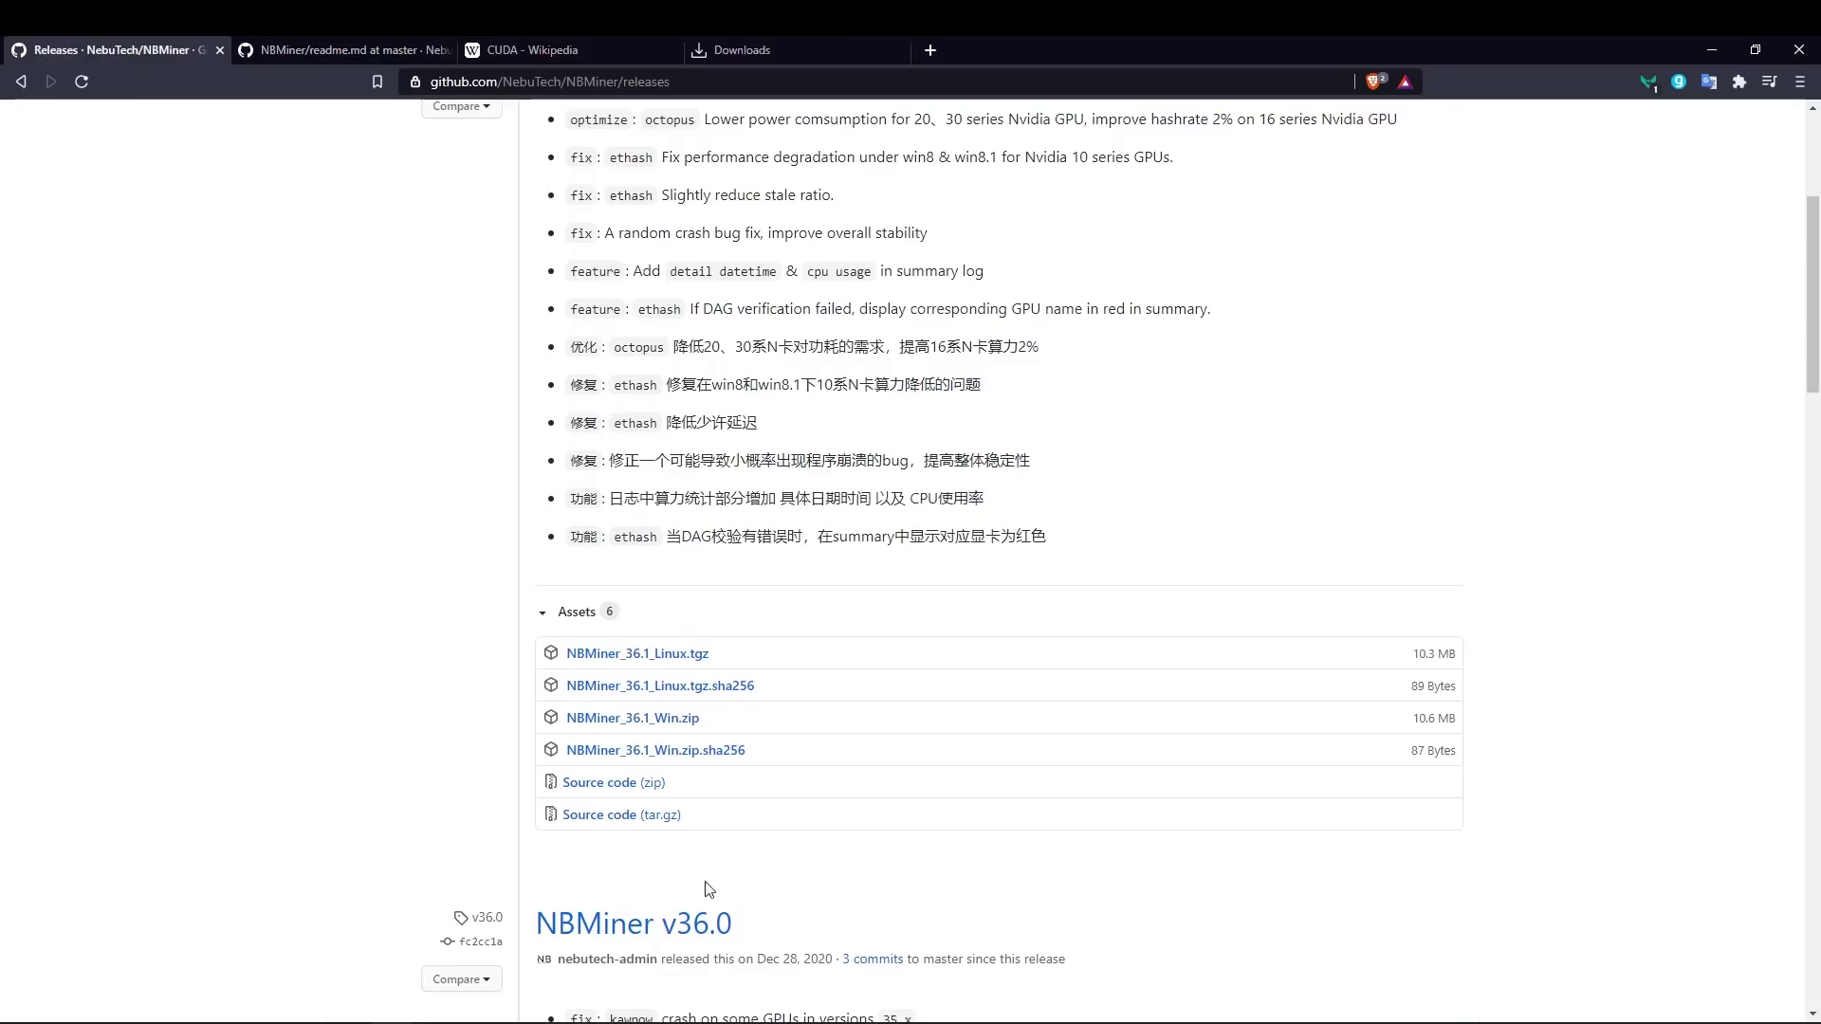
- Highlight the computed SHA256 hash and return to the release page's .sha256 asset
drag(773, 758, 710, 756)
key(alt+Tab)
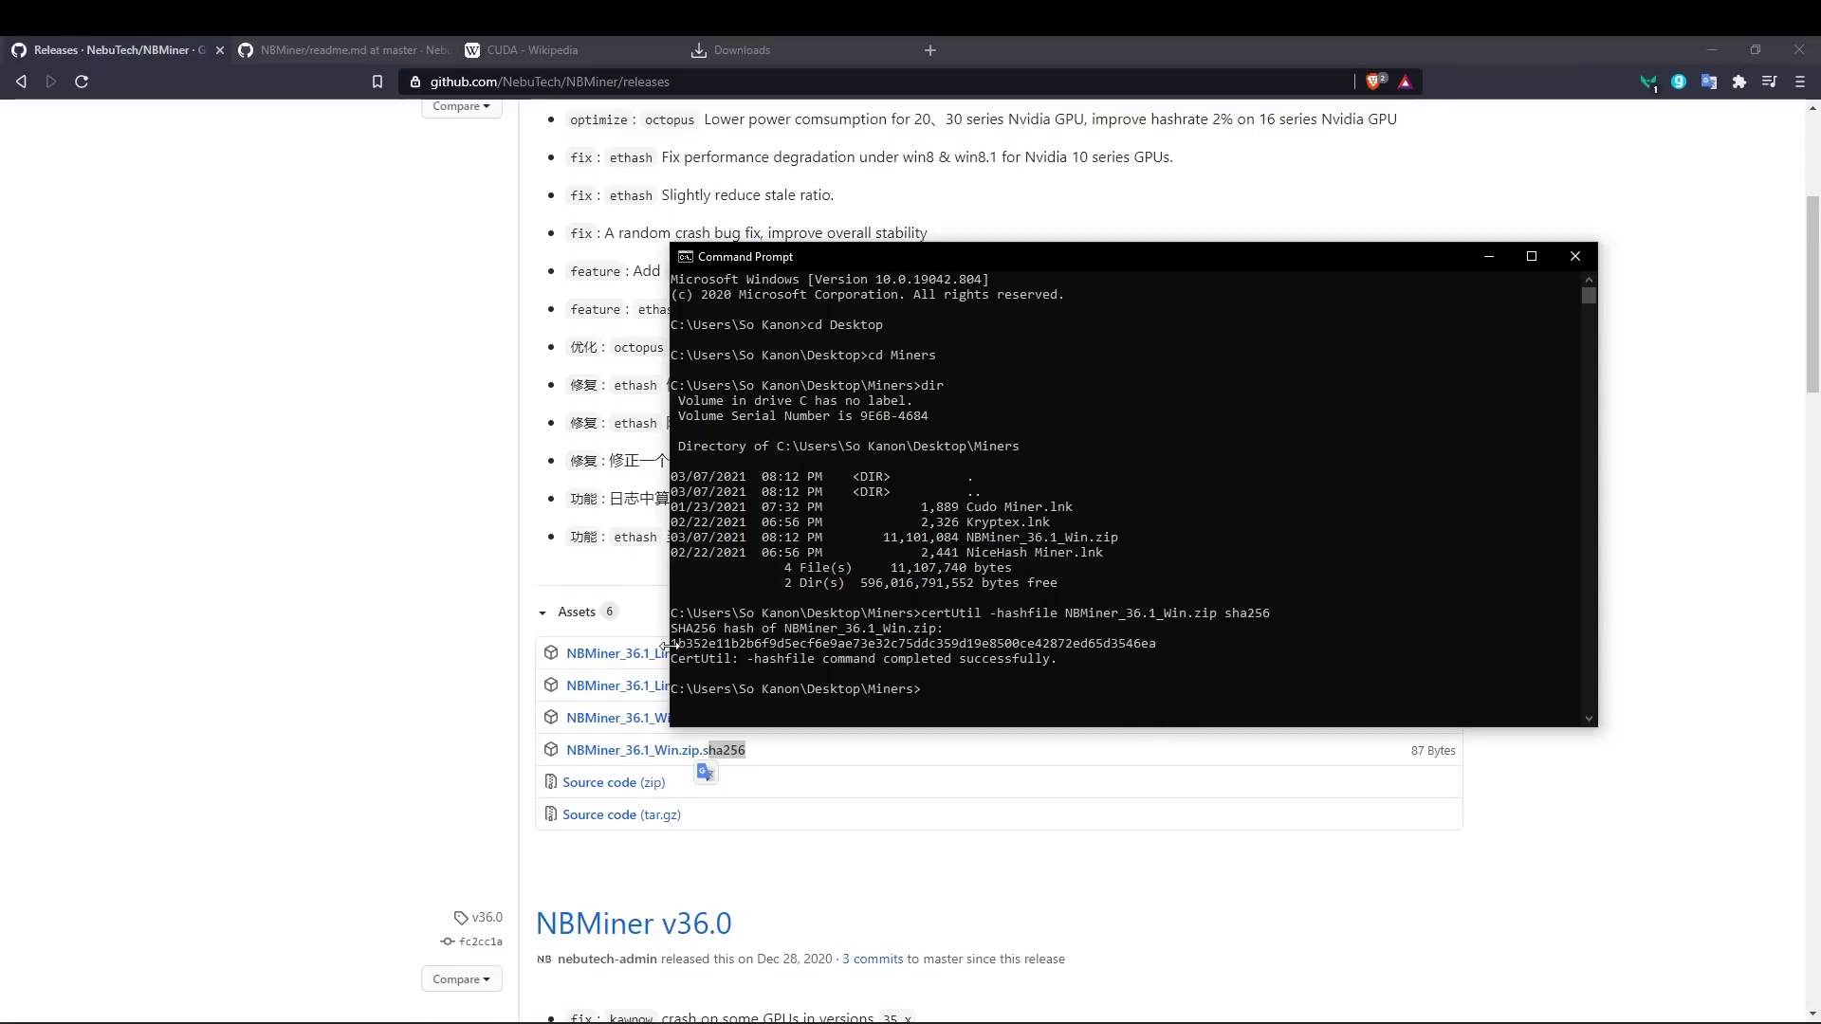
drag(672, 646, 1163, 647)
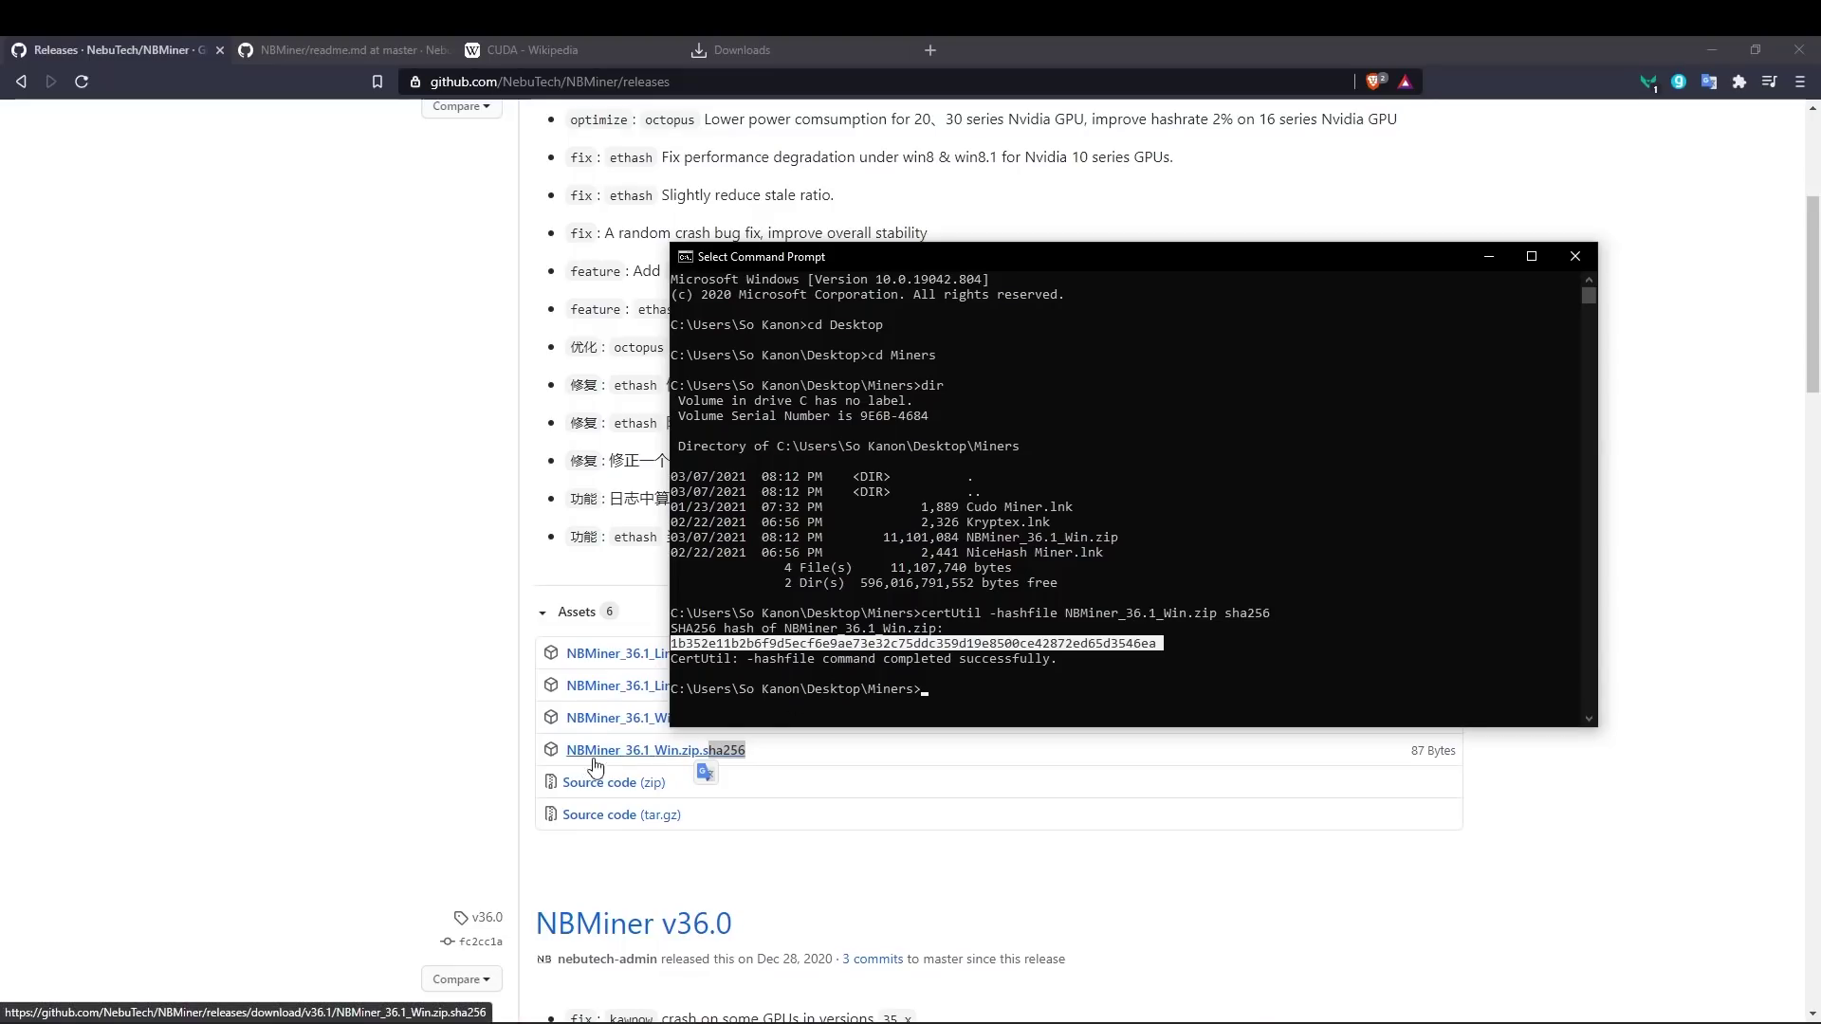
click(623, 758)
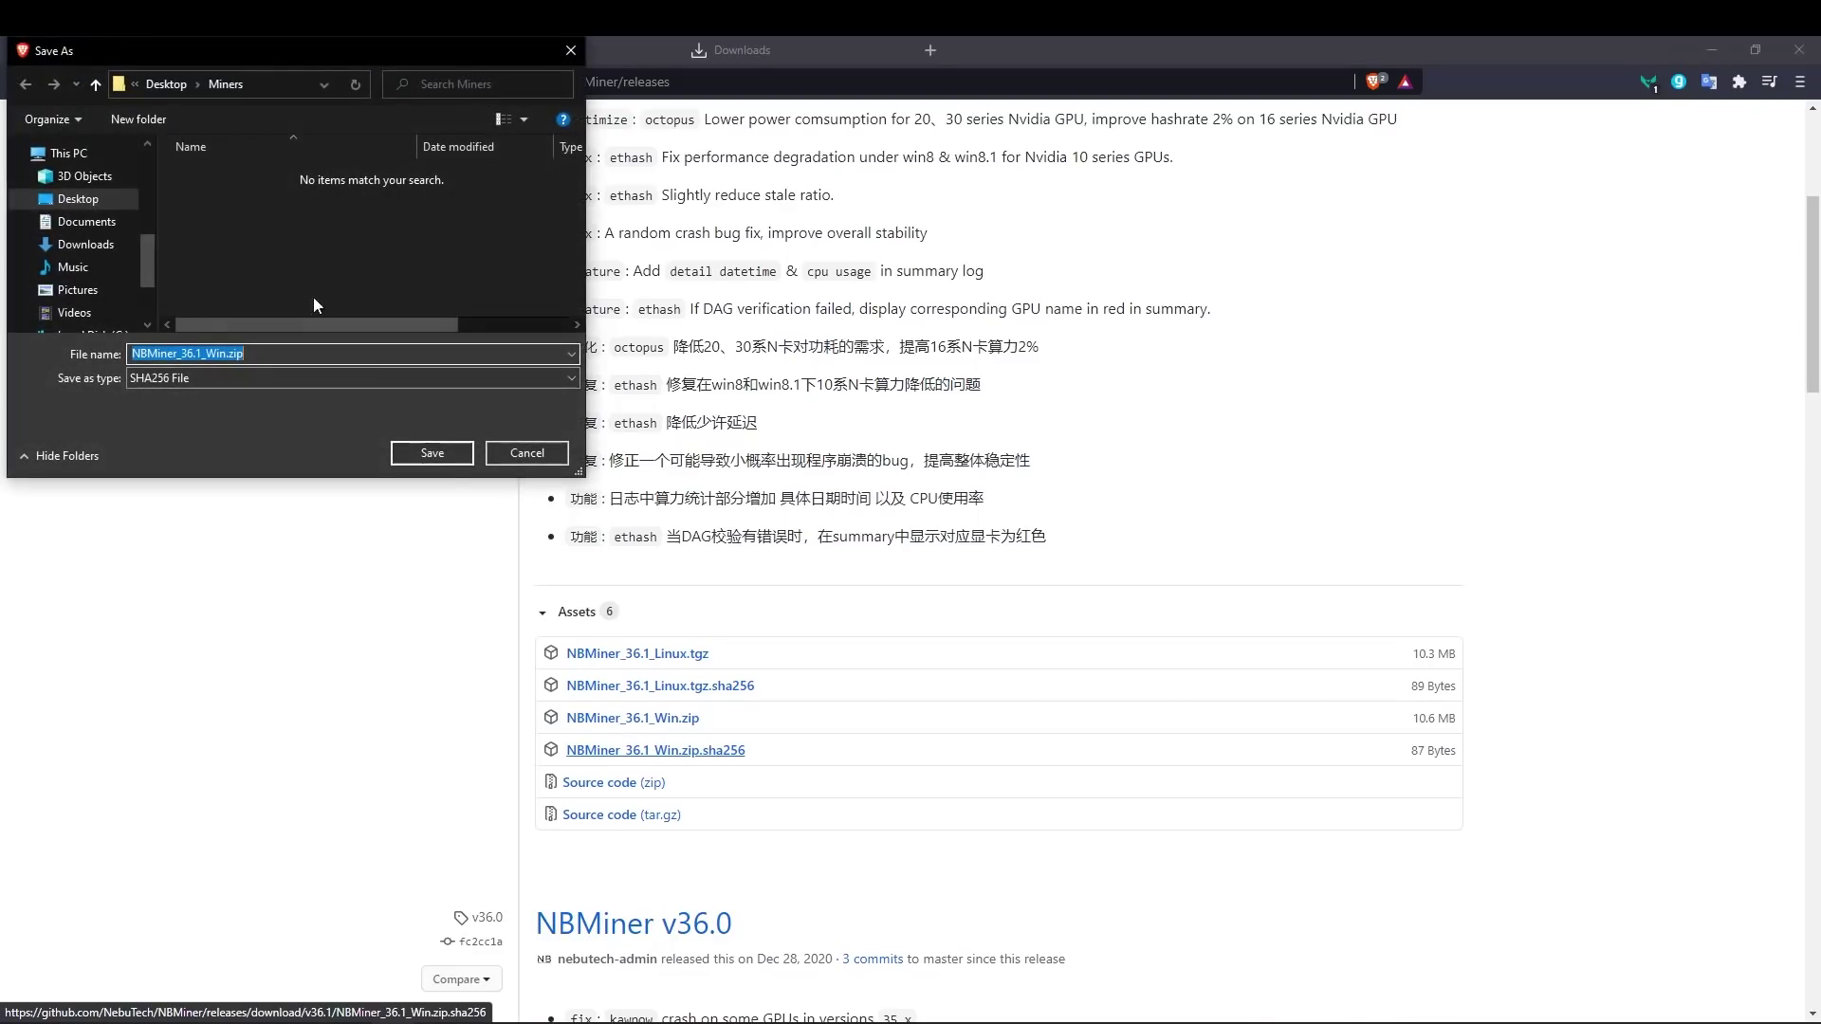
- Save NBMiner_36.1_Win.zip.sha256 into Miners and open it in Notepad
click(432, 452)
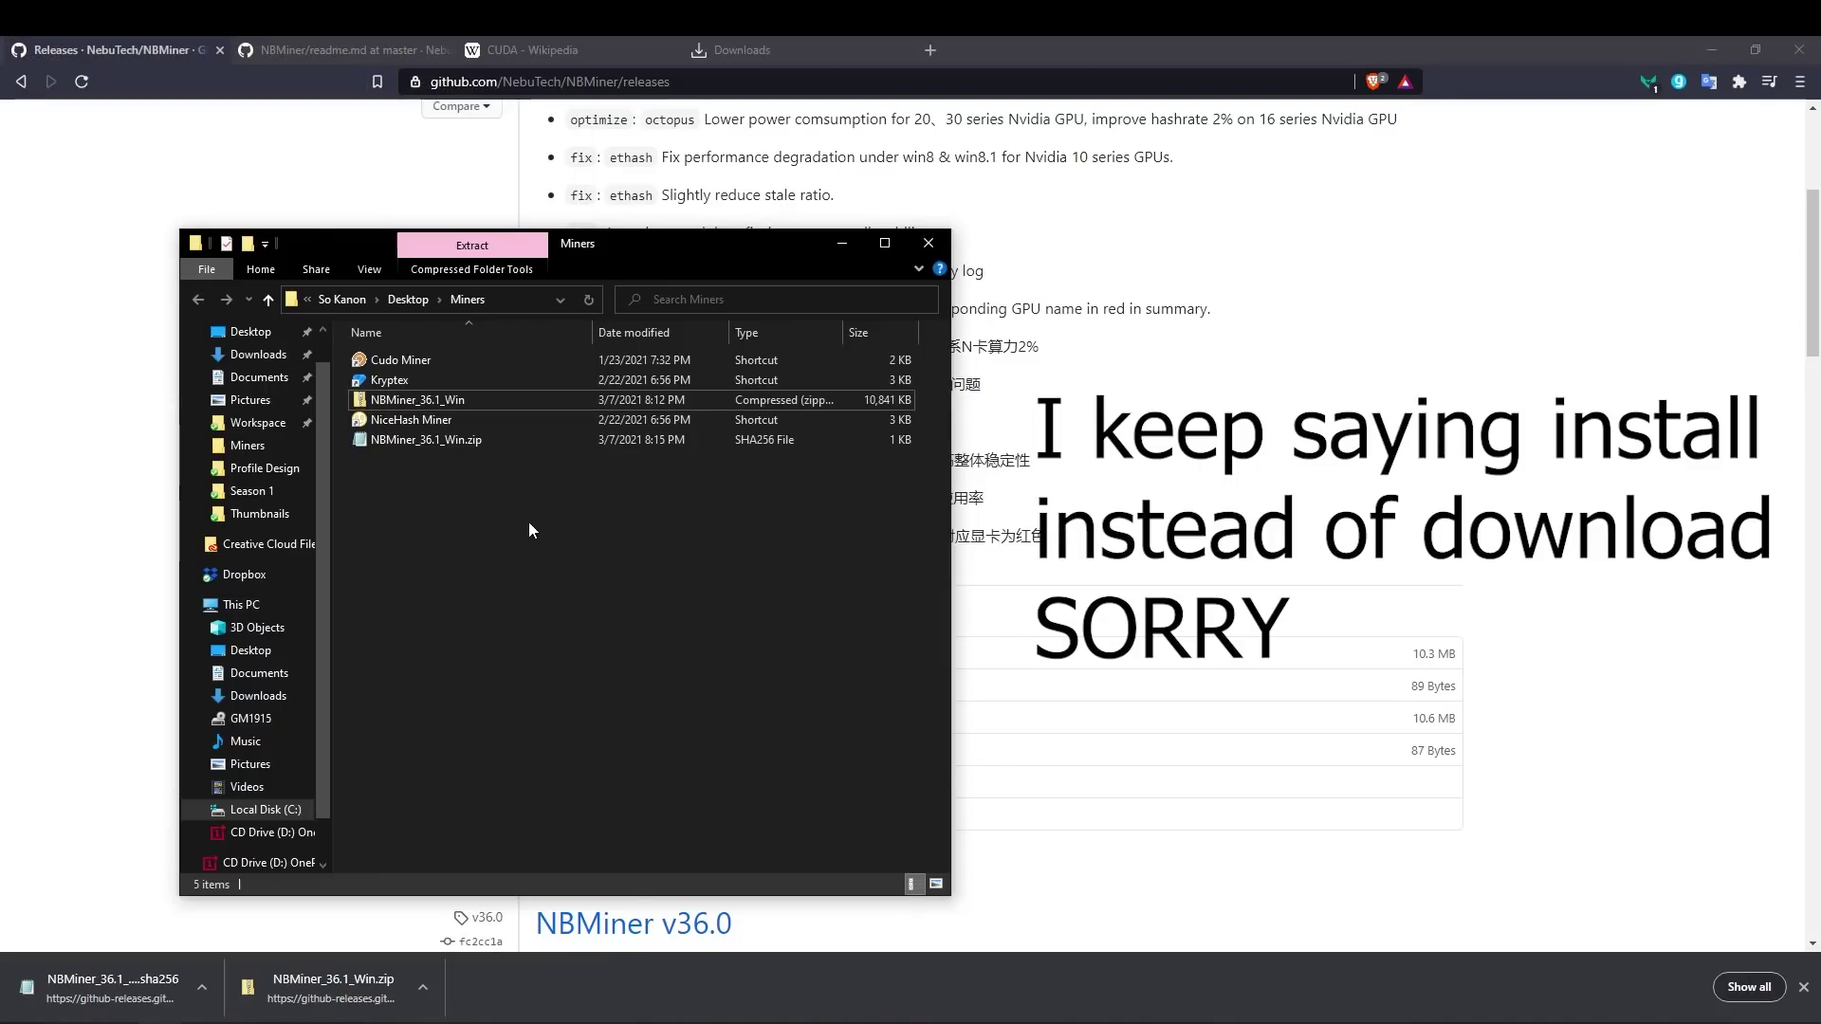
right_click(404, 440)
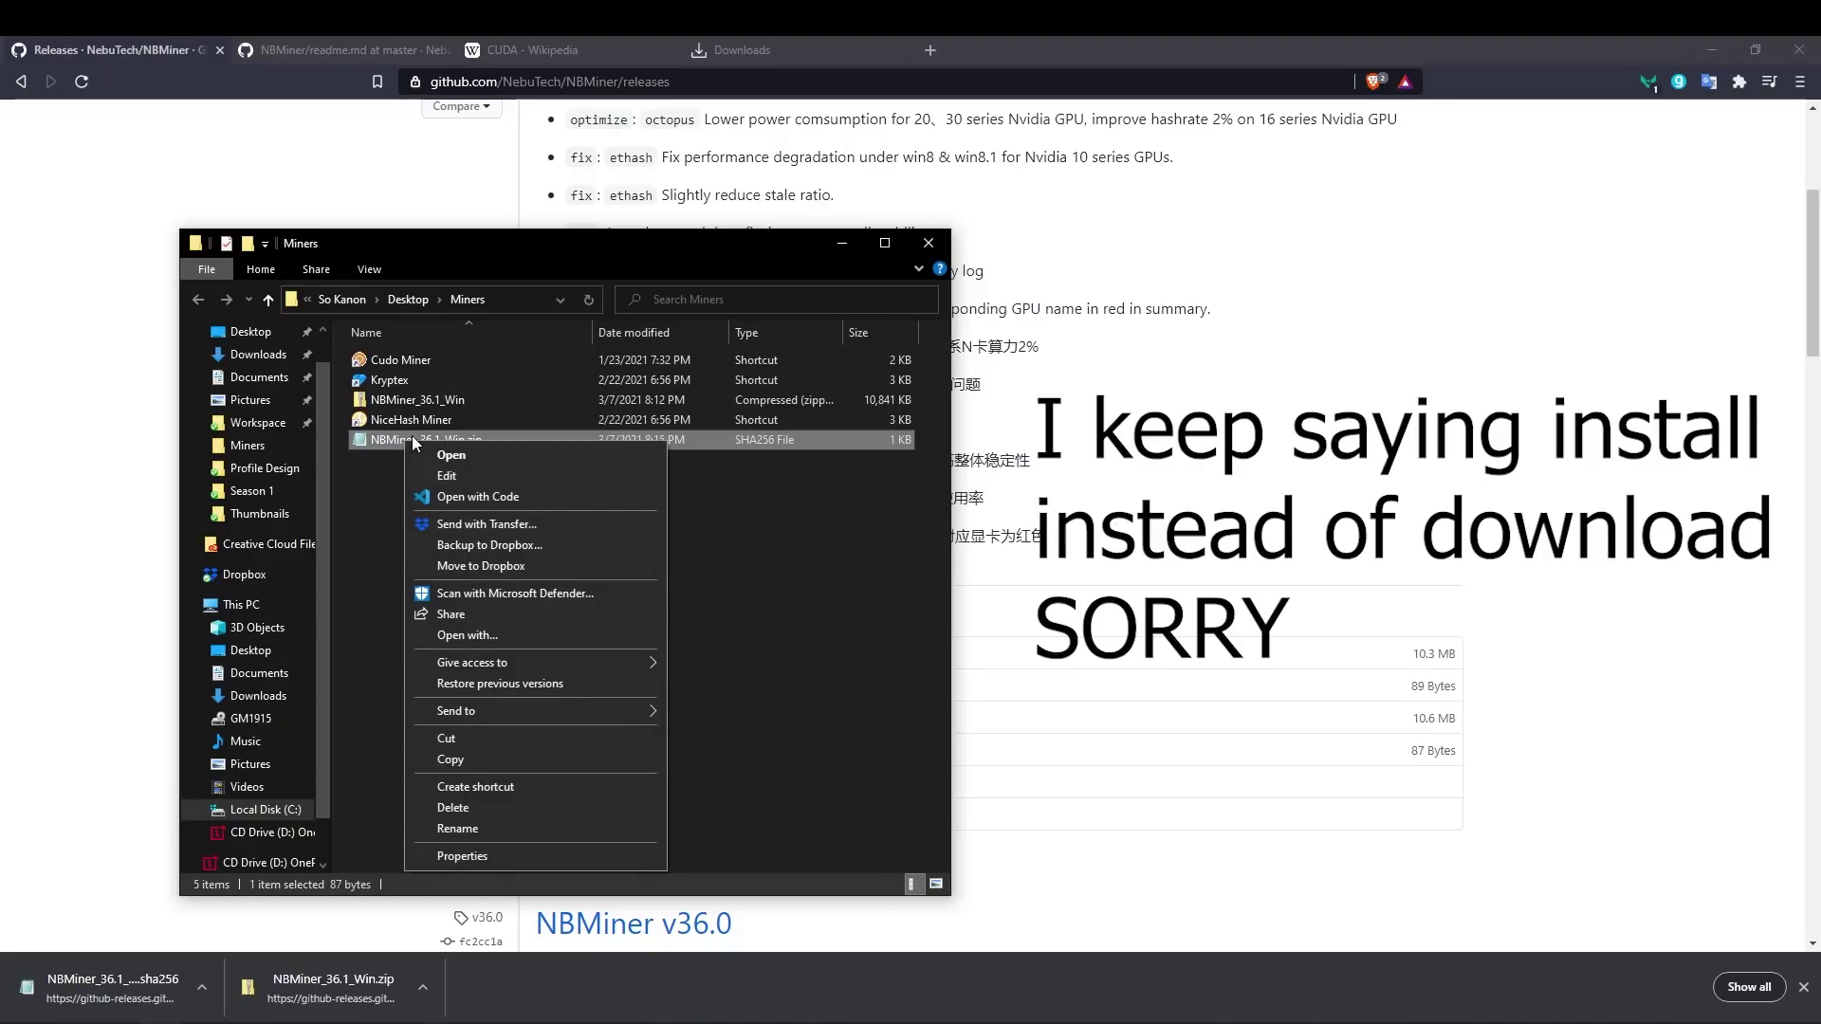
click(470, 633)
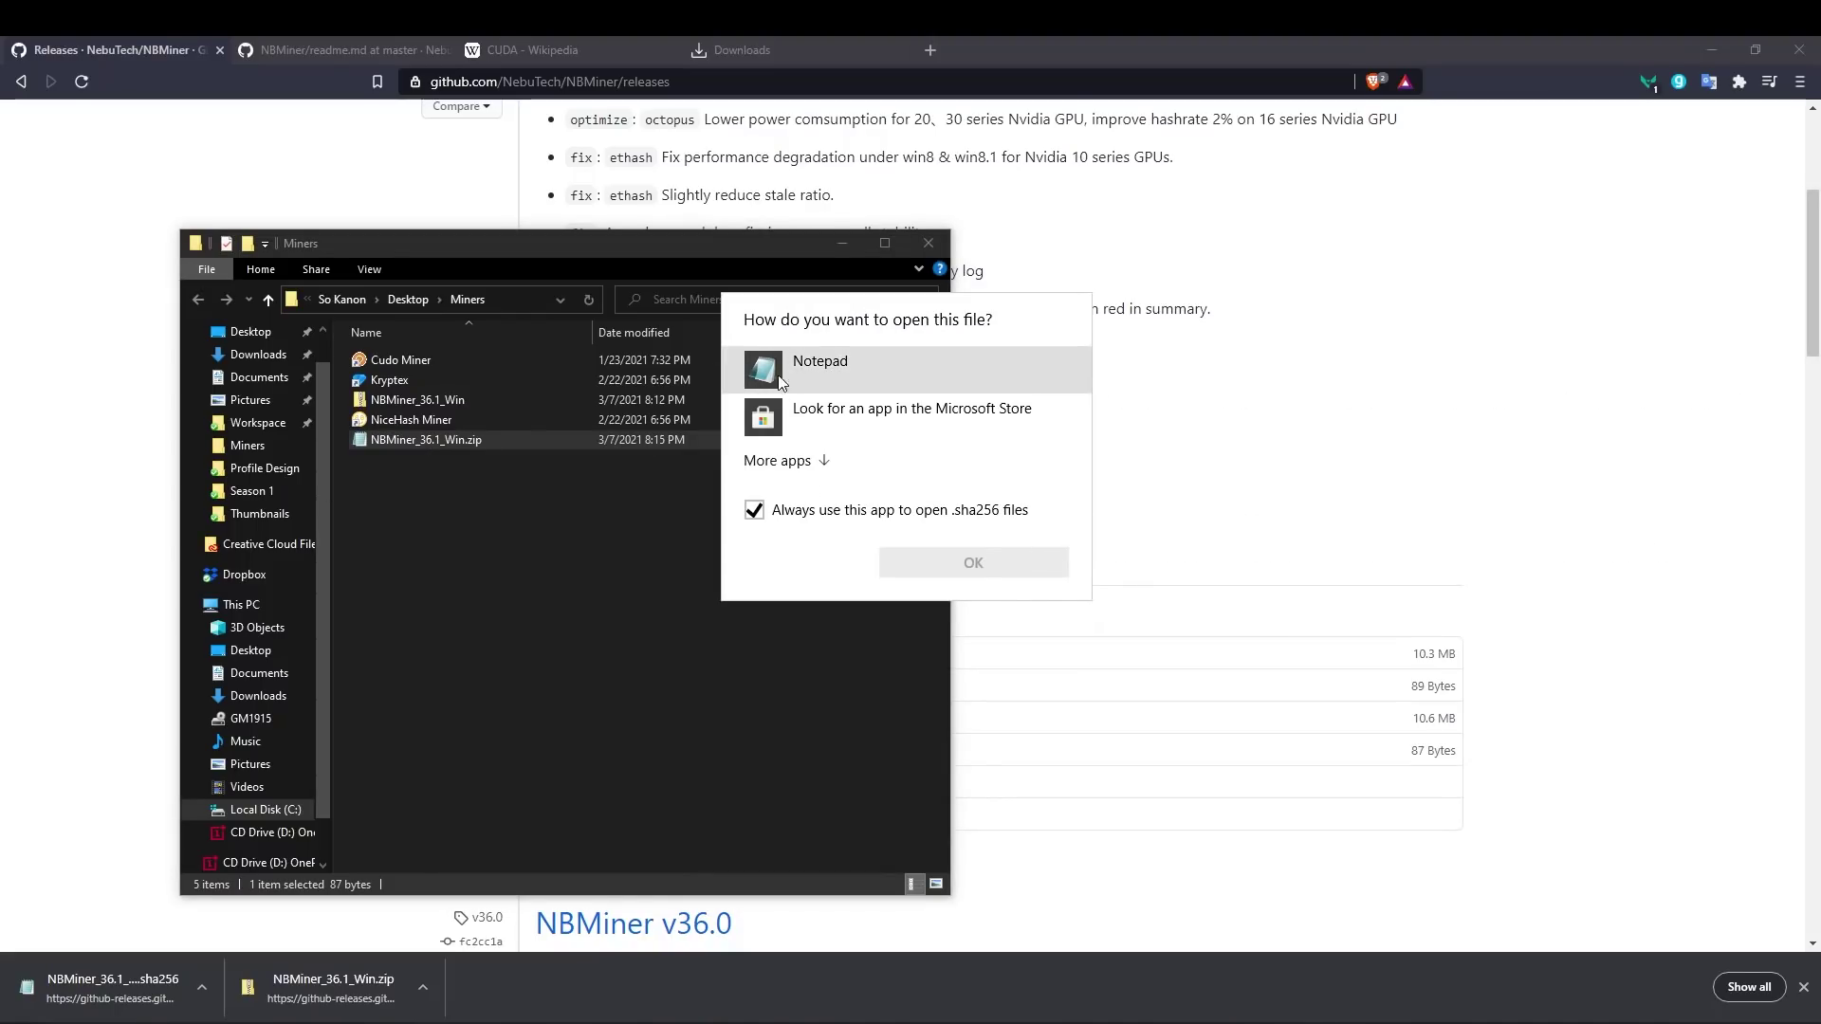
key(Return)
- Compare the published hash in Notepad against certUtil's computed SHA256 hash
drag(797, 244, 303, 244)
drag(959, 244, 805, 244)
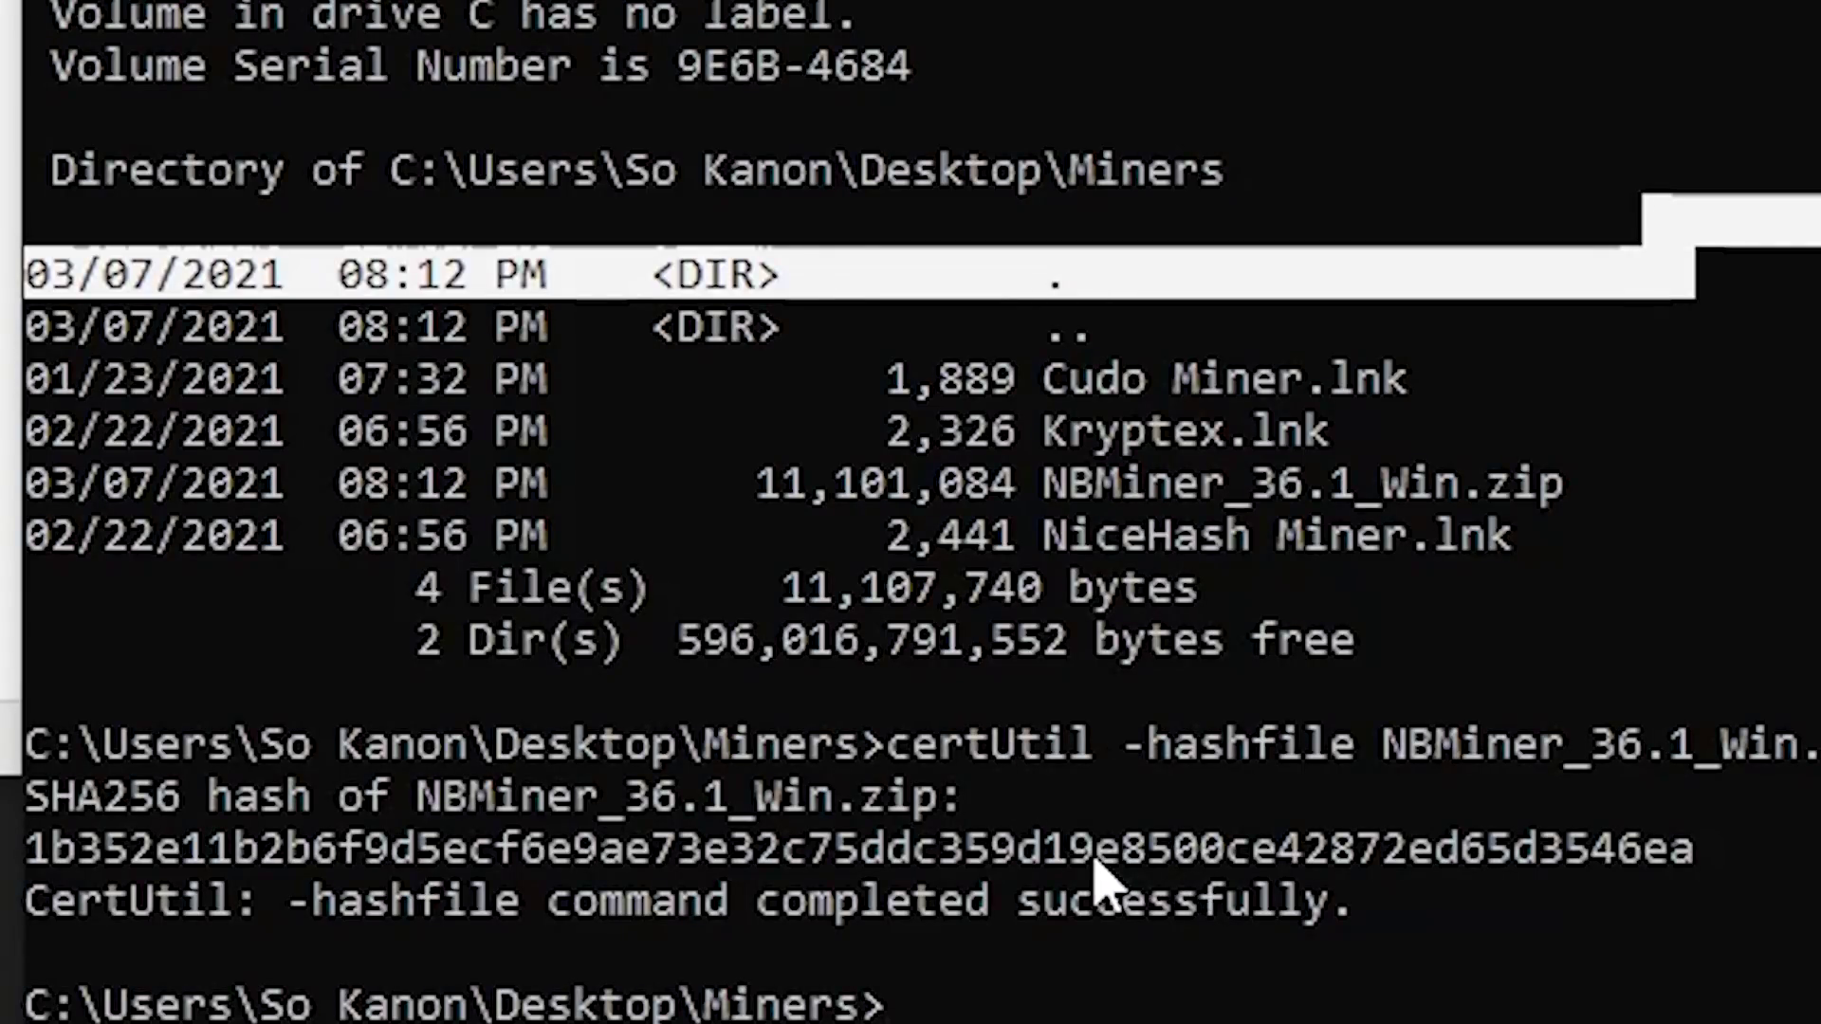
click(1082, 847)
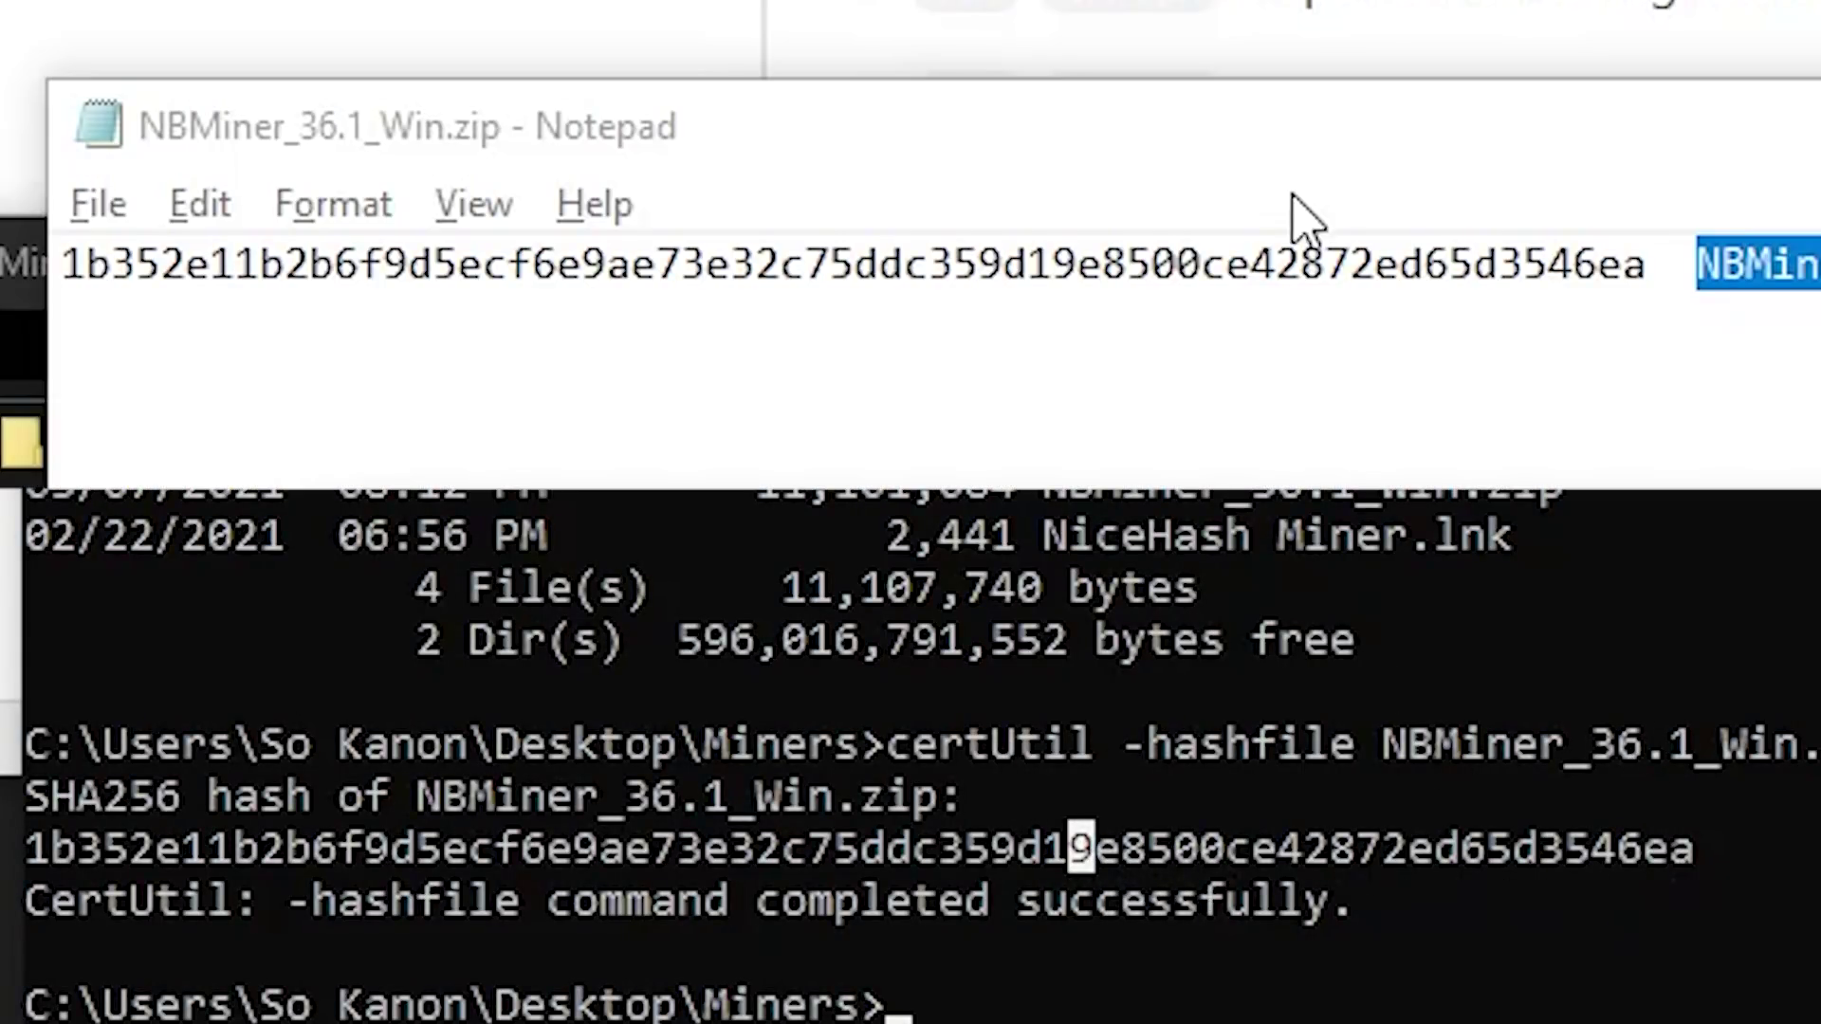
drag(1493, 847, 1487, 798)
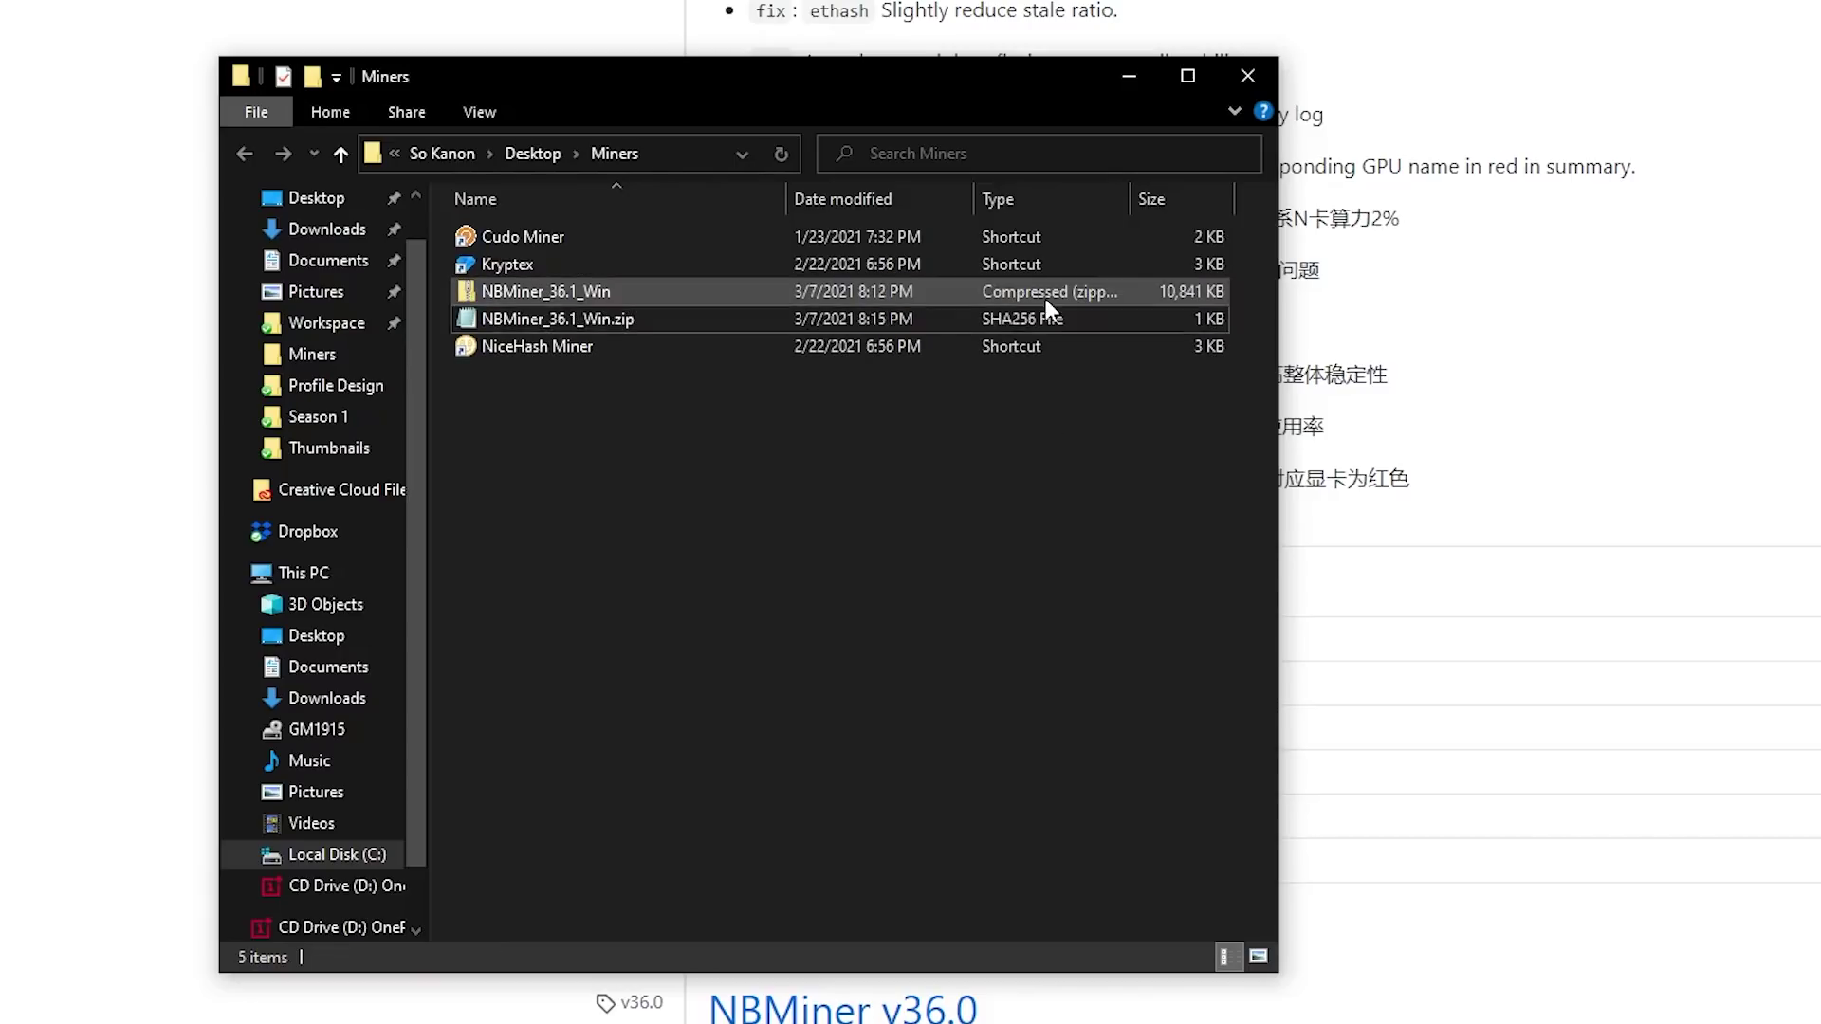
- Delete the checksum file and extract the NBMiner zip archive into the Miners folder
key(Delete)
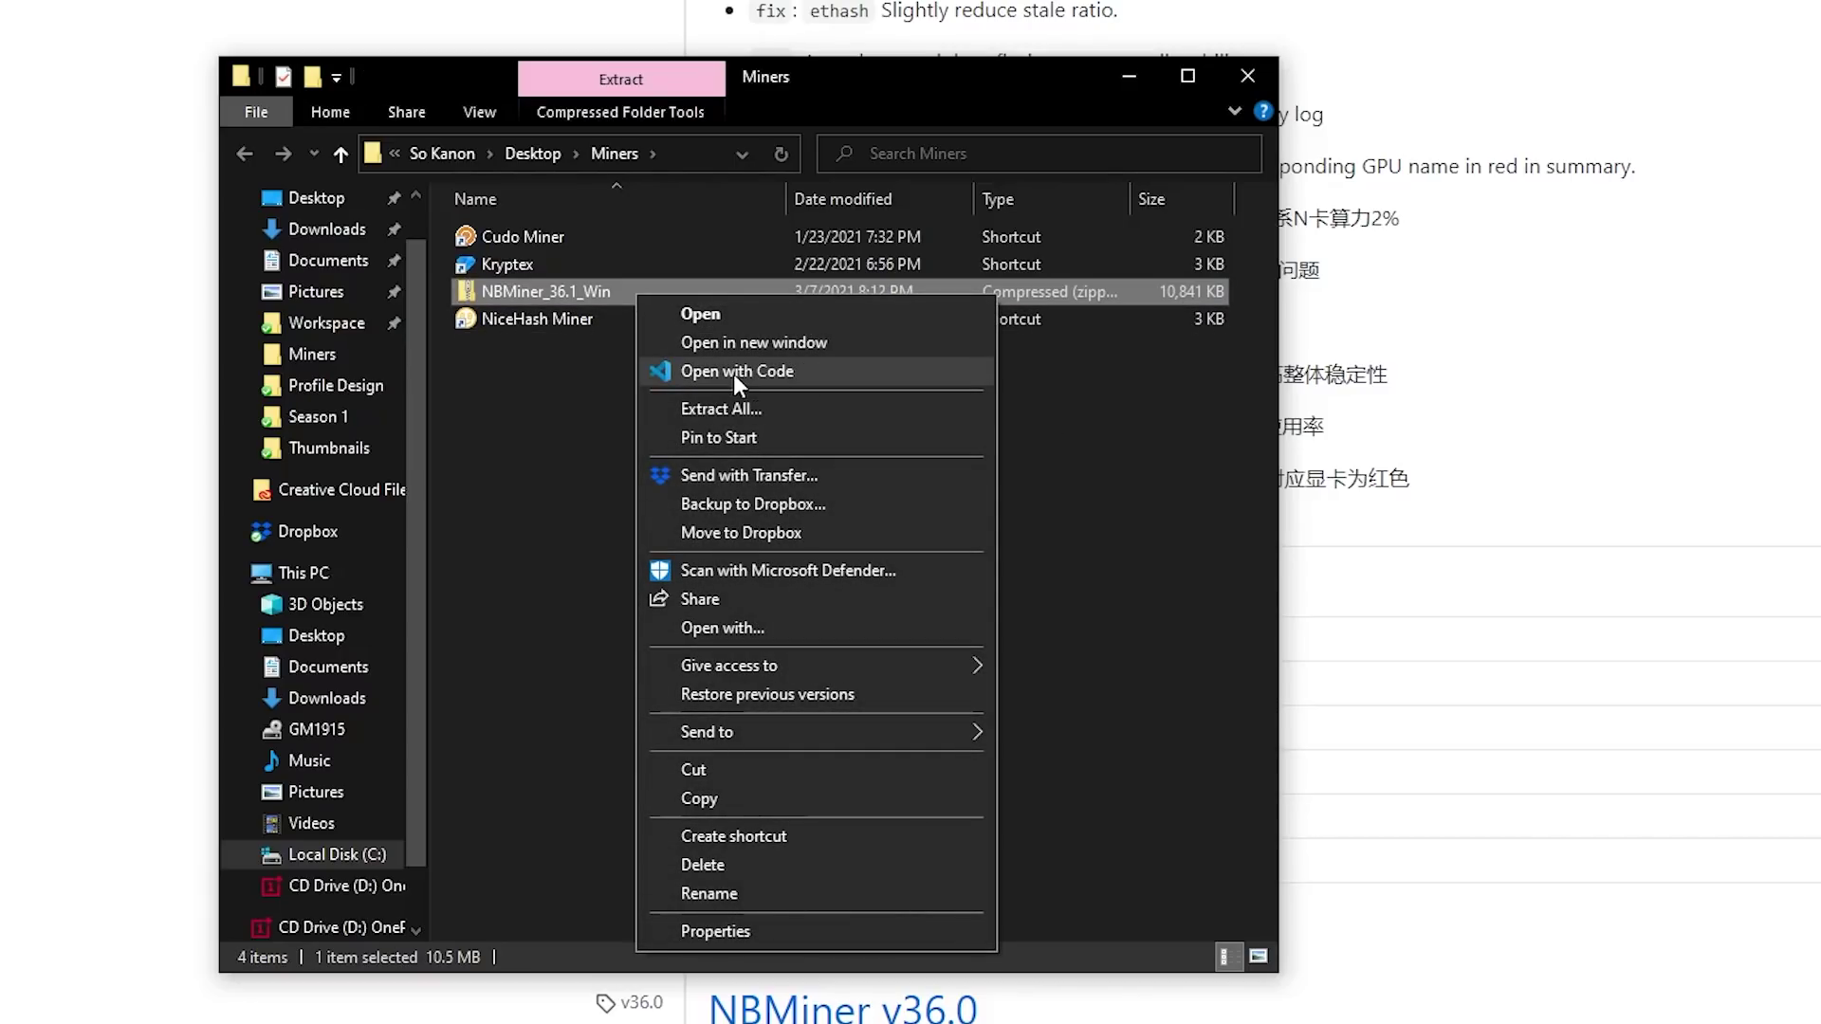
click(701, 408)
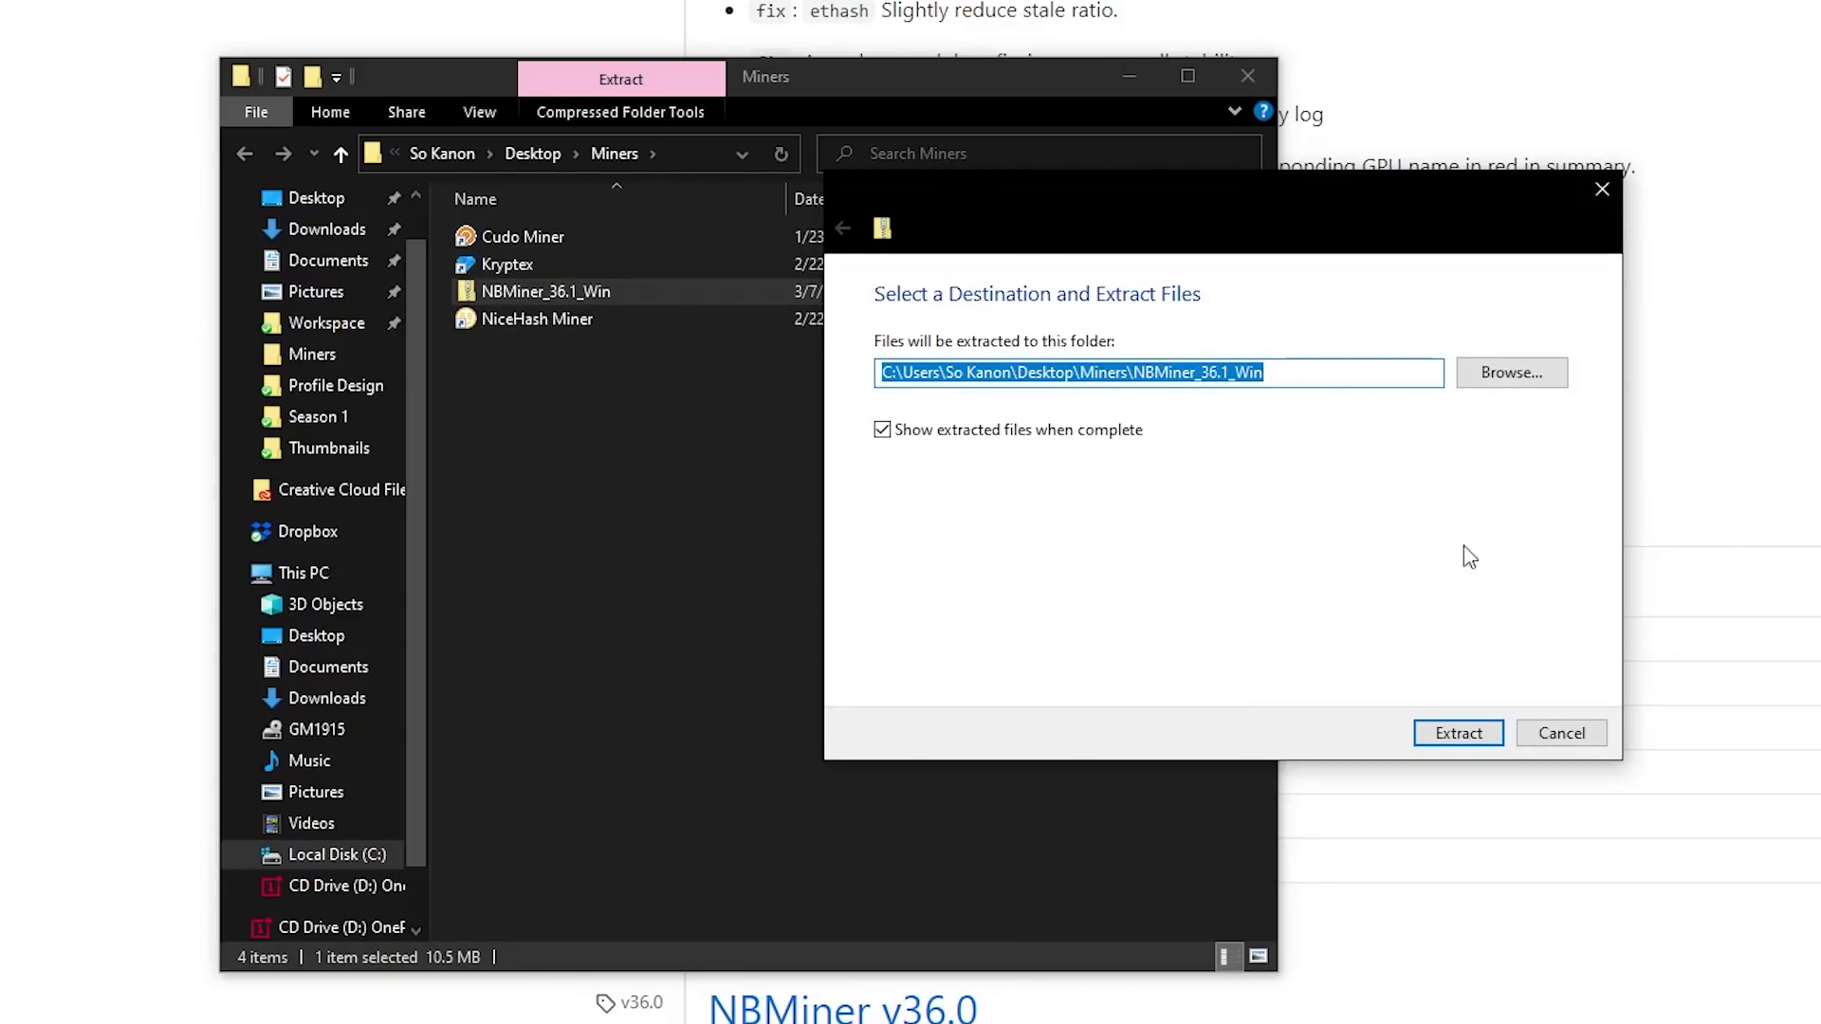
click(1450, 745)
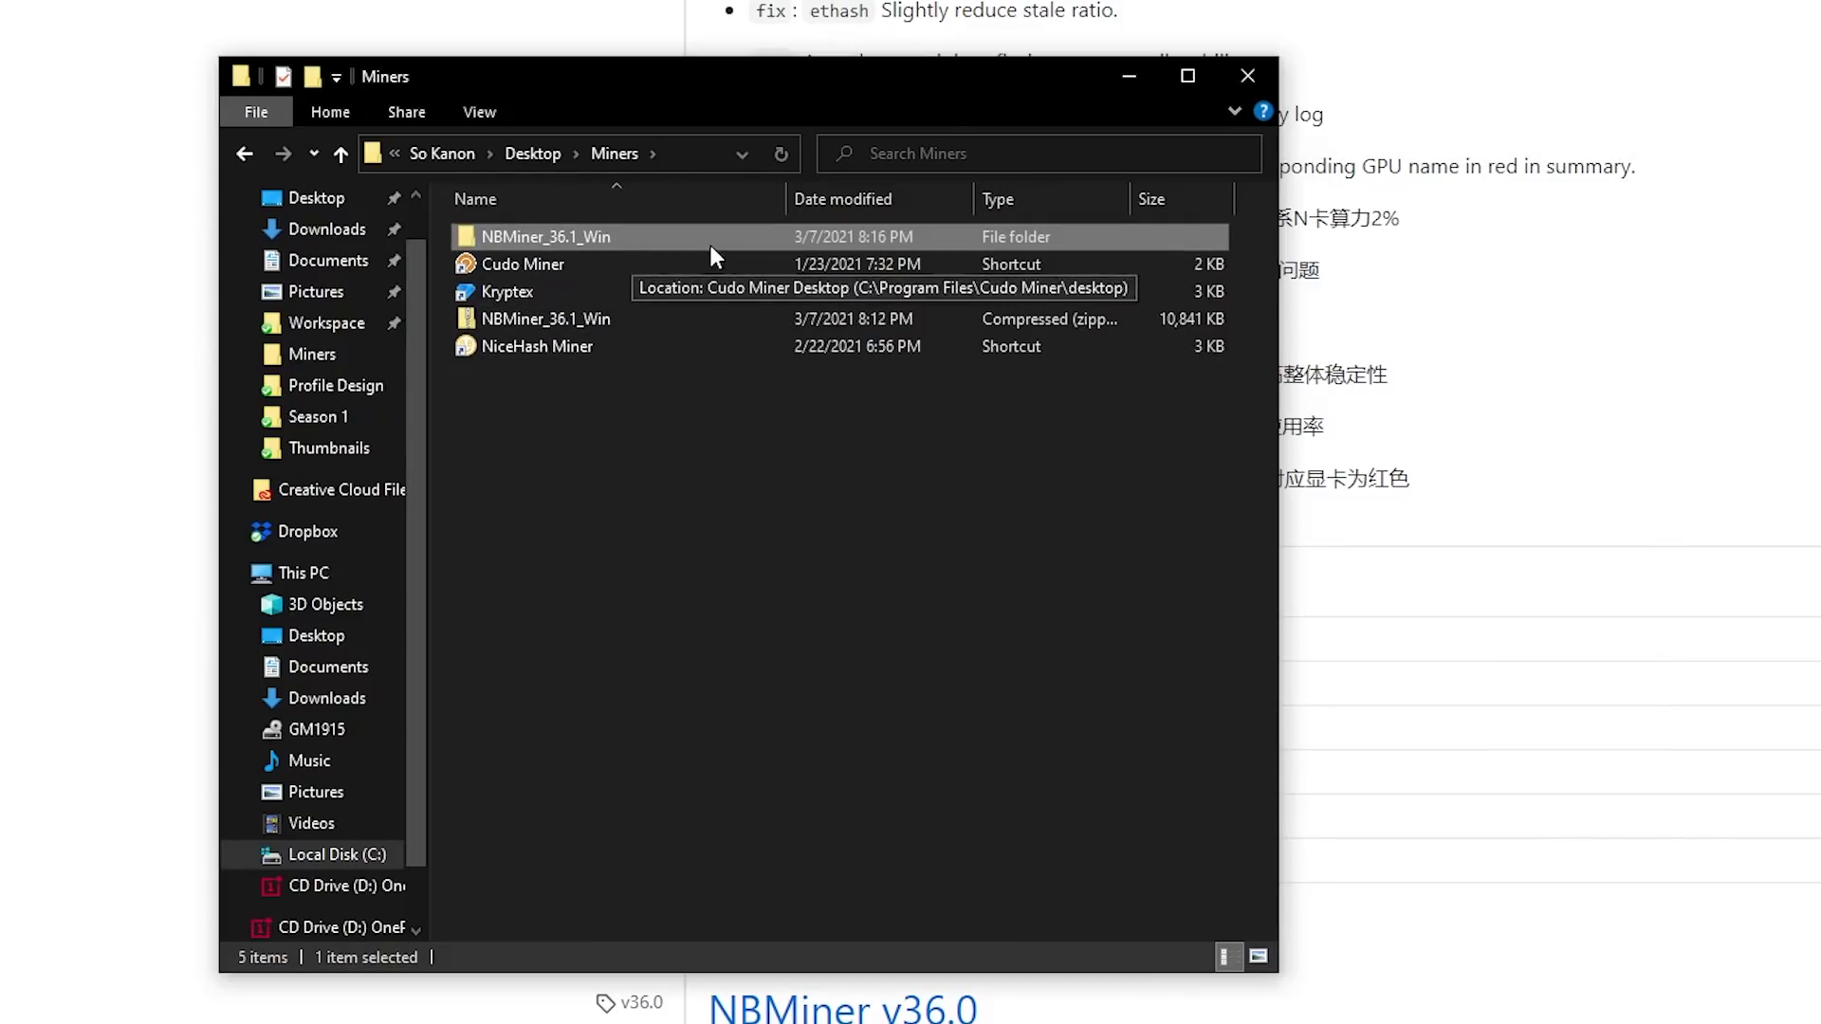
- Move the 19 miner files from the inner NBMiner_Win folder up into NBMiner_36.1_Win, then reopen it
double_click(635, 236)
key(alt+Left)
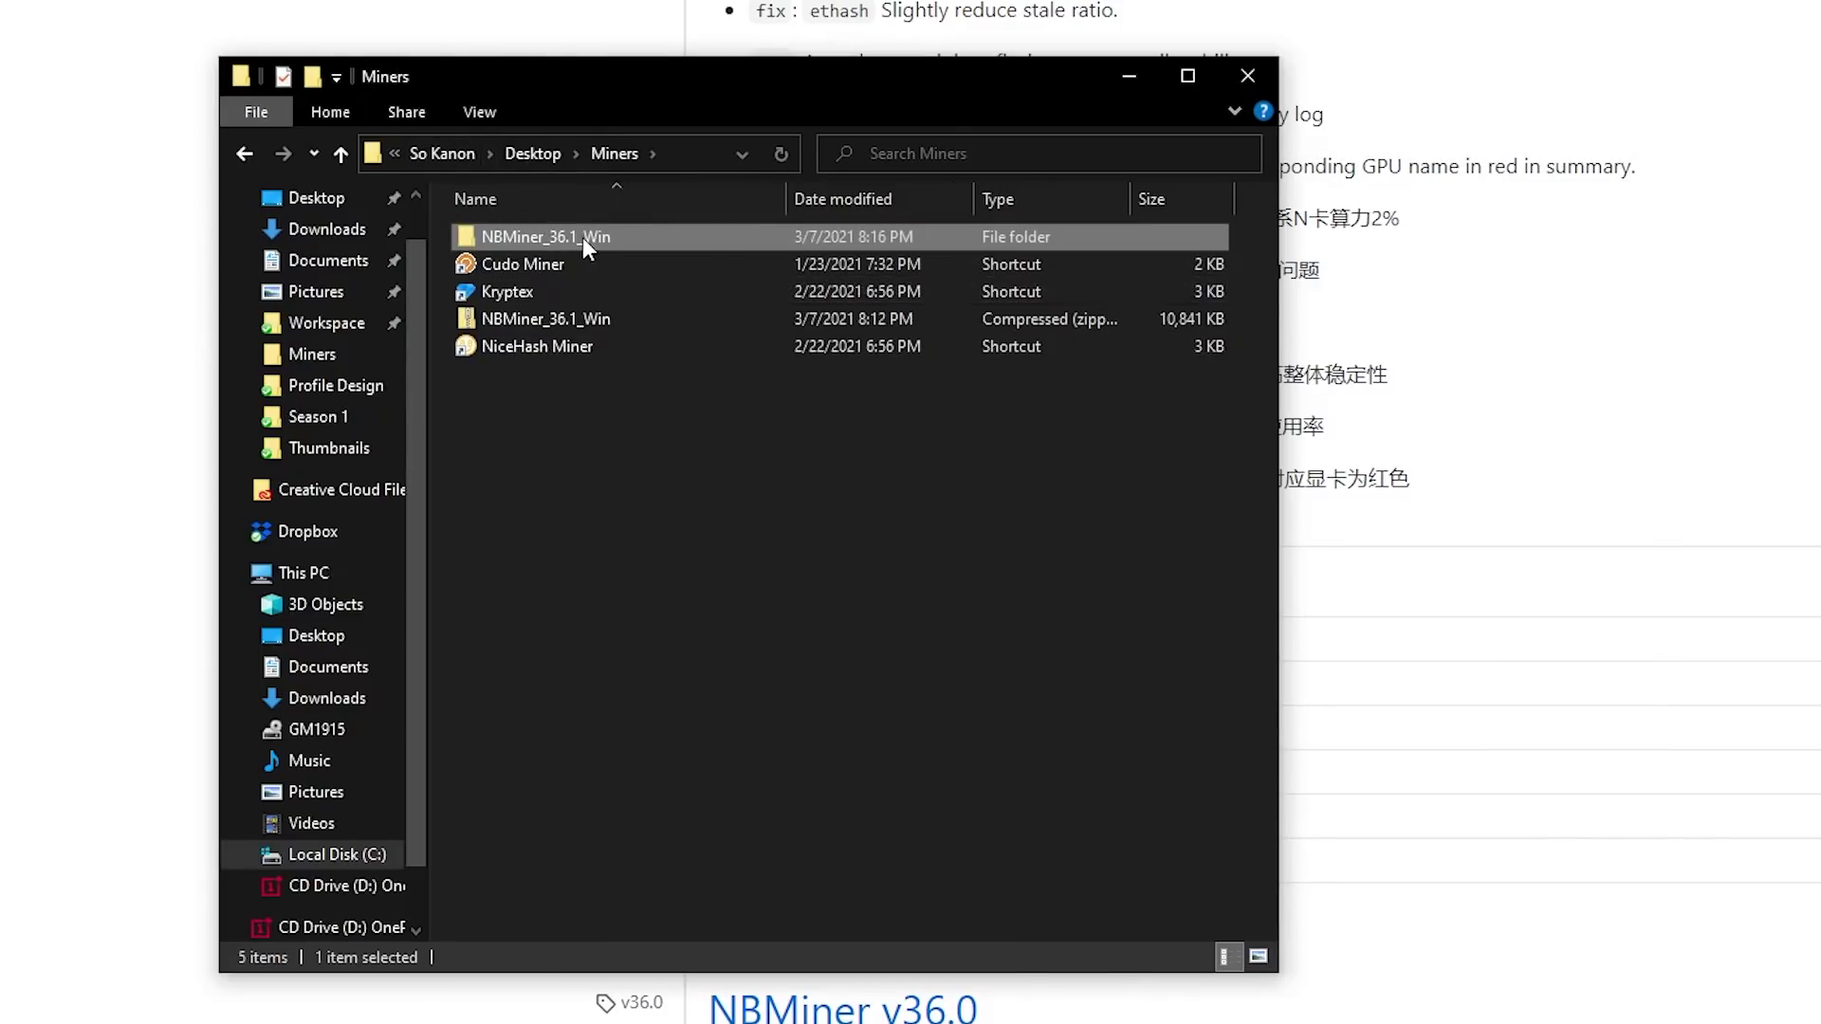
double_click(646, 239)
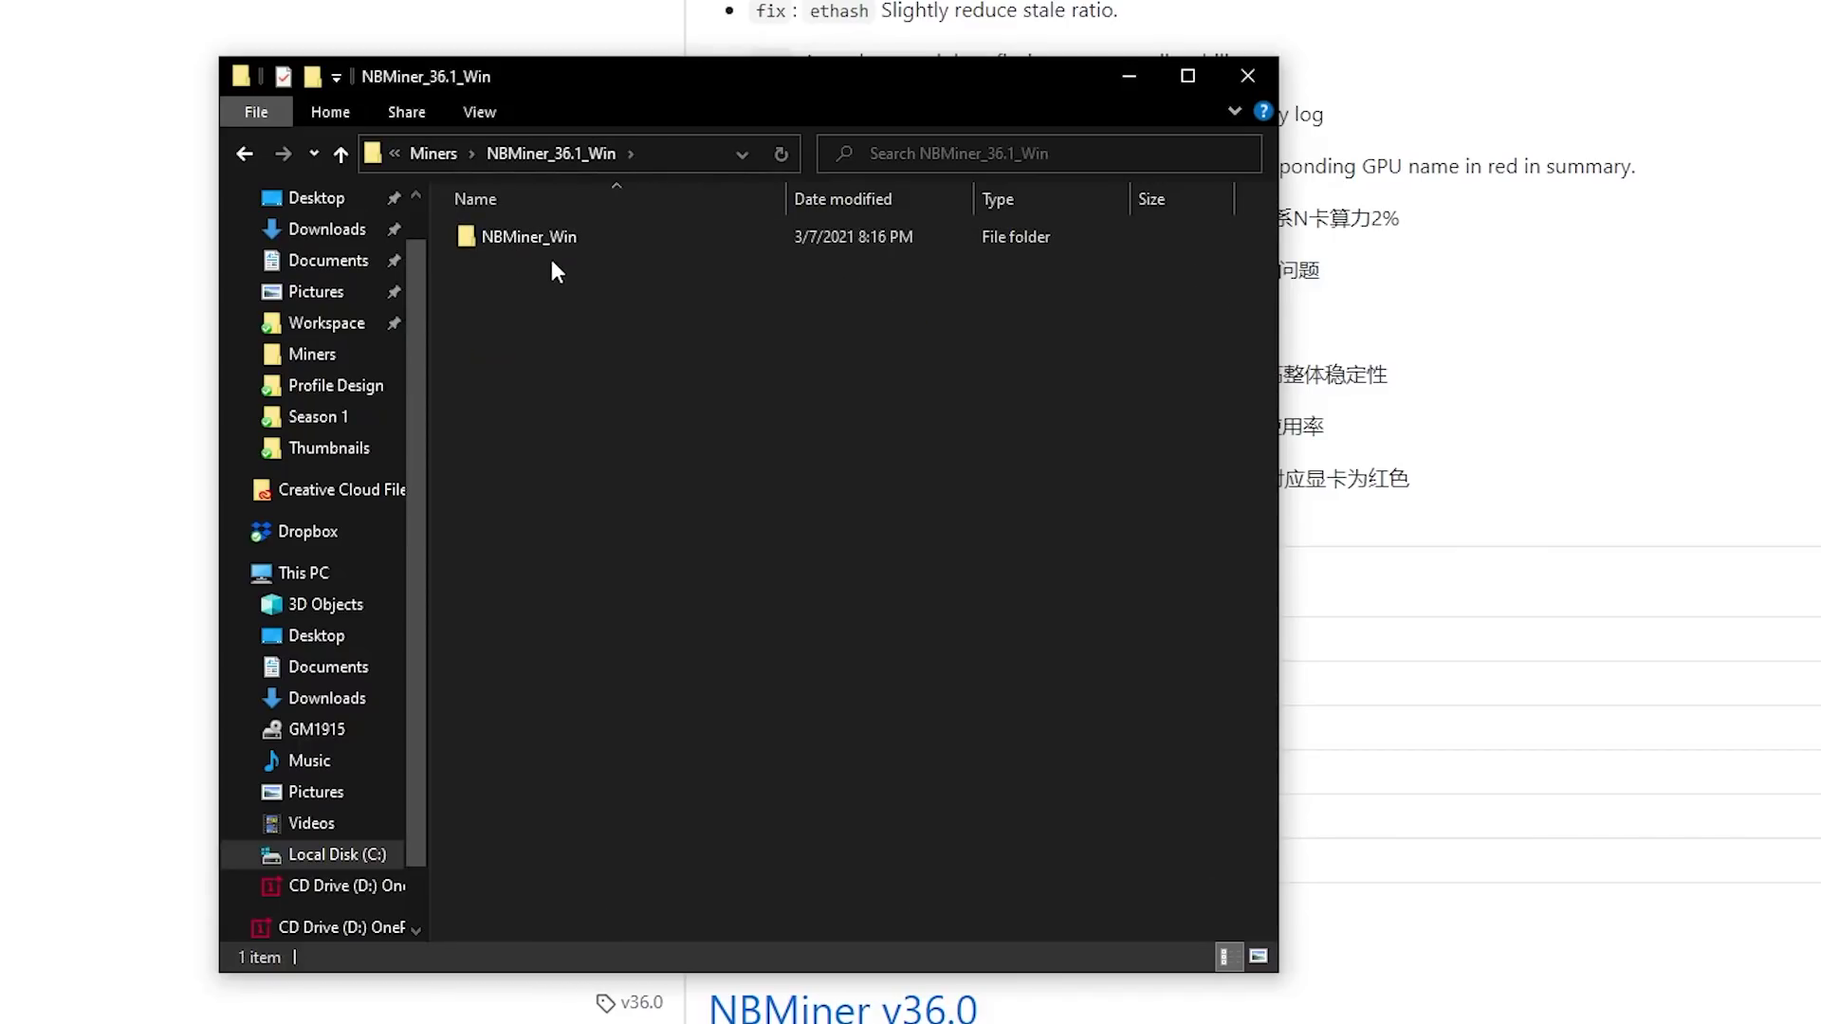
double_click(531, 236)
drag(975, 833, 497, 209)
drag(660, 234, 481, 151)
click(481, 151)
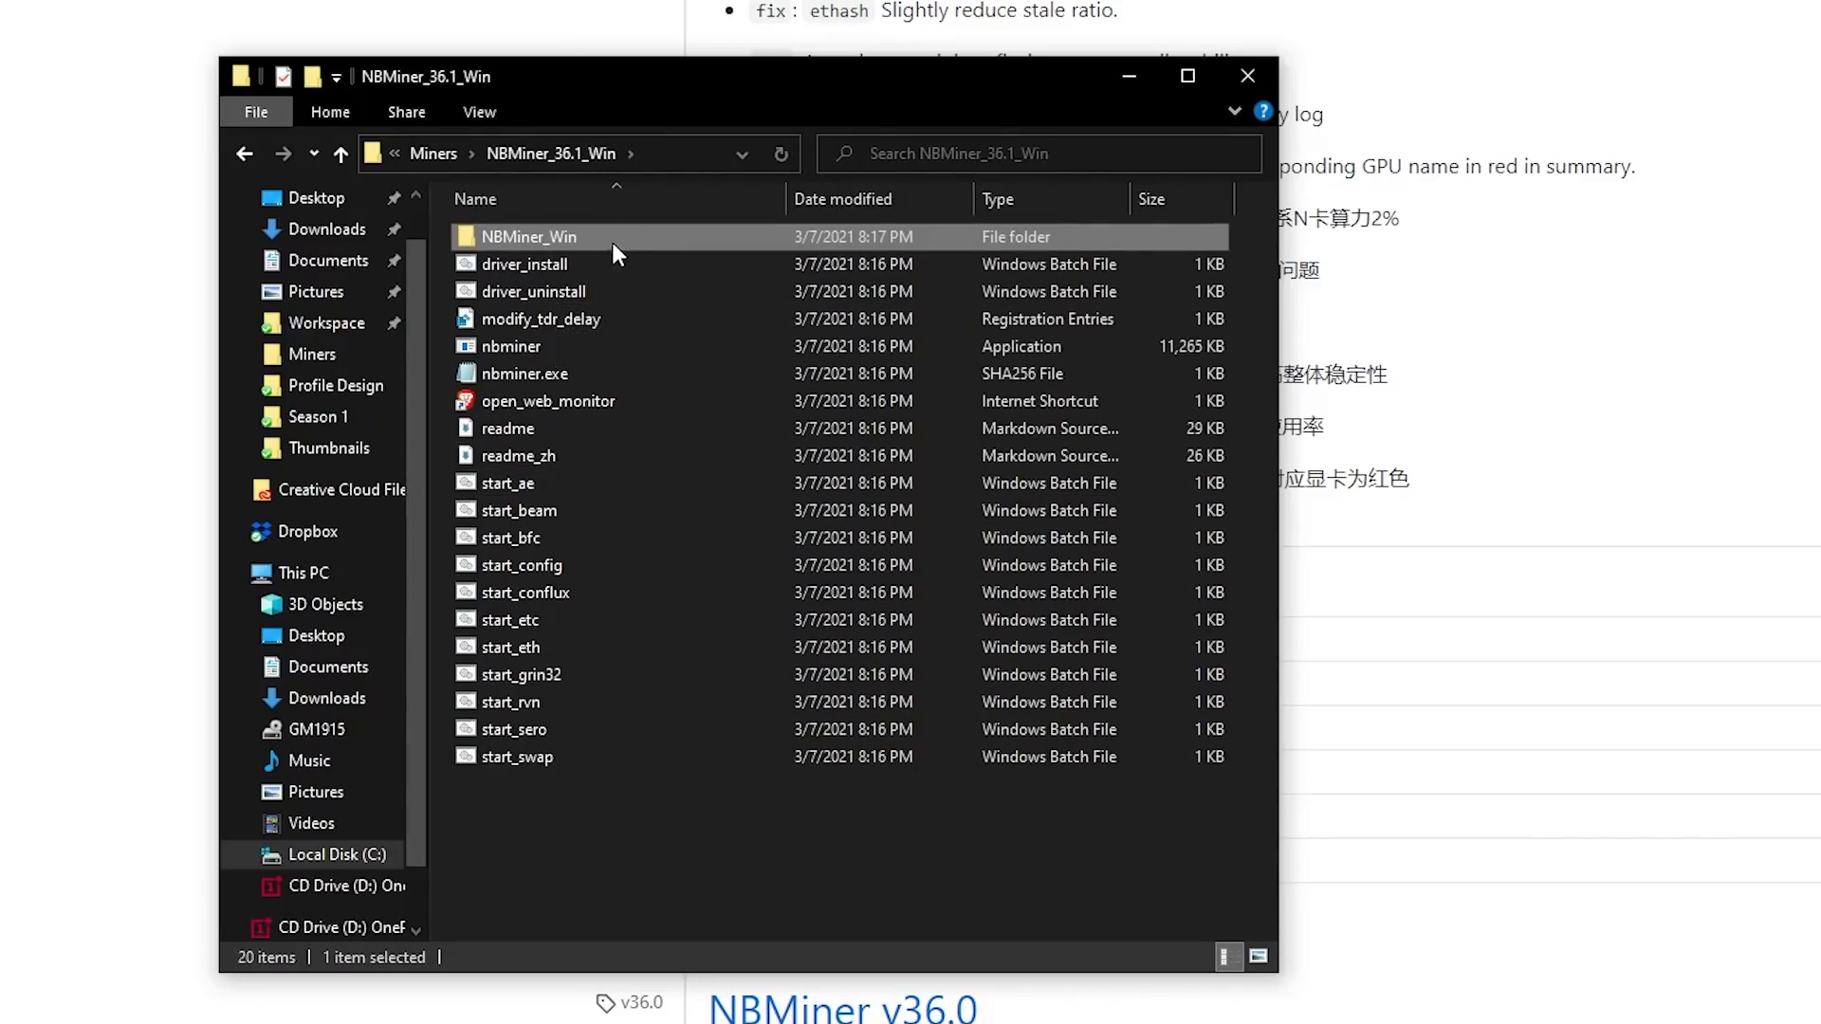
key(alt+Up)
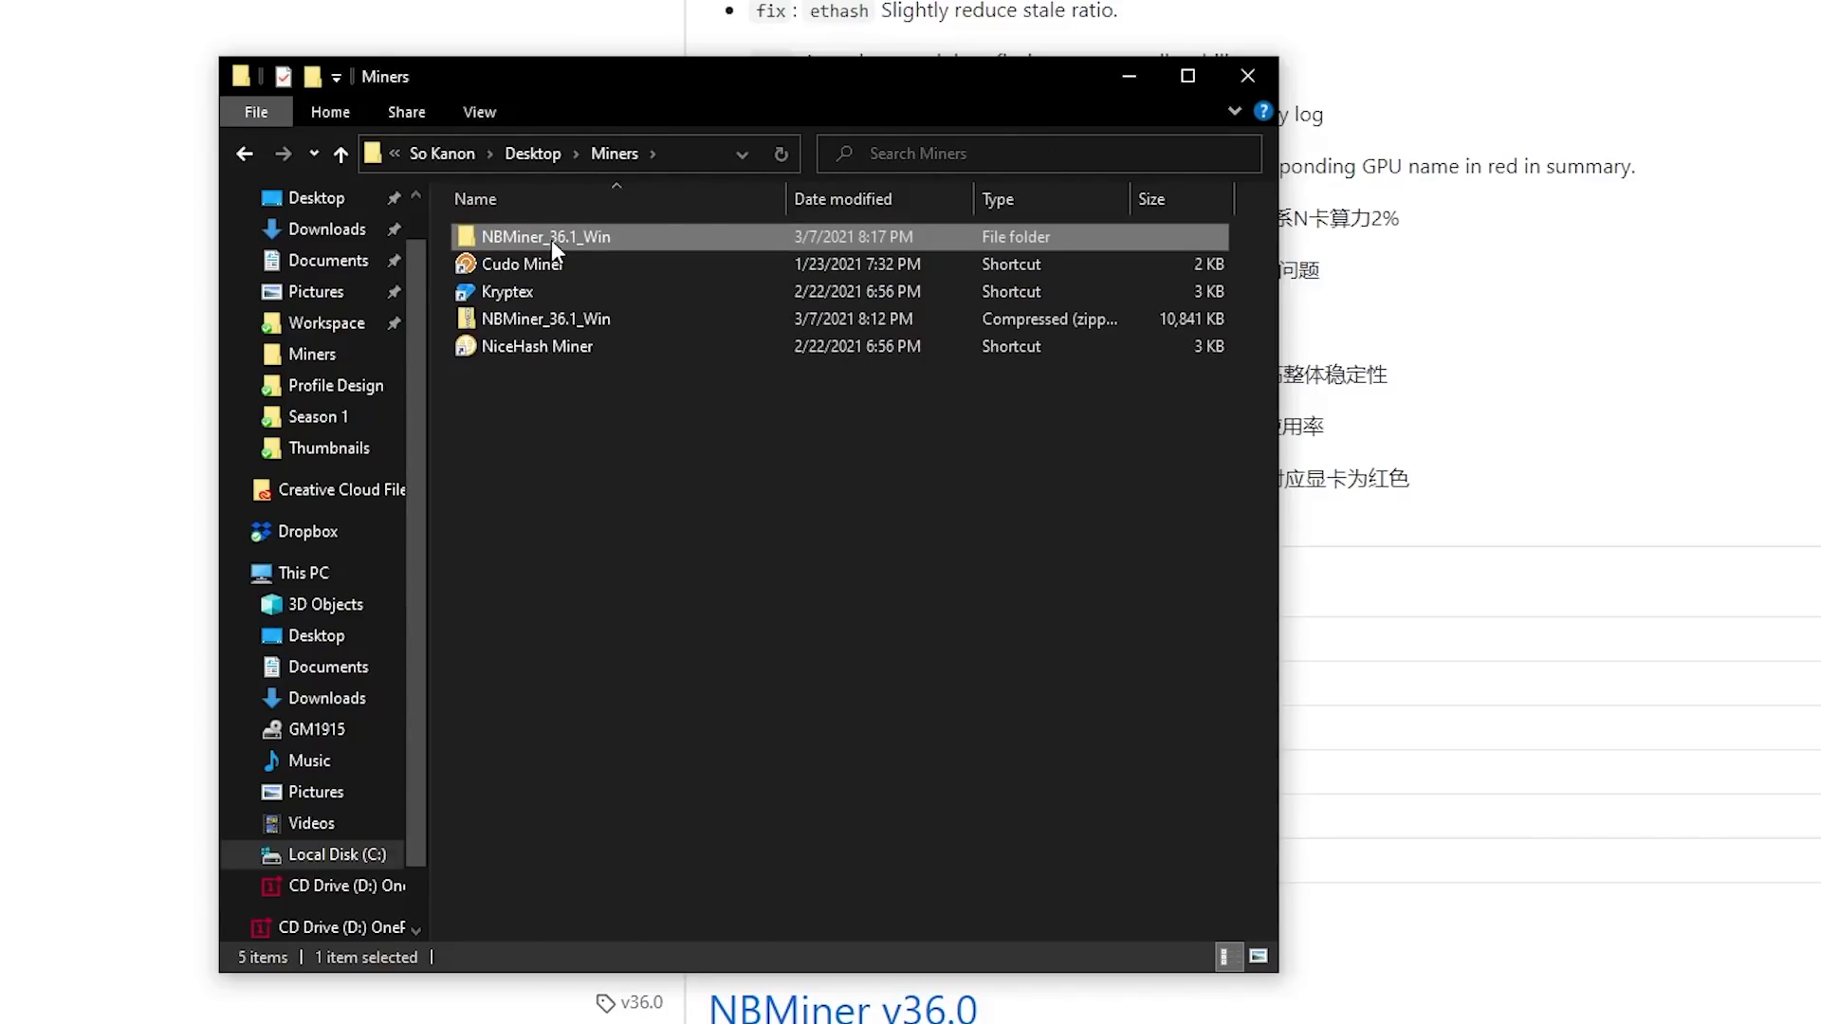
double_click(548, 236)
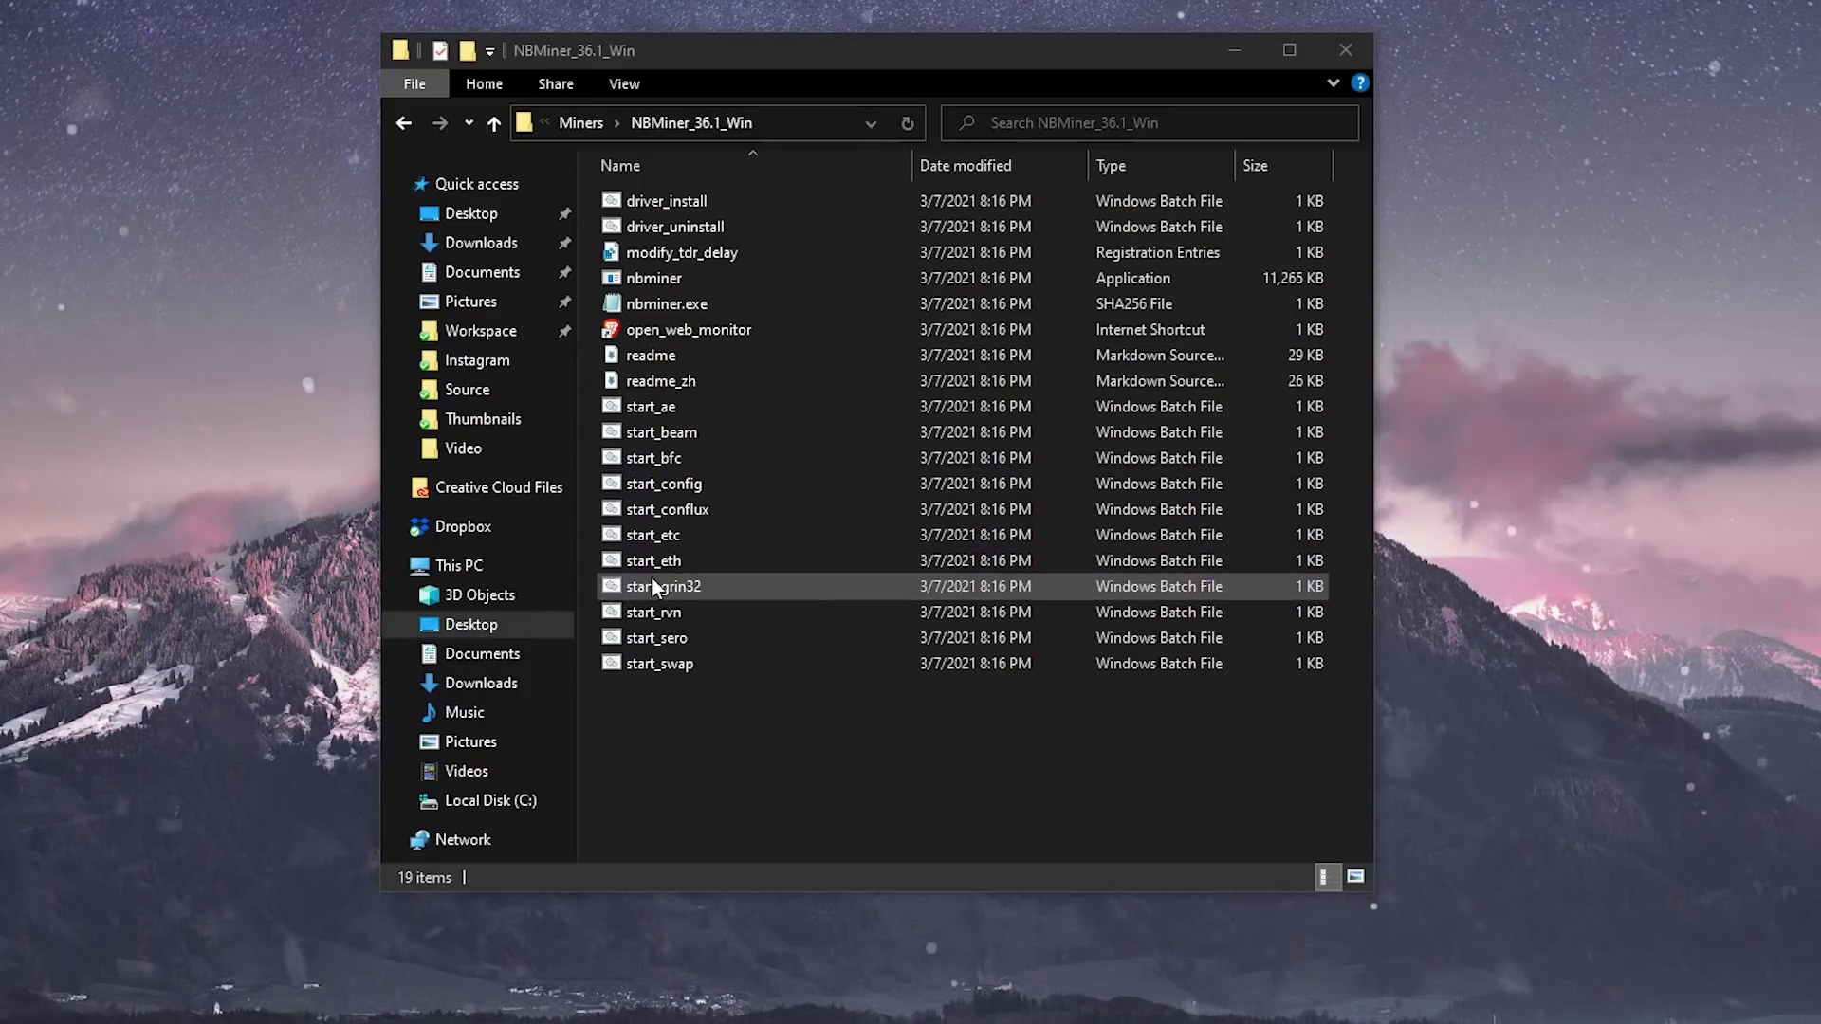
- Edit start_eth.bat in Notepad past the SmartScreen warning and view its ethash pool command
click(670, 537)
click(678, 561)
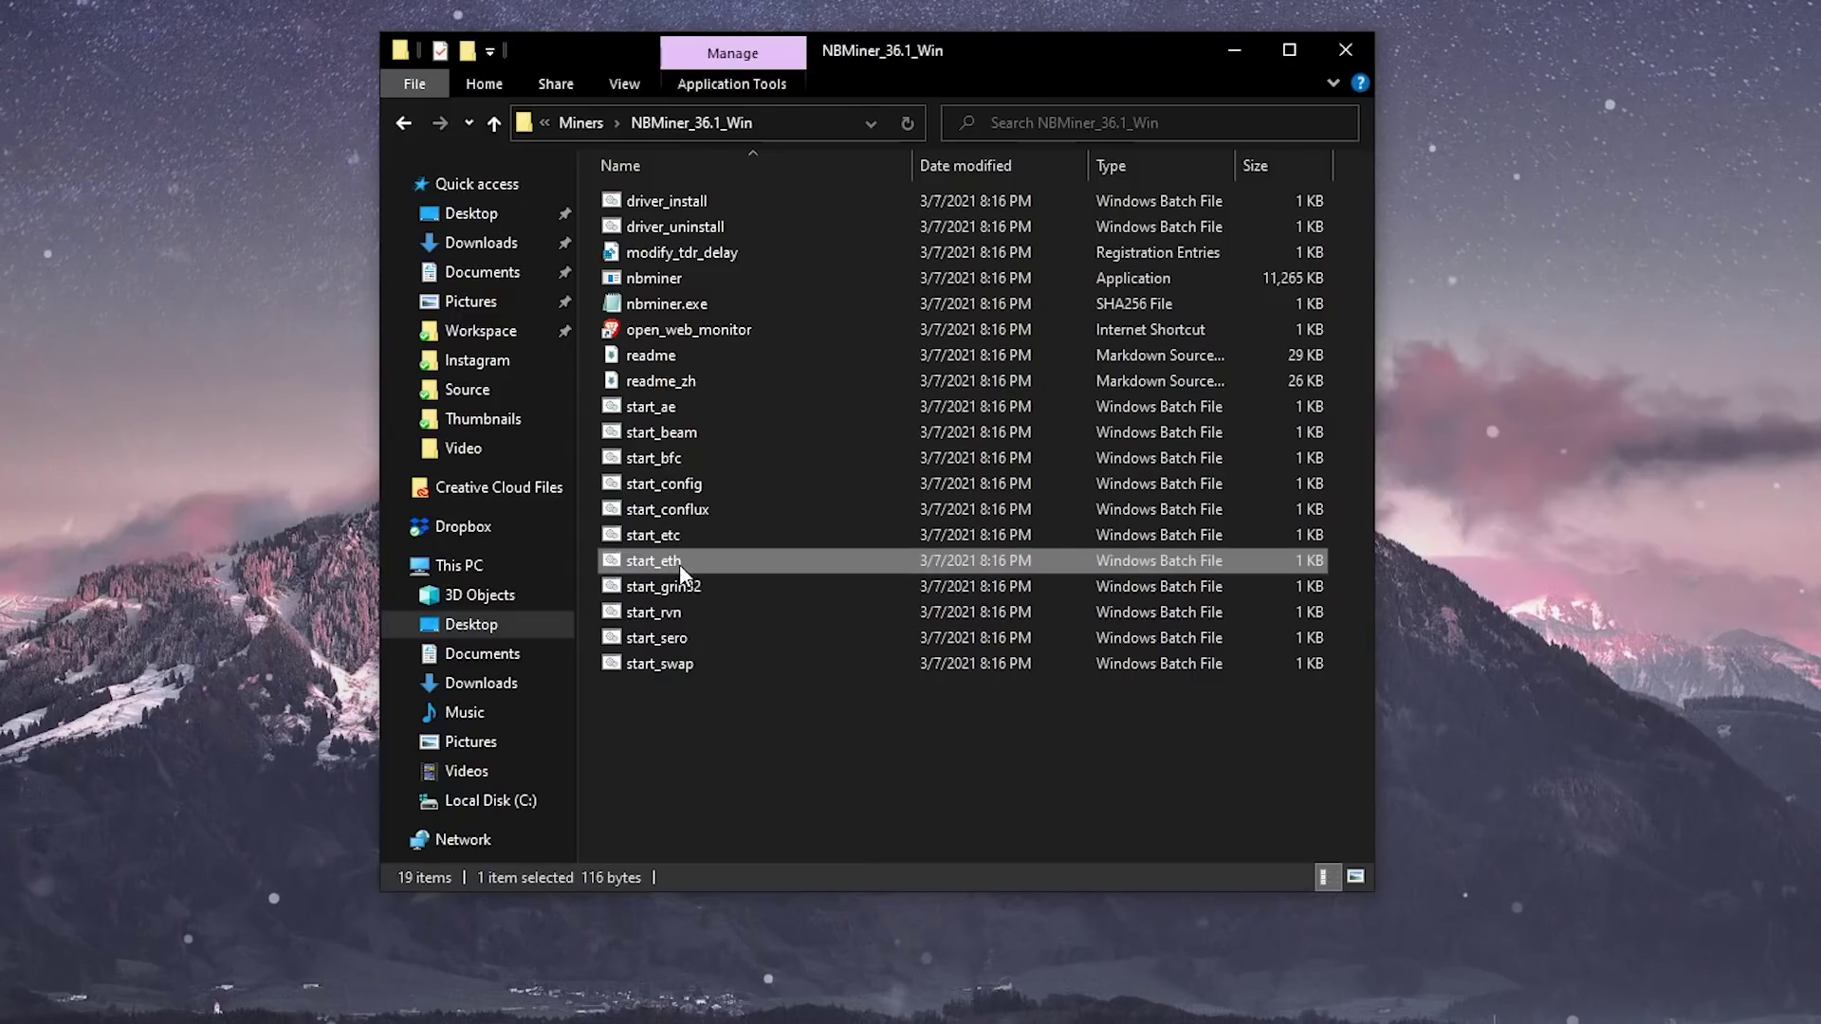
click(764, 751)
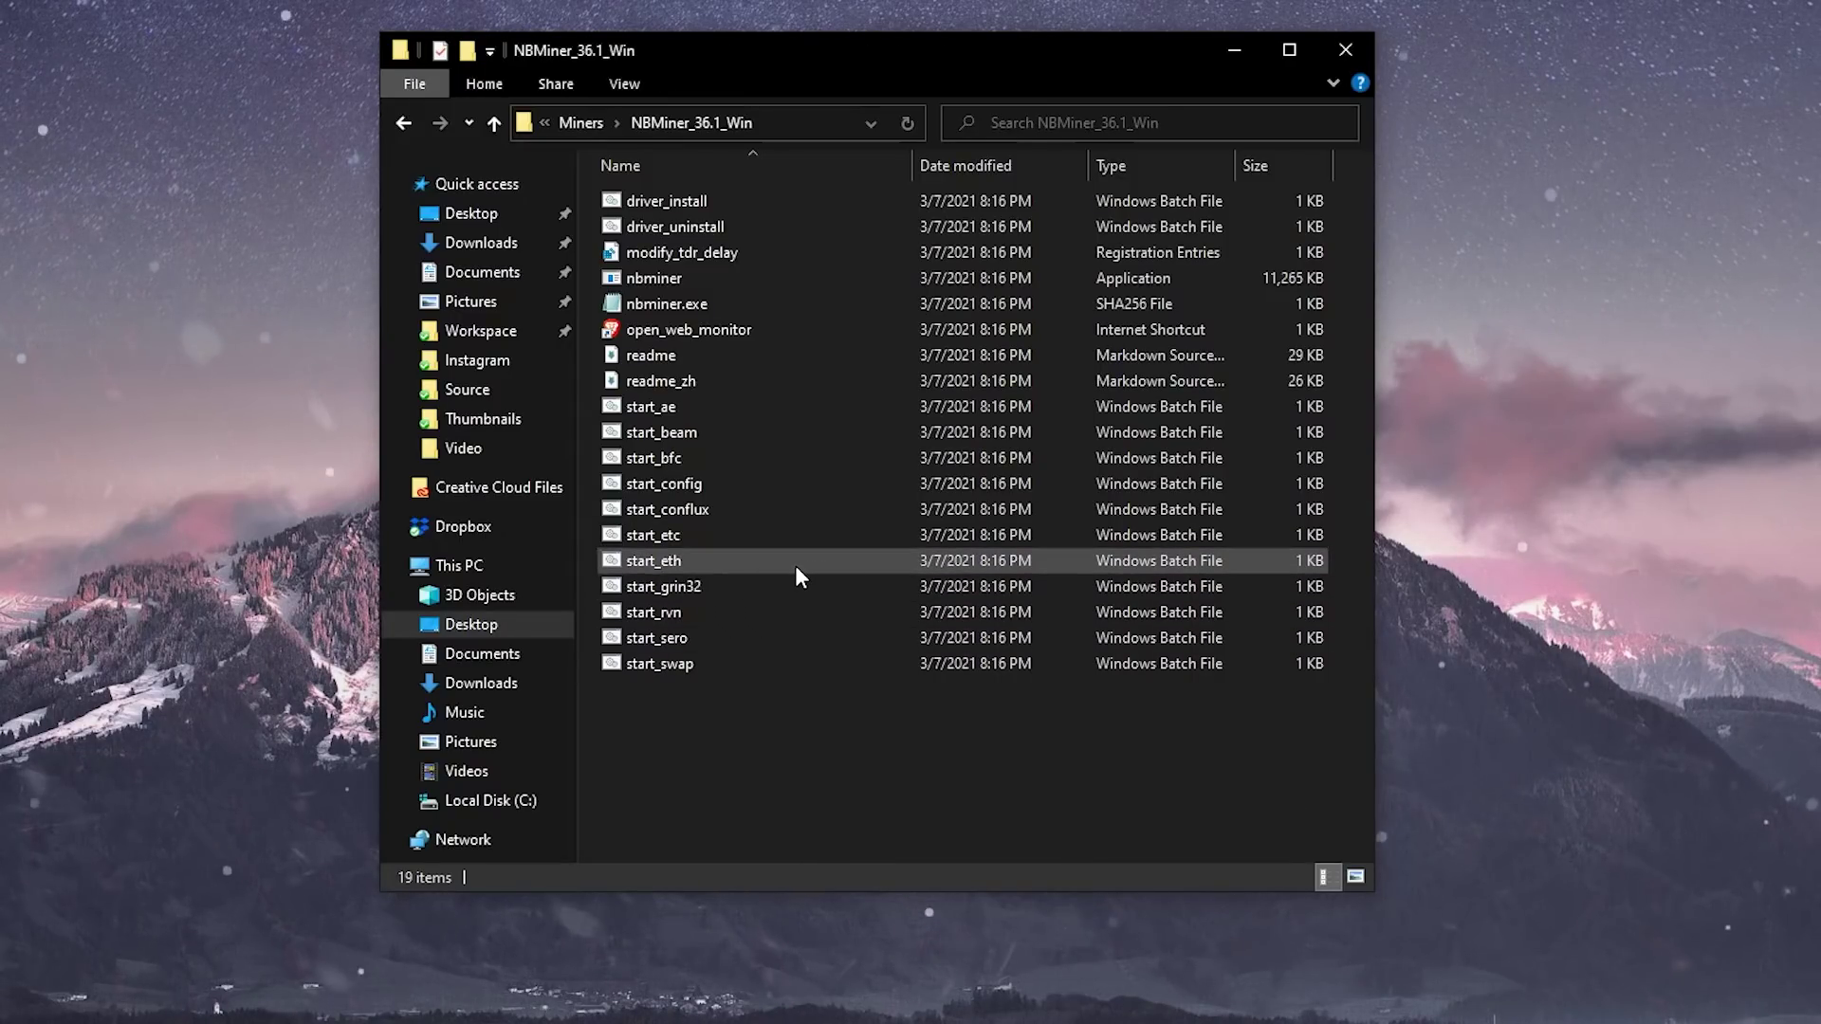
right_click(703, 560)
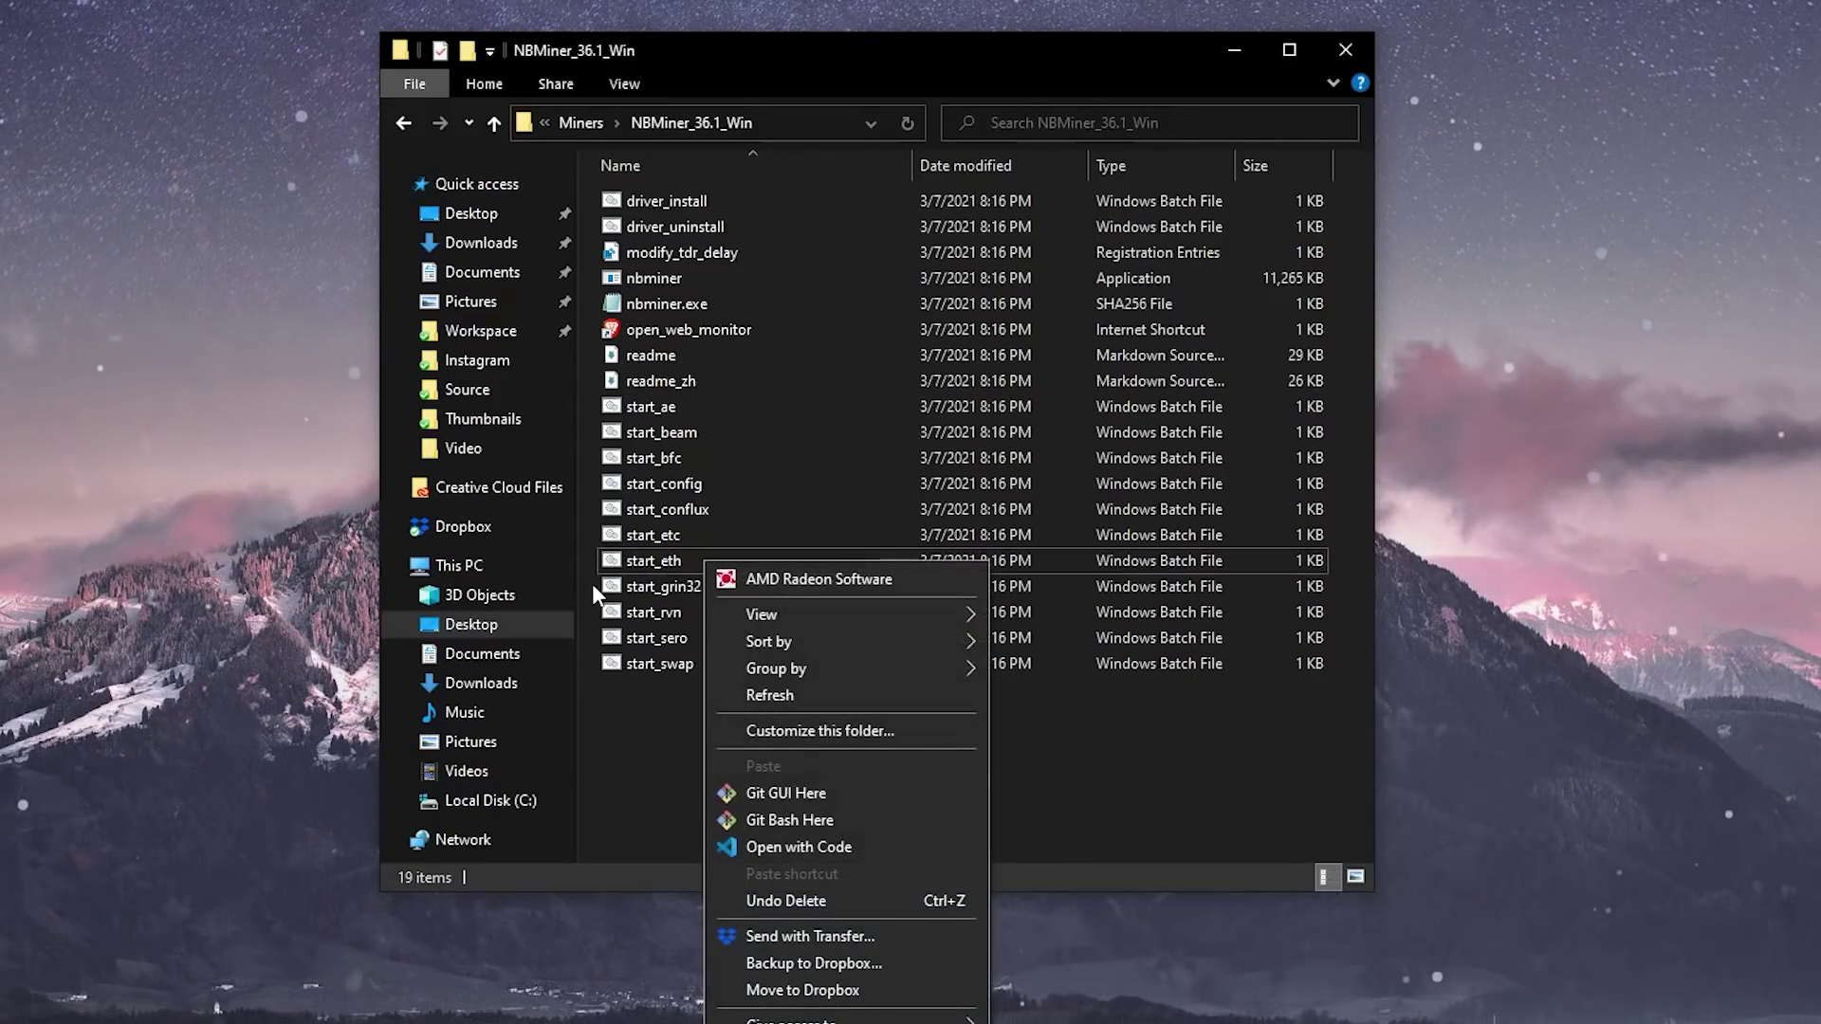
click(664, 566)
right_click(674, 561)
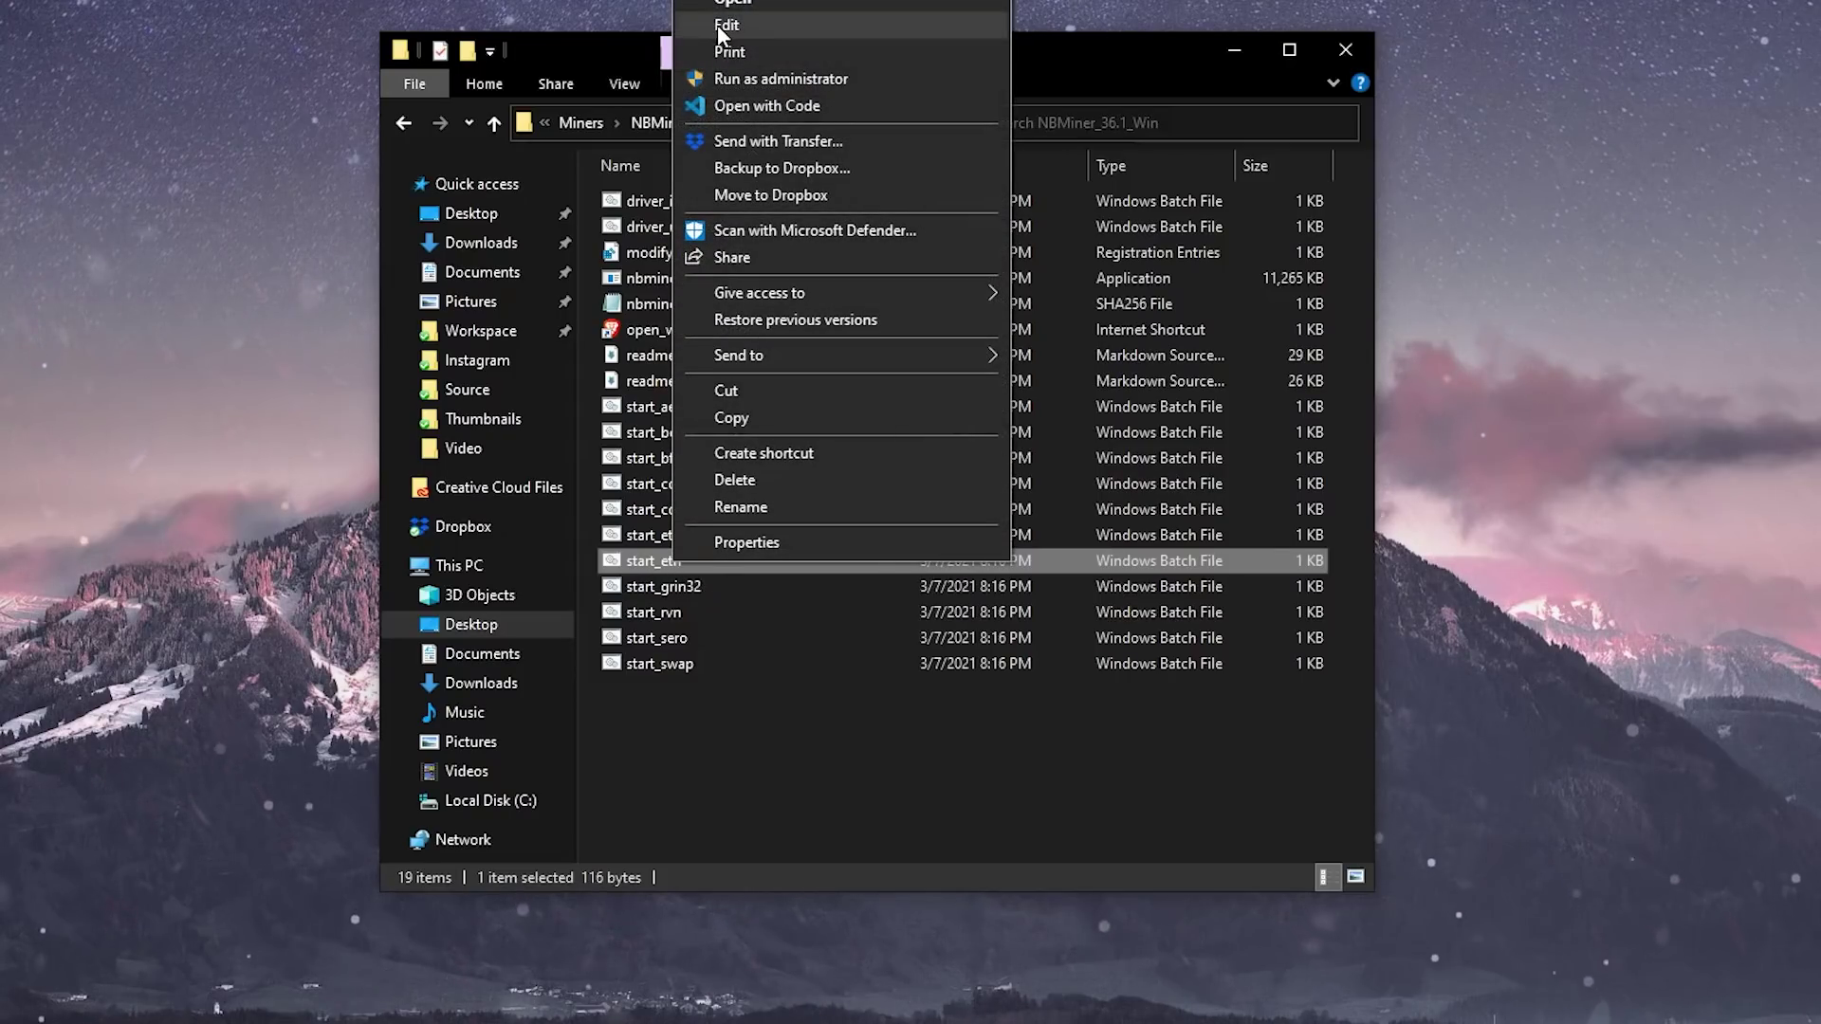
click(901, 24)
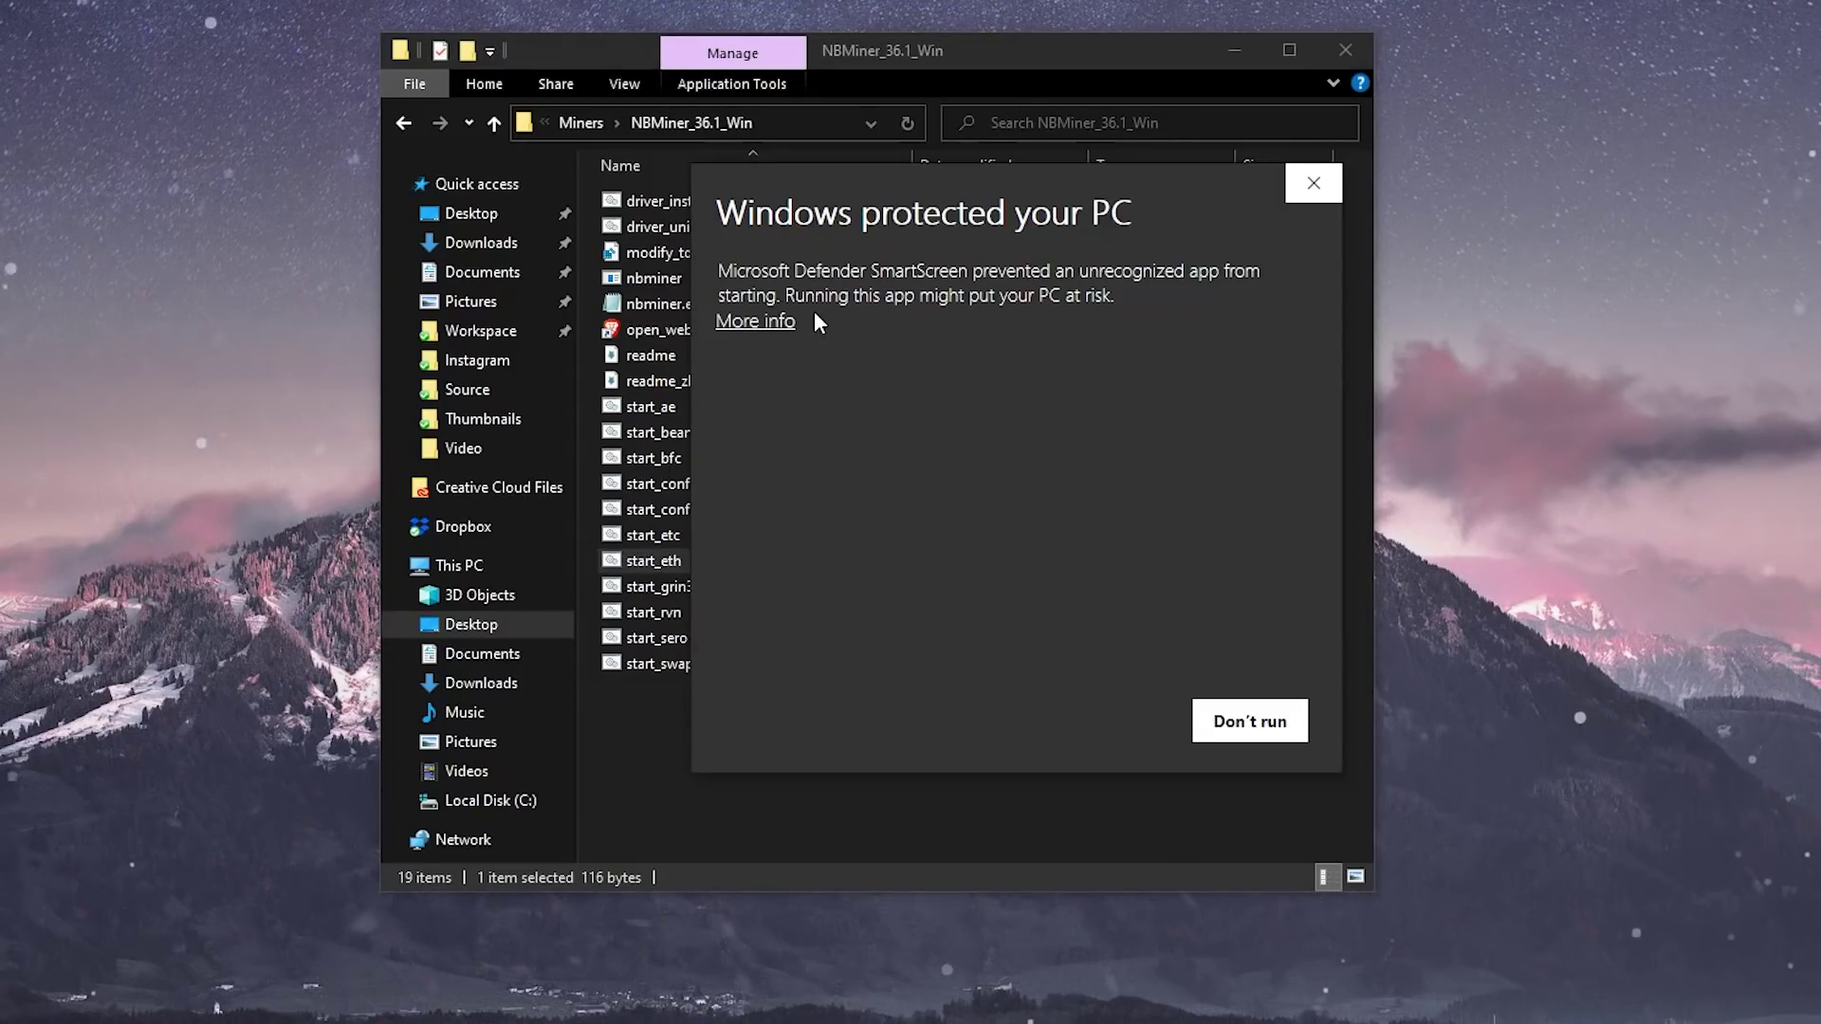
click(764, 323)
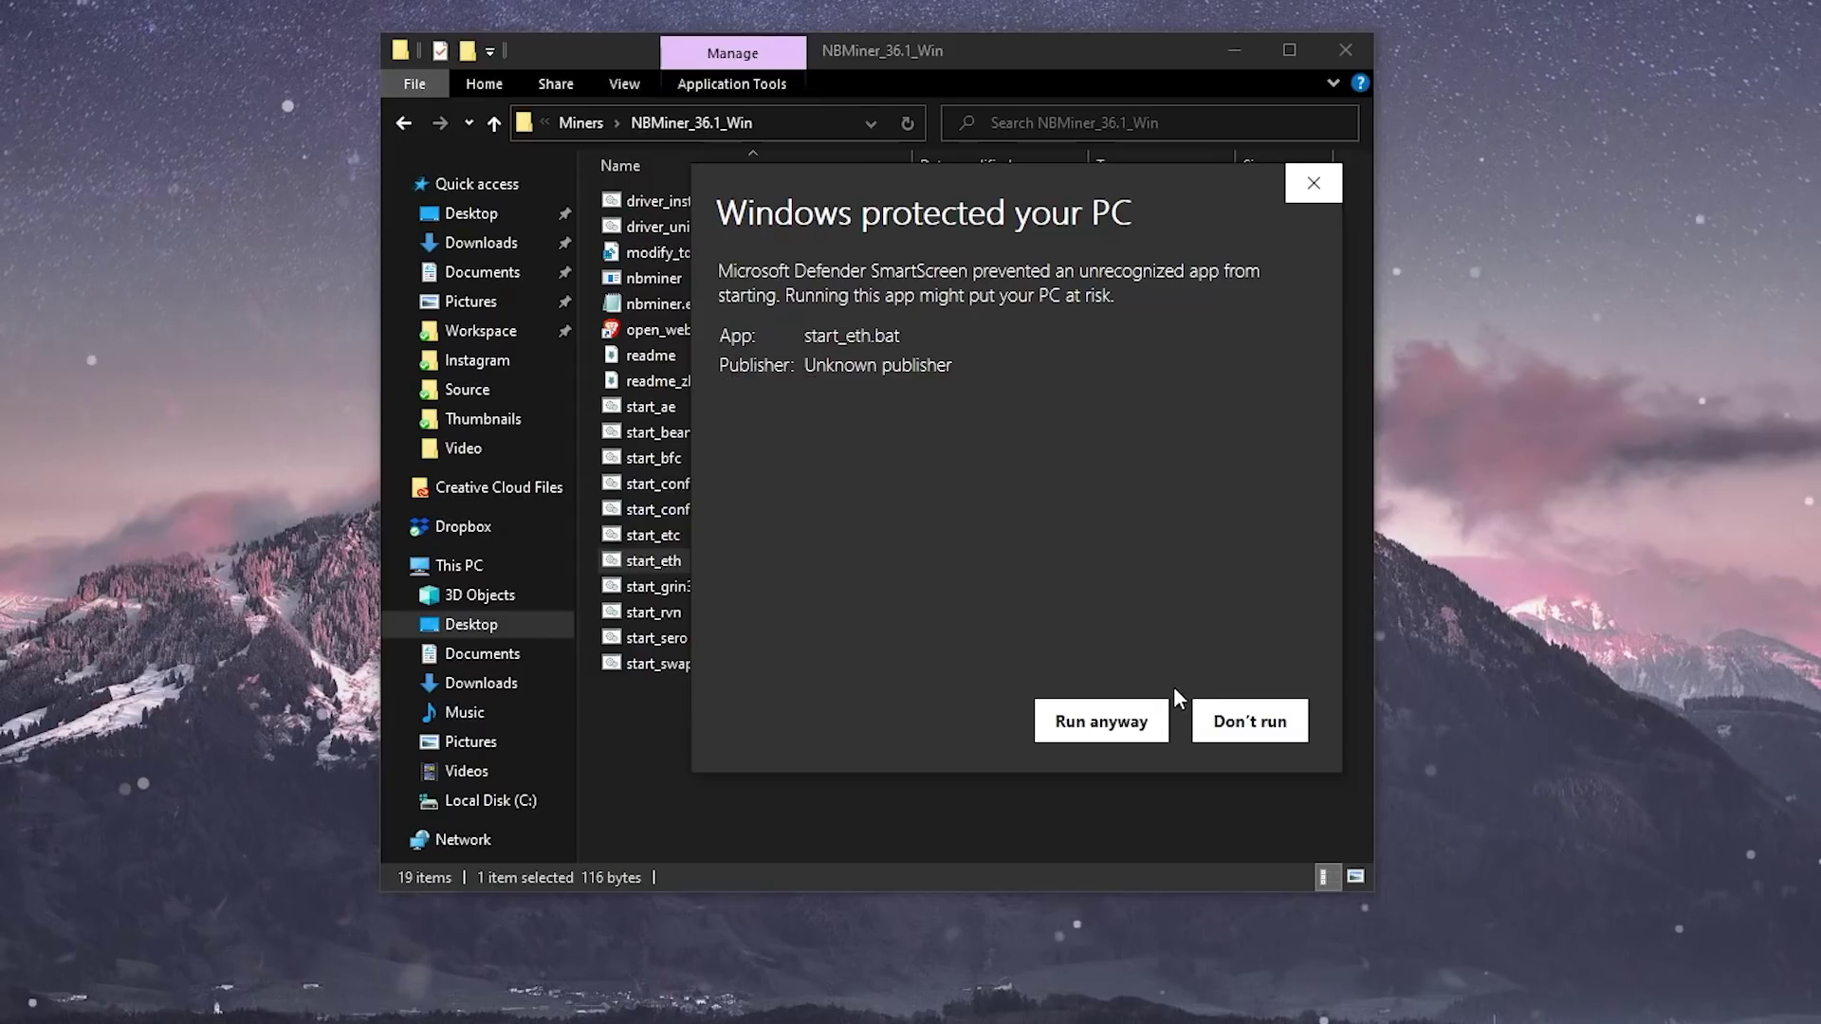
click(1098, 720)
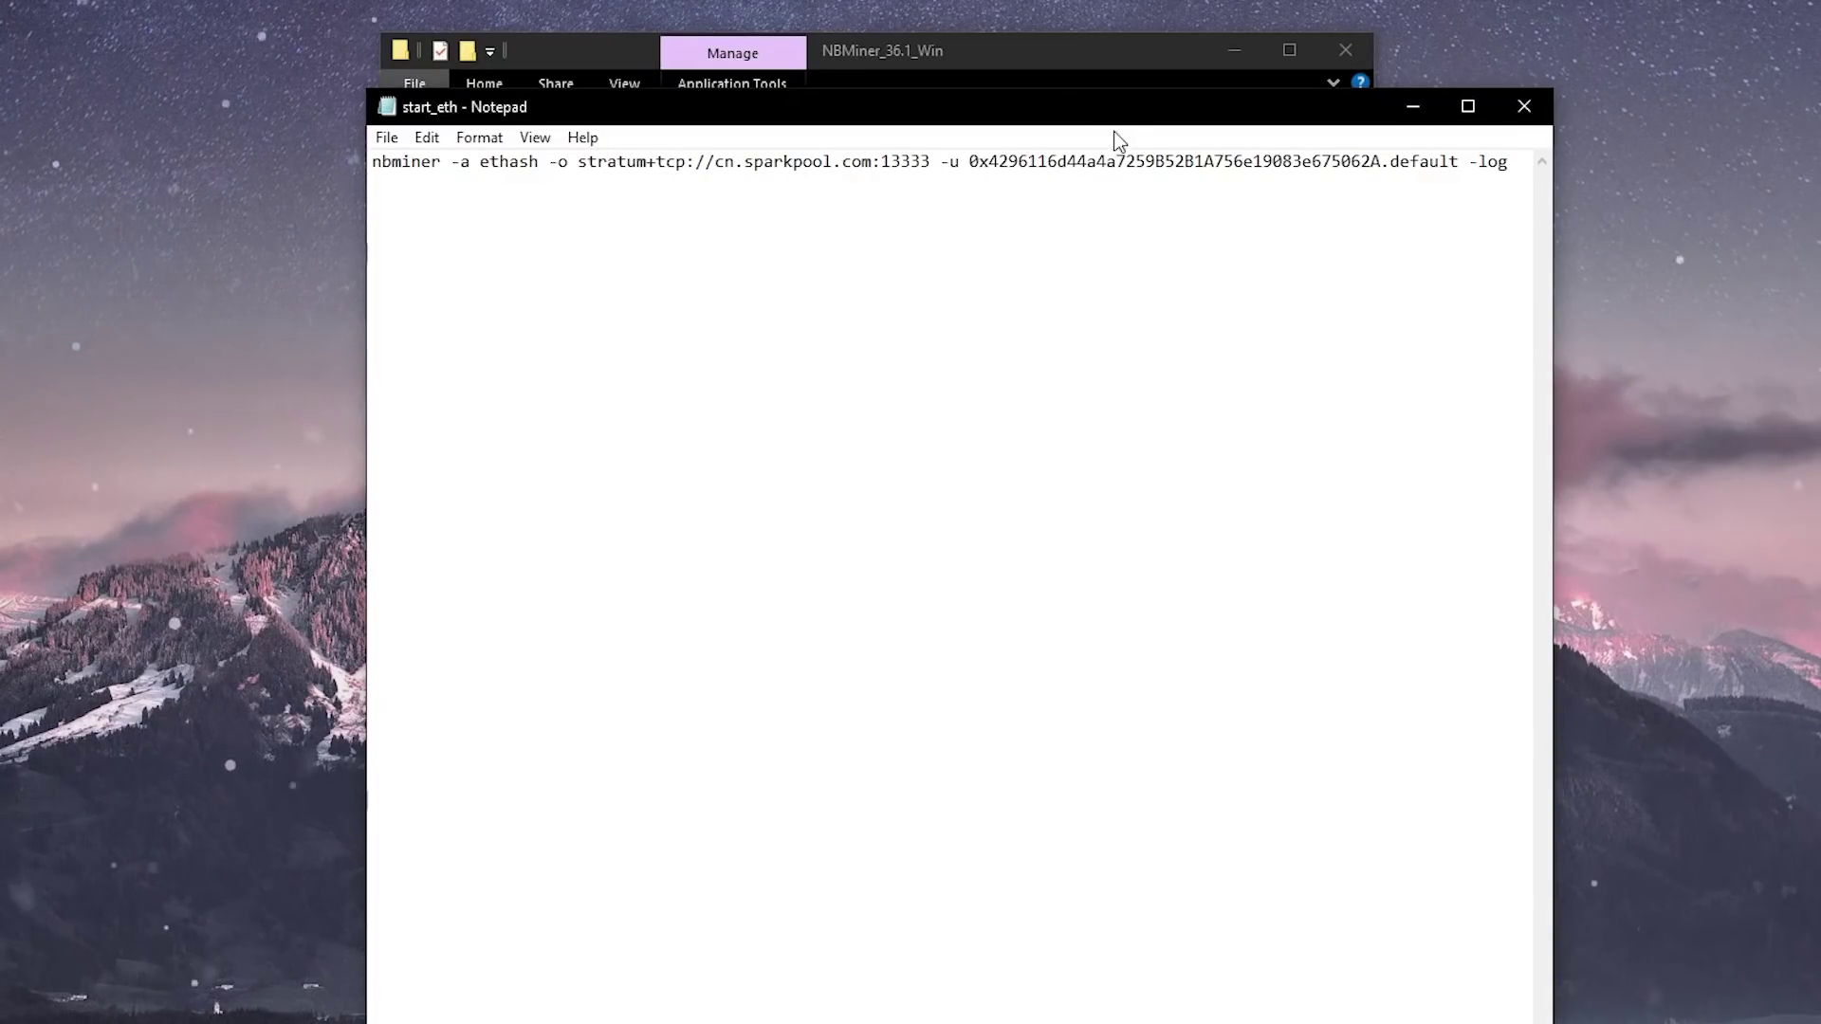
drag(1110, 107, 949, 206)
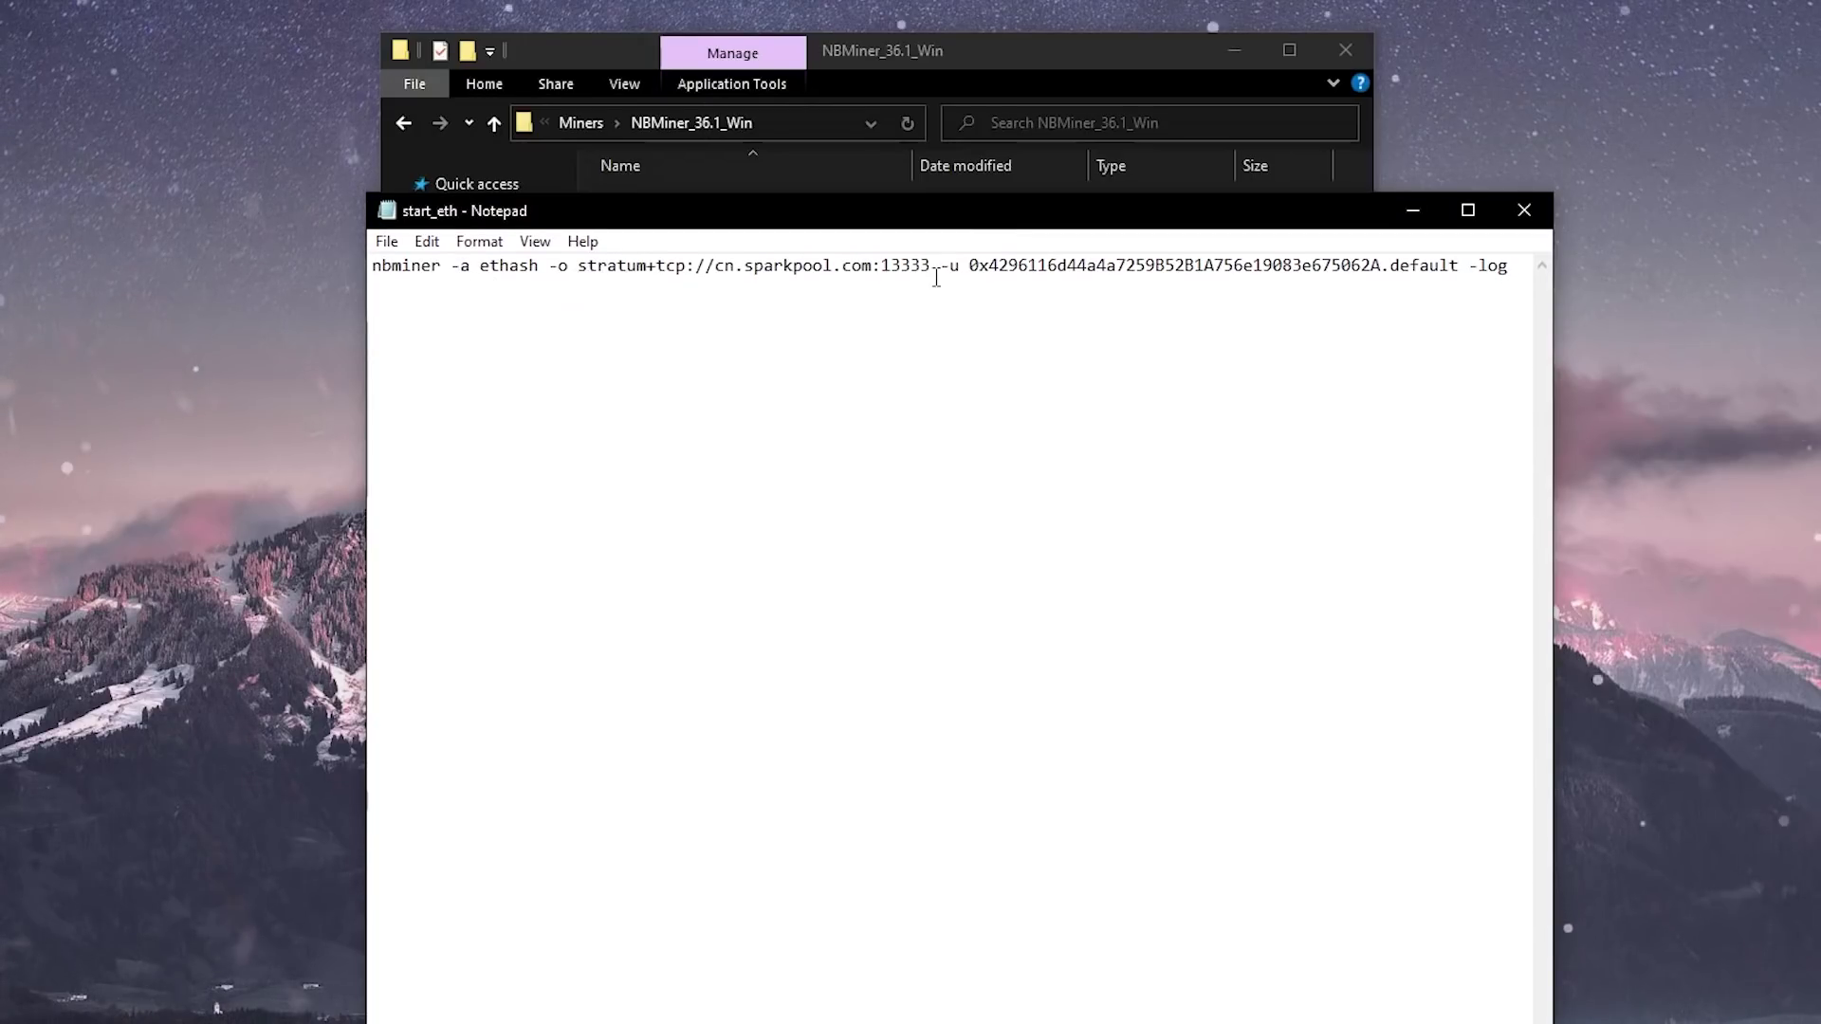
drag(970, 267, 1294, 268)
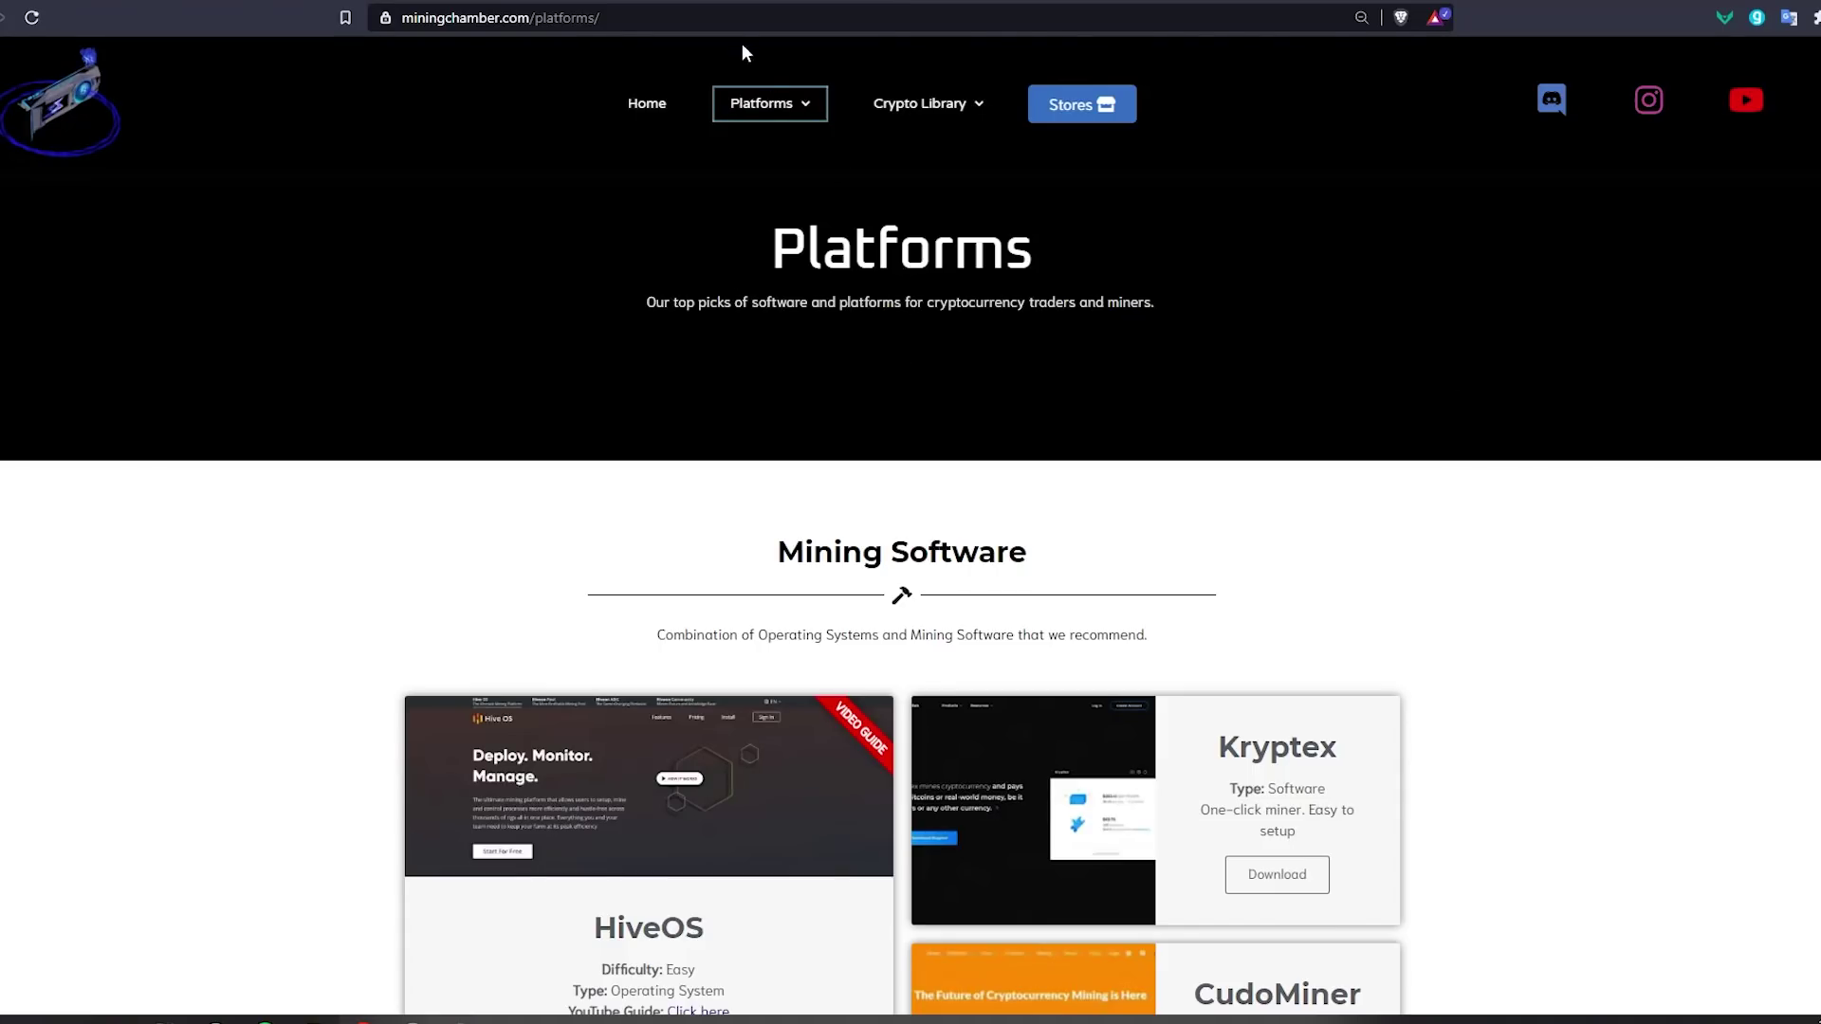
- Scroll miningchamber.com's Platforms page down to the Wallets list and back up
drag(603, 17, 535, 17)
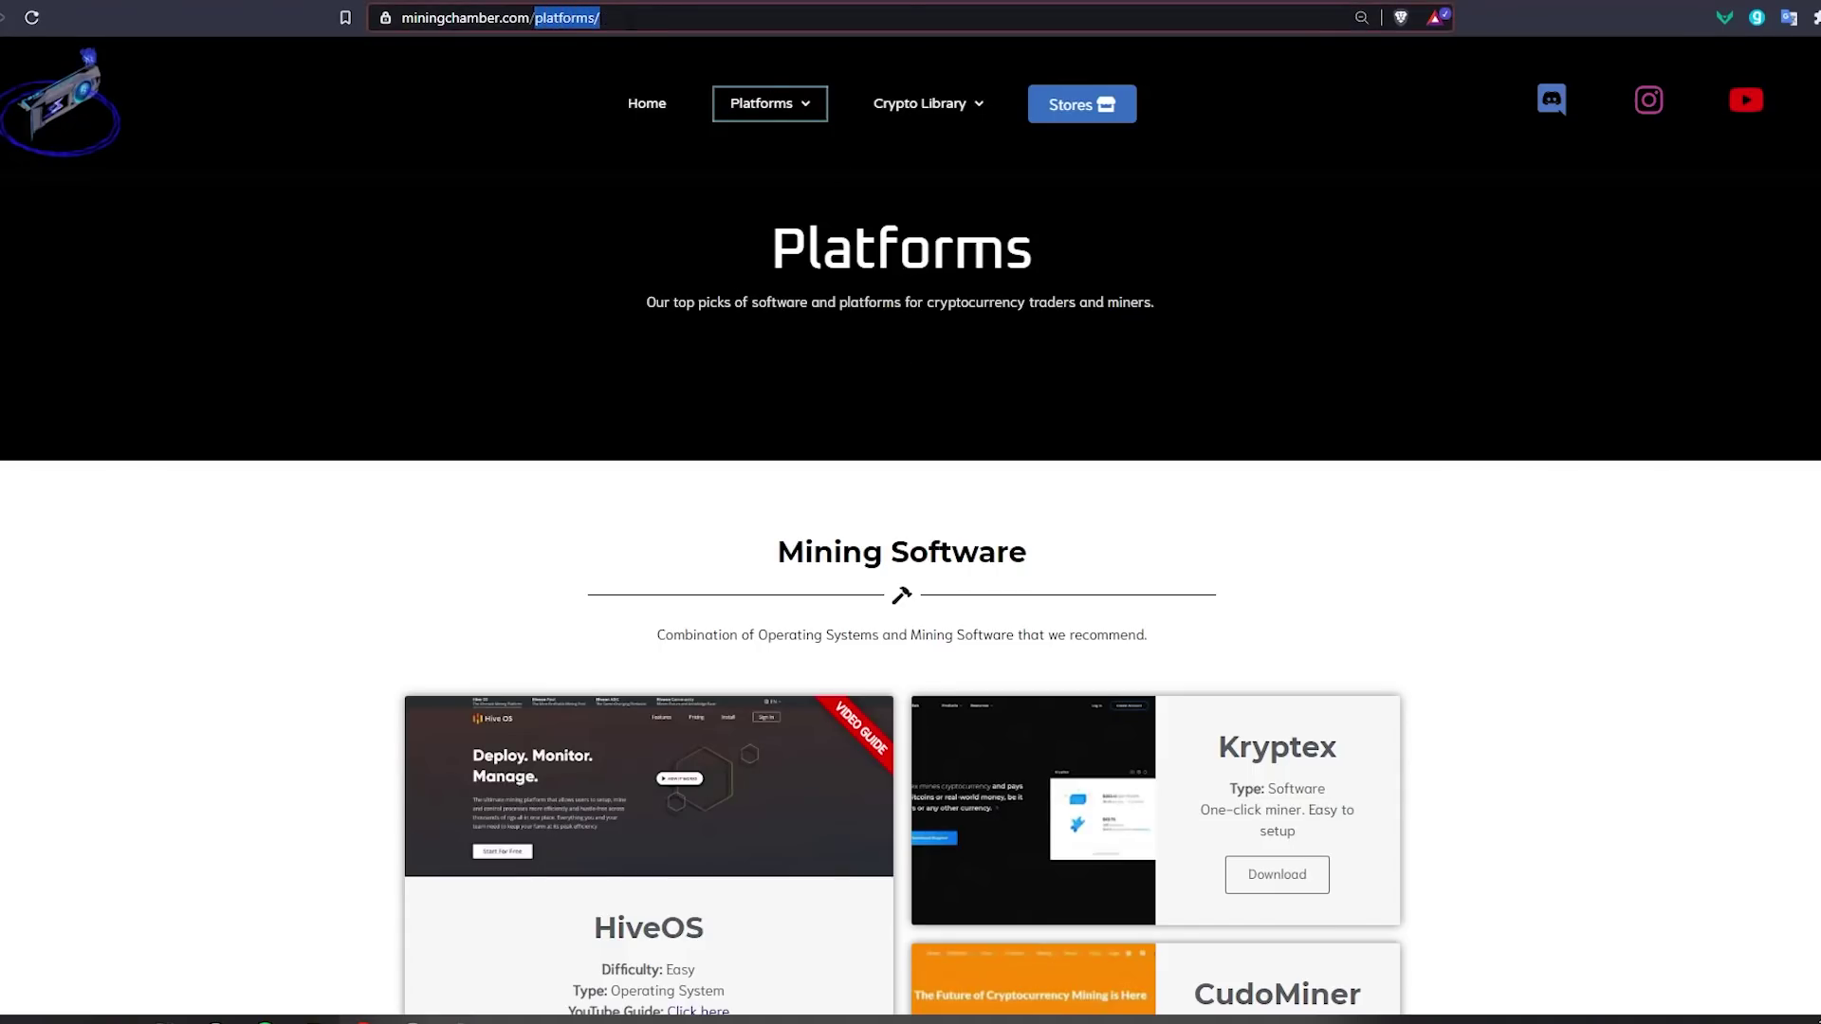
click(835, 379)
scroll(1069, 557, down, 18)
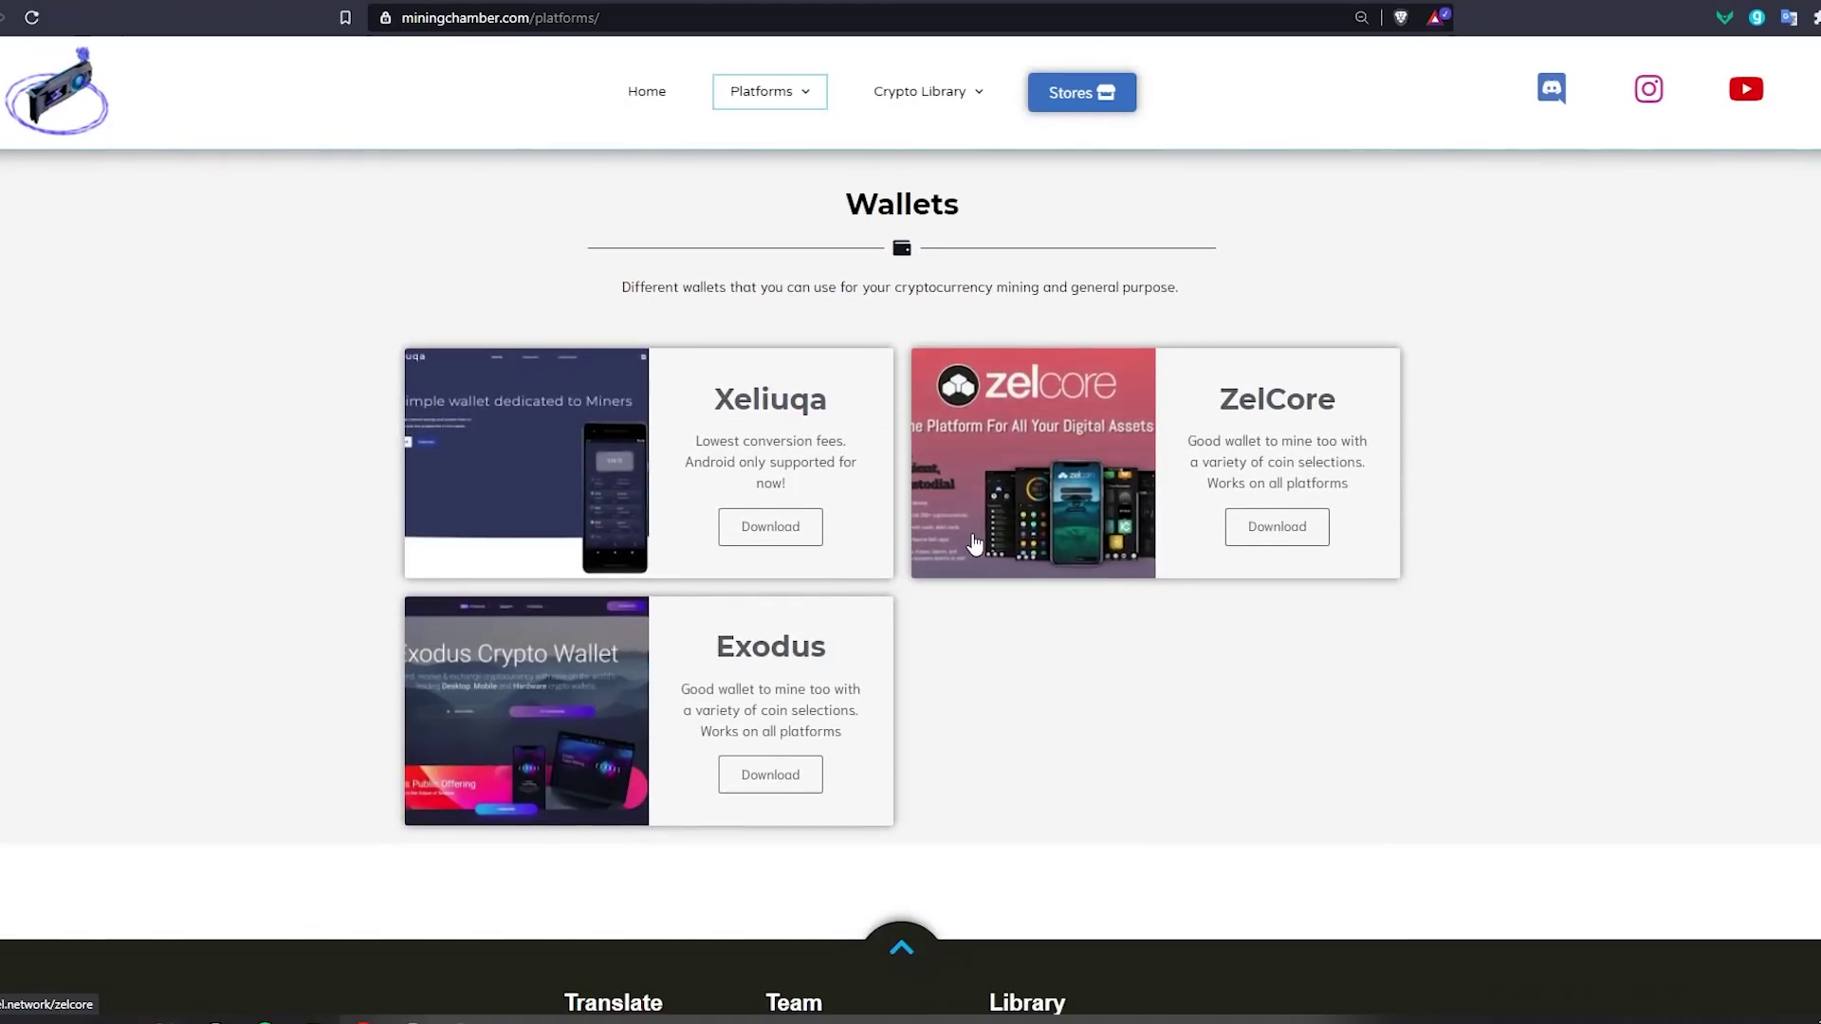
scroll(974, 543, up, 1)
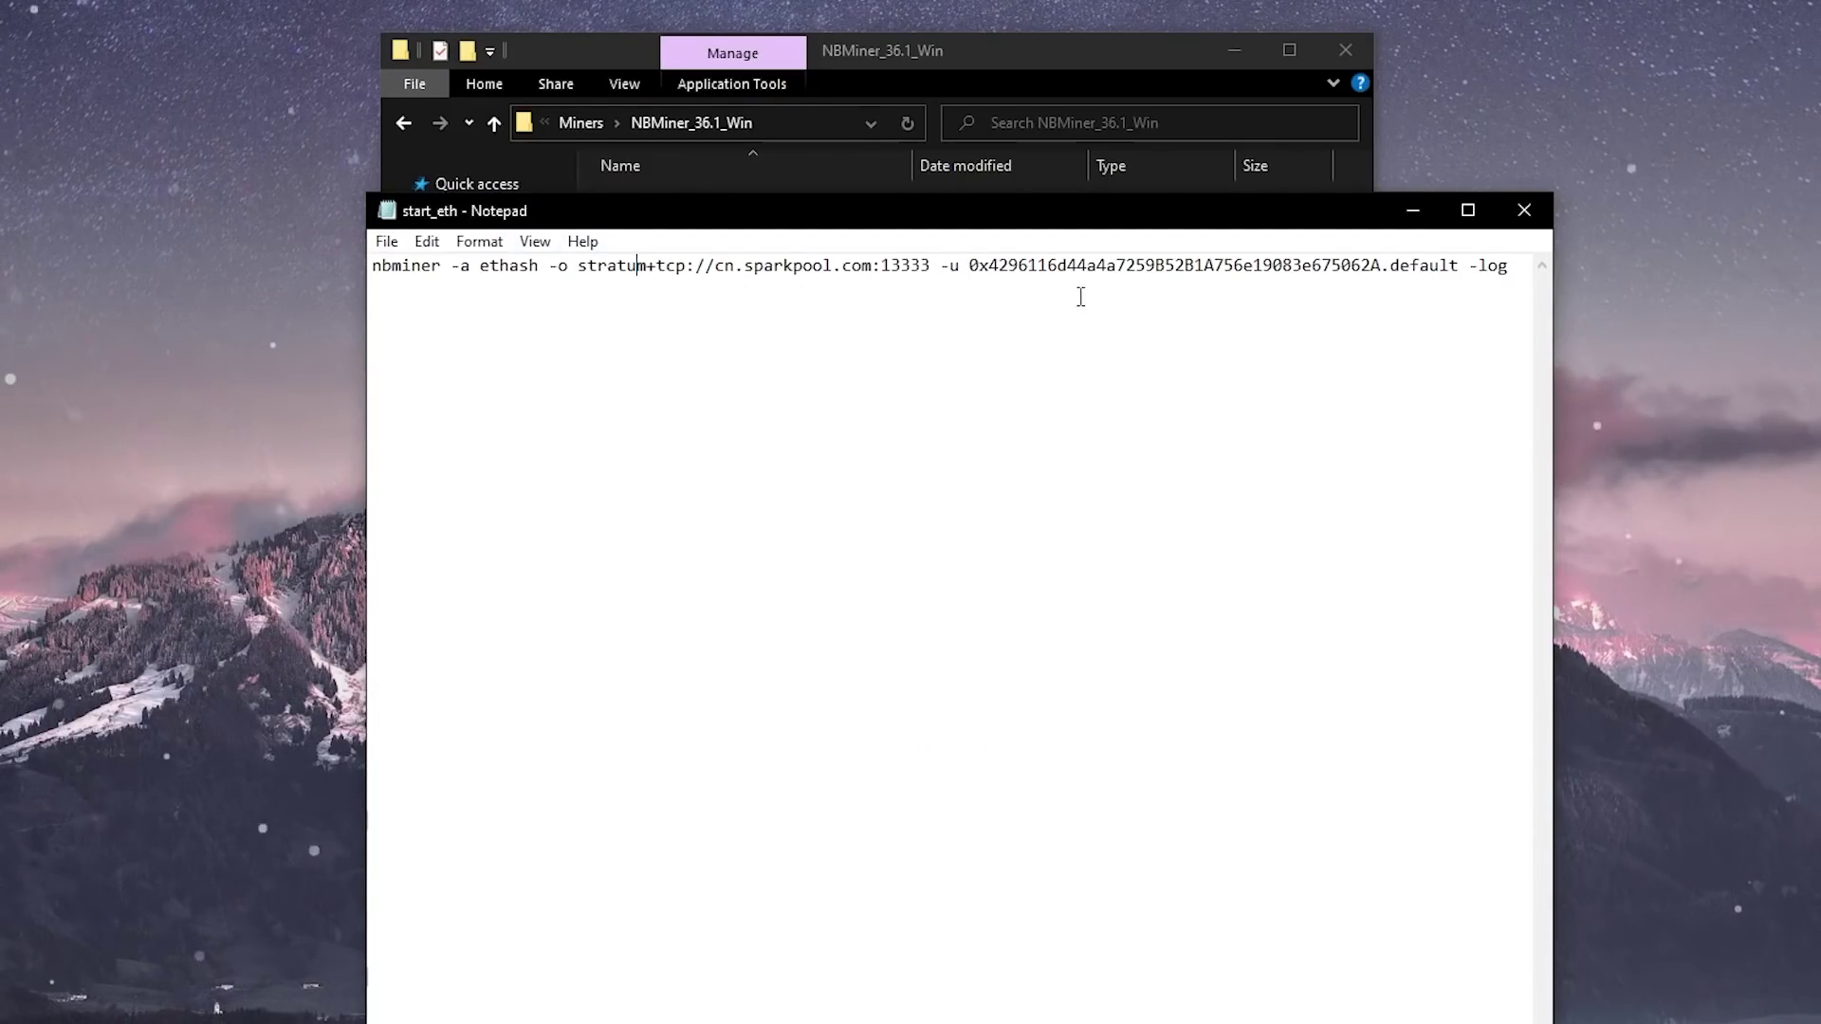
- Highlight start_eth's wallet address and its sparkpool stratum URL and port
double_click(1059, 266)
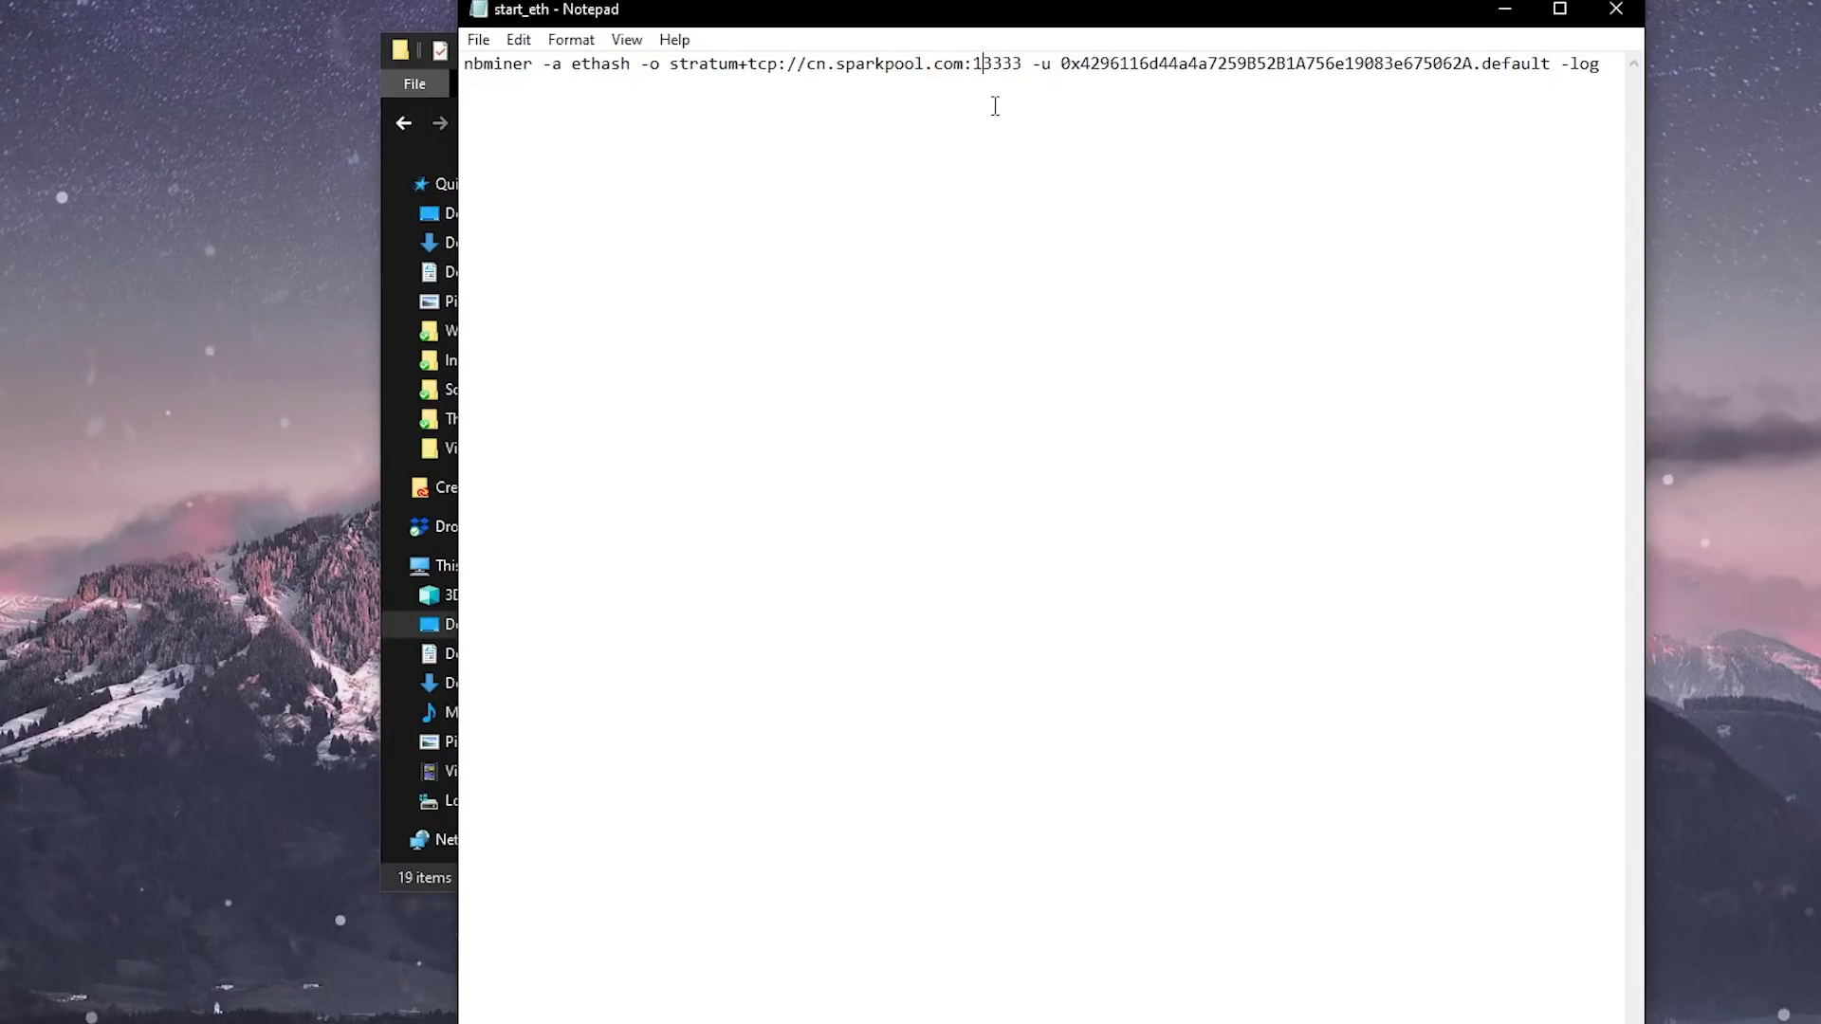
drag(1021, 62, 669, 59)
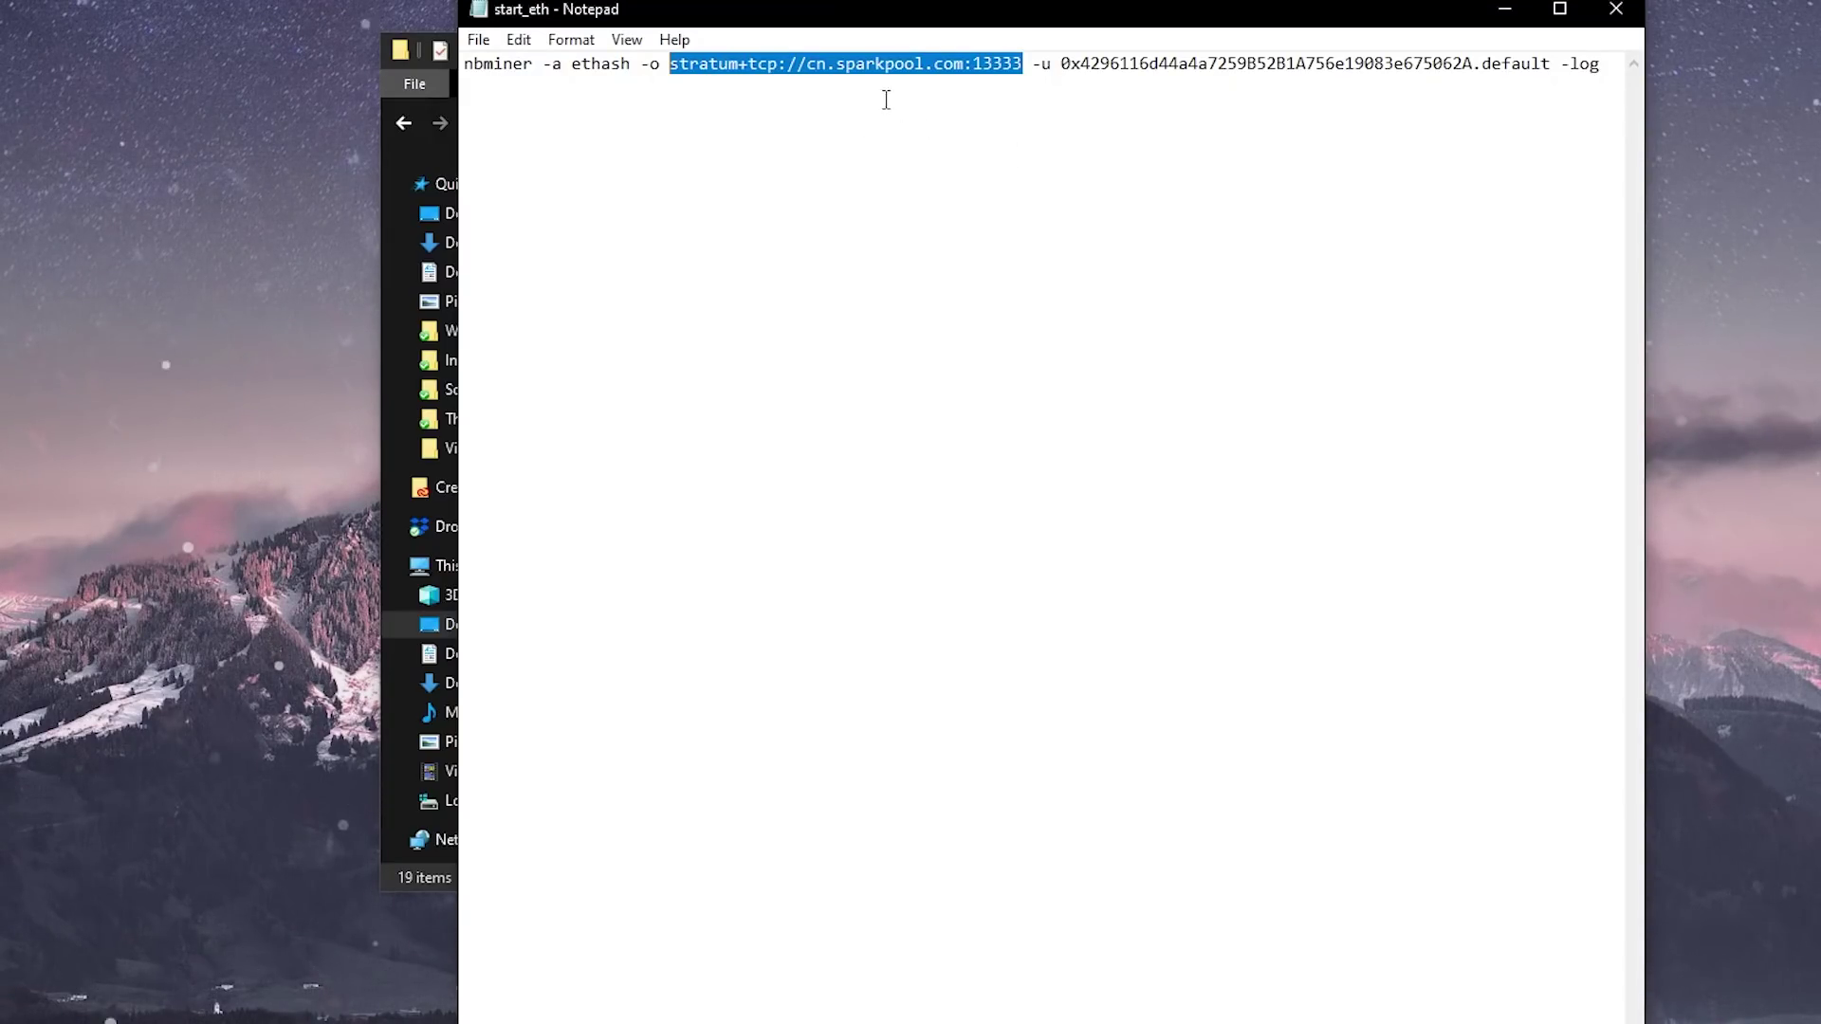
click(916, 74)
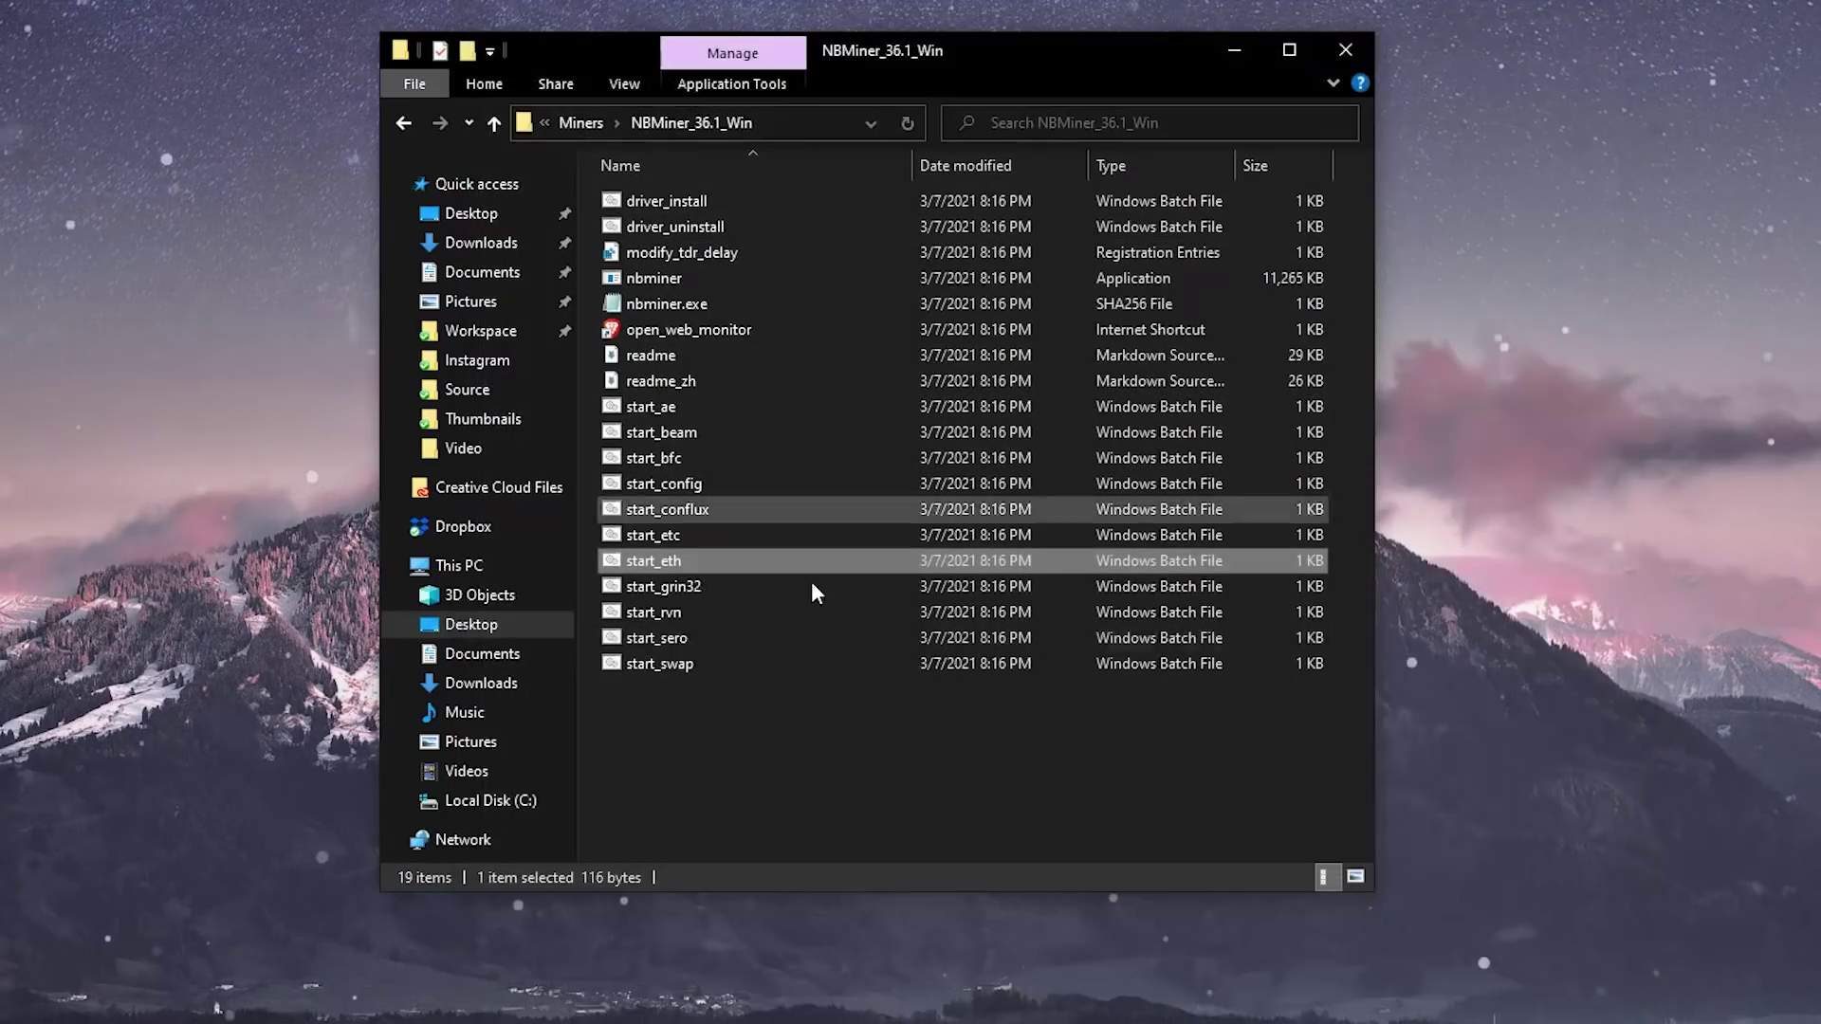
- Run start_eth.bat to launch NBMiner mining ethash on cn.sparkpool.com:13333, moving its console aside
click(675, 561)
click(749, 560)
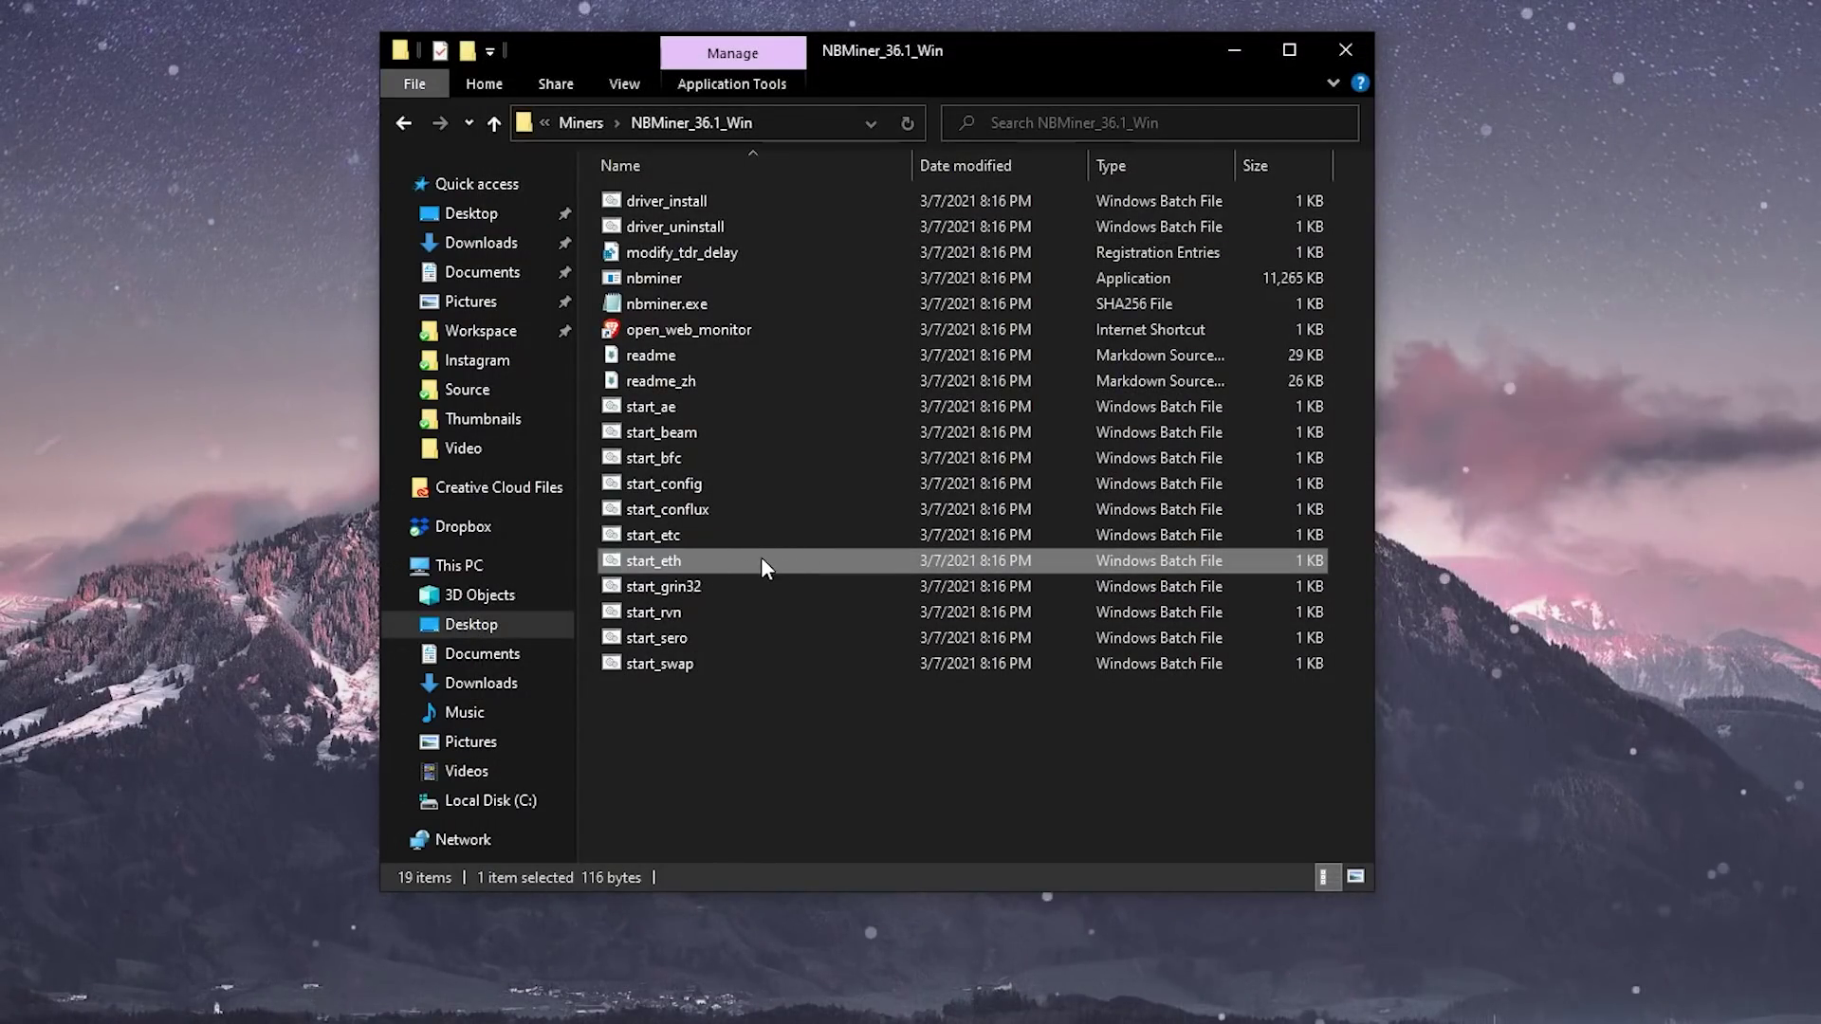
double_click(686, 559)
drag(650, 159, 765, 145)
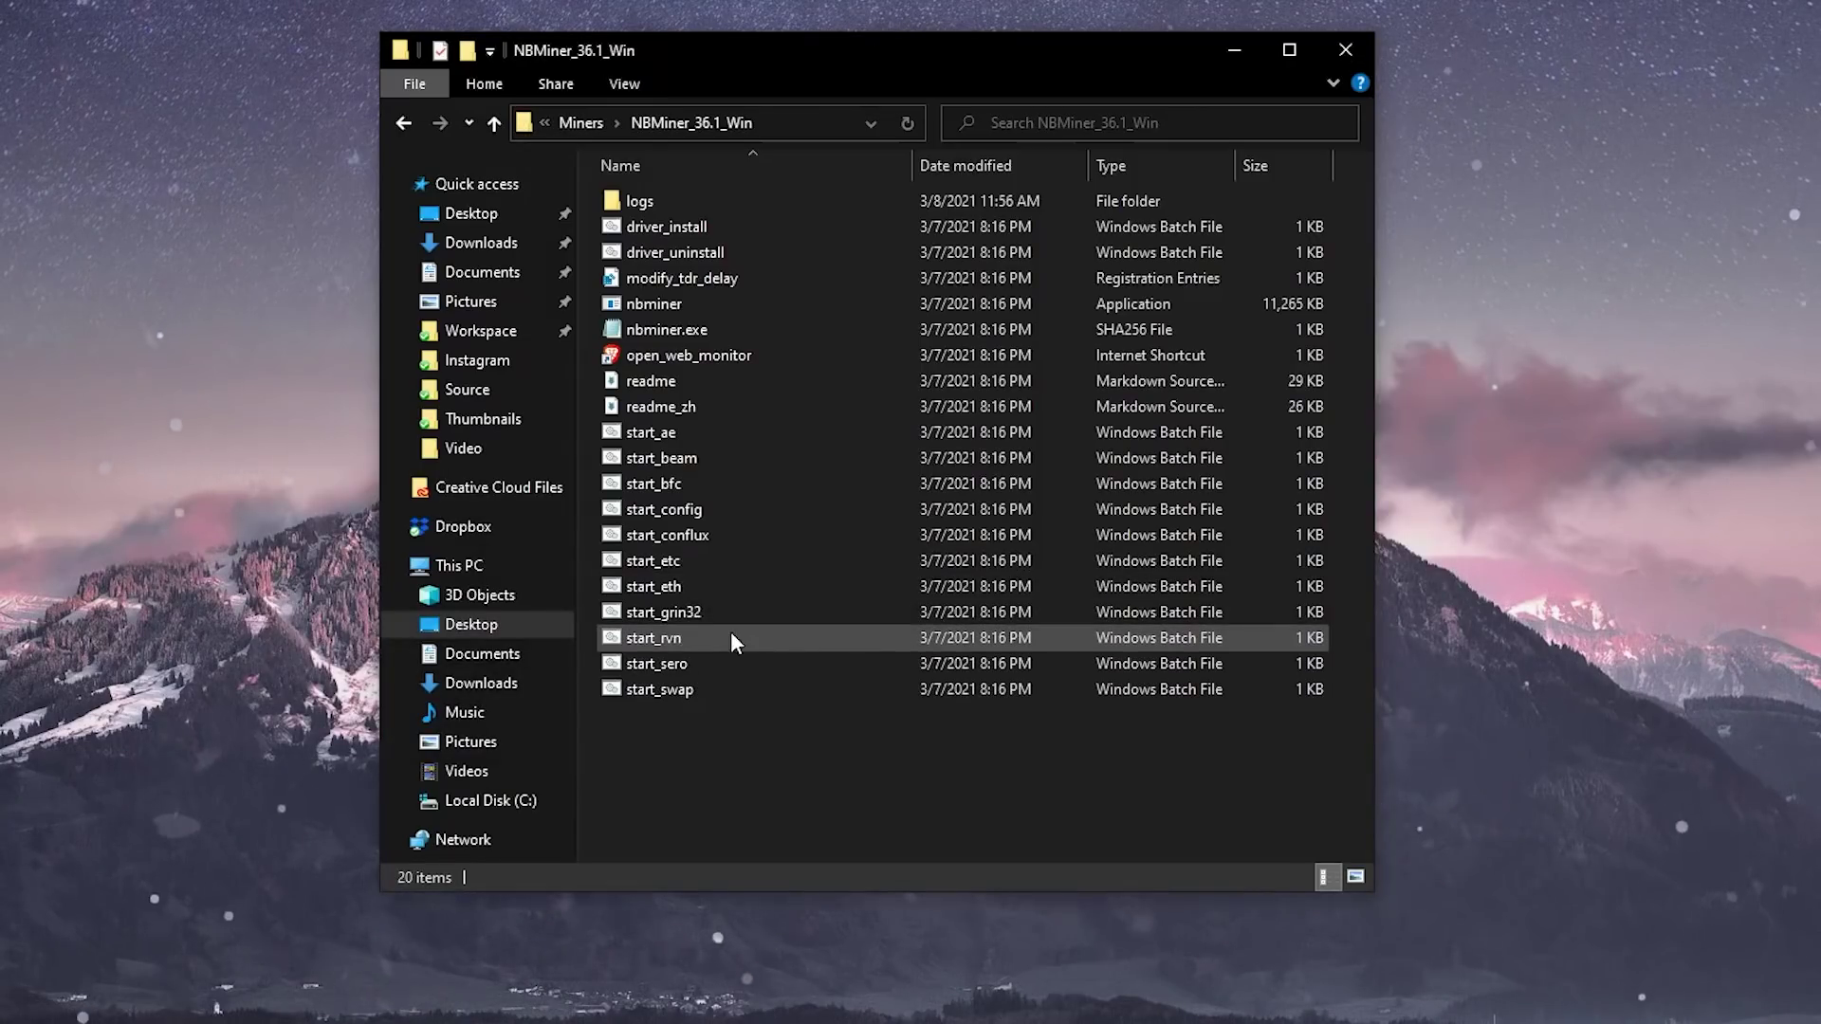
right_click(710, 637)
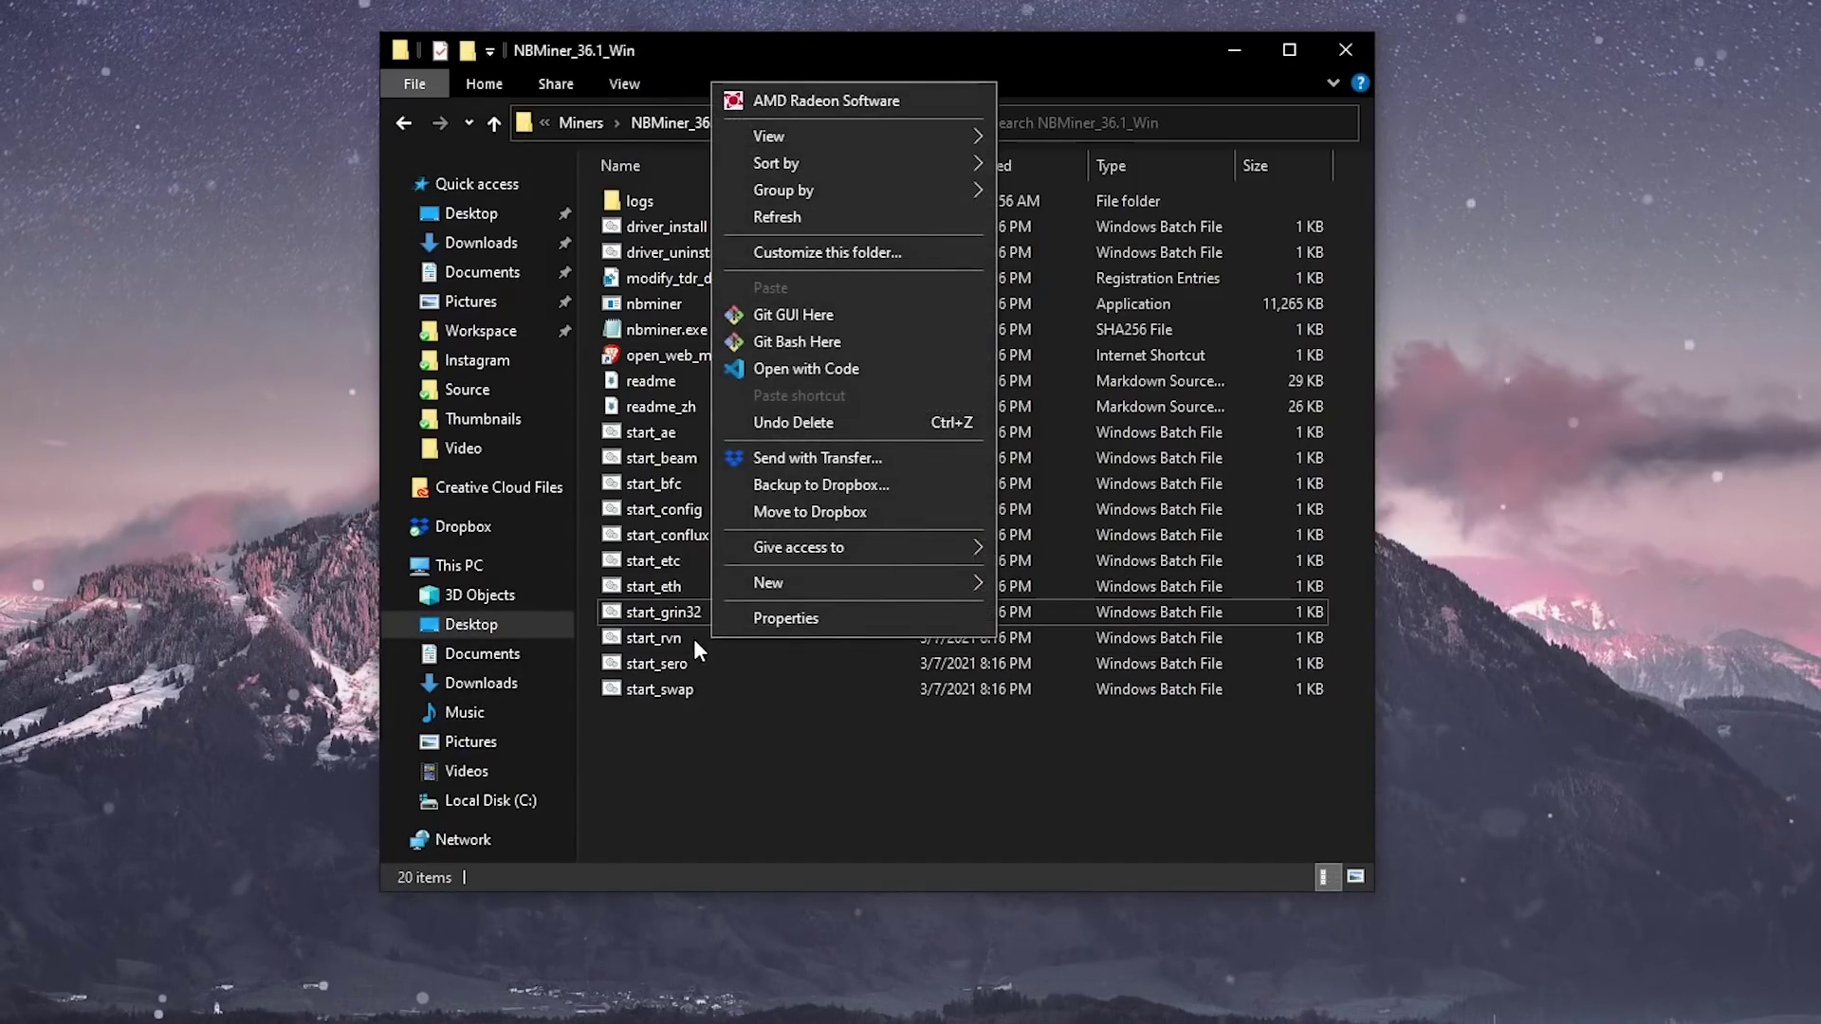
right_click(671, 637)
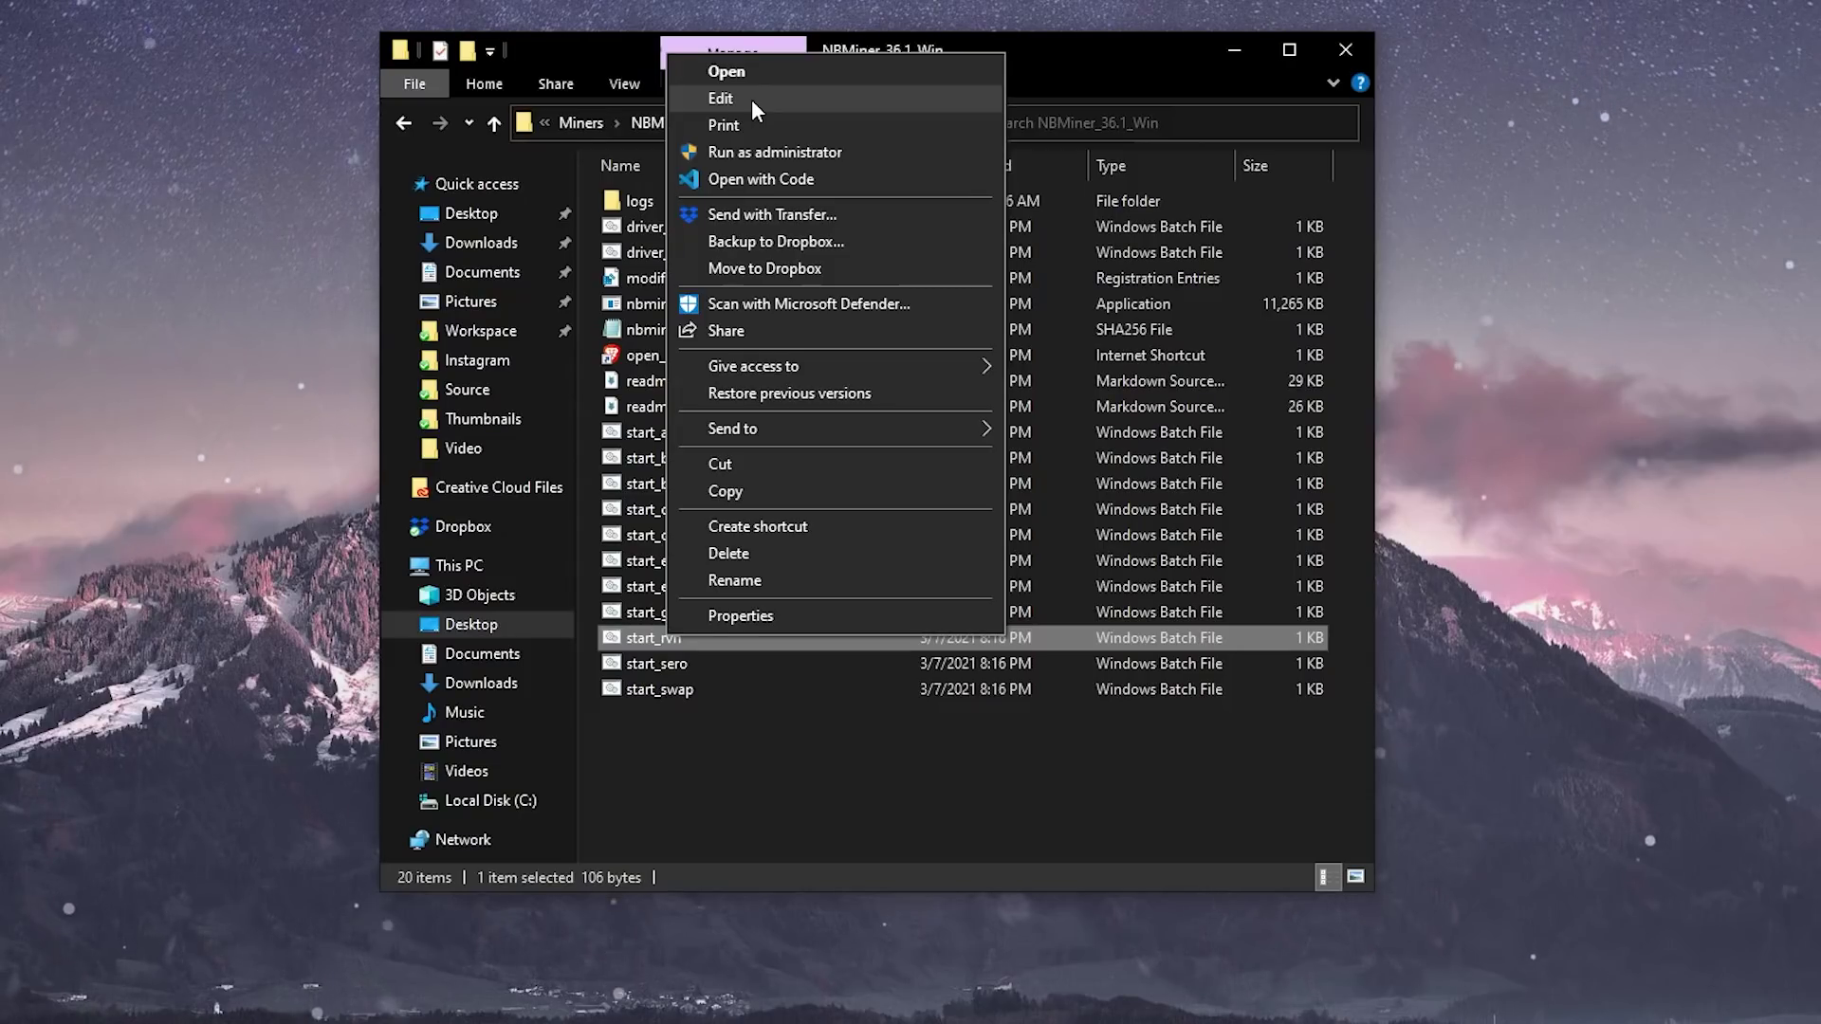
- Edit start_rvn past SmartScreen and check the wallet address in its rvn-pool.beepool.org:9531 kawpow command
click(751, 98)
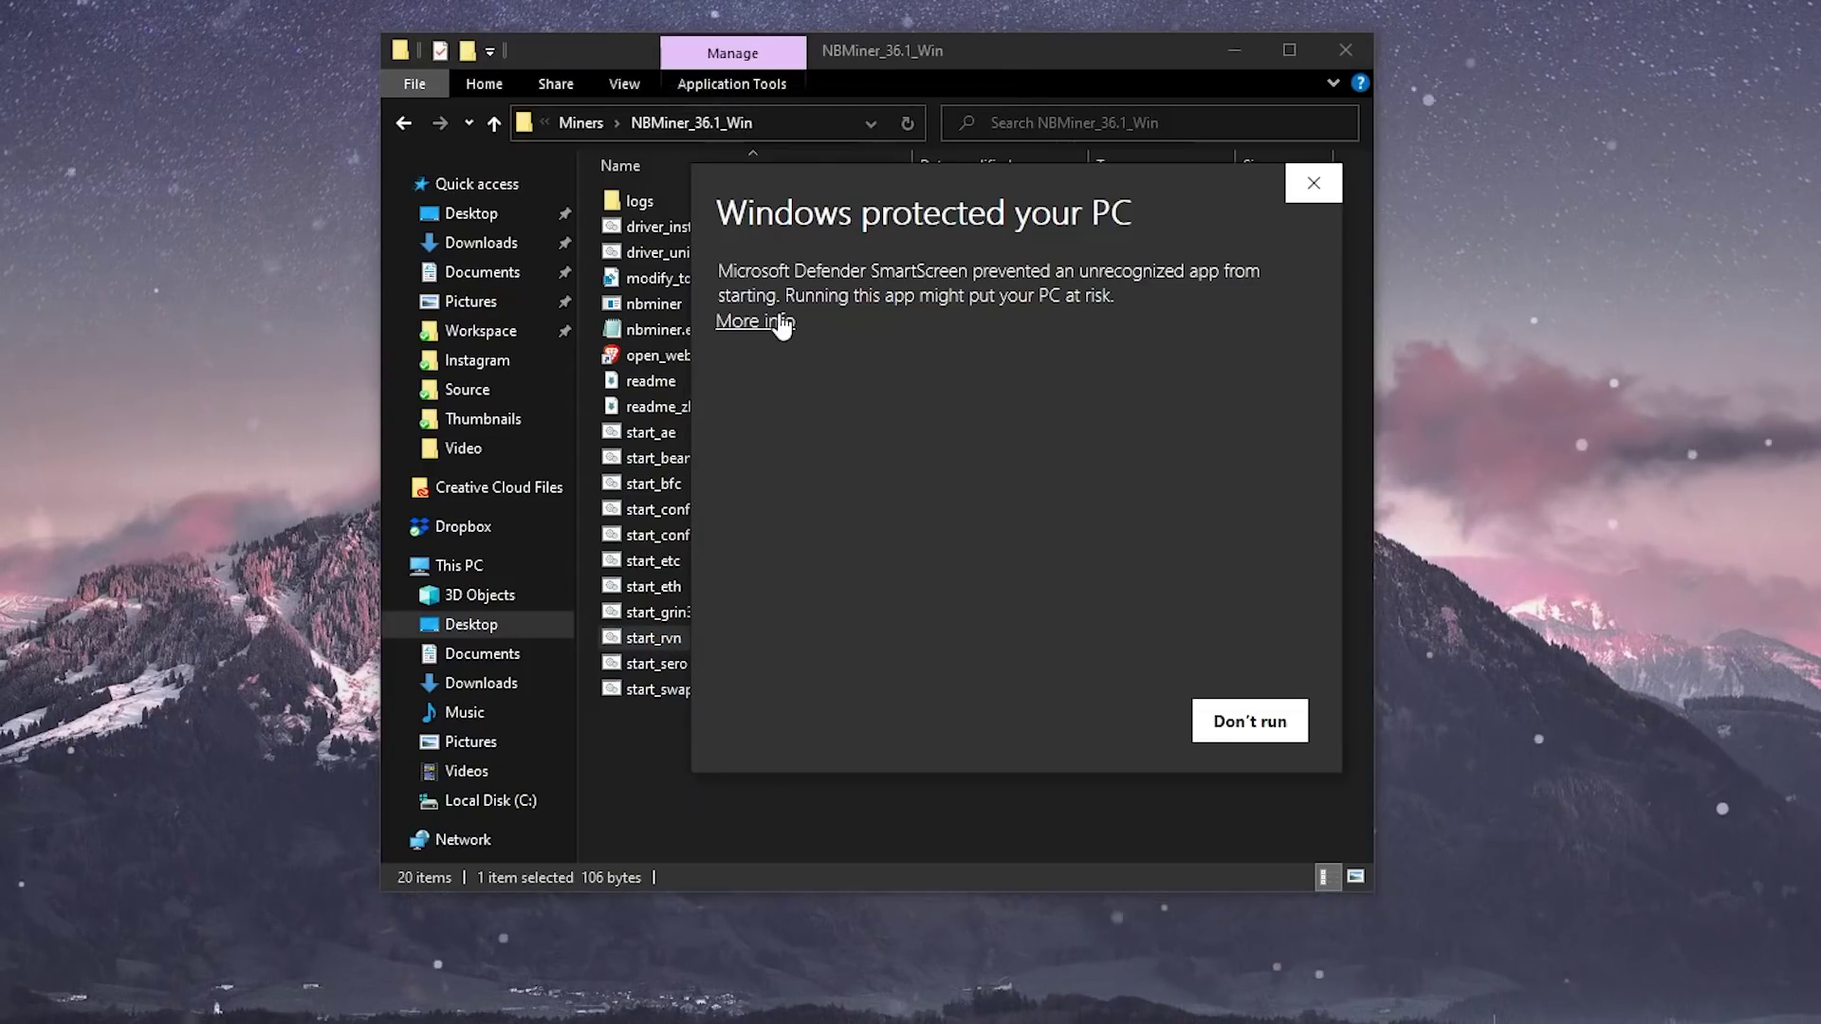
click(764, 325)
click(1100, 720)
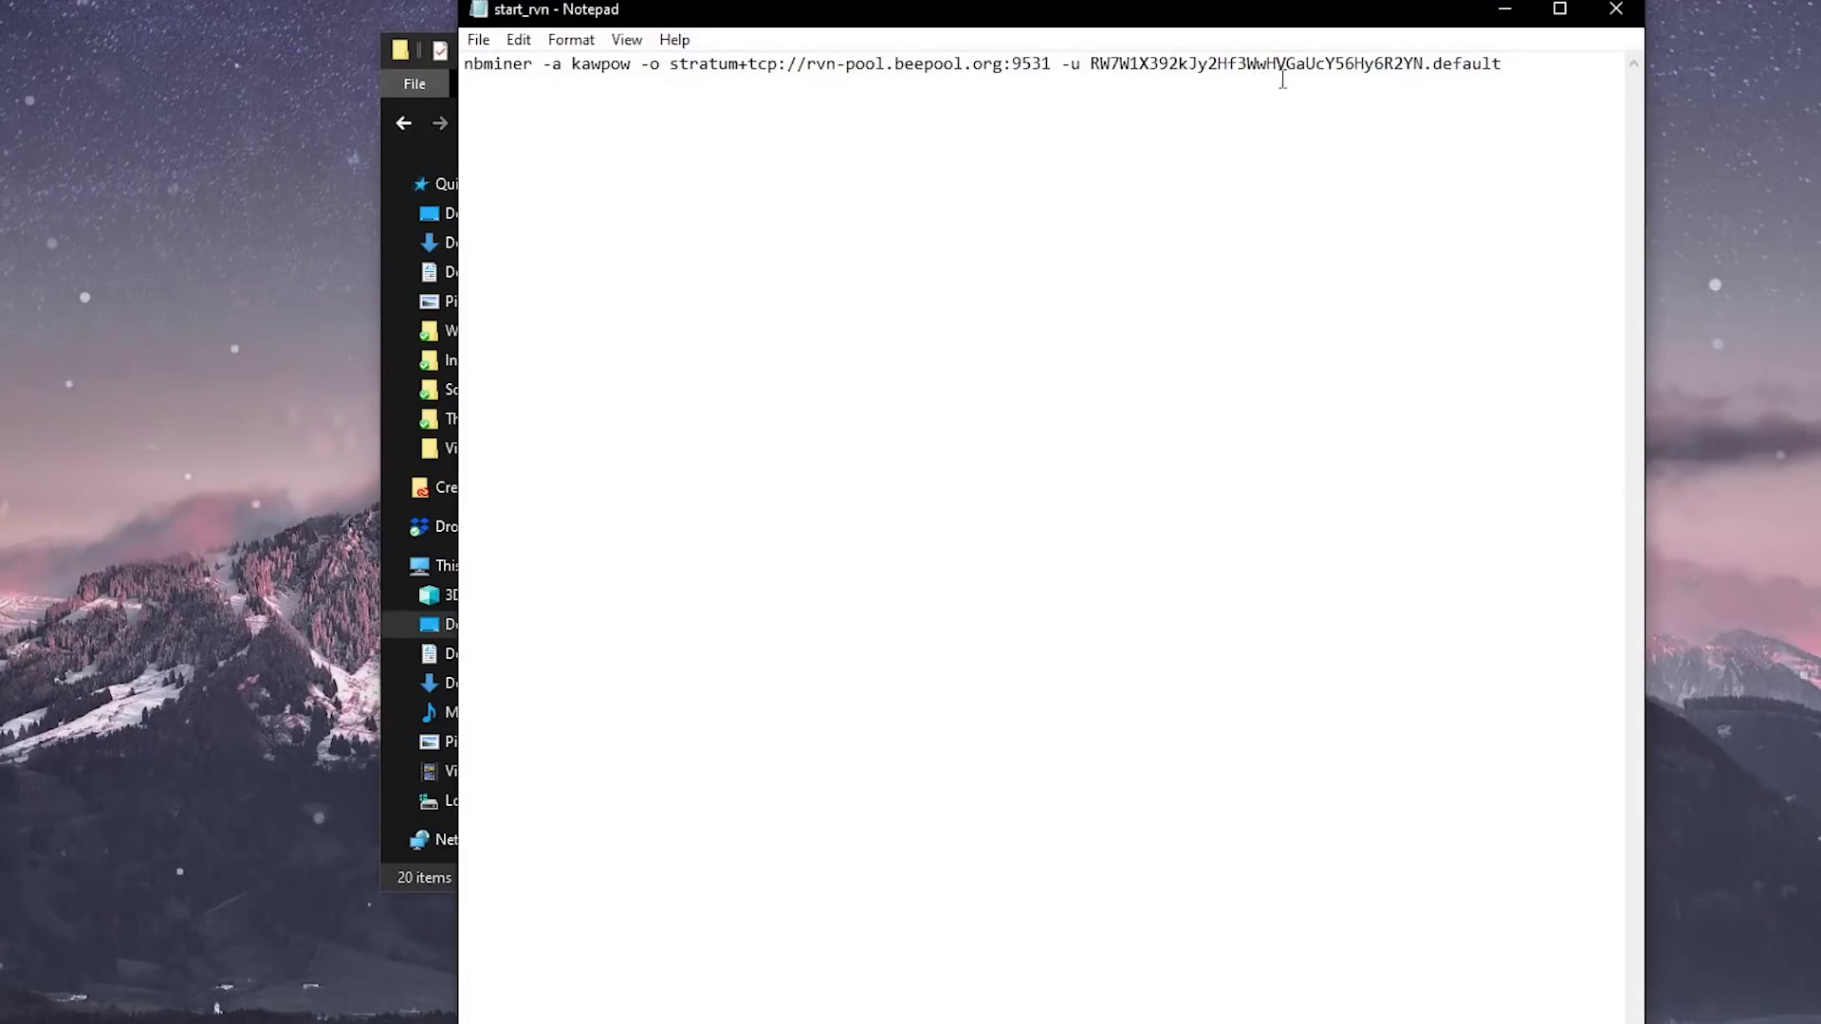
drag(1429, 63, 1106, 63)
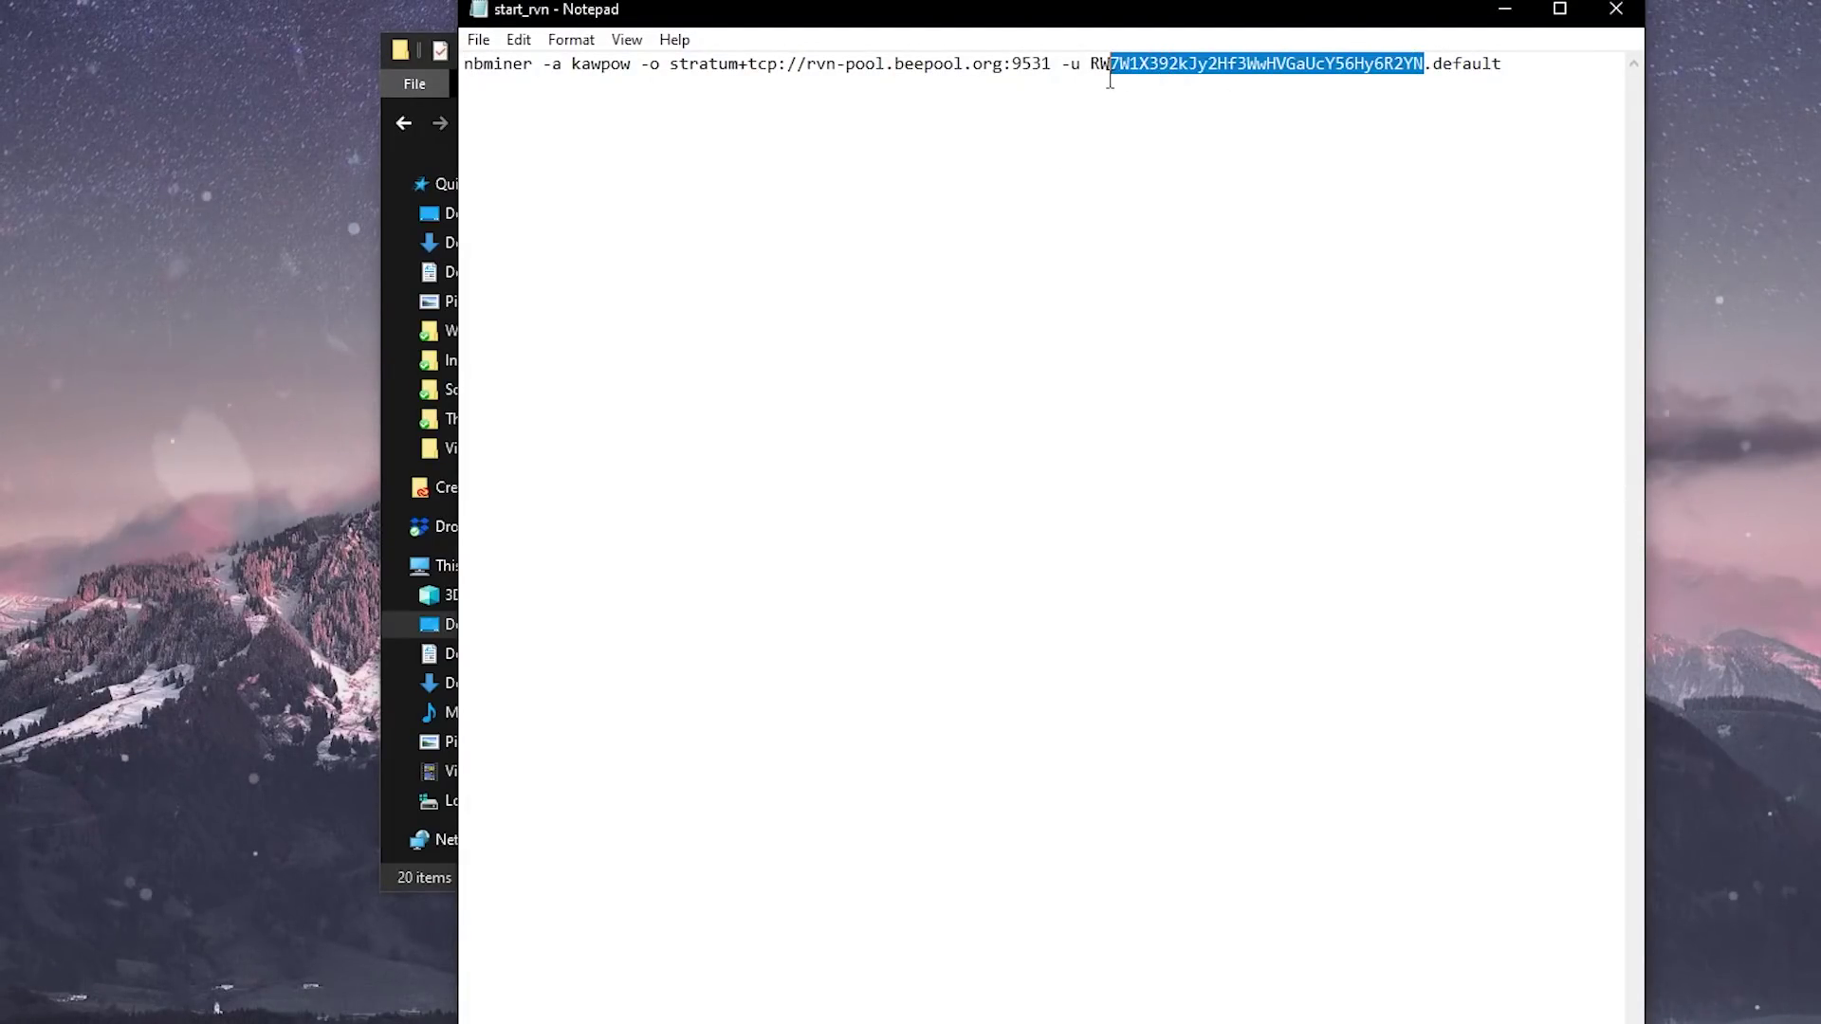
click(1142, 99)
click(1337, 183)
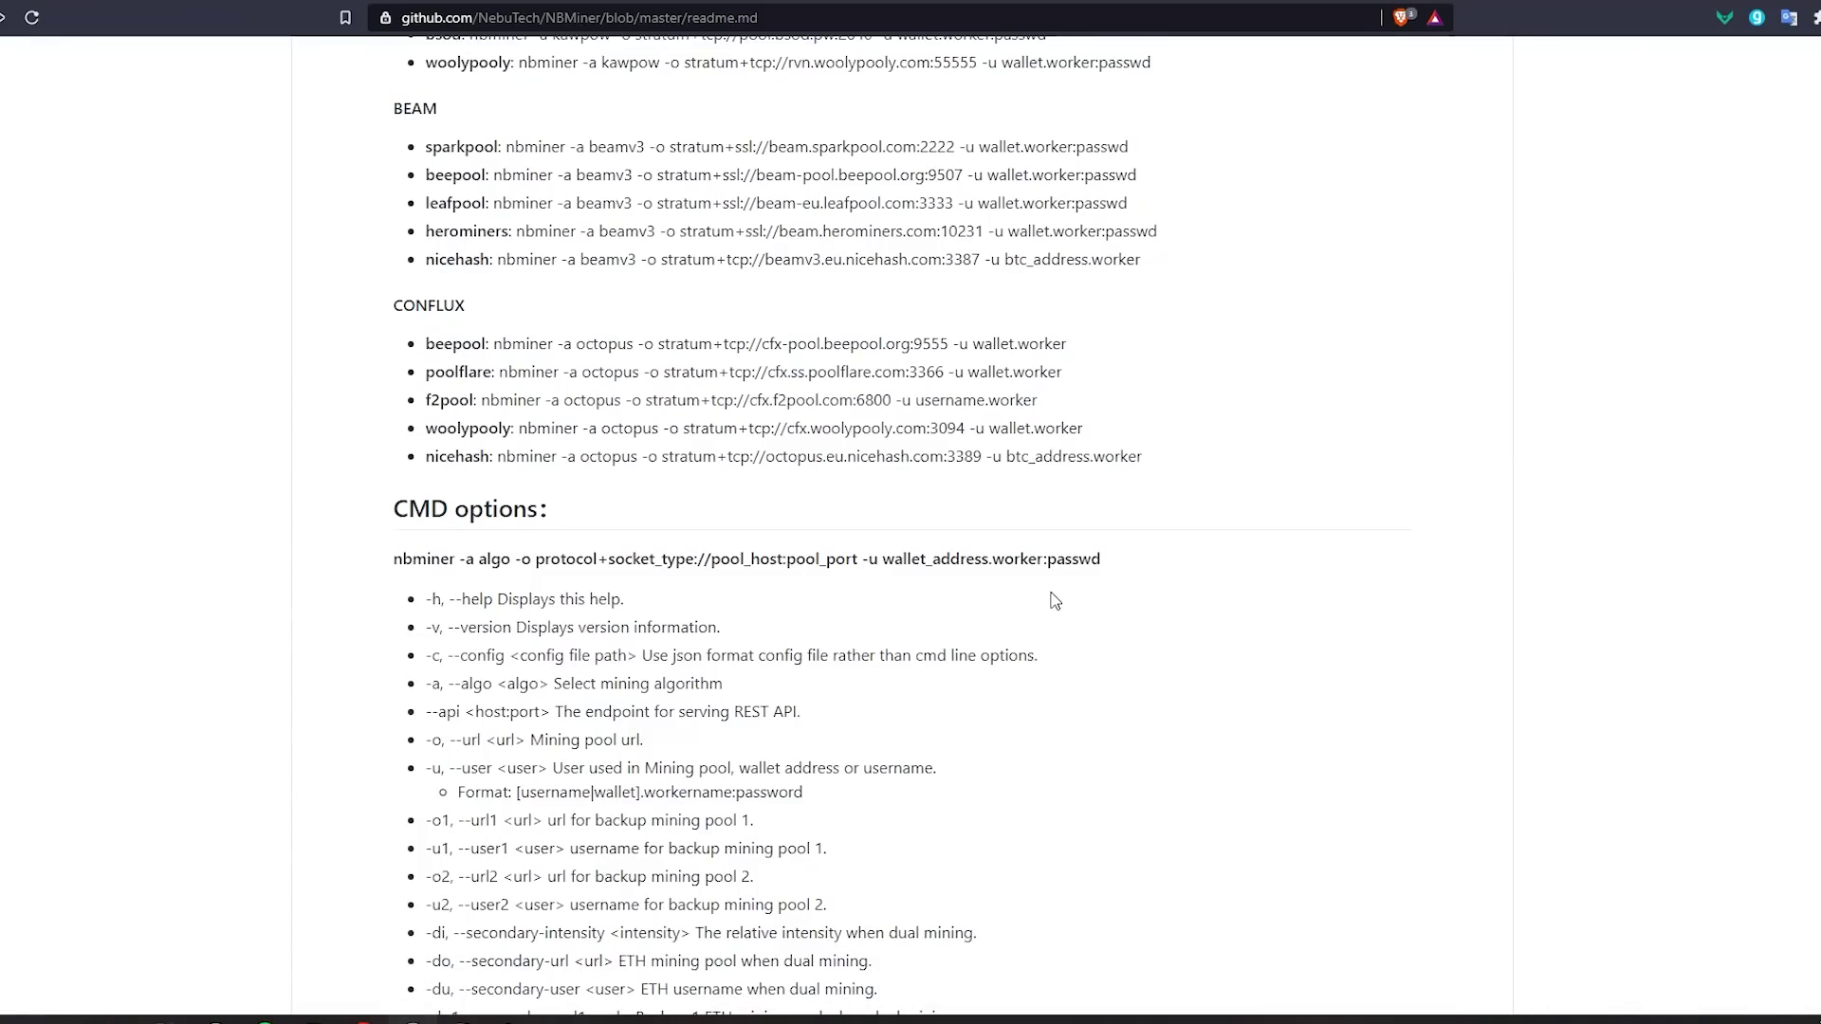
- Autoscroll the NBMiner readme through CMD options and Sample Usages, then return to the Requirements table
middle_click(1261, 601)
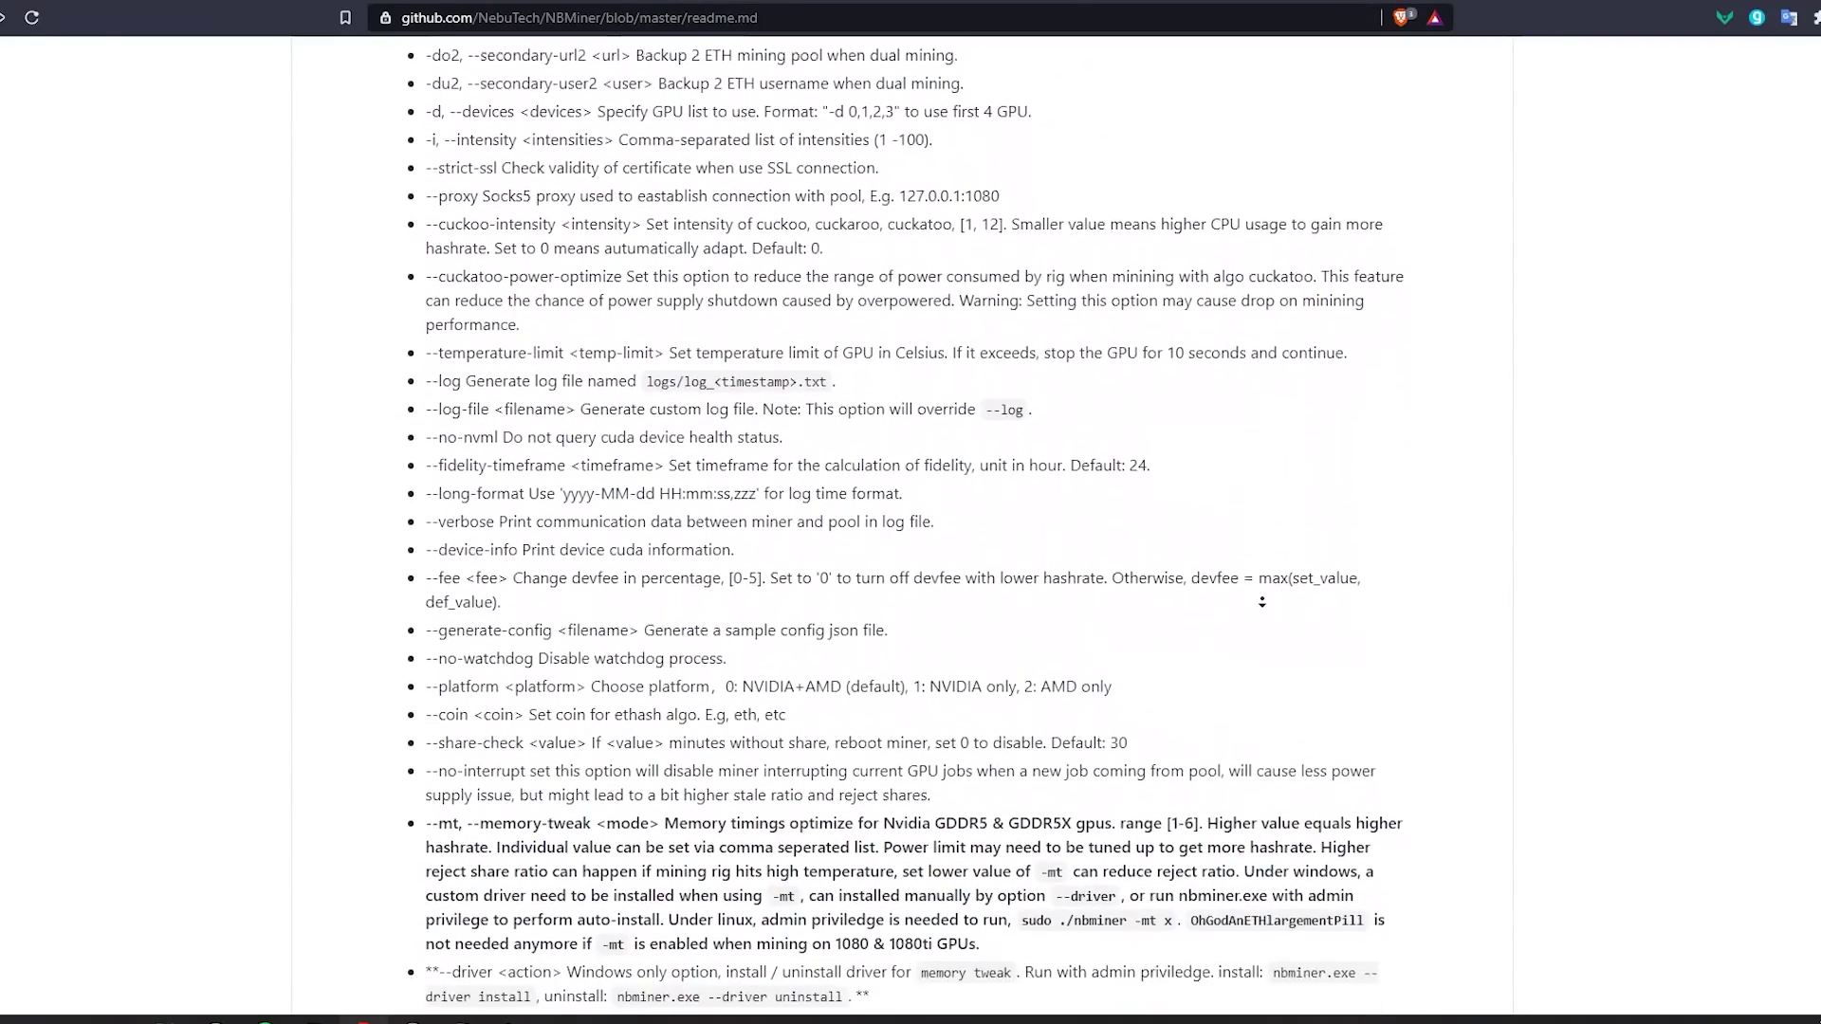
click(1262, 601)
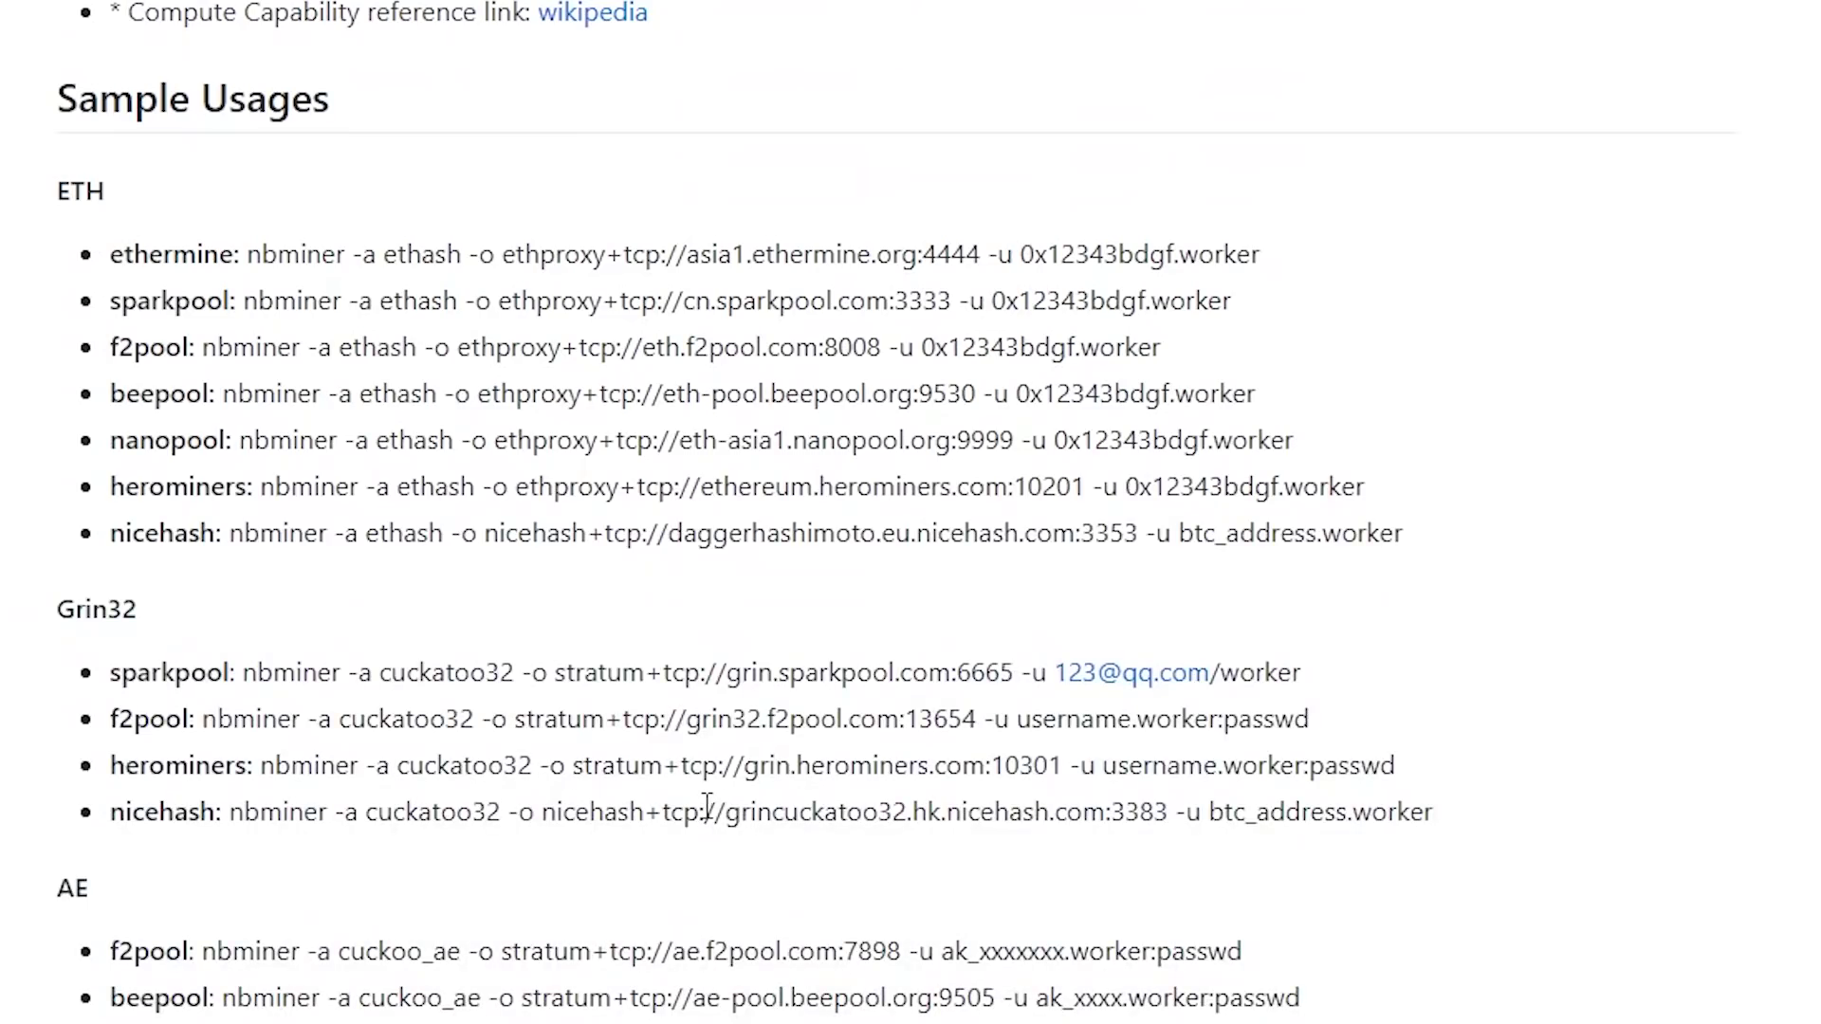
click(412, 537)
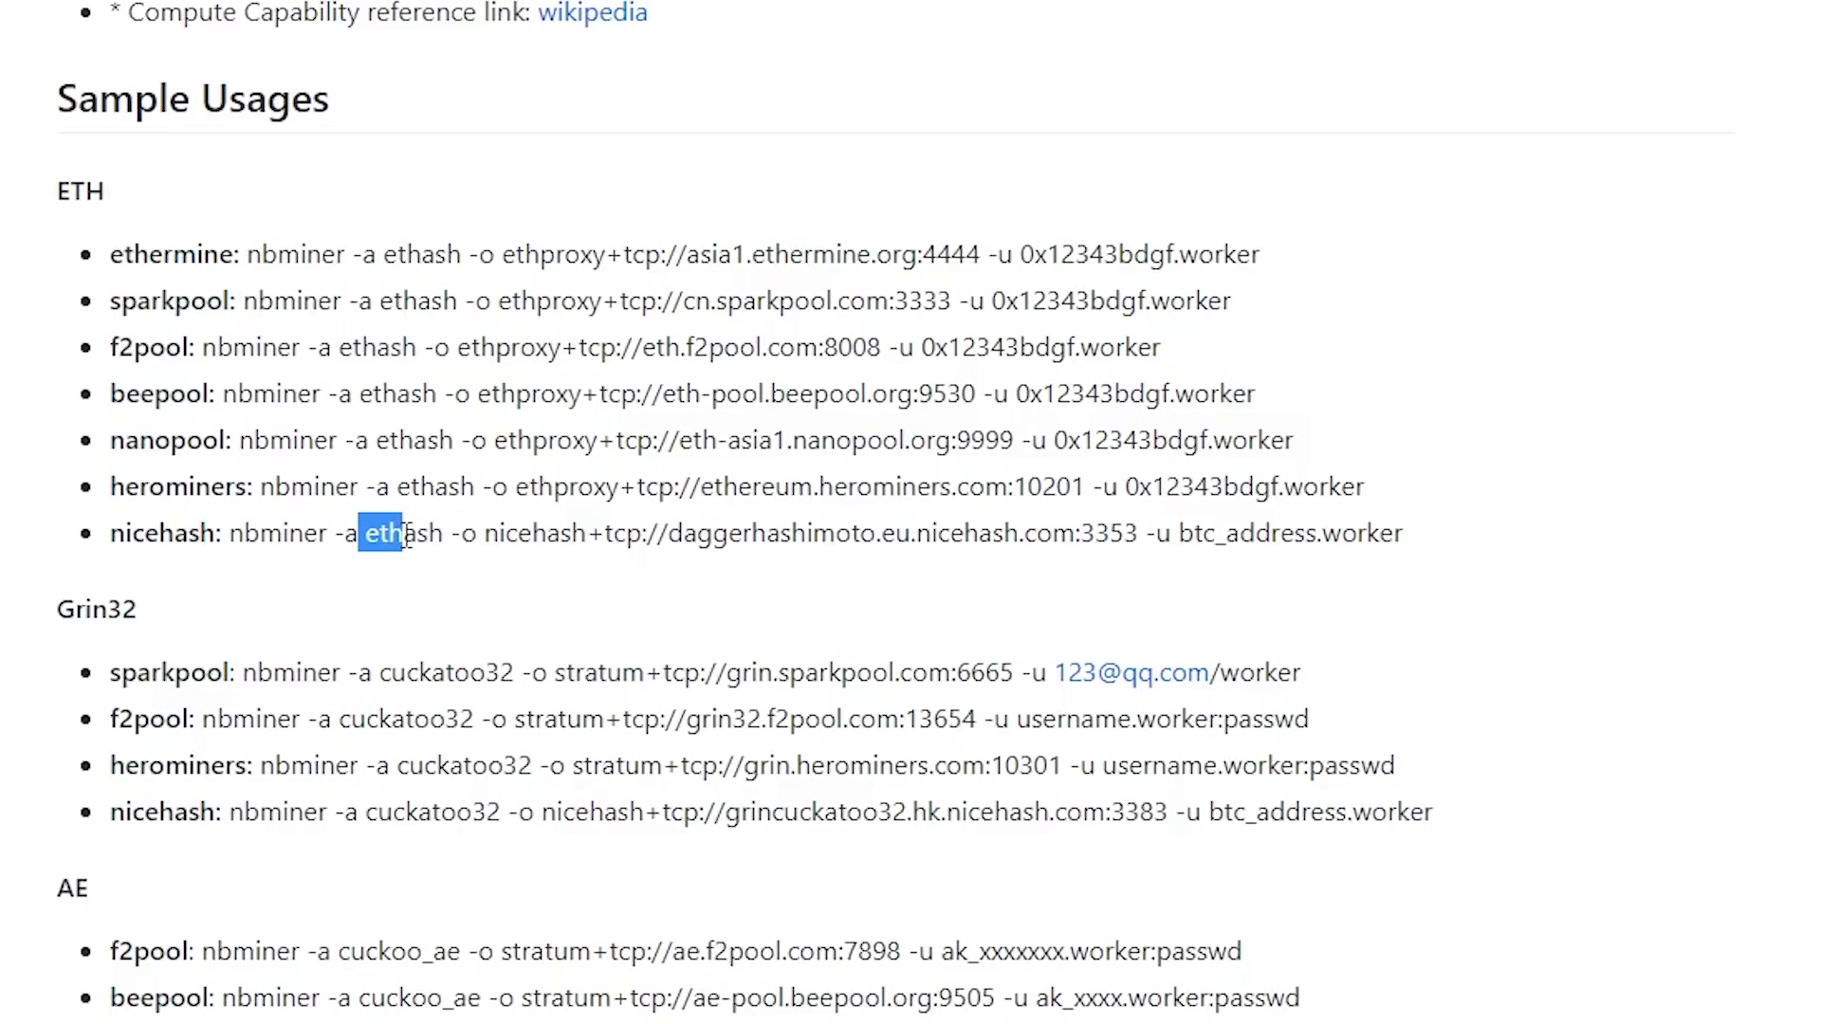
click(396, 547)
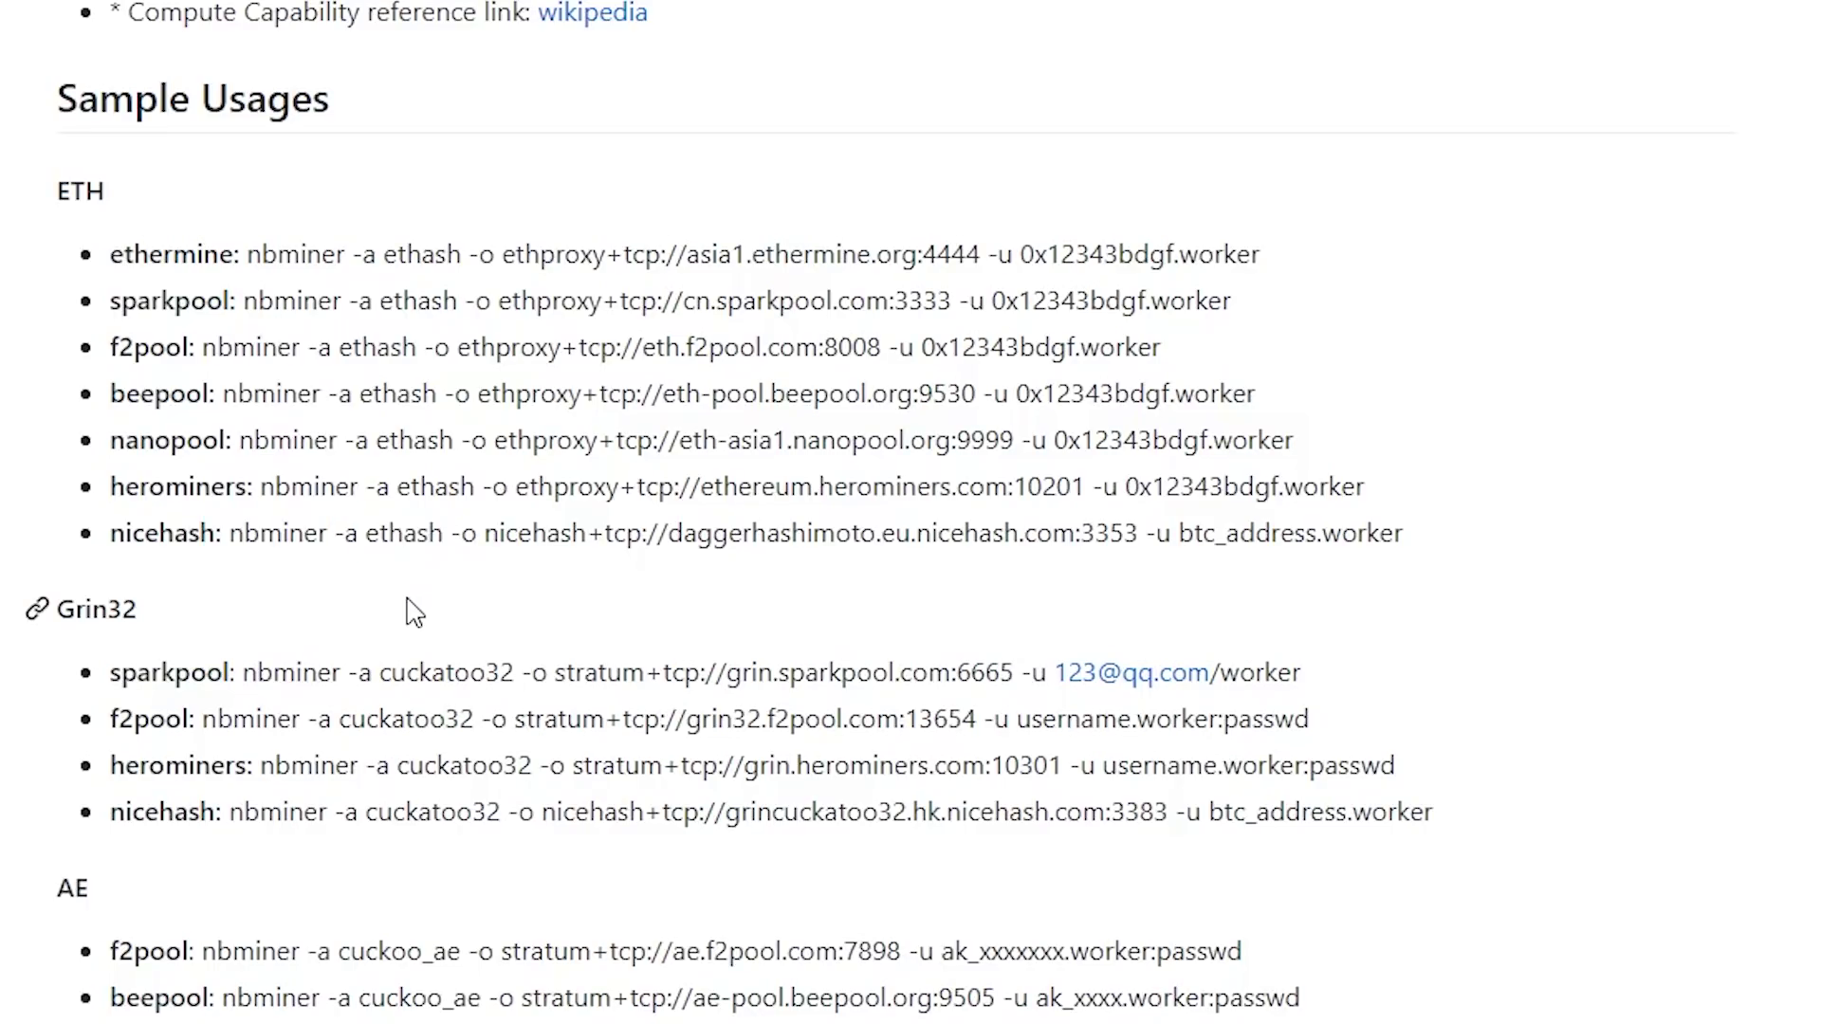
scroll(799, 707, down, 9)
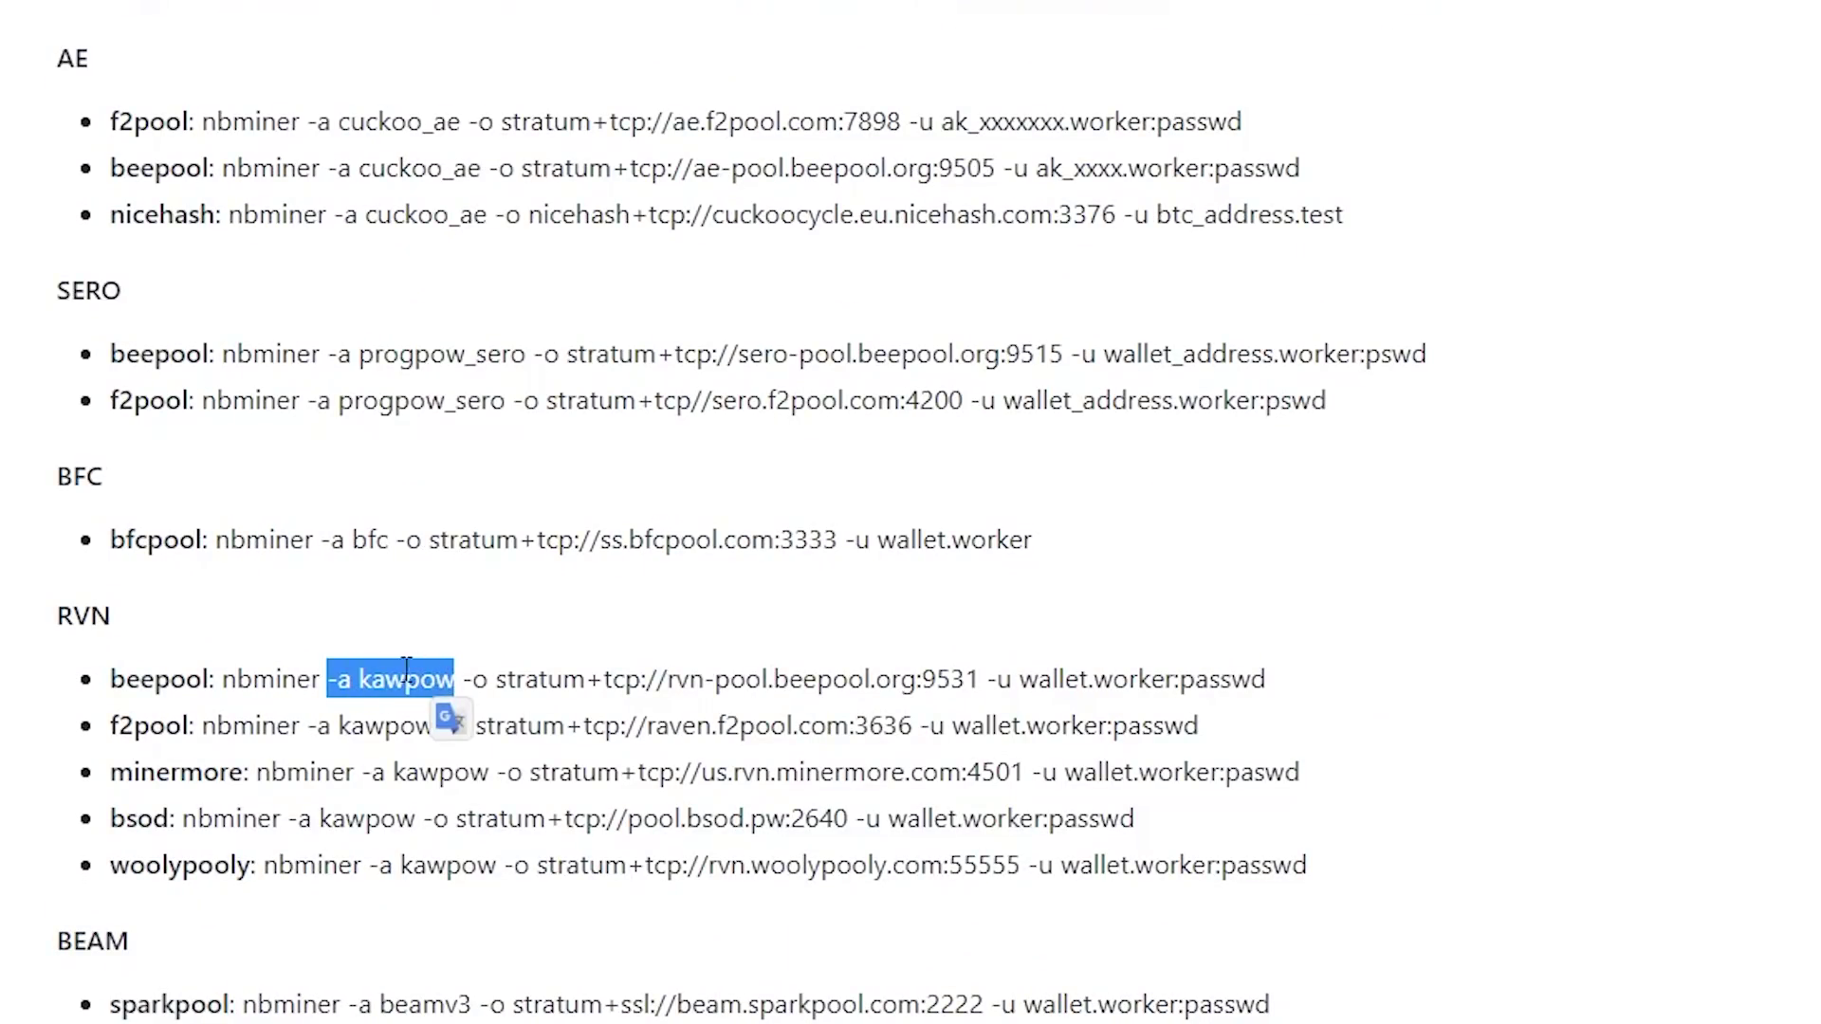
scroll(1174, 413, down, 10)
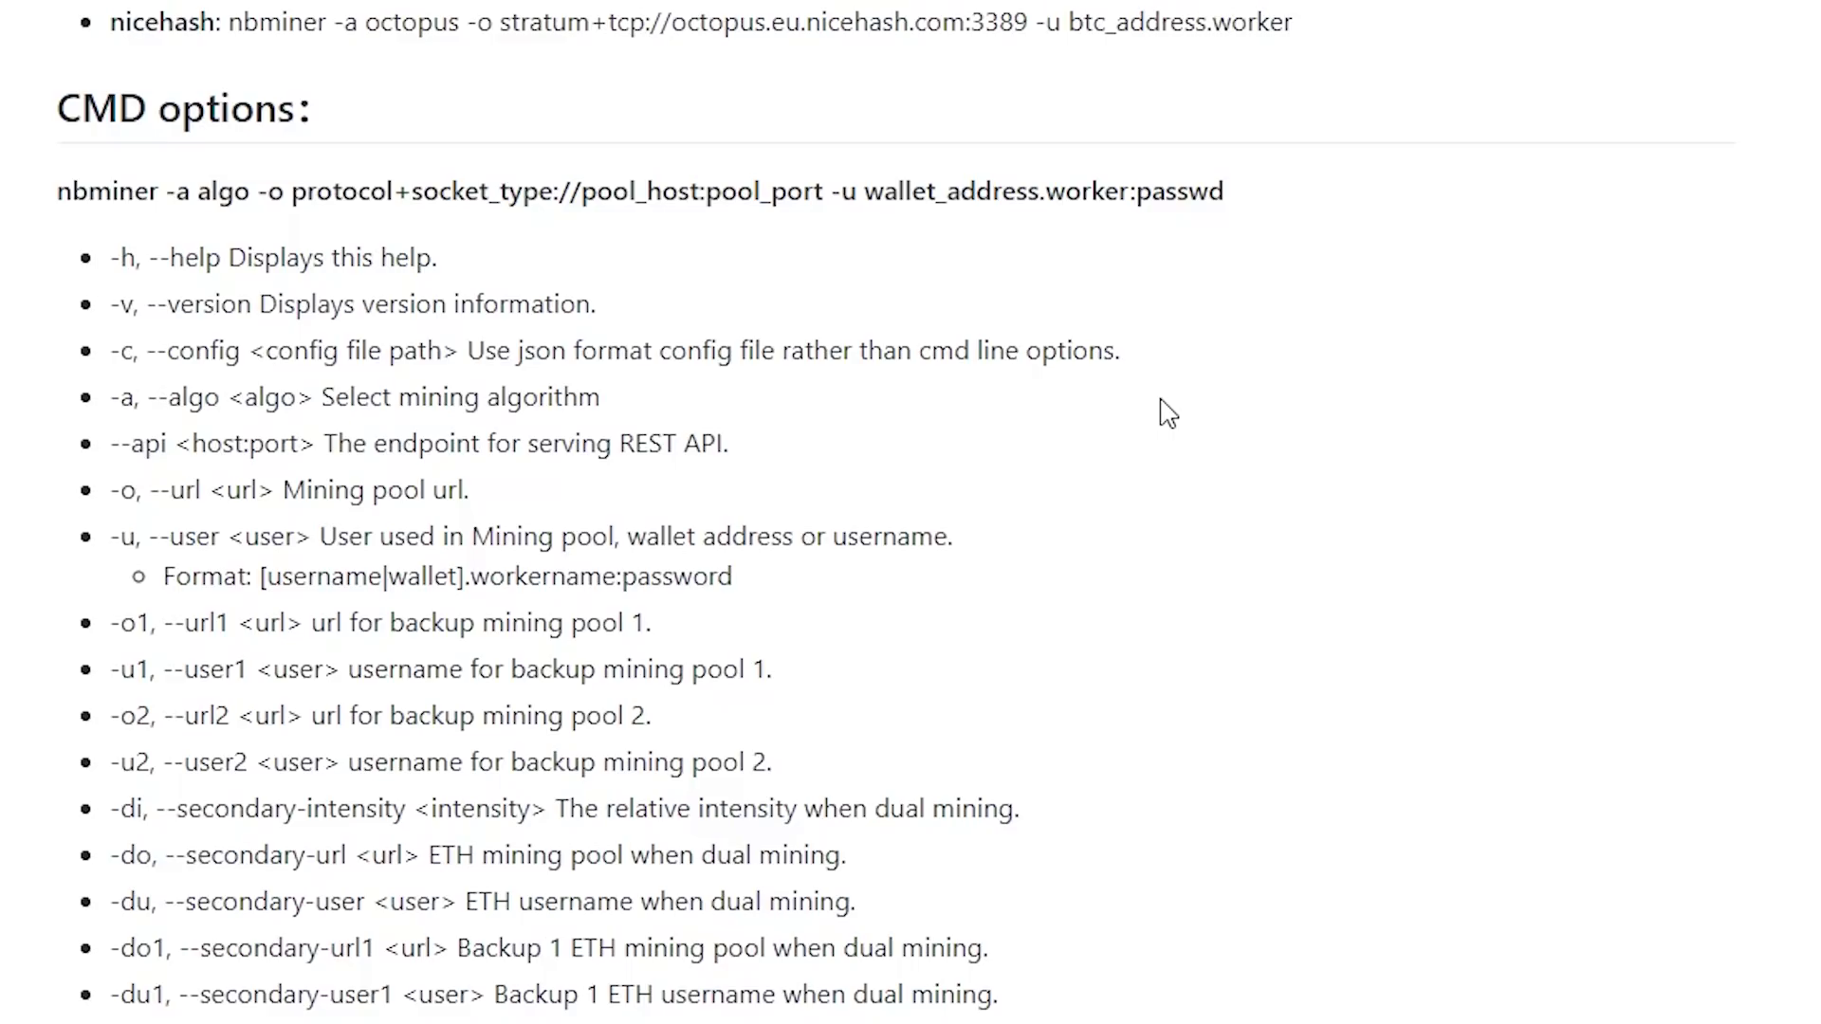
scroll(1299, 393, up, 20)
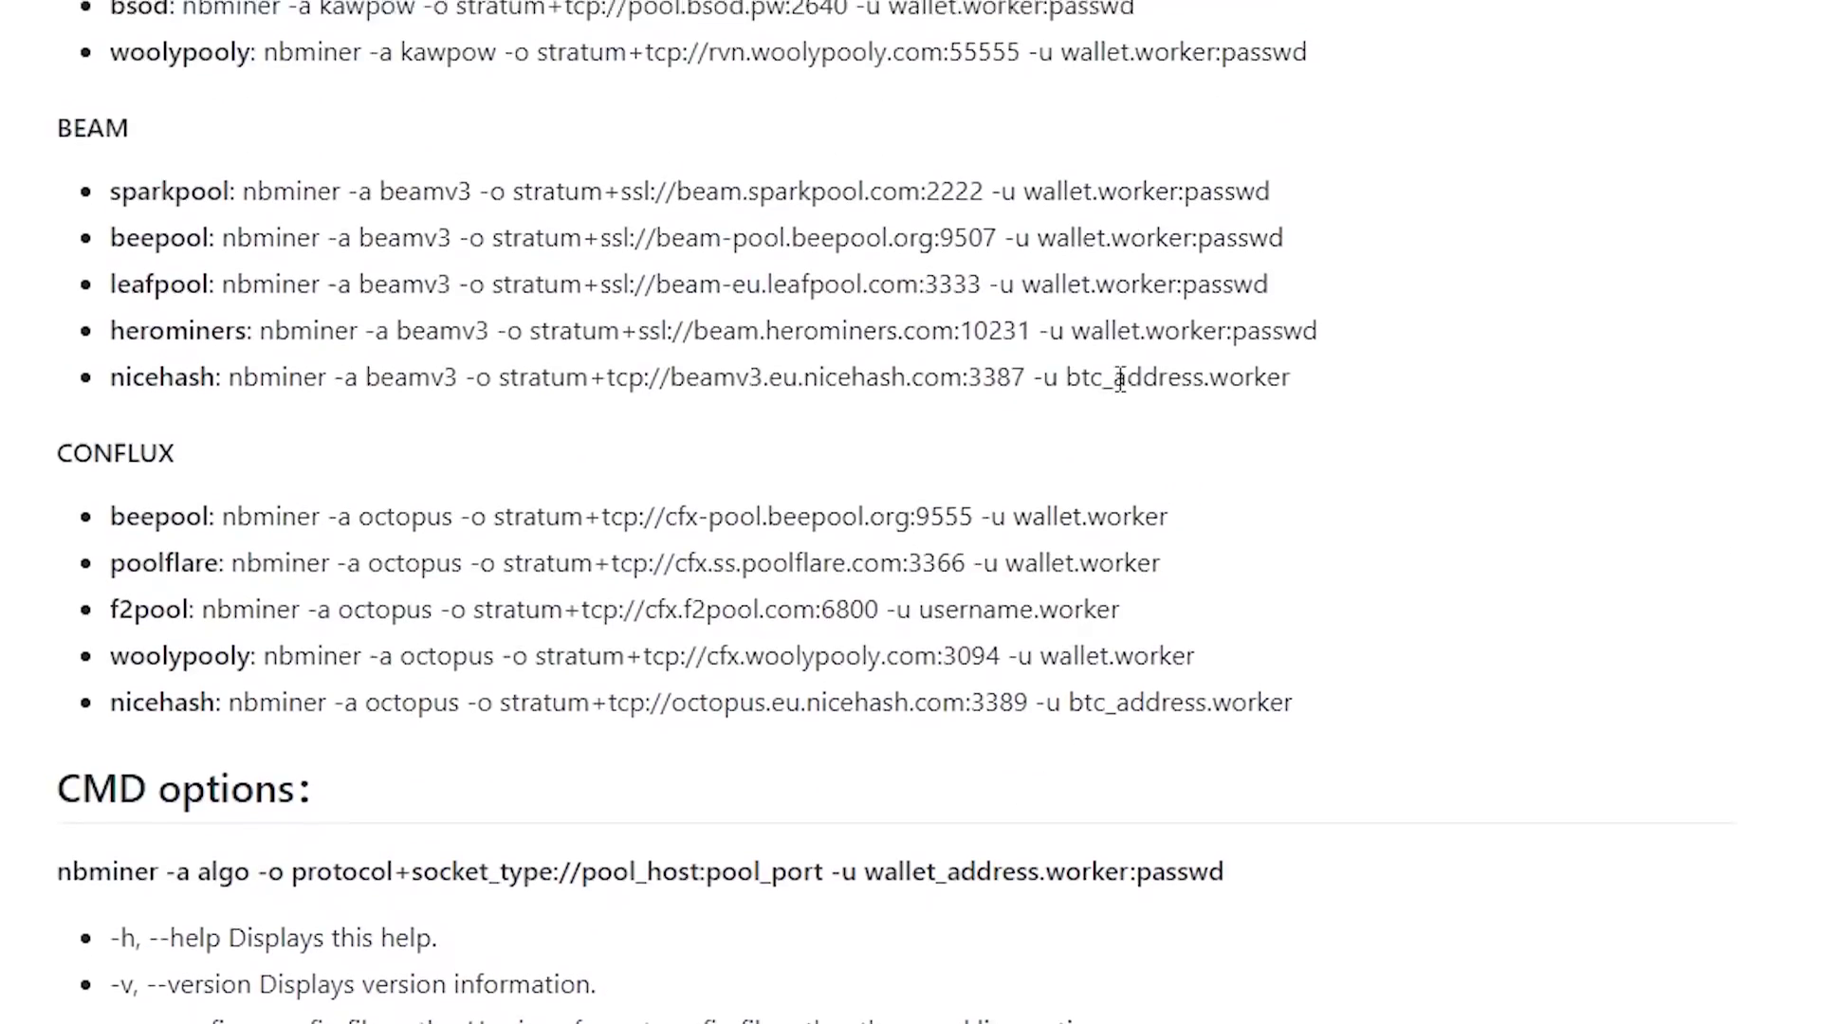
scroll(742, 386, up, 4)
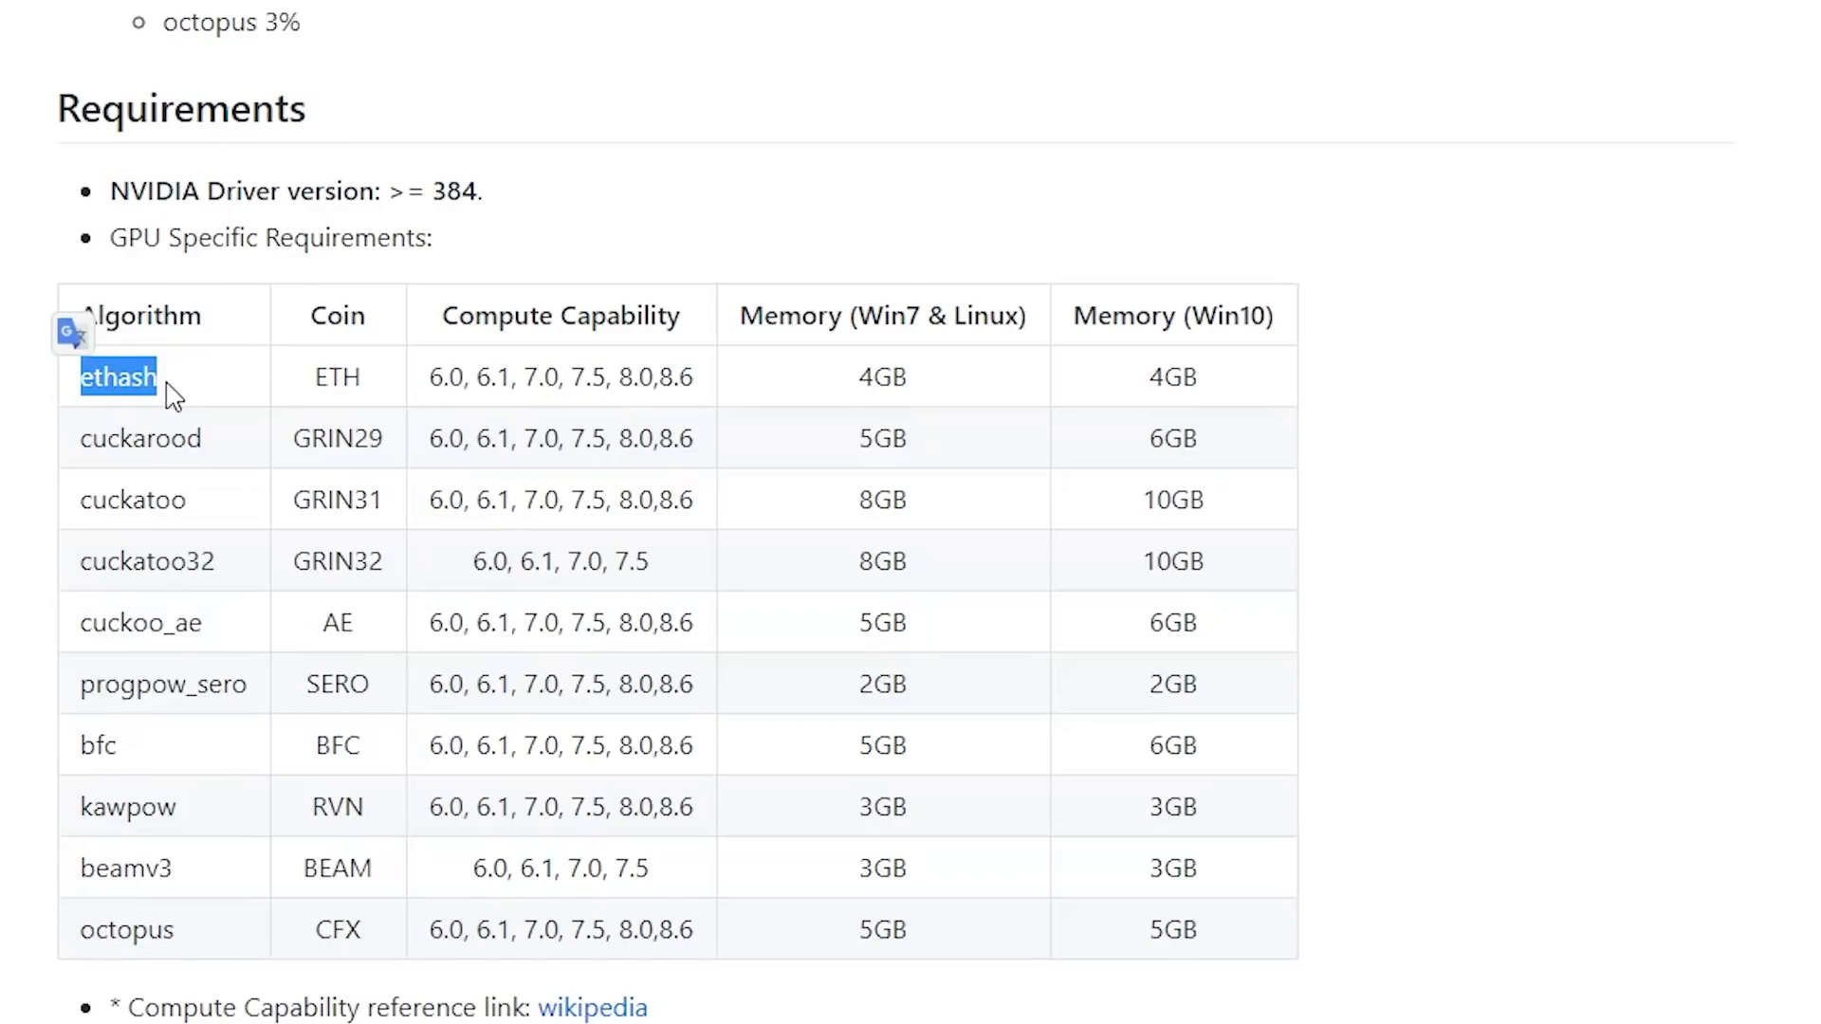
- Scroll between the Dev Fee list and Requirements table, highlighting ETH as the ethash coin
click(317, 380)
scroll(290, 242, up, 5)
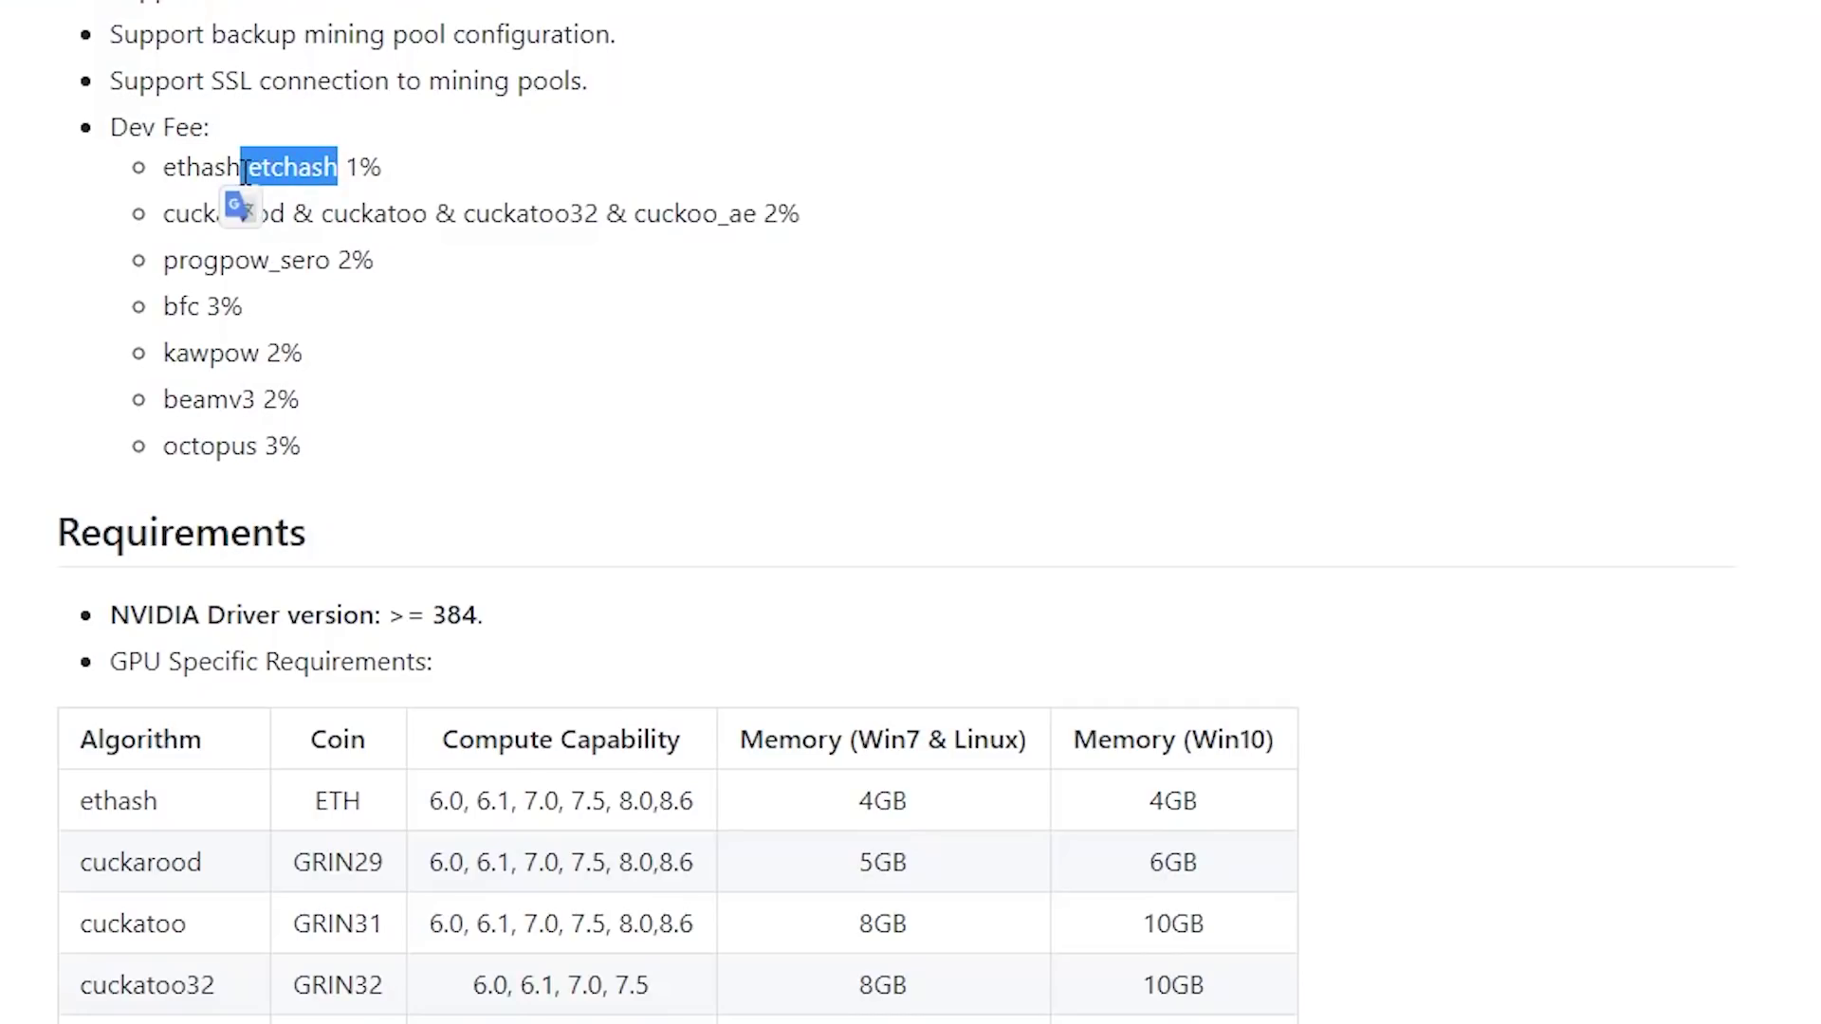
scroll(163, 555, down, 3)
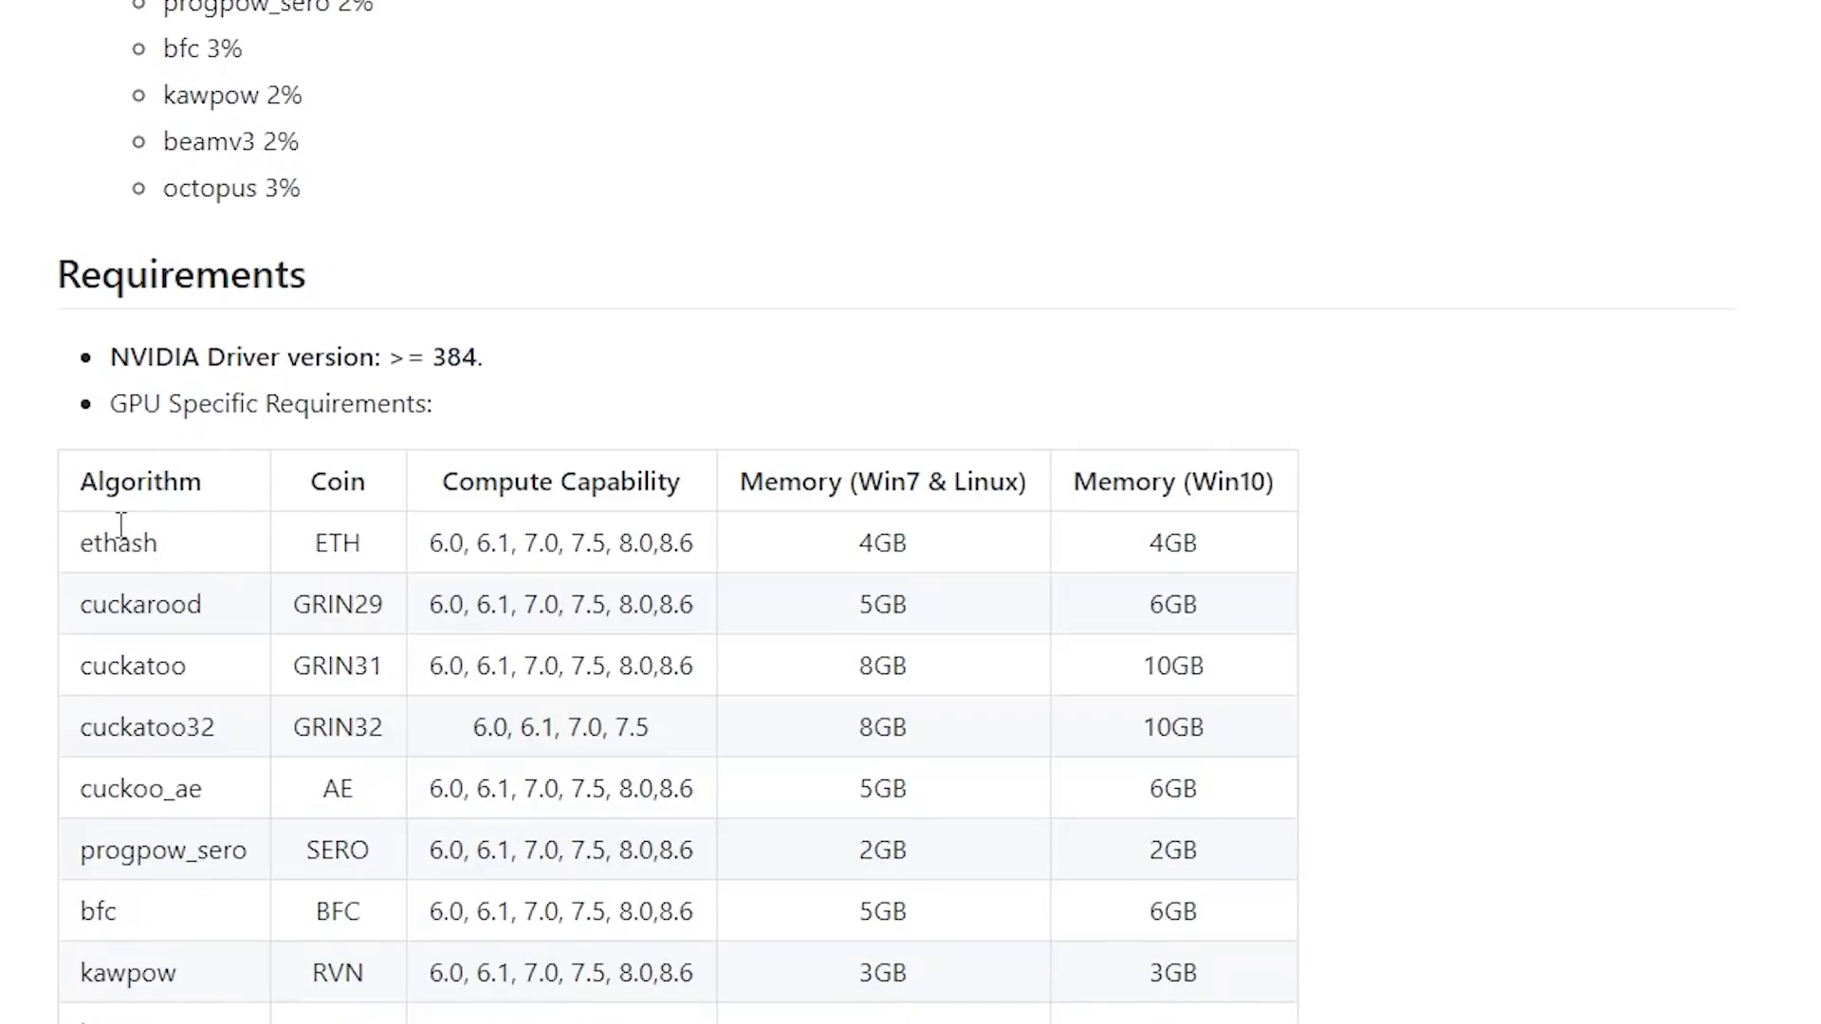
double_click(316, 543)
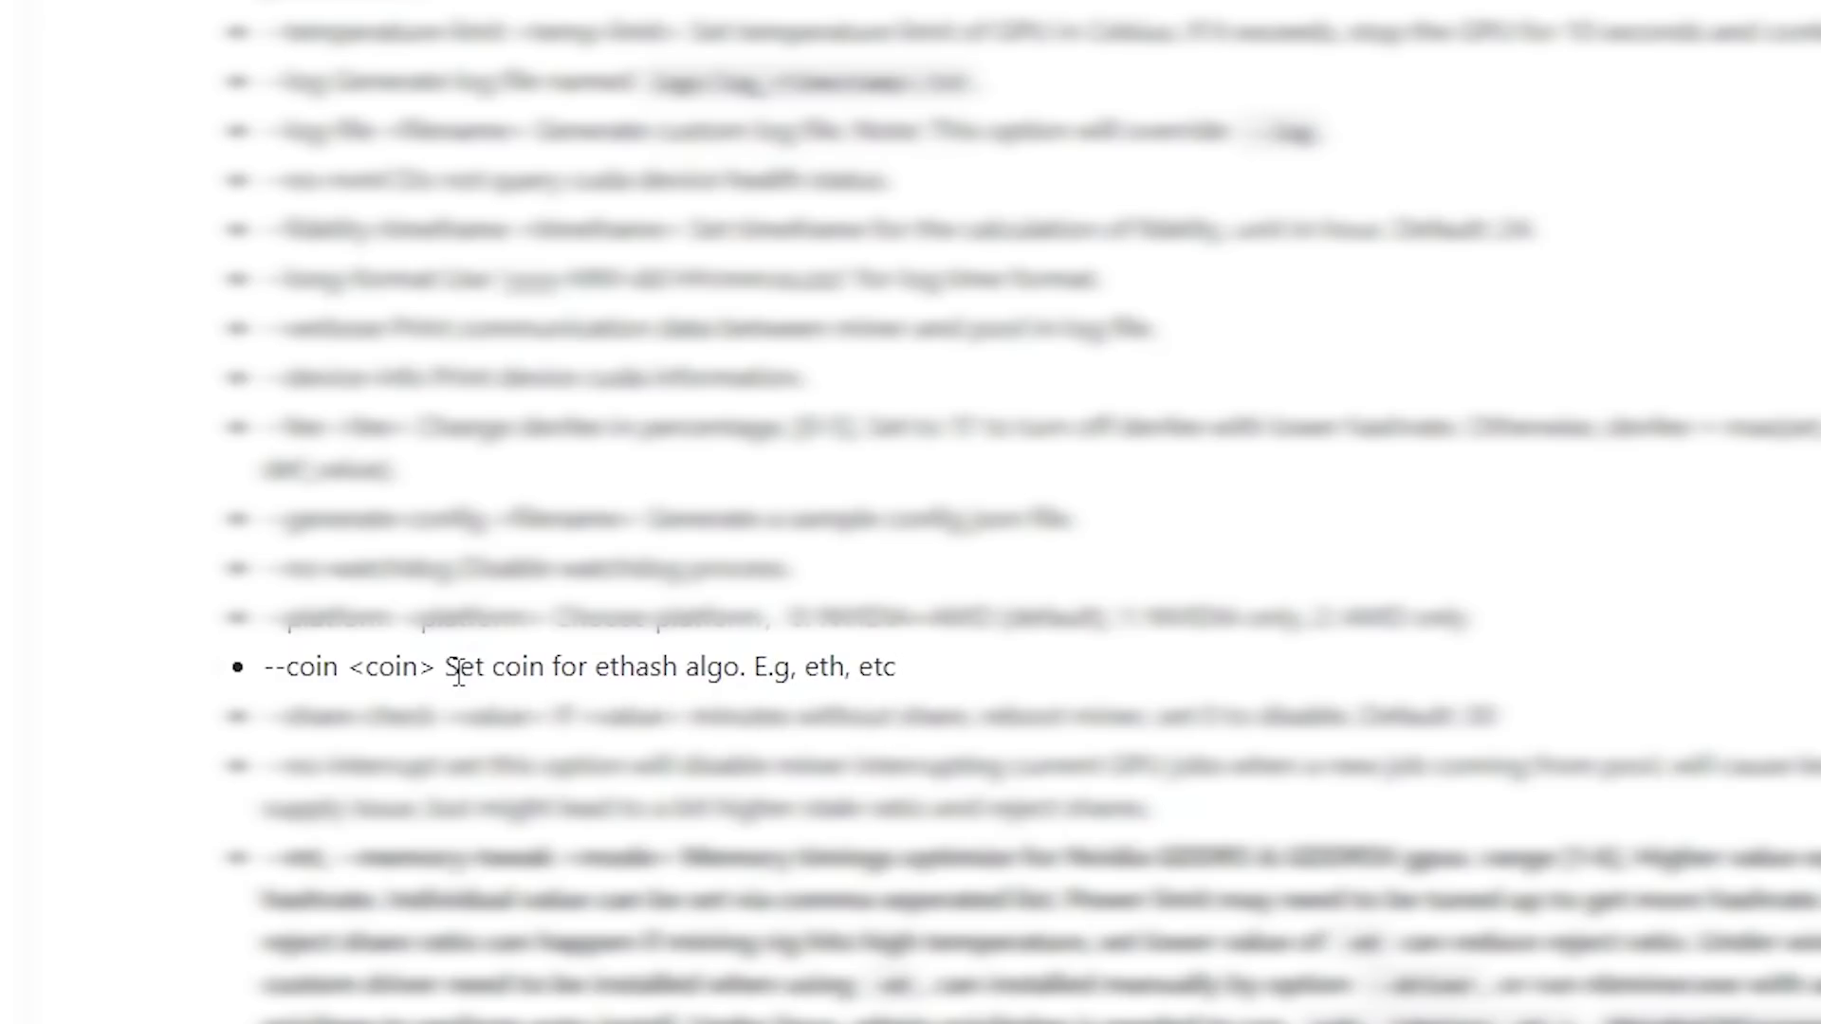
- Highlight the --coin option and its example coin values, then scroll up to Dev Fee and Requirements
drag(343, 670, 264, 671)
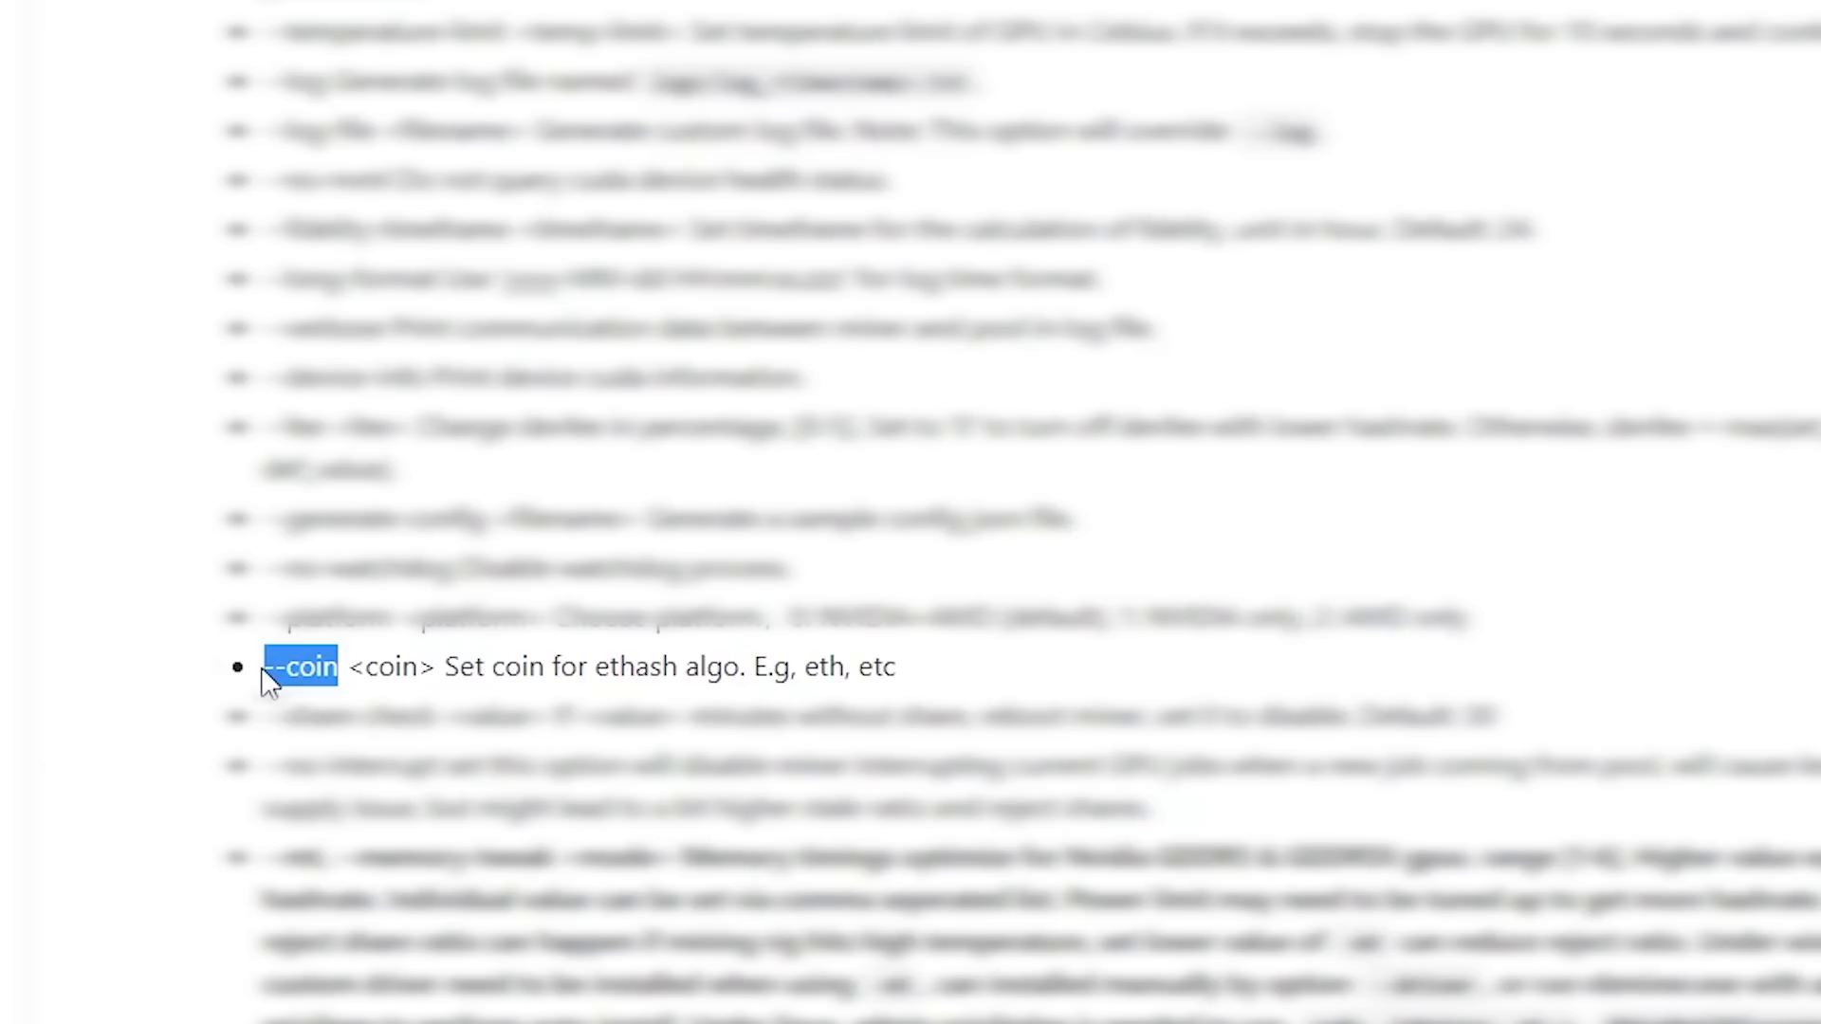
drag(899, 669, 850, 666)
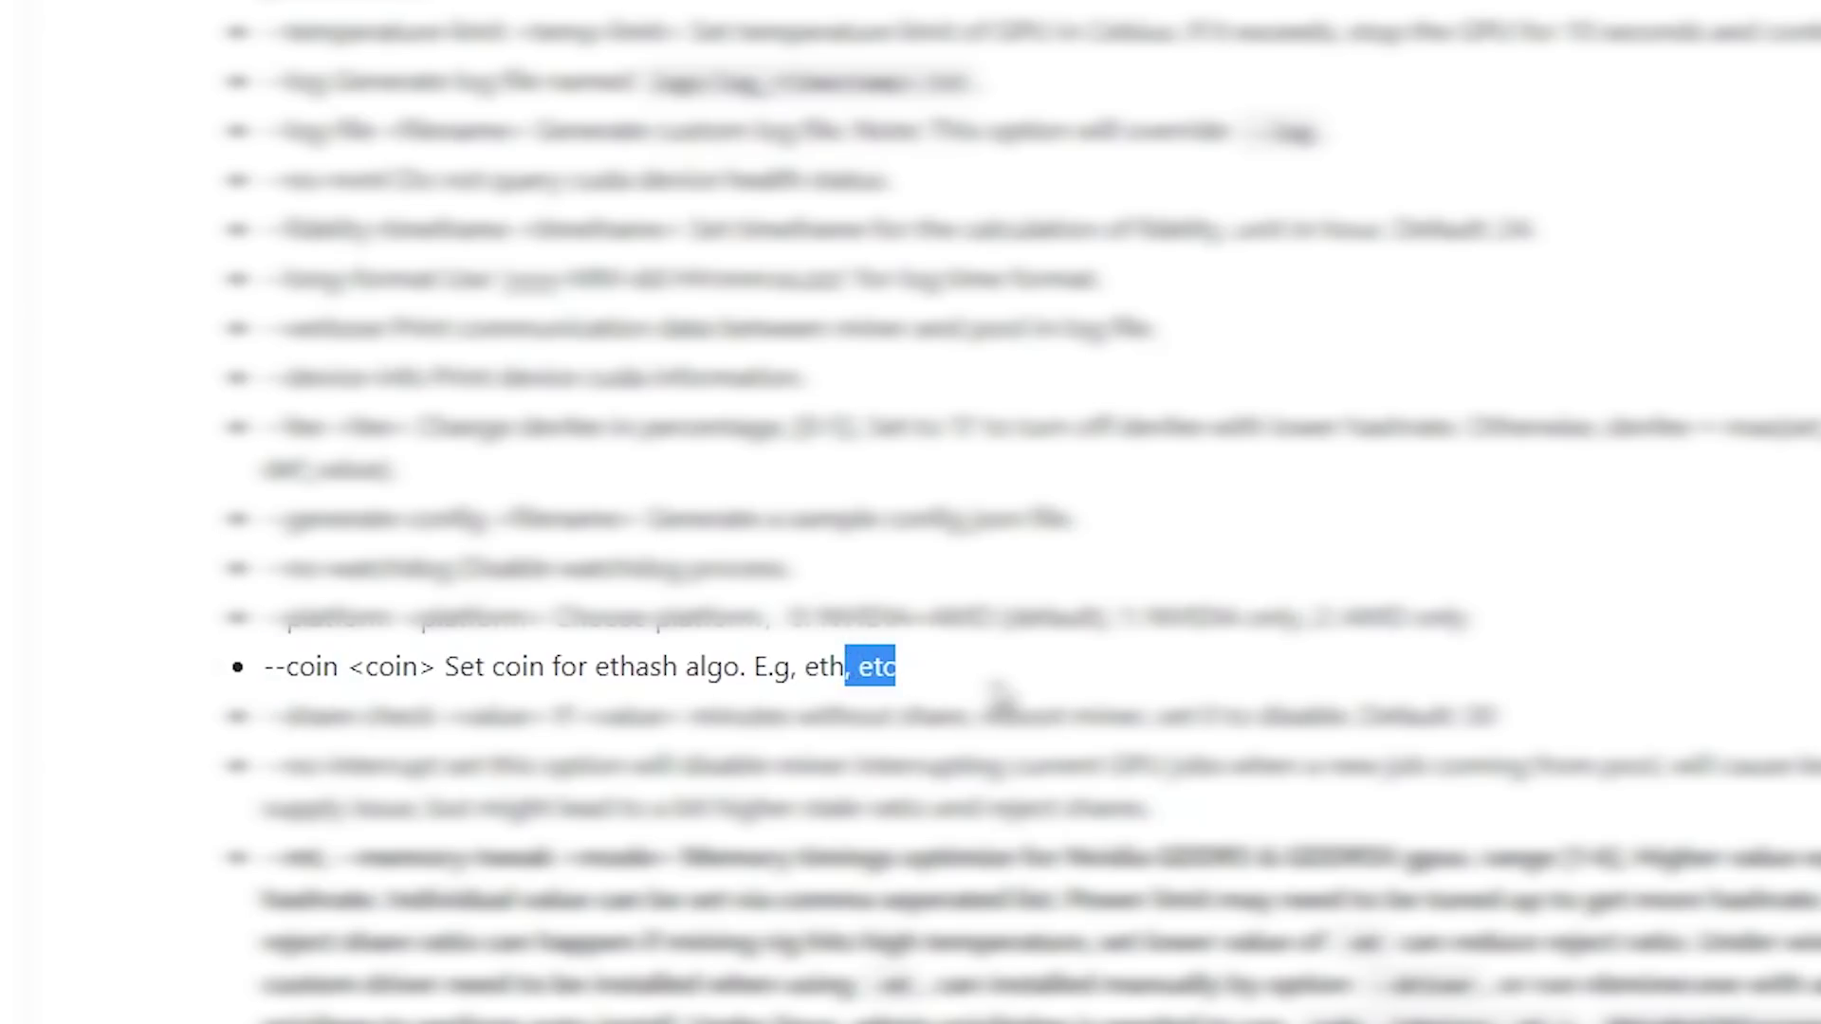
scroll(851, 666, up, 15)
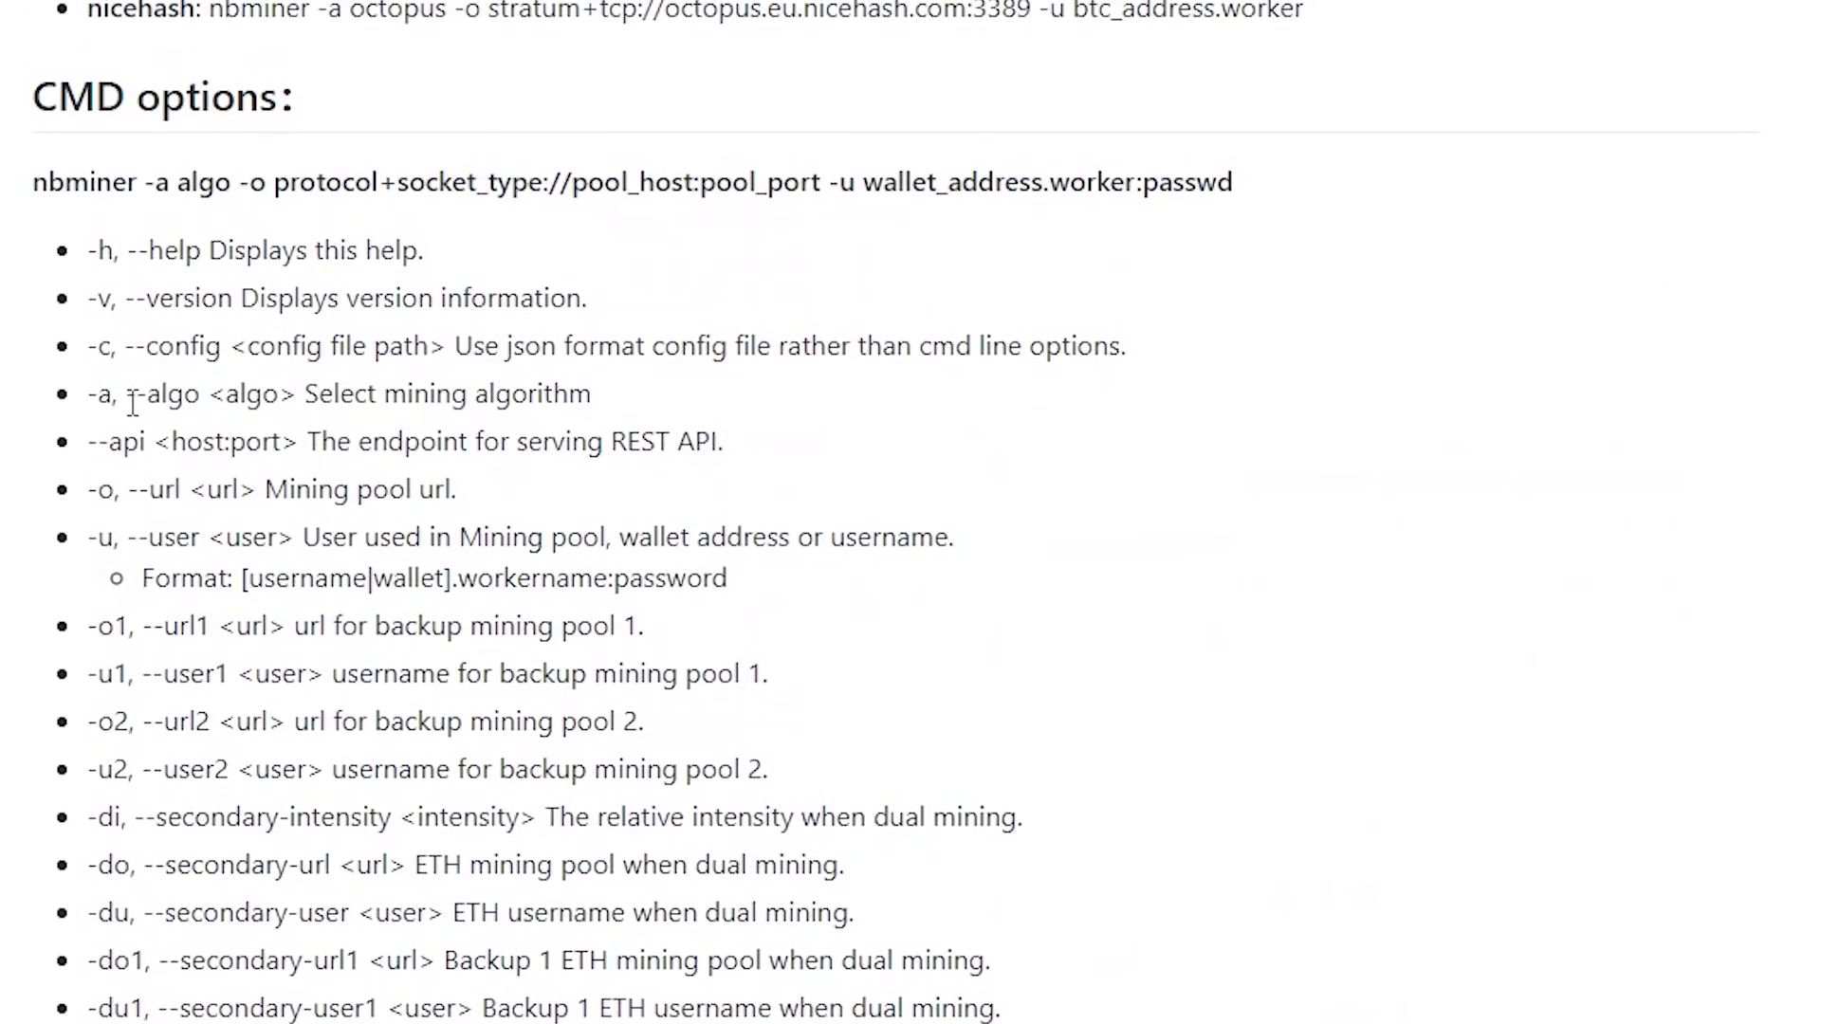
drag(126, 397, 210, 403)
scroll(226, 427, up, 10)
scroll(89, 419, down, 2)
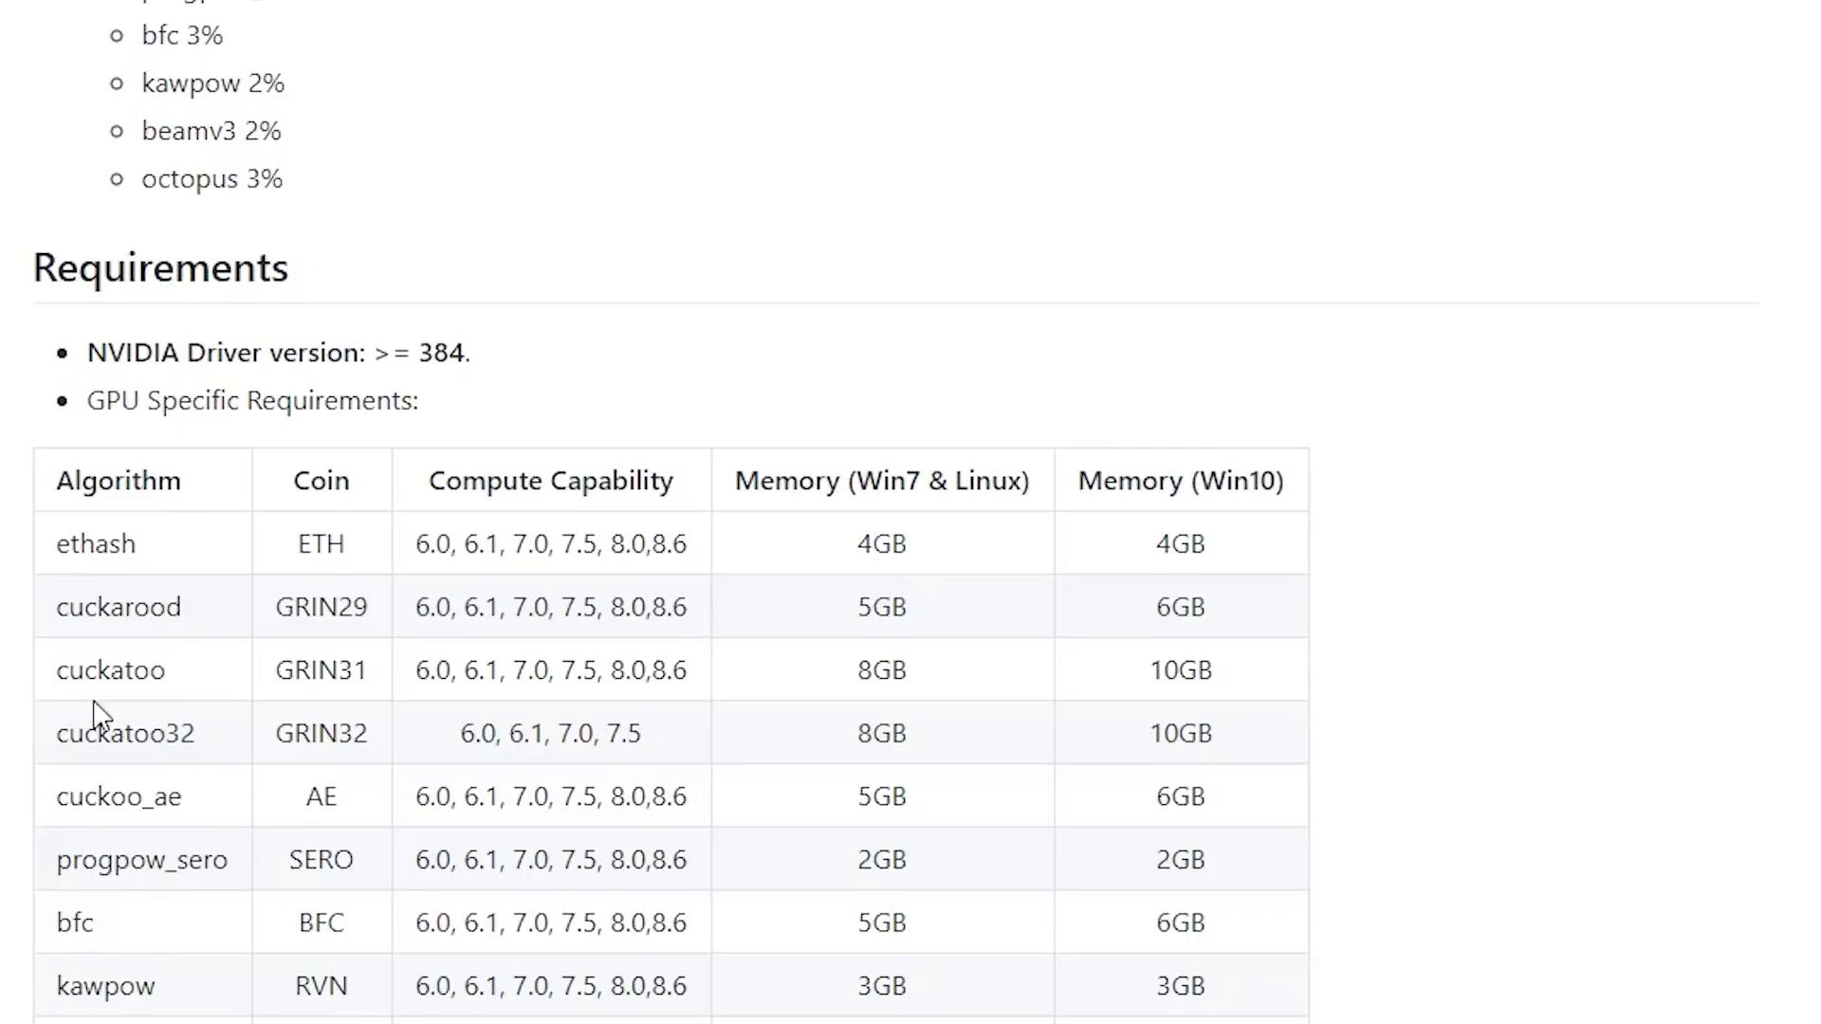
scroll(217, 24, up, 2)
- Highlight etchash in the dev fee list, ethash in the requirements table, and the Coin header
double_click(241, 64)
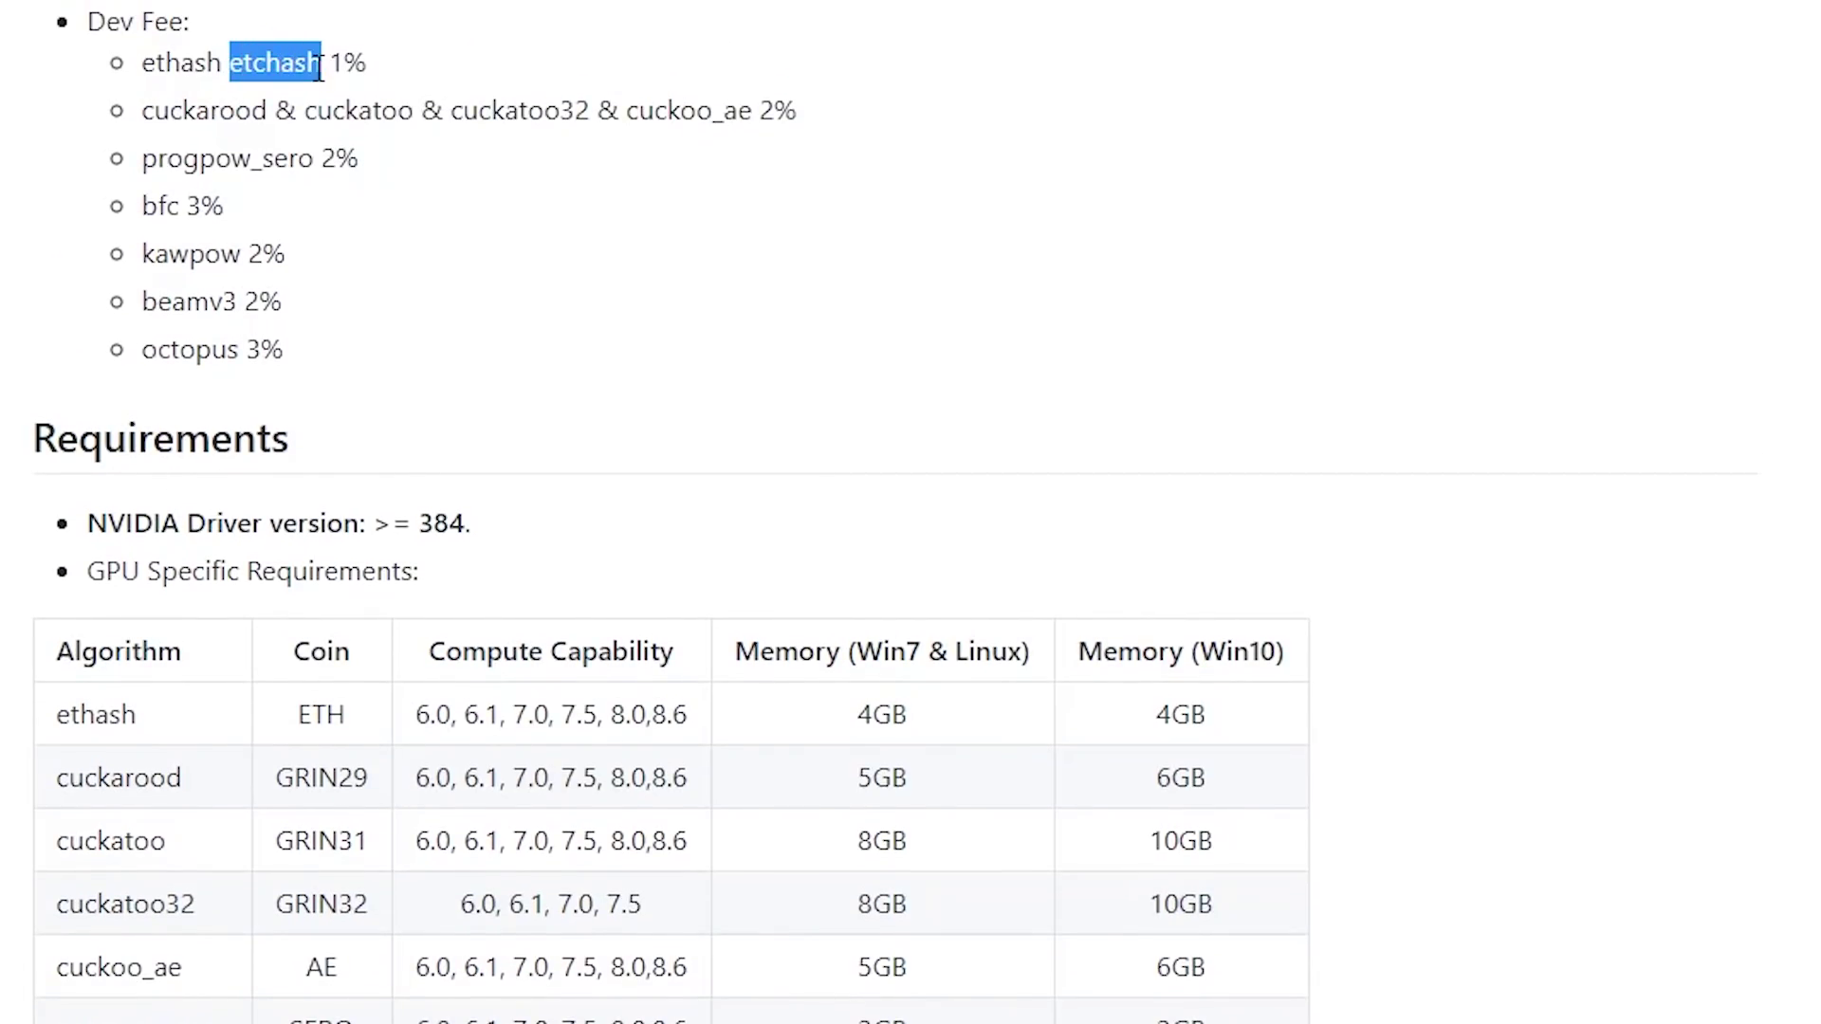
click(195, 767)
drag(161, 721, 48, 726)
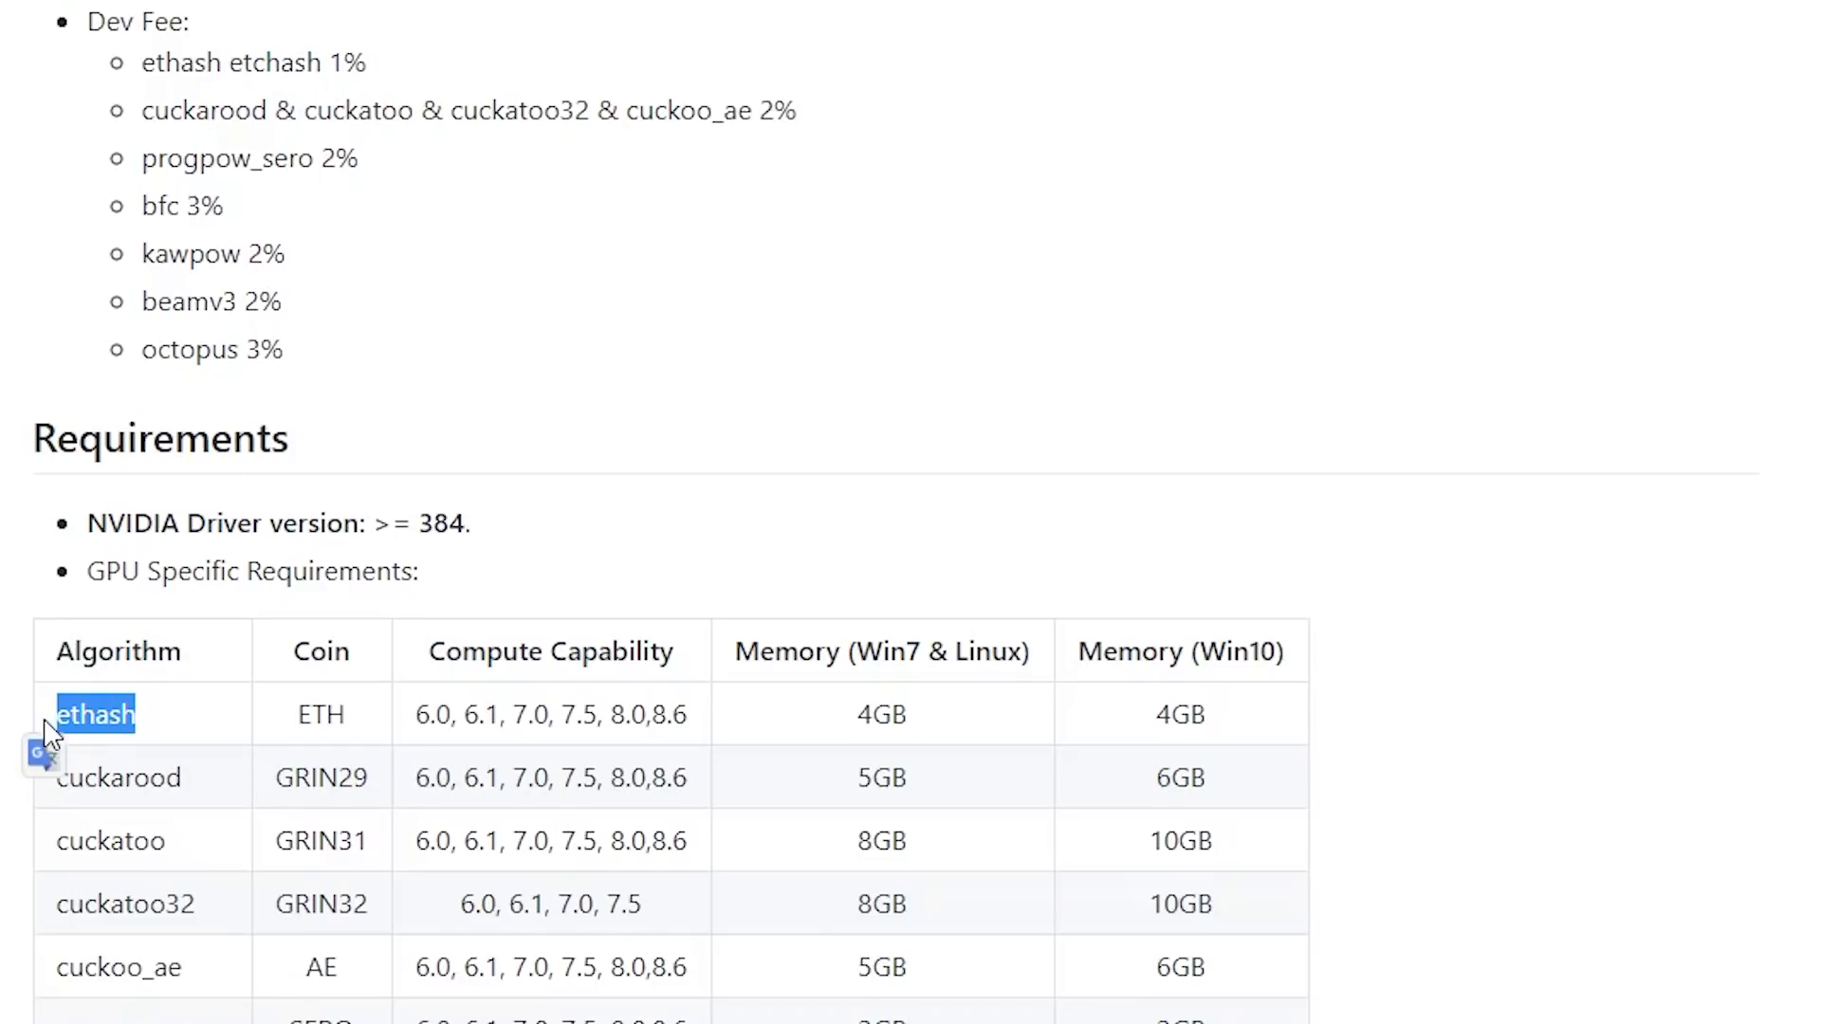
double_click(301, 654)
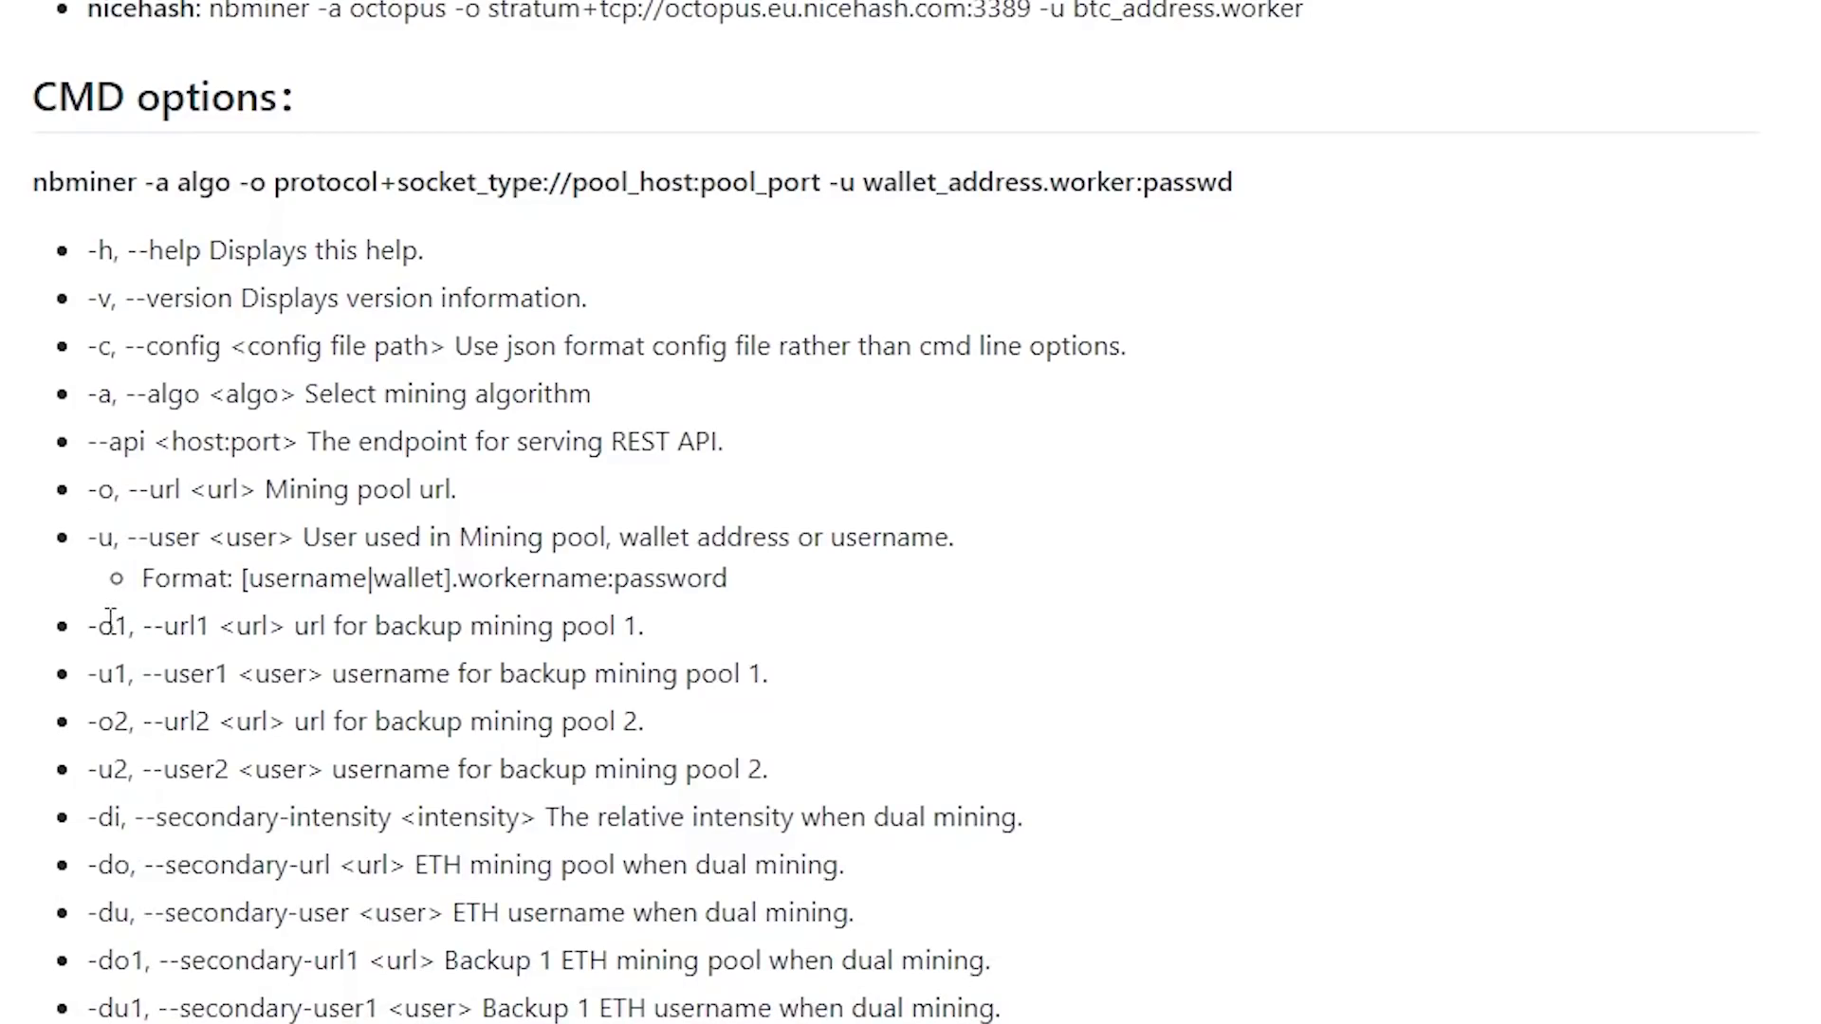
- Highlight the -o pool URL and the -o1 and -o2 backup pool options
drag(126, 617, 90, 626)
click(143, 683)
drag(133, 725, 90, 726)
click(218, 759)
drag(391, 633, 662, 652)
click(662, 655)
drag(100, 489, 87, 491)
drag(129, 626, 87, 626)
drag(130, 723, 88, 723)
- Highlight 'wallet address' and 'username' in the -u option description
drag(619, 537, 816, 524)
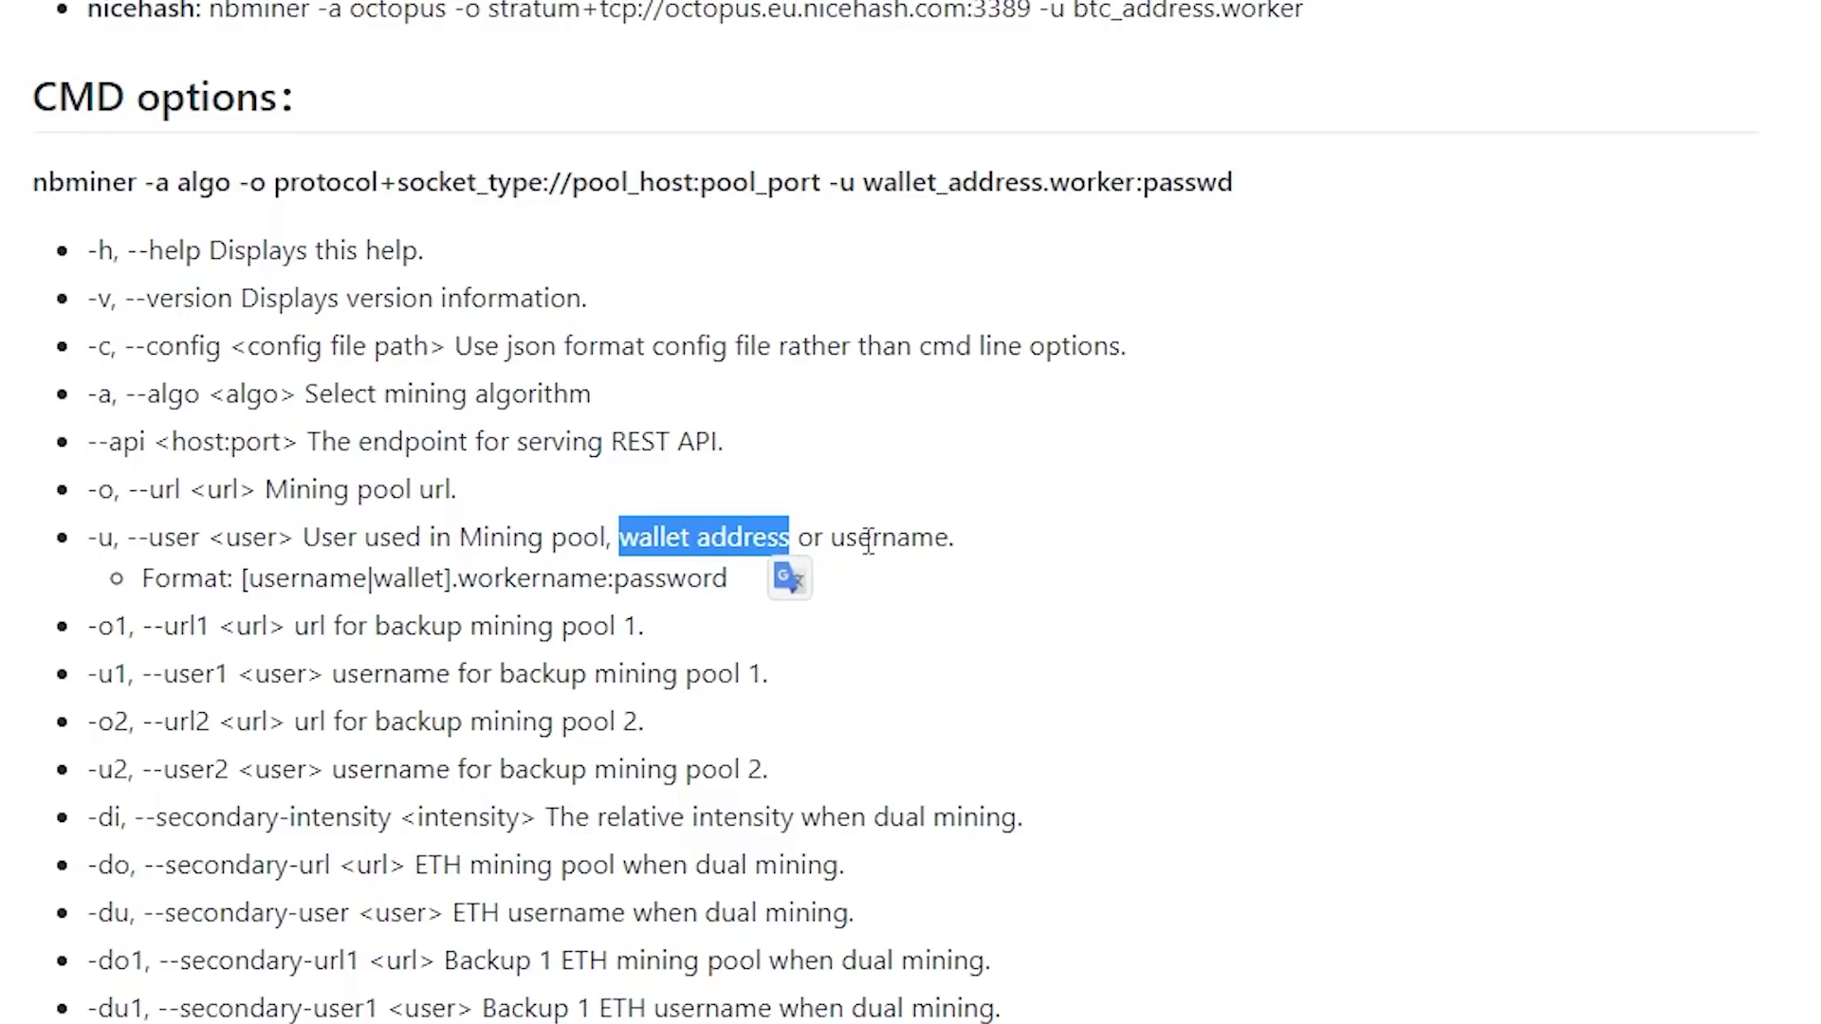
click(834, 545)
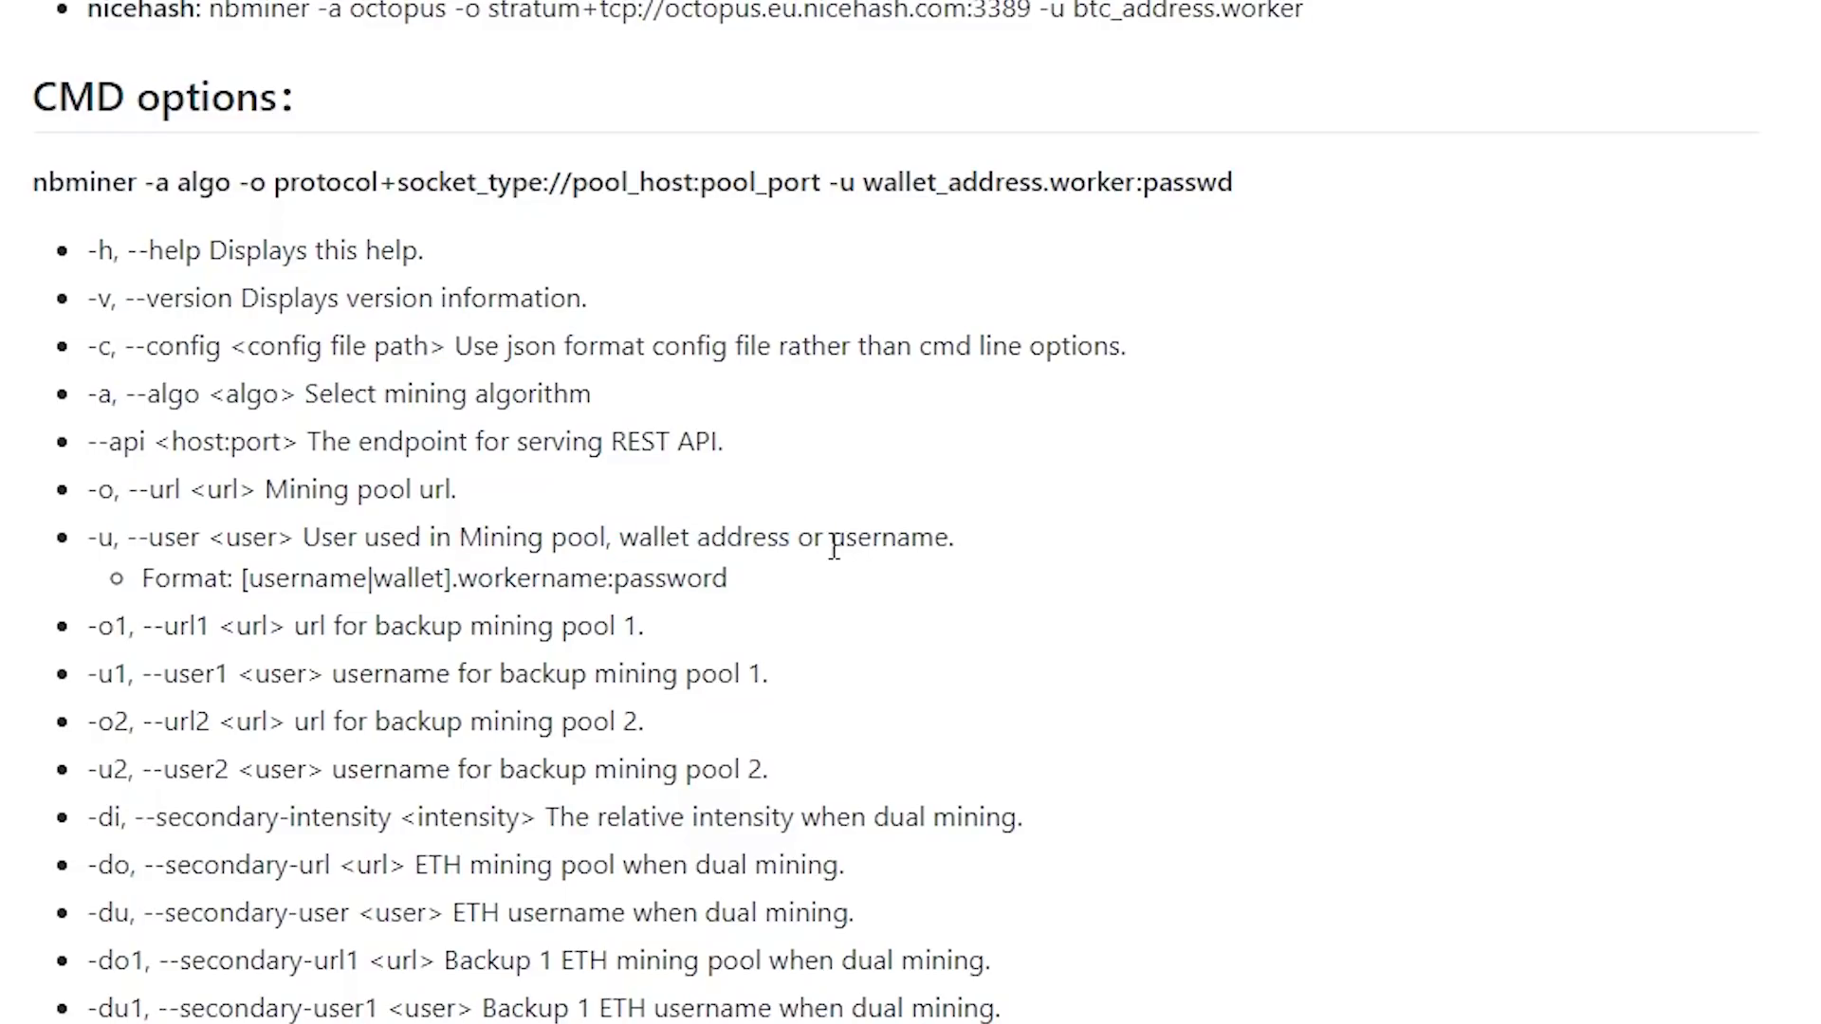
double_click(944, 532)
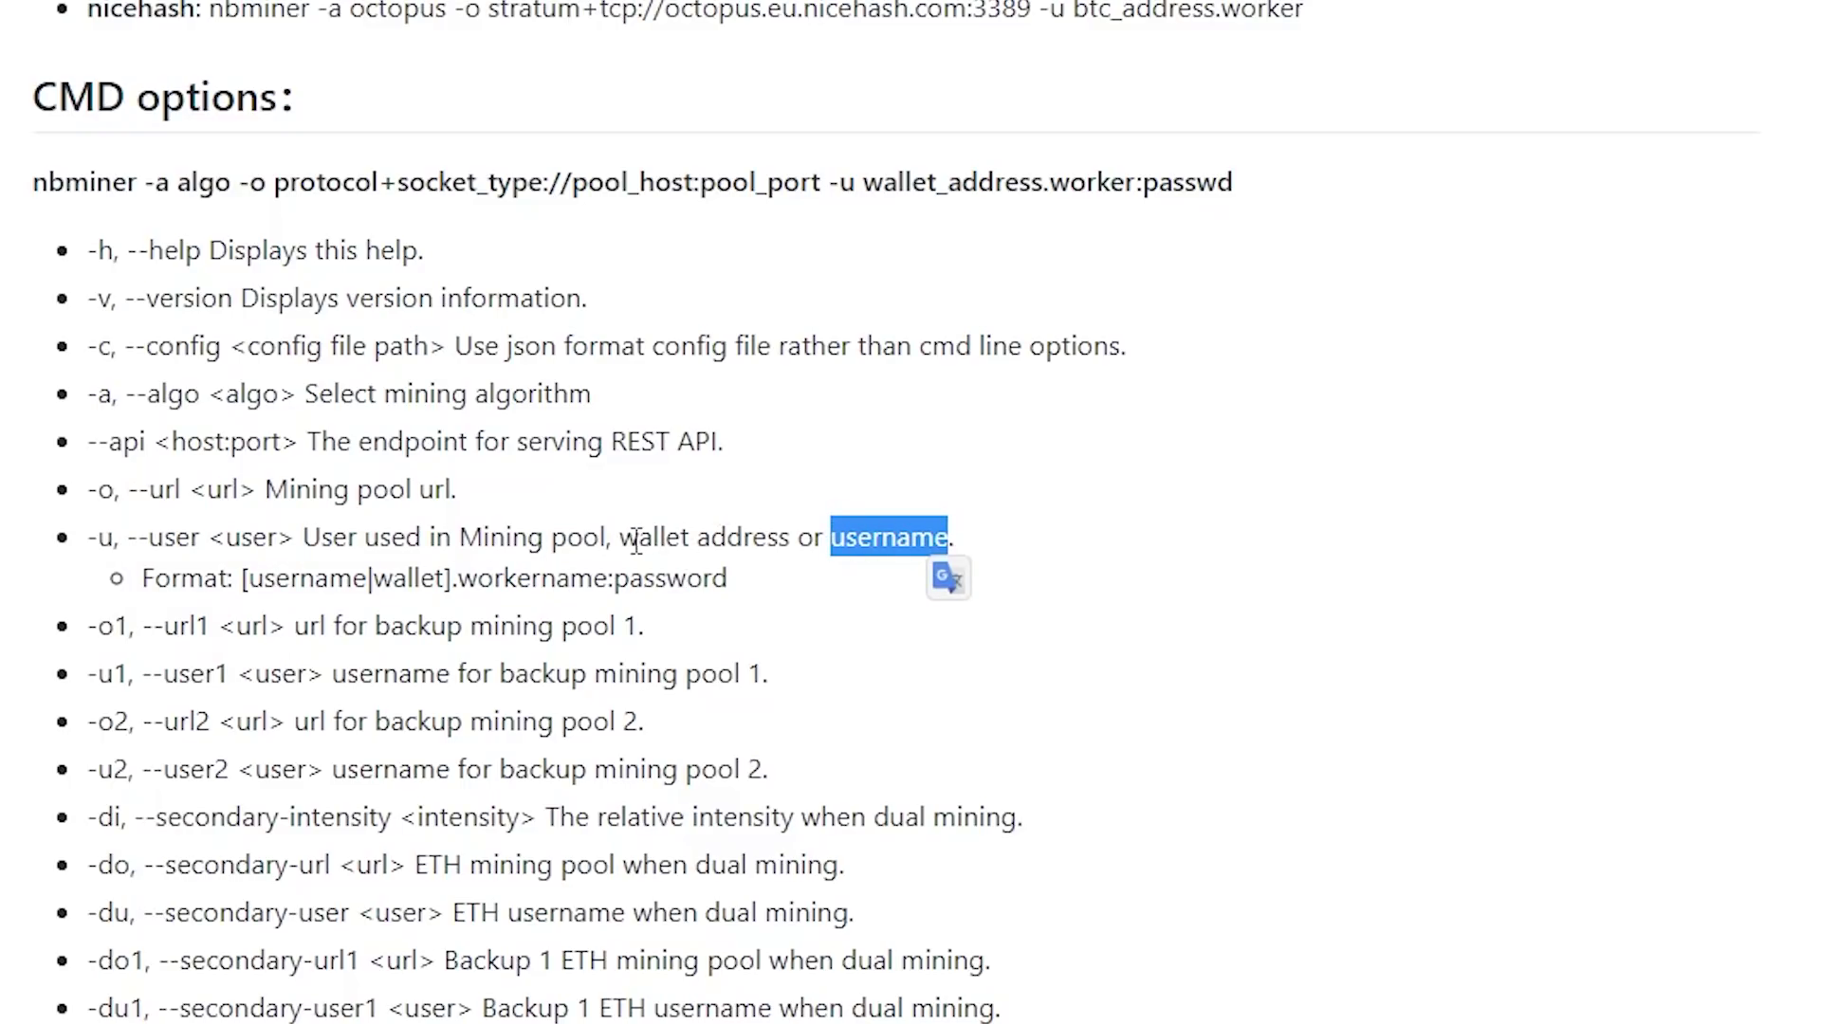
drag(618, 539, 792, 527)
click(879, 536)
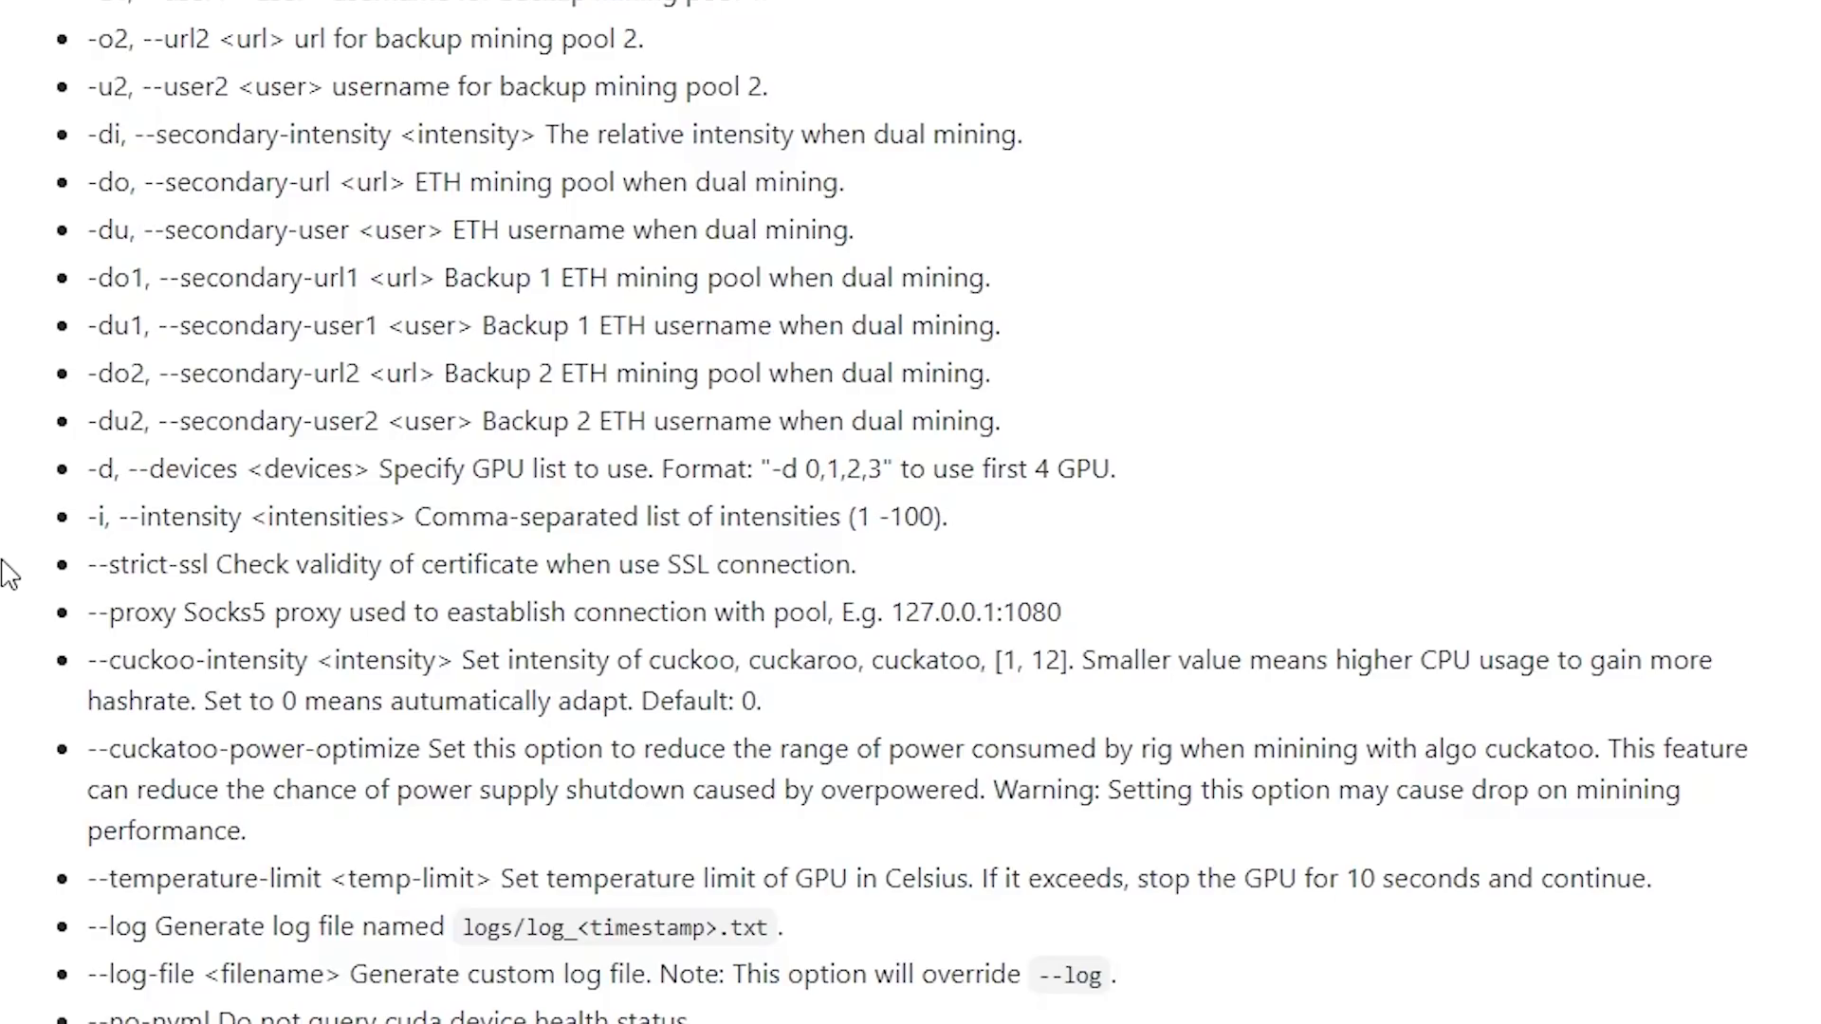
- Highlight the --platform choices: the NVIDIA+AMD default, 'NVIDIA only' and 'AMD only'
scroll(9, 573, down, 9)
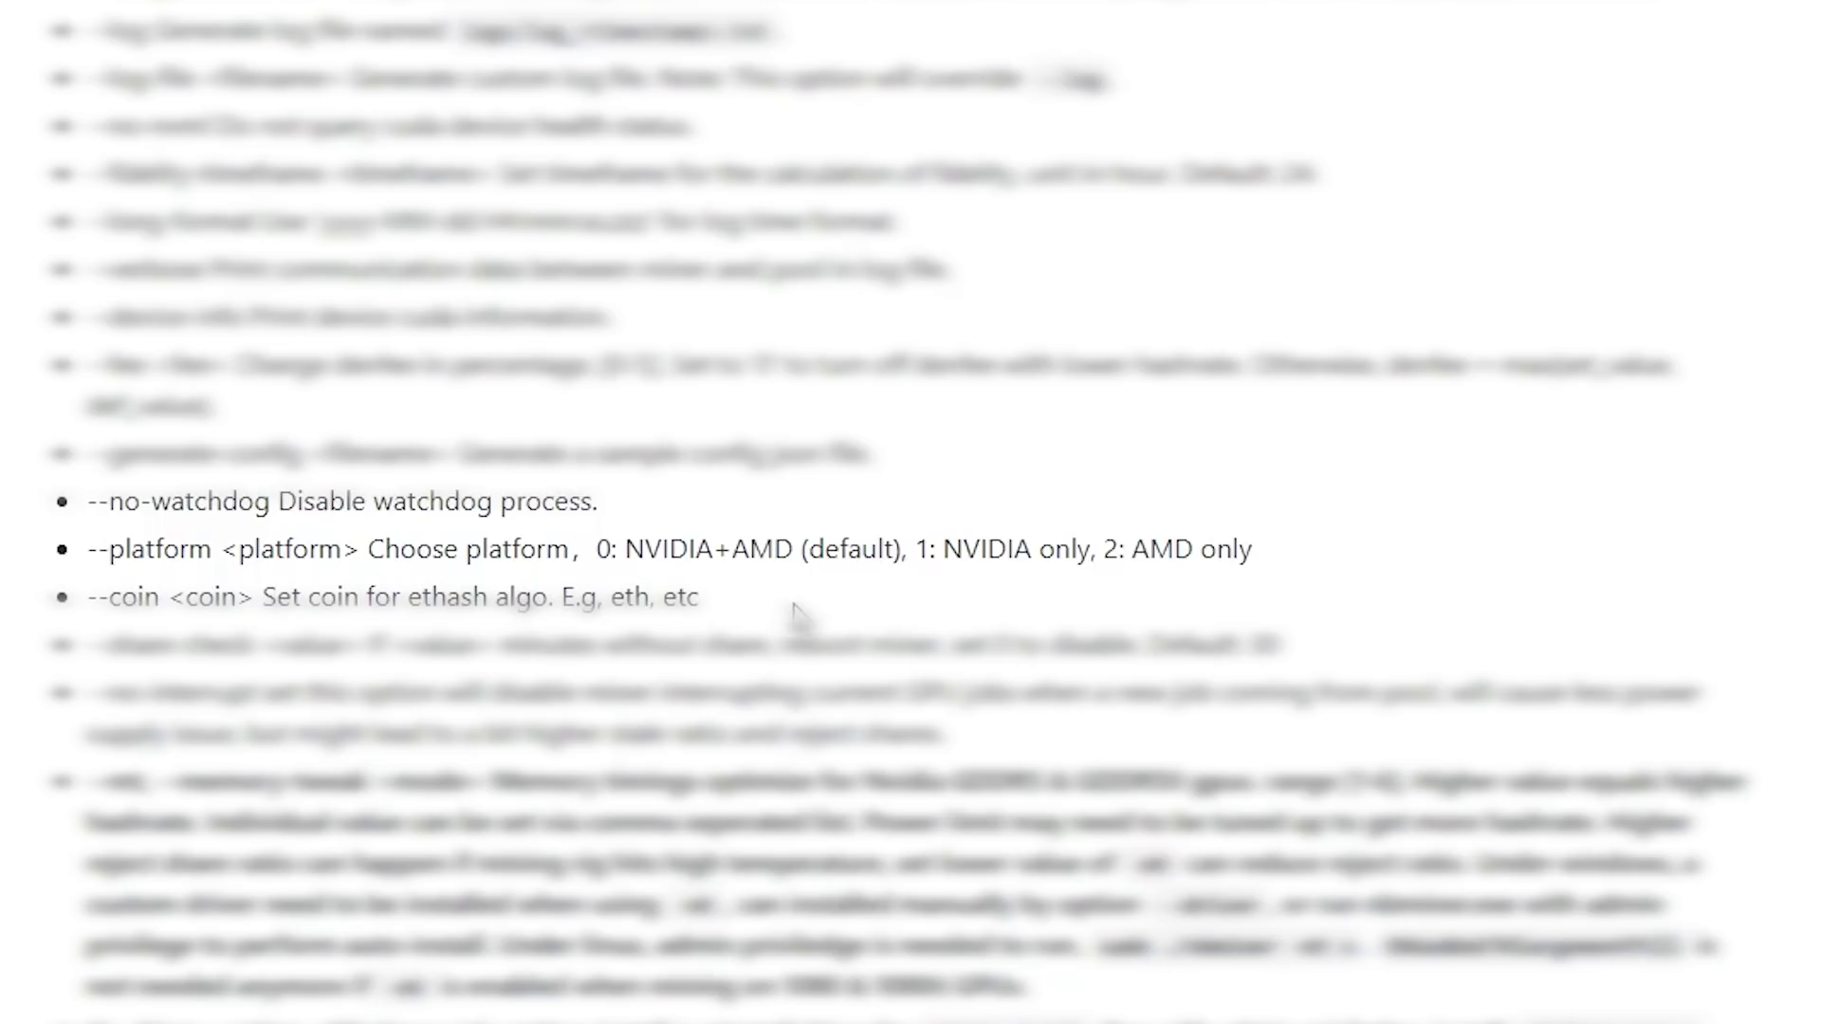
drag(779, 551, 623, 550)
click(968, 614)
drag(944, 549, 1090, 549)
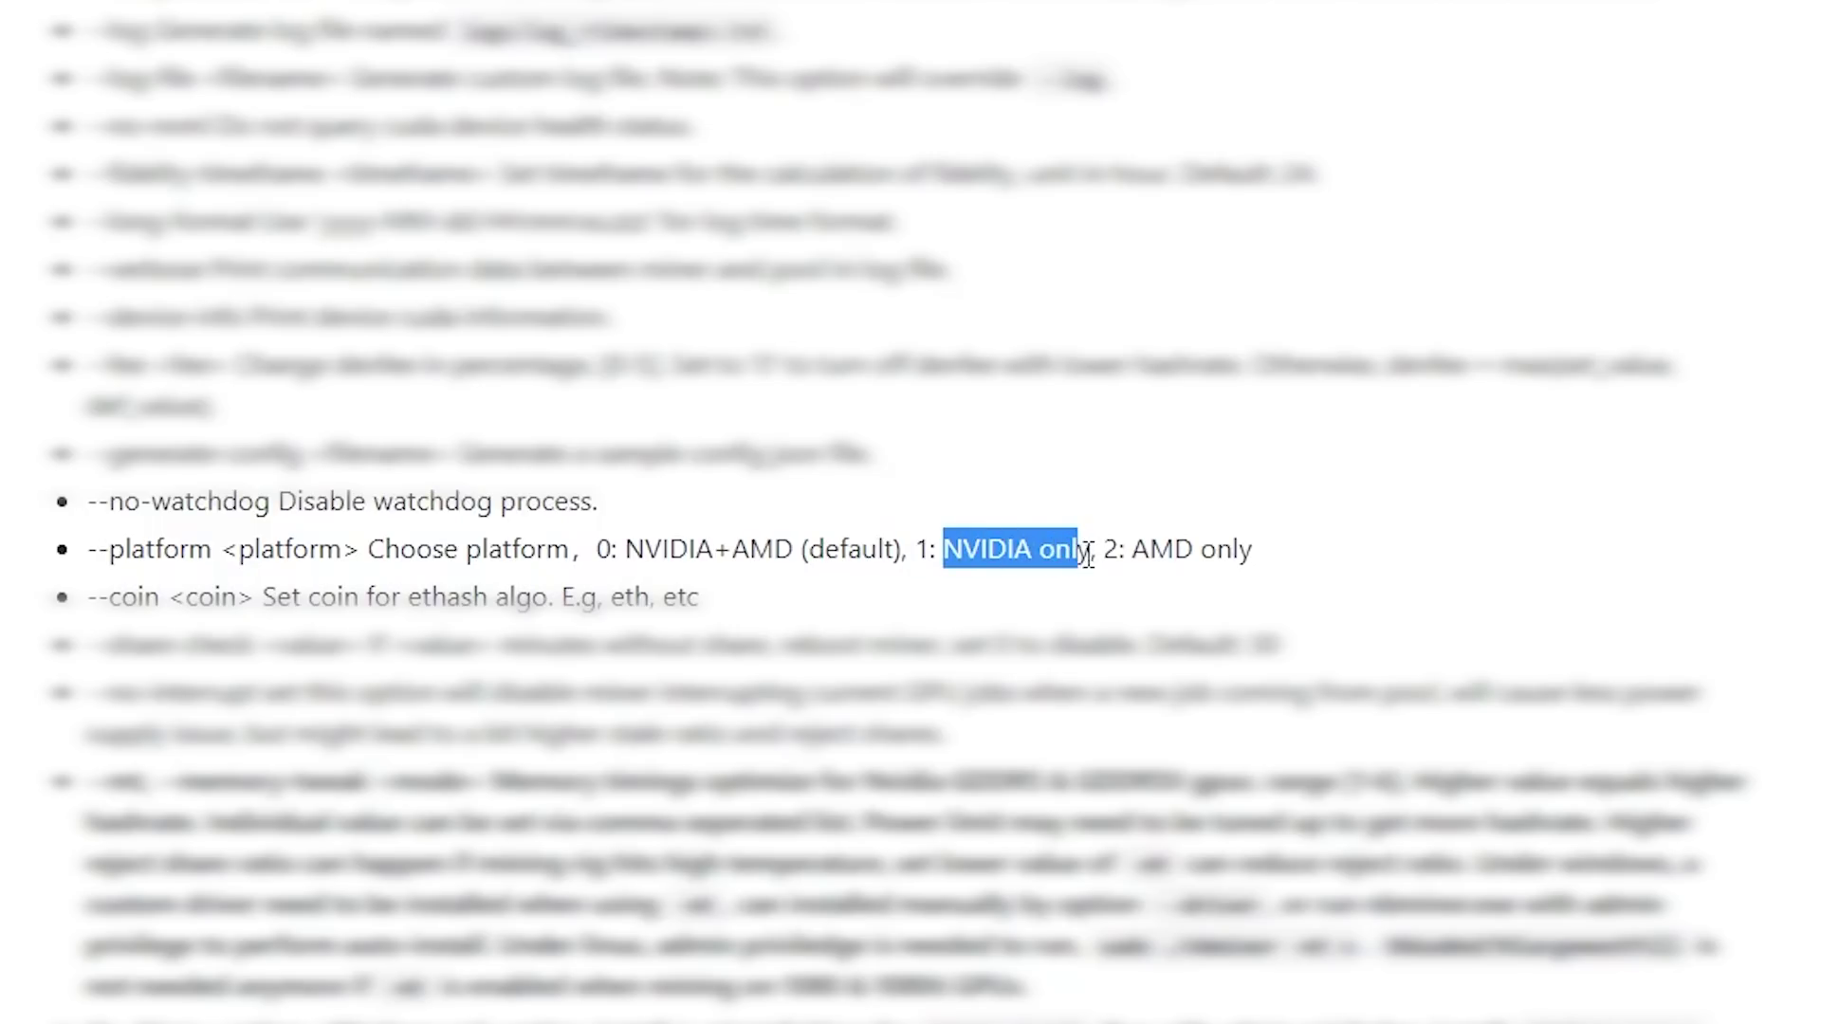
click(1122, 623)
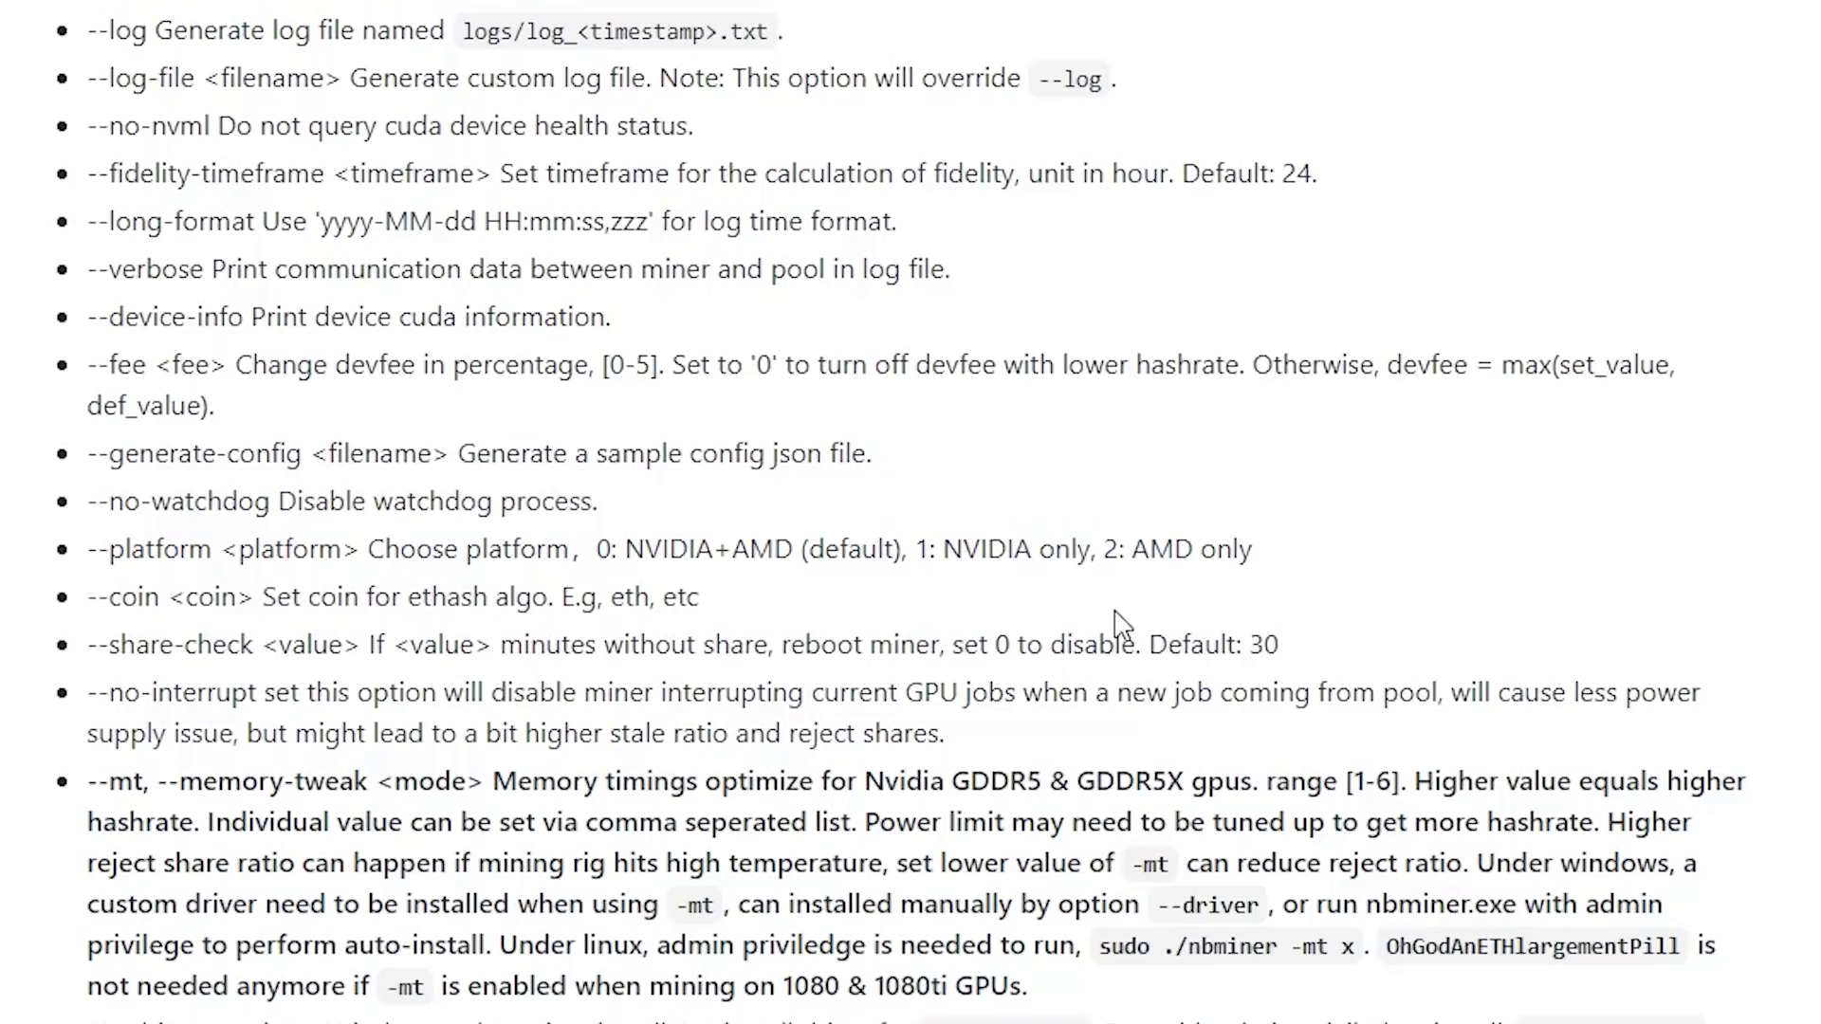
drag(1138, 550, 1252, 550)
click(1151, 572)
drag(944, 550, 1099, 550)
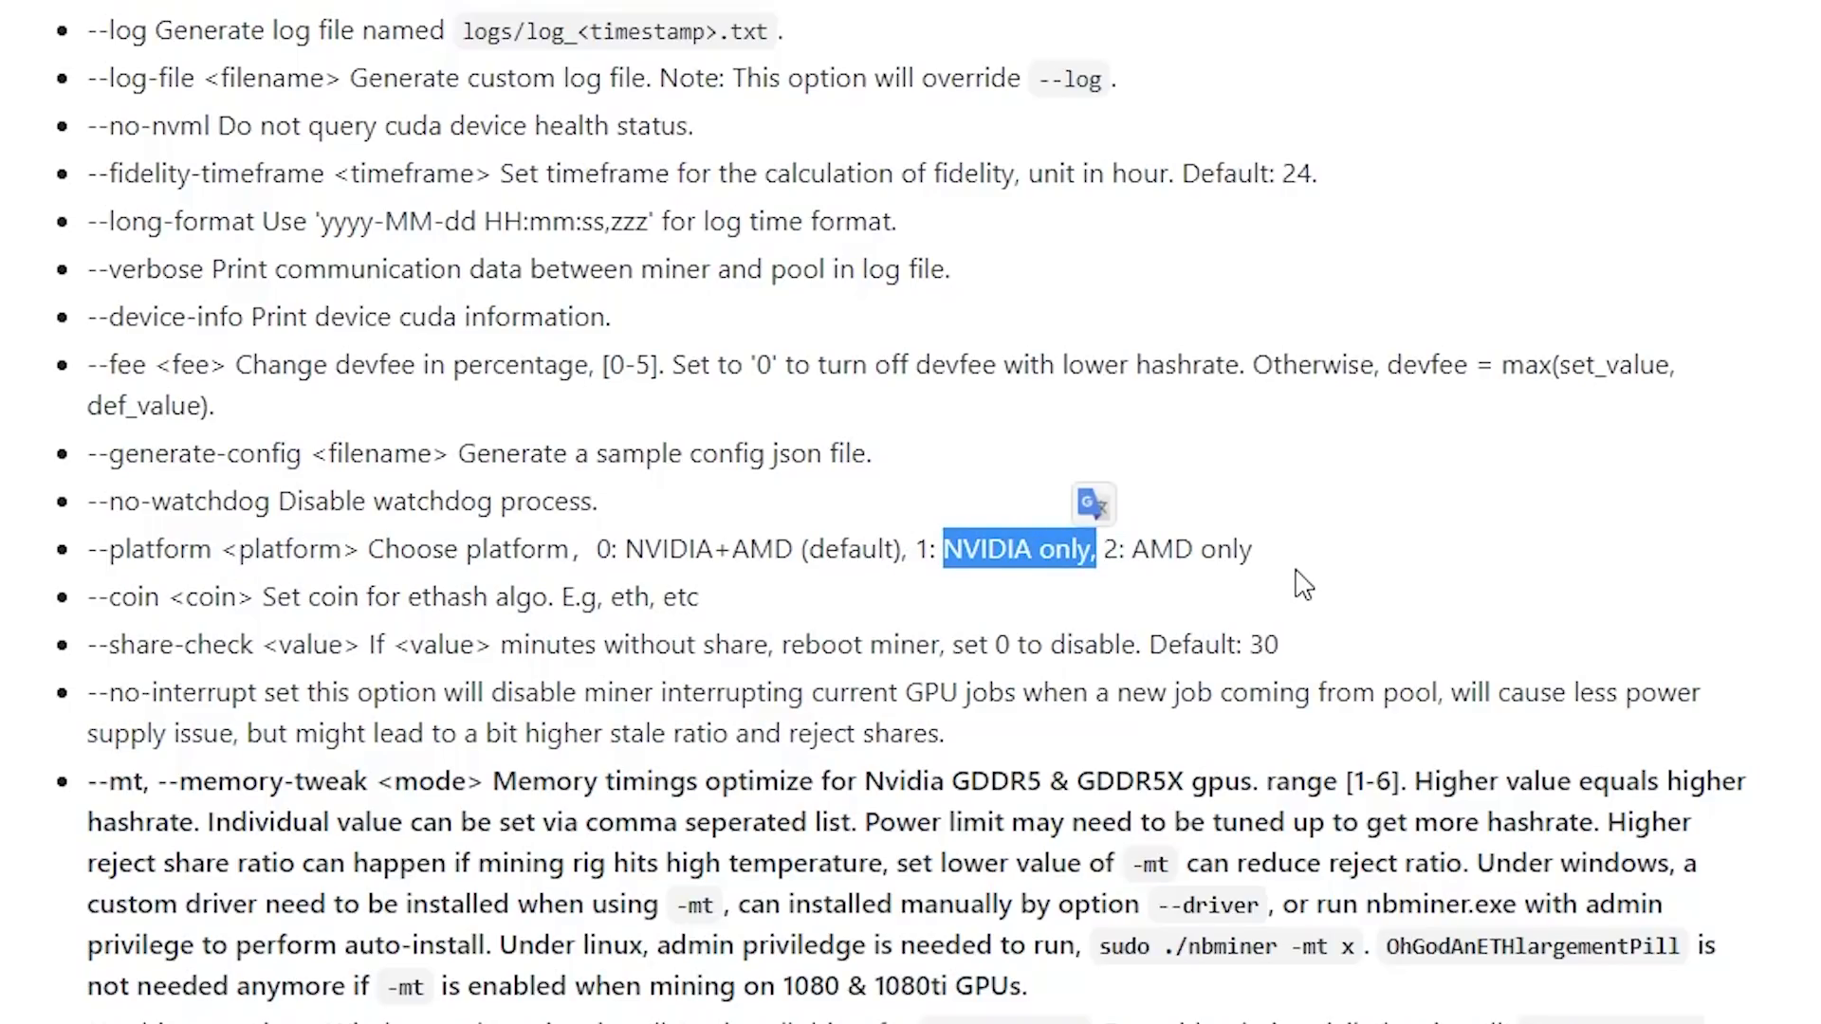
drag(1304, 586, 1134, 552)
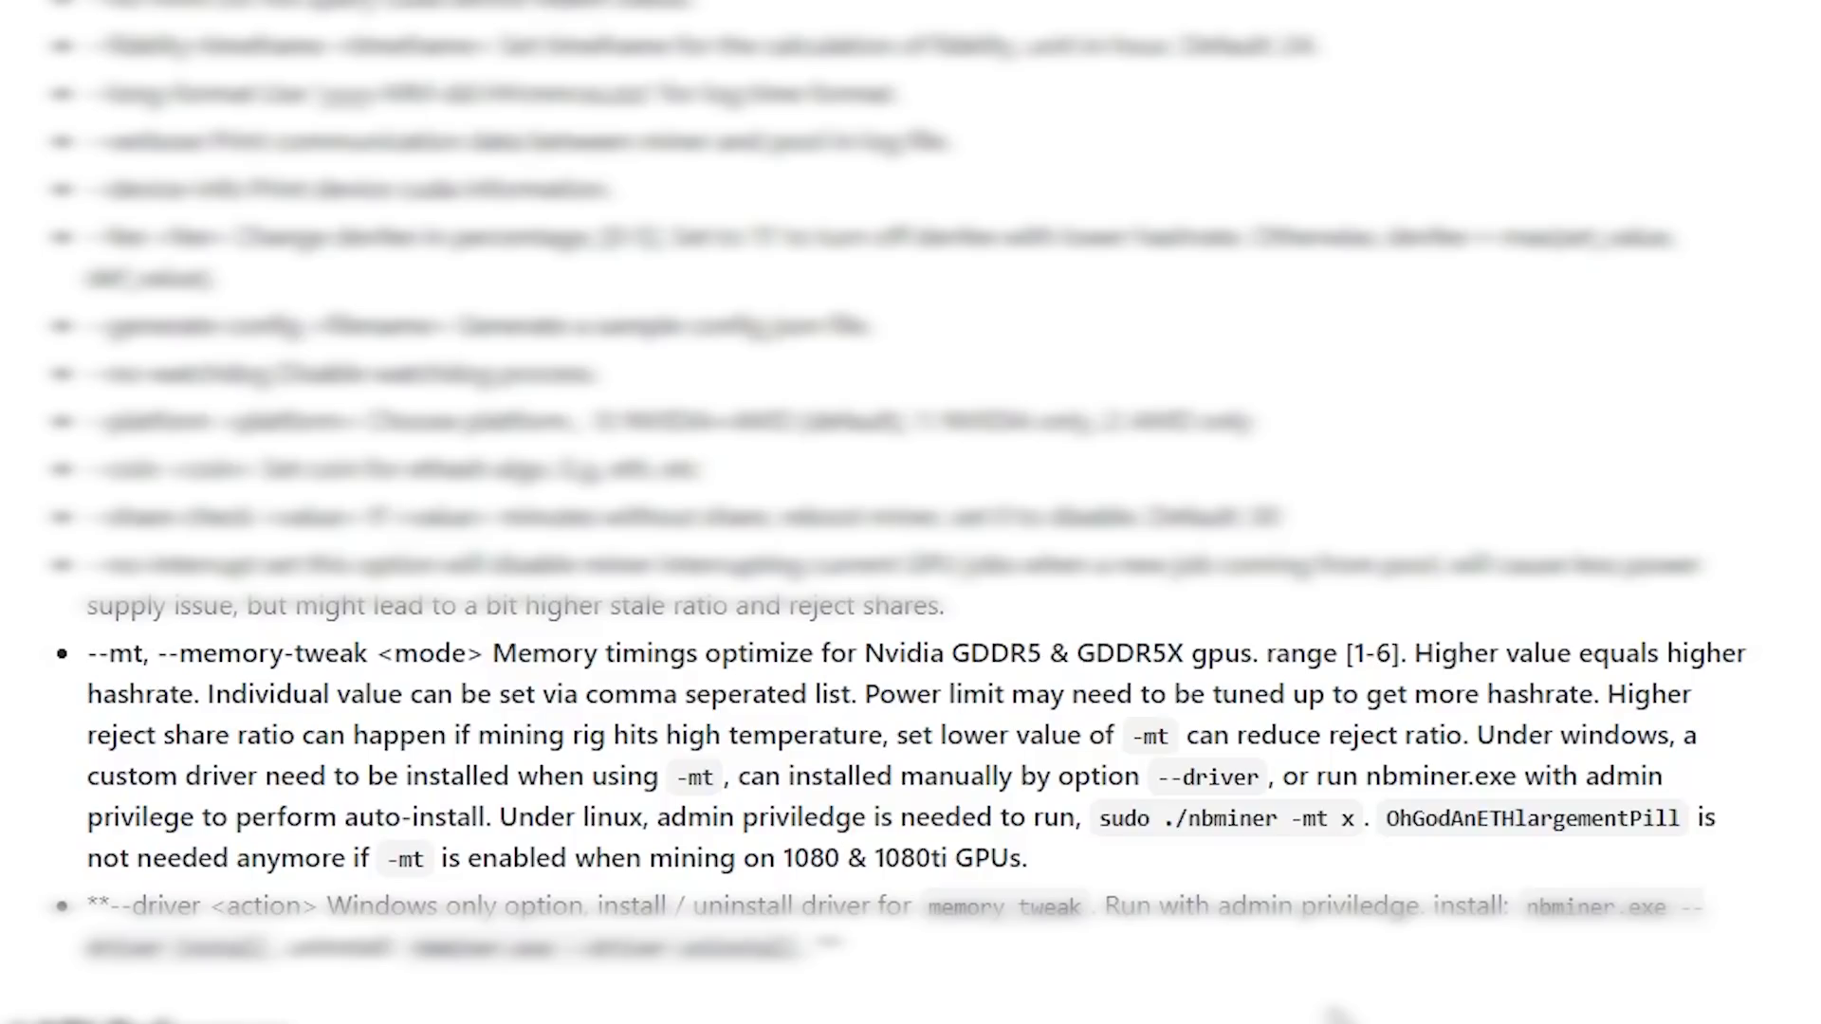
- Highlight the --mt option and its range [1-6], then autoscroll down to the API Reference
drag(1266, 653, 1410, 647)
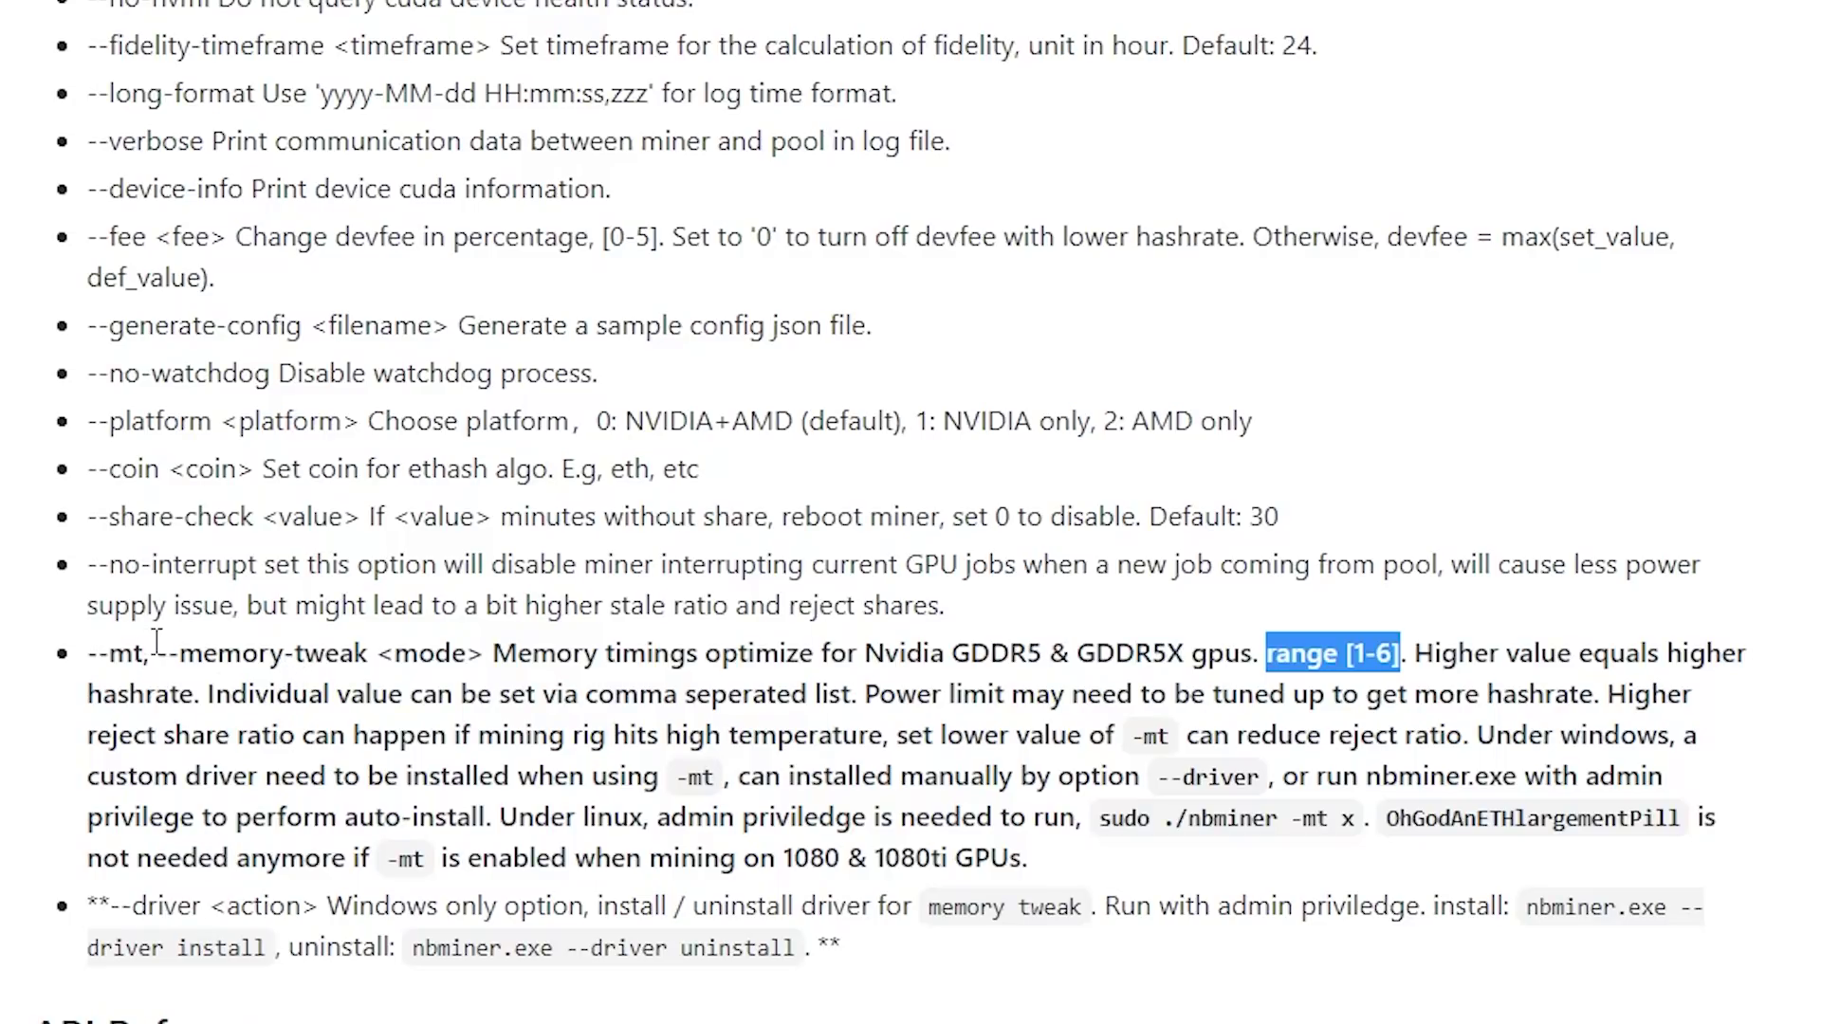
drag(154, 654, 91, 651)
click(1363, 654)
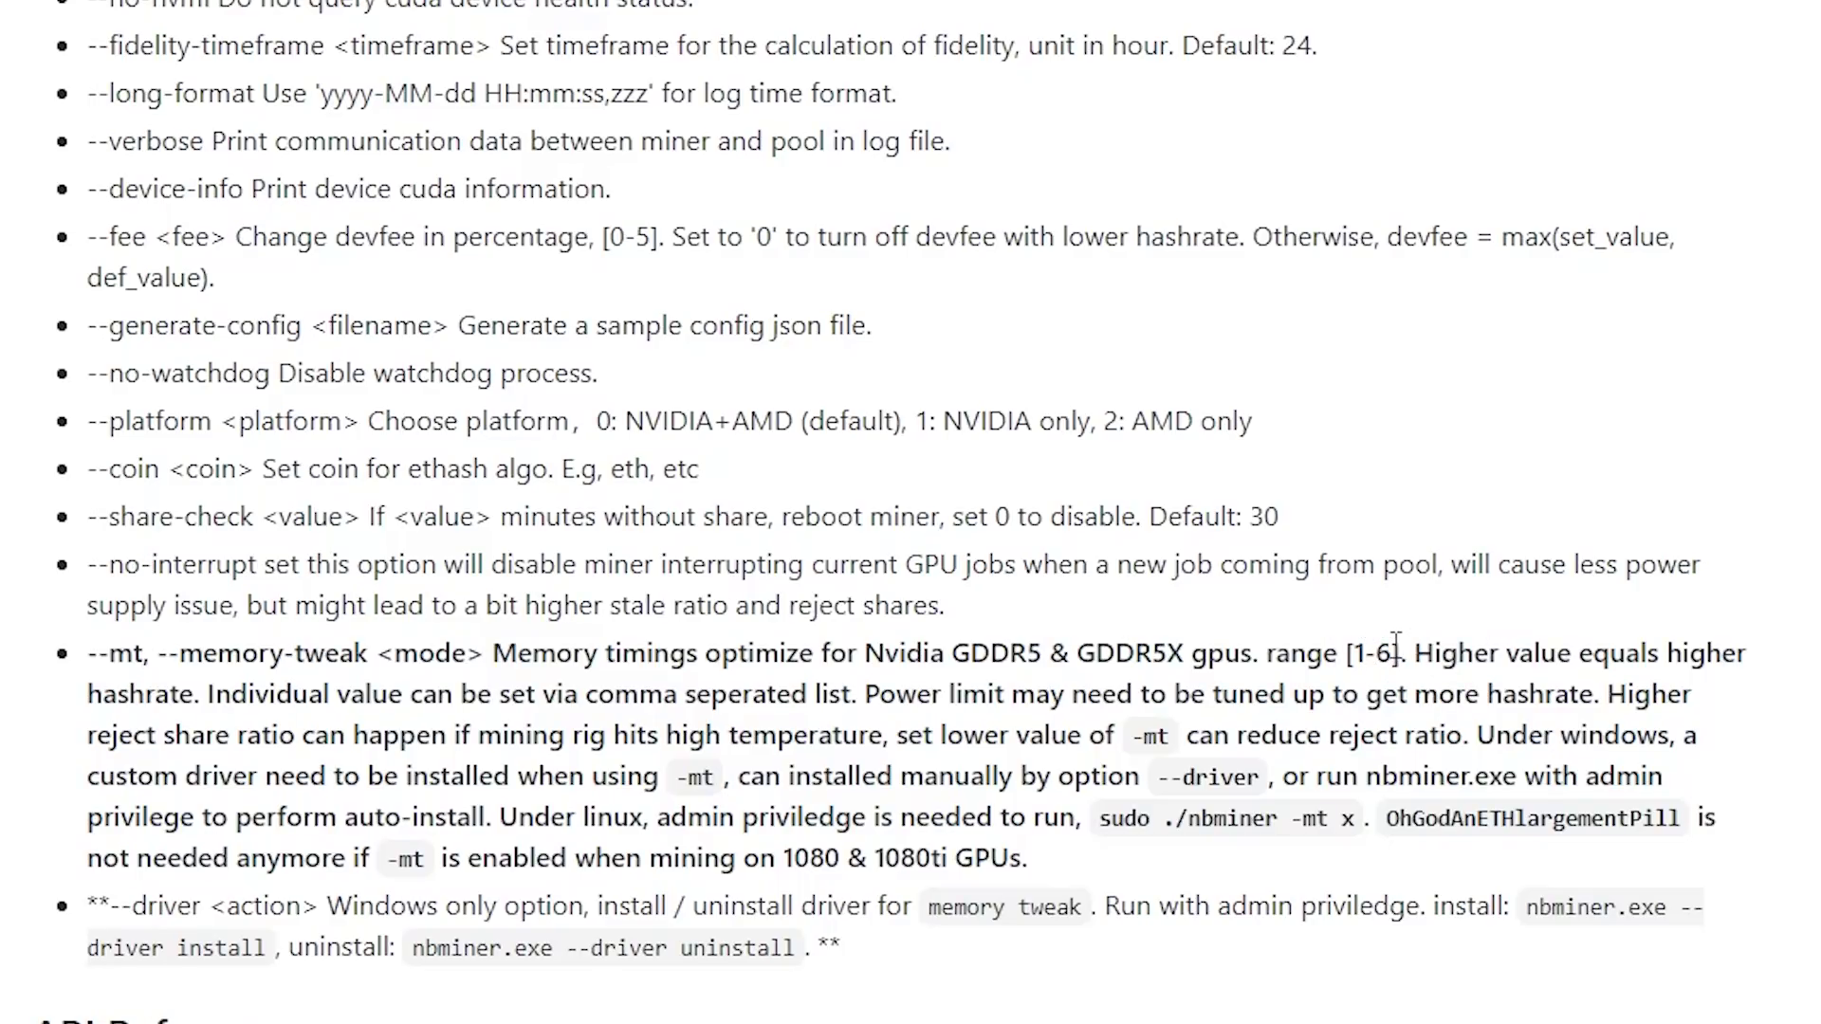
drag(1383, 652, 1345, 653)
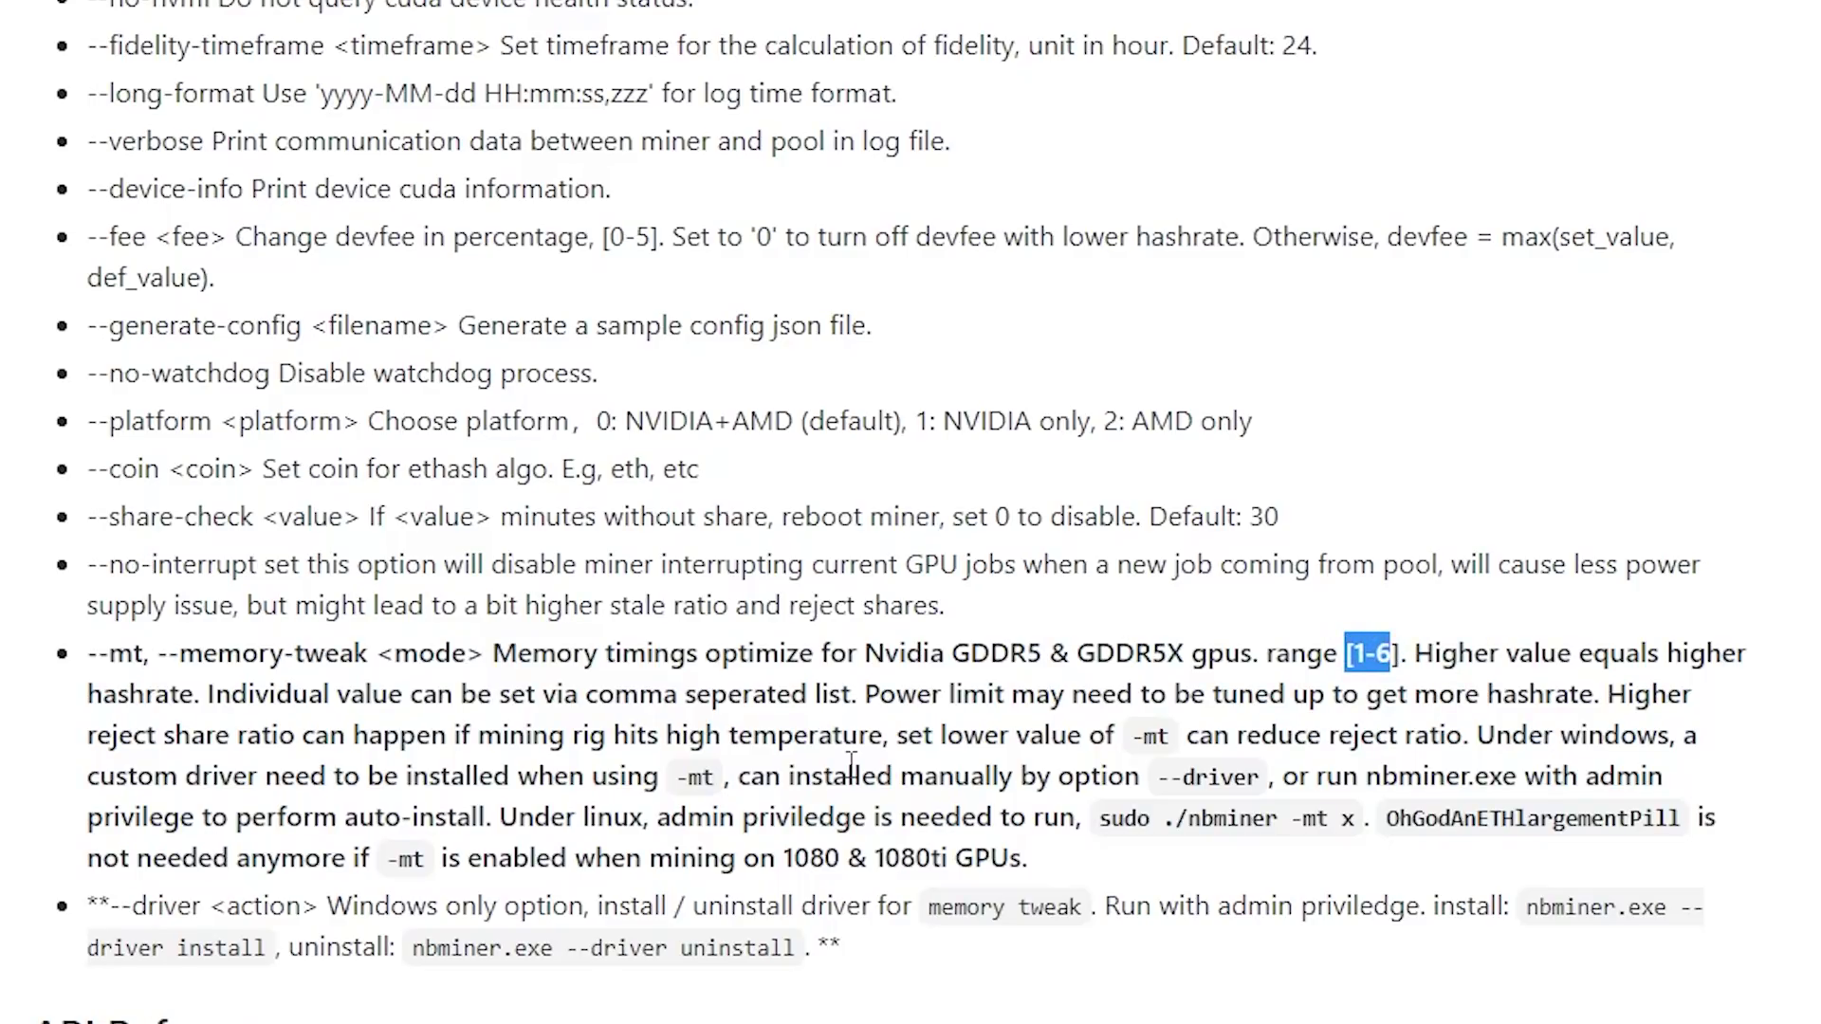
click(1750, 721)
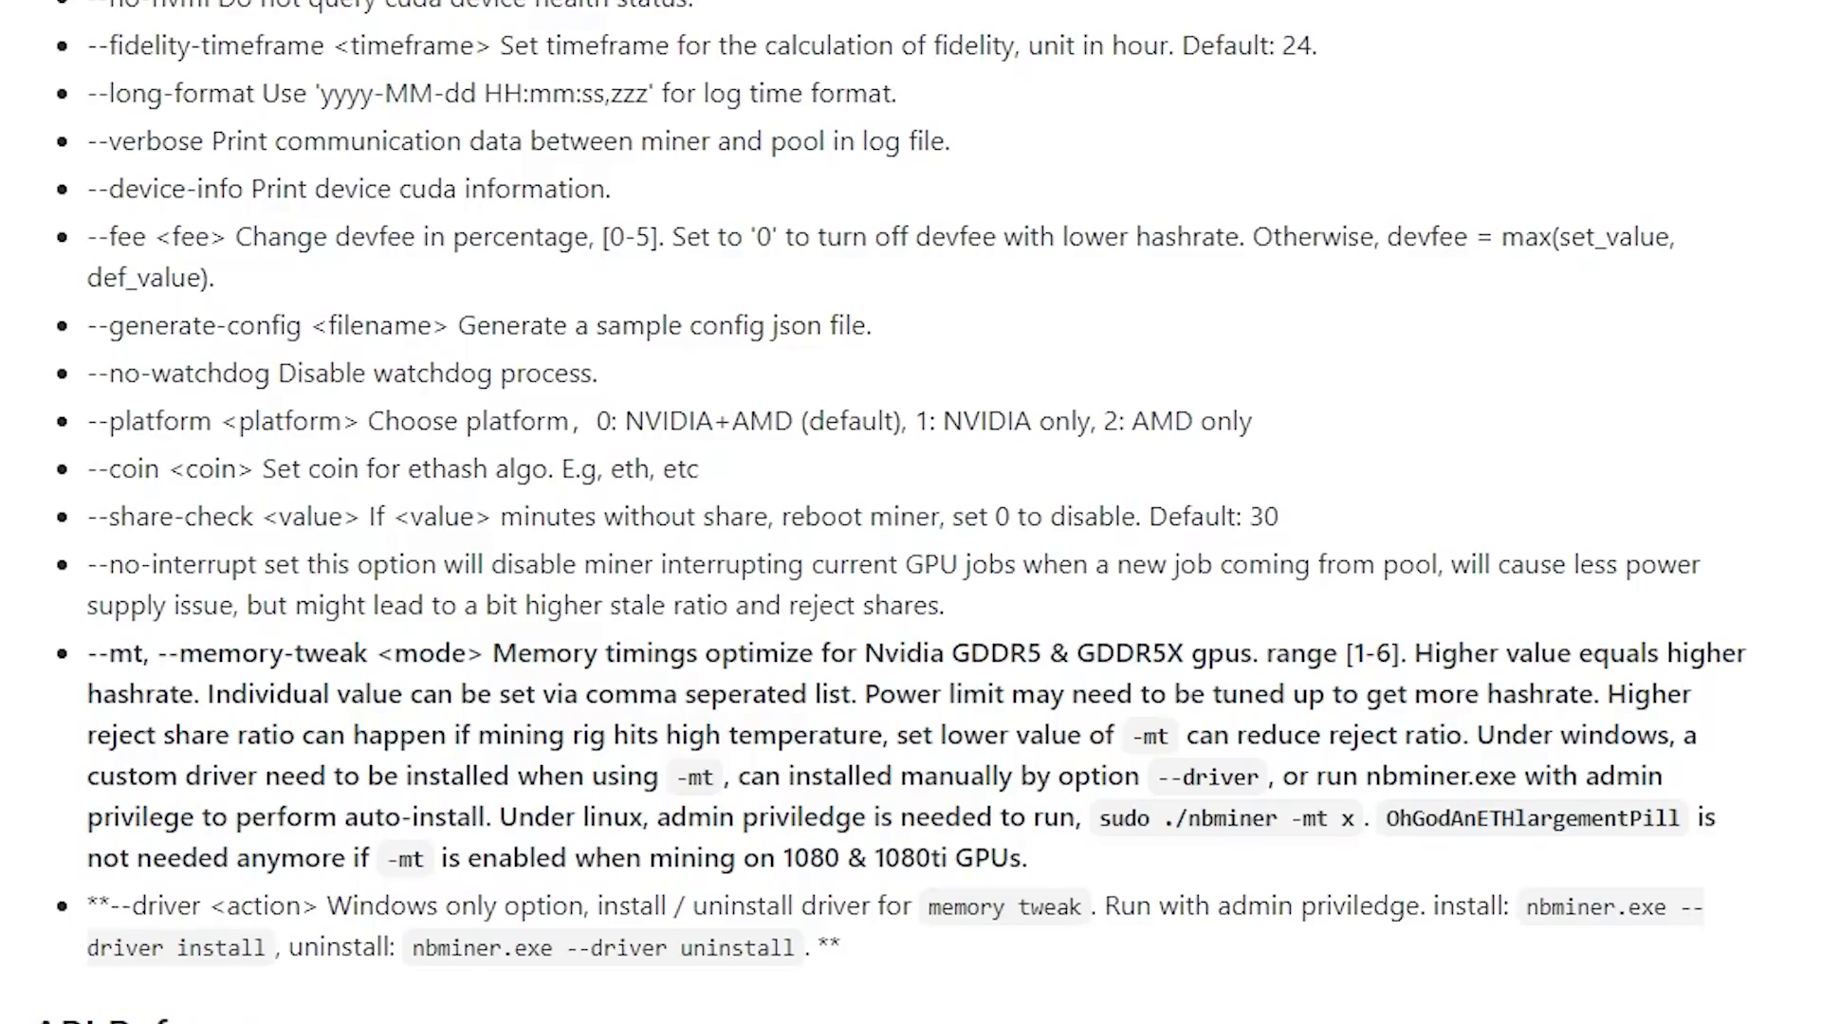
middle_click(1369, 970)
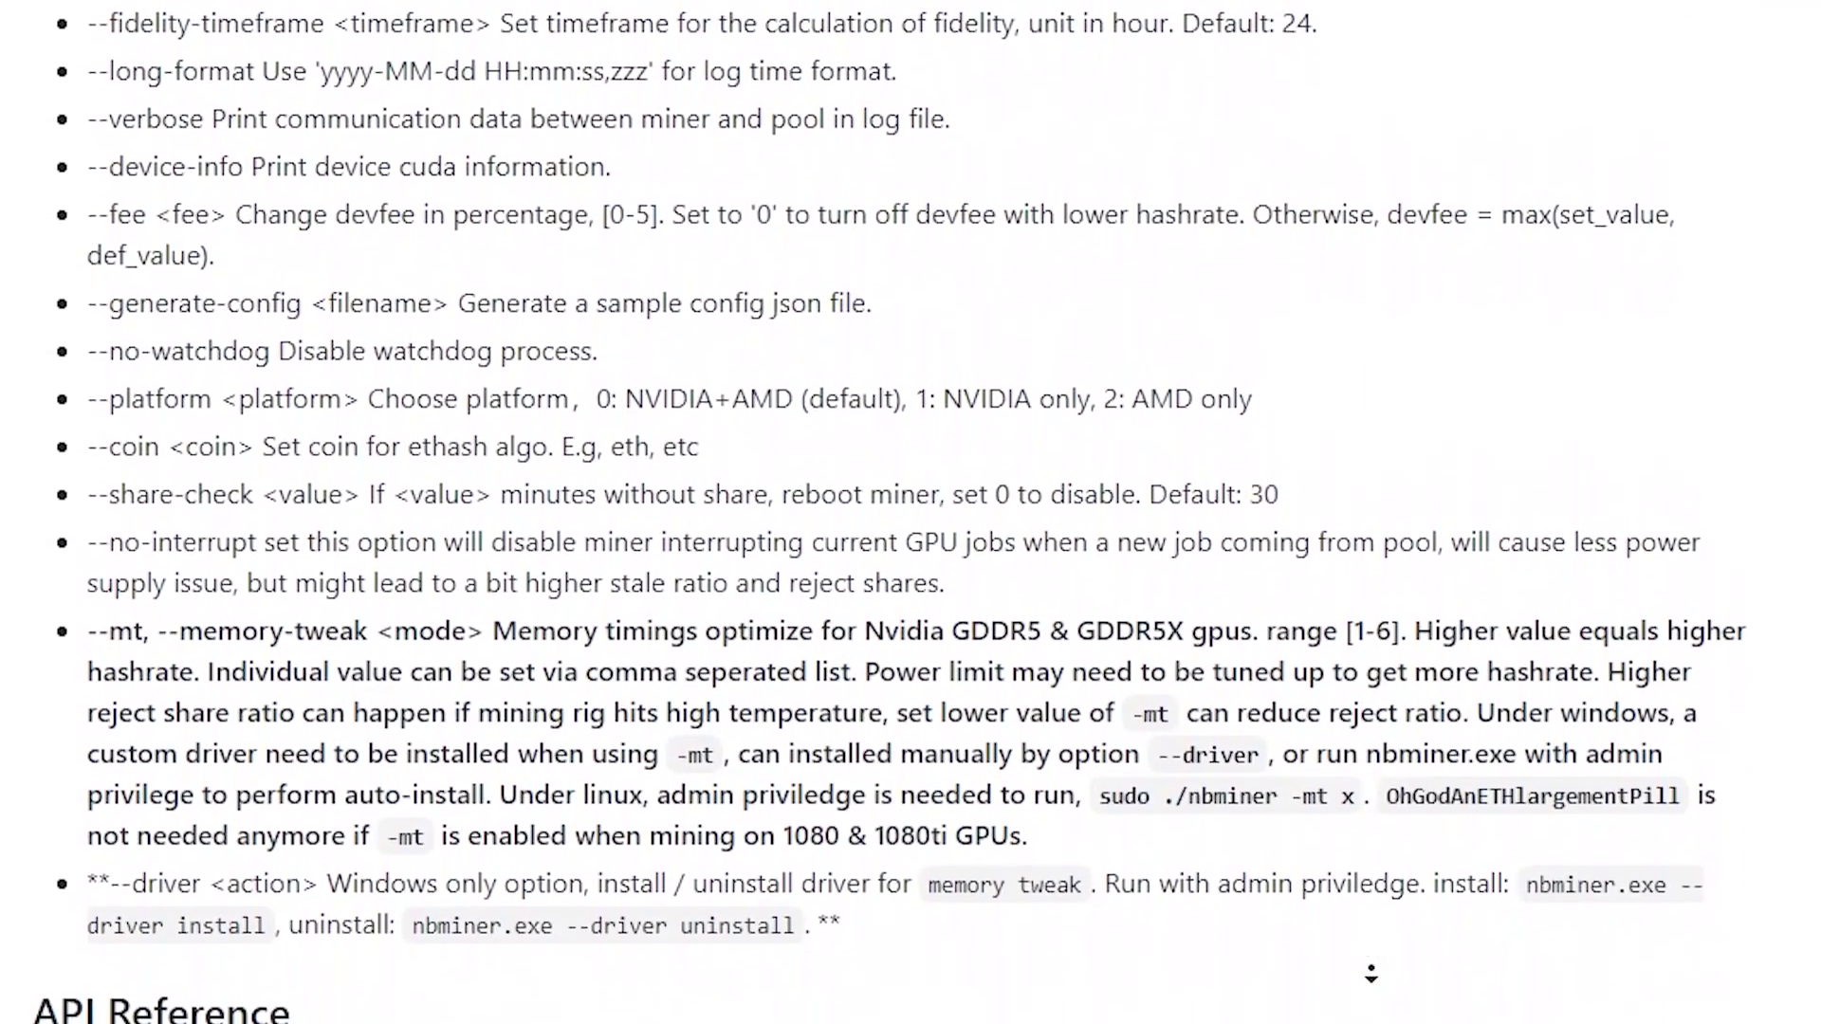
click(1373, 971)
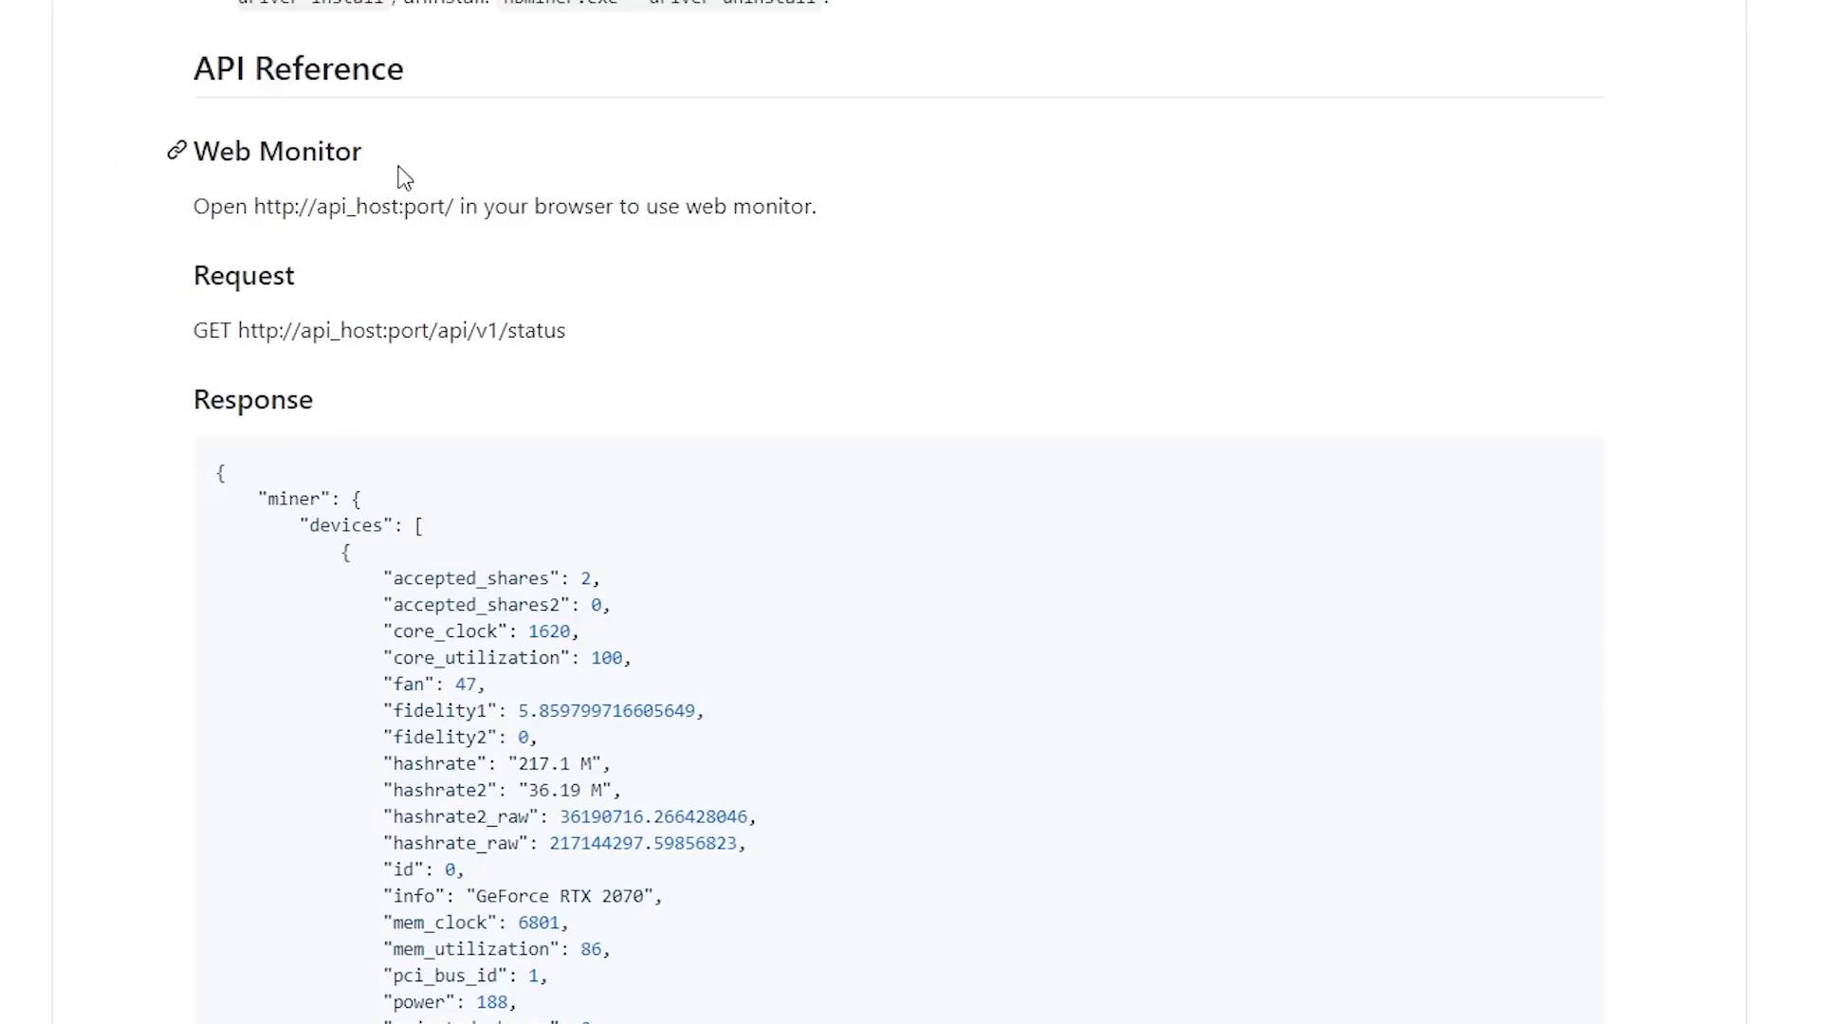
- Highlight the Web Monitor heading and the port in its address, then scroll further down
drag(372, 157, 191, 152)
click(465, 232)
drag(404, 206, 435, 209)
click(821, 336)
scroll(835, 475, down, 1)
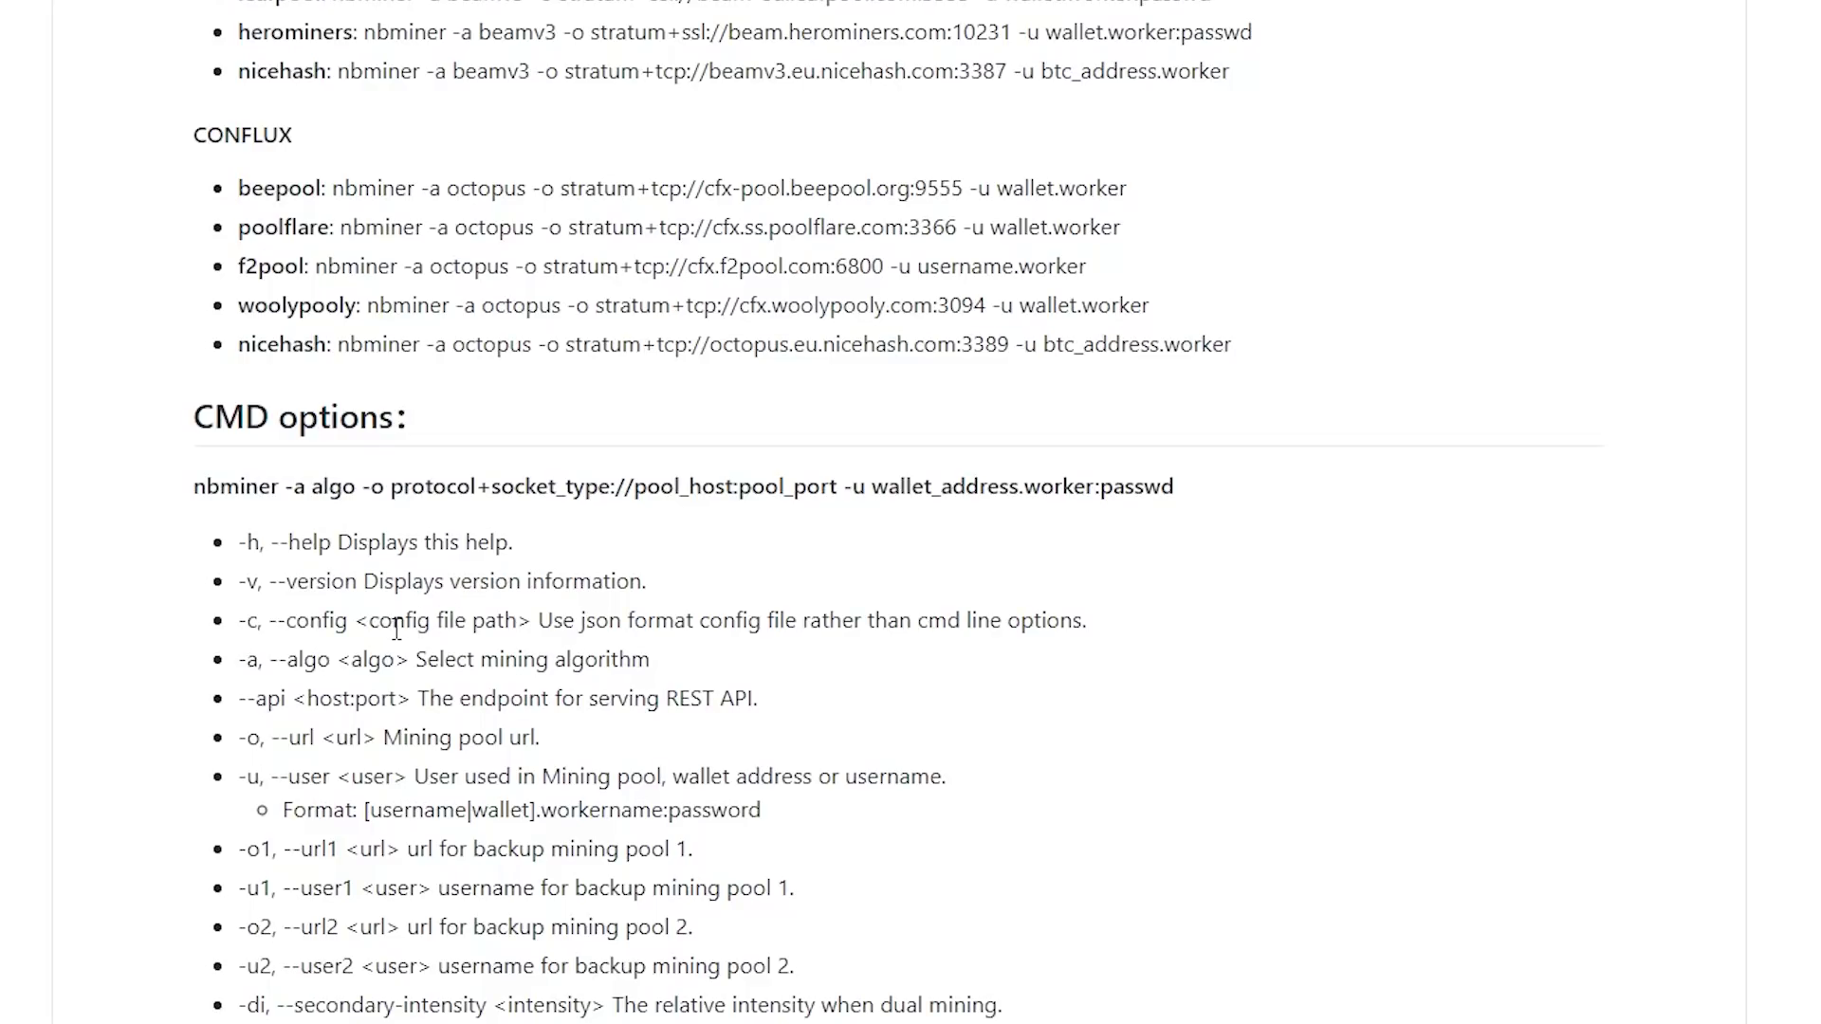
- Highlight the -c/--config option name in the CMD options list
drag(342, 620, 286, 620)
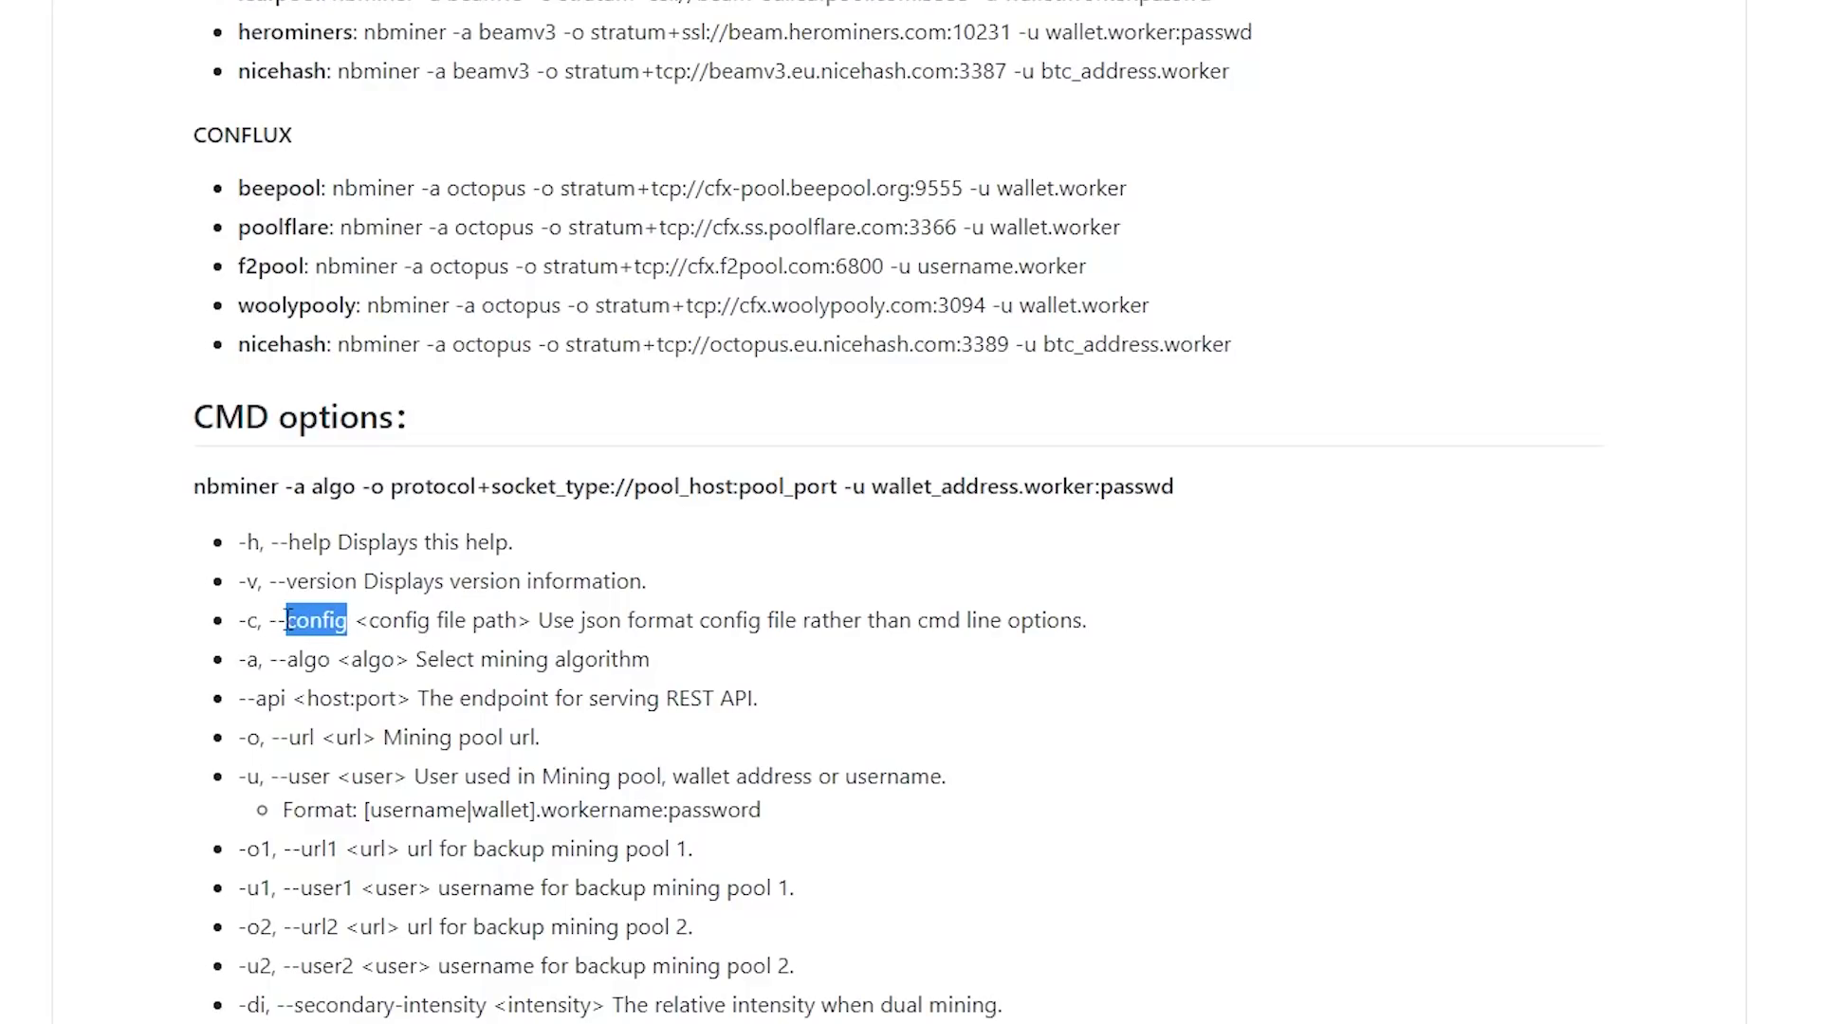
click(360, 610)
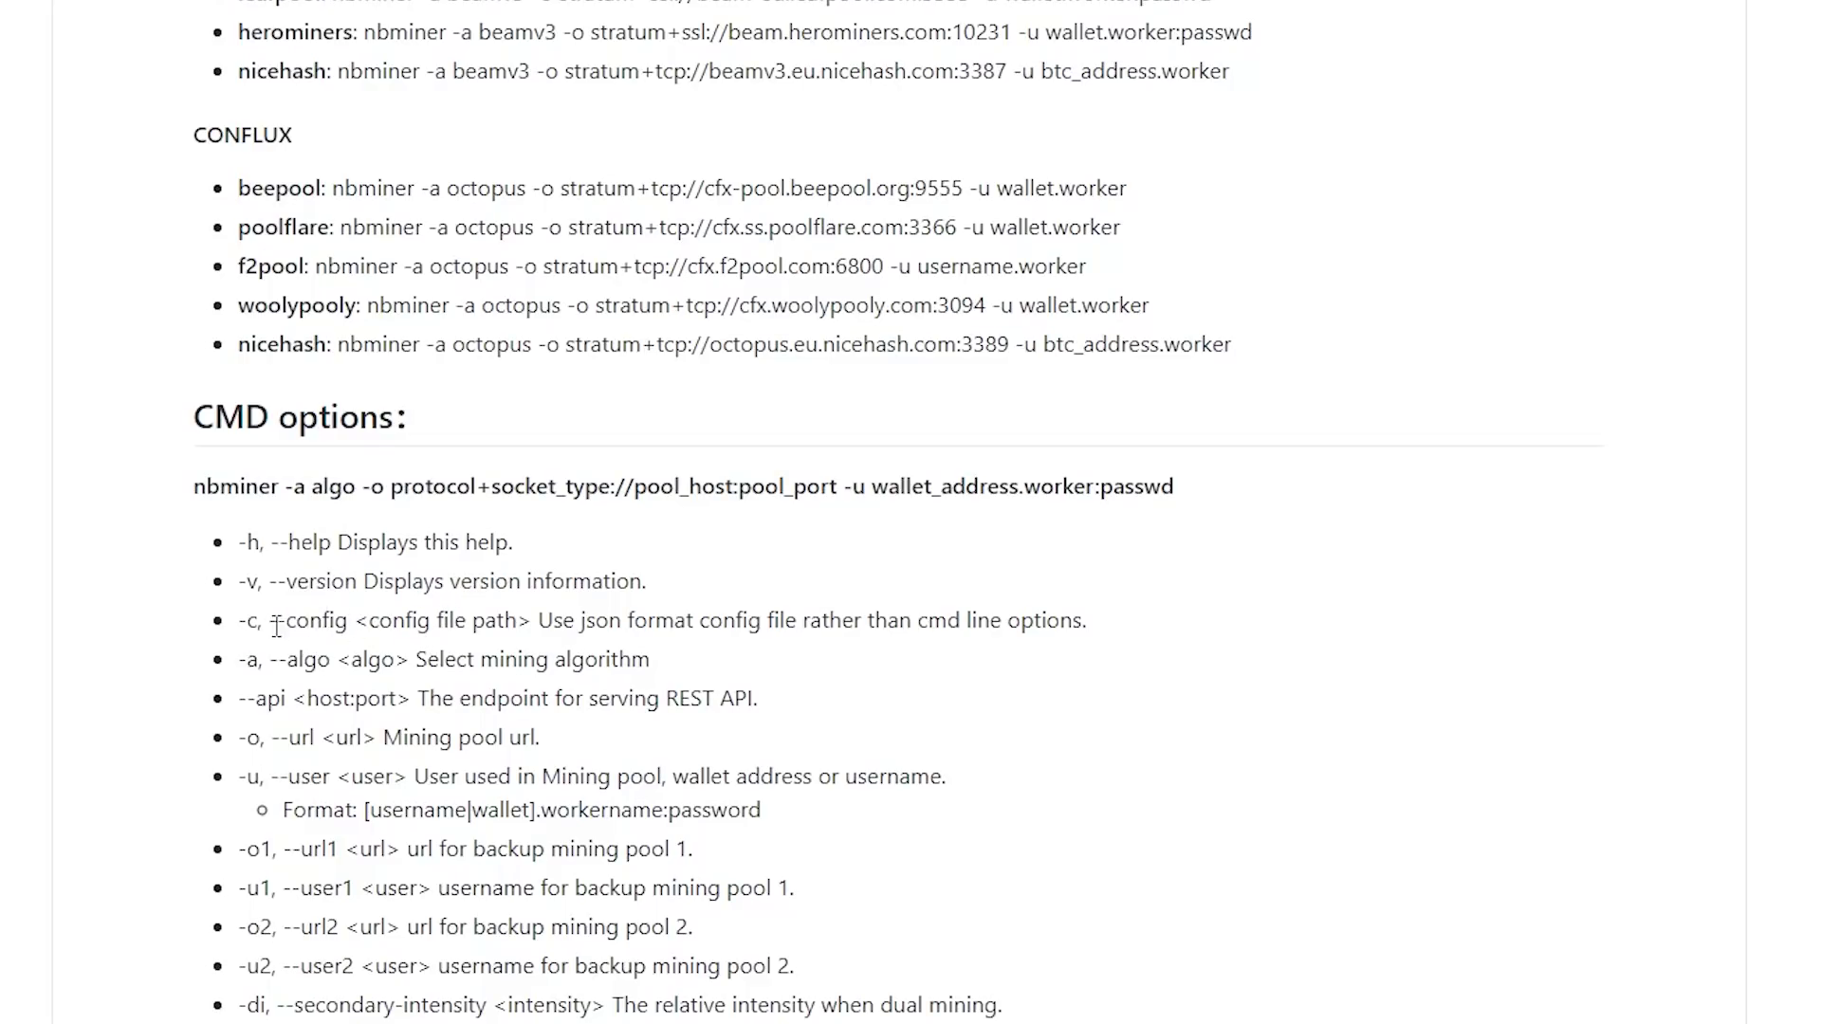